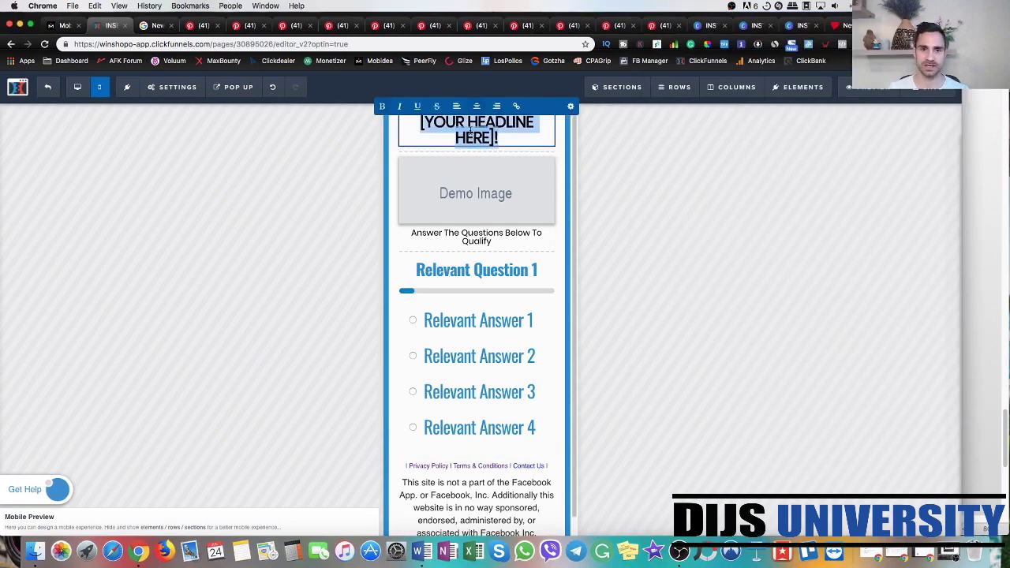
- Replace the placeholder headline with "Gane Unas Vacaciones A NUEVA YORK Para 2 Personas", keeping the closing exclamation mark
type("Gane Unas Vacaciones A NUEVA YORK Para 2 Personas")
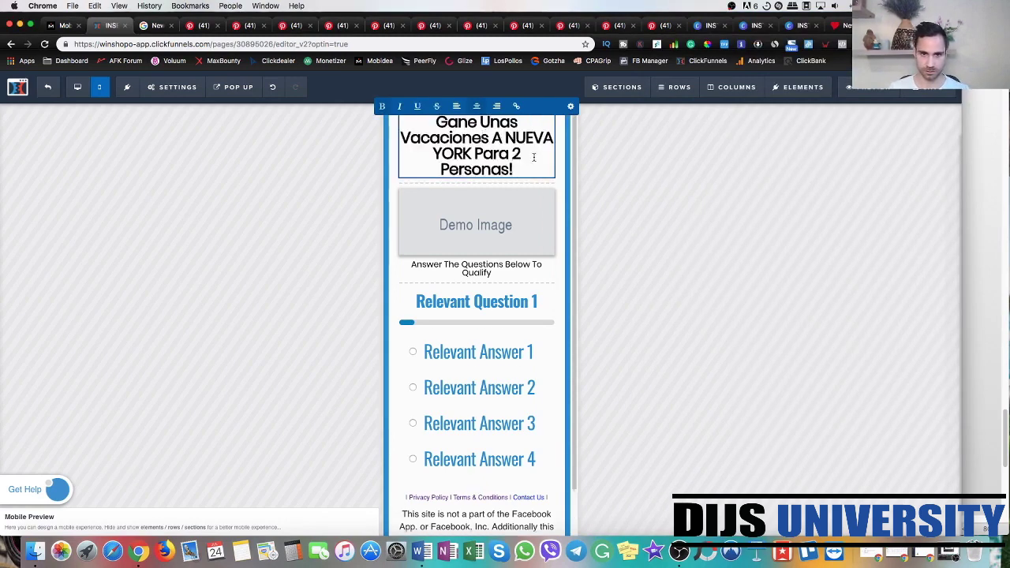
left_click(626, 183)
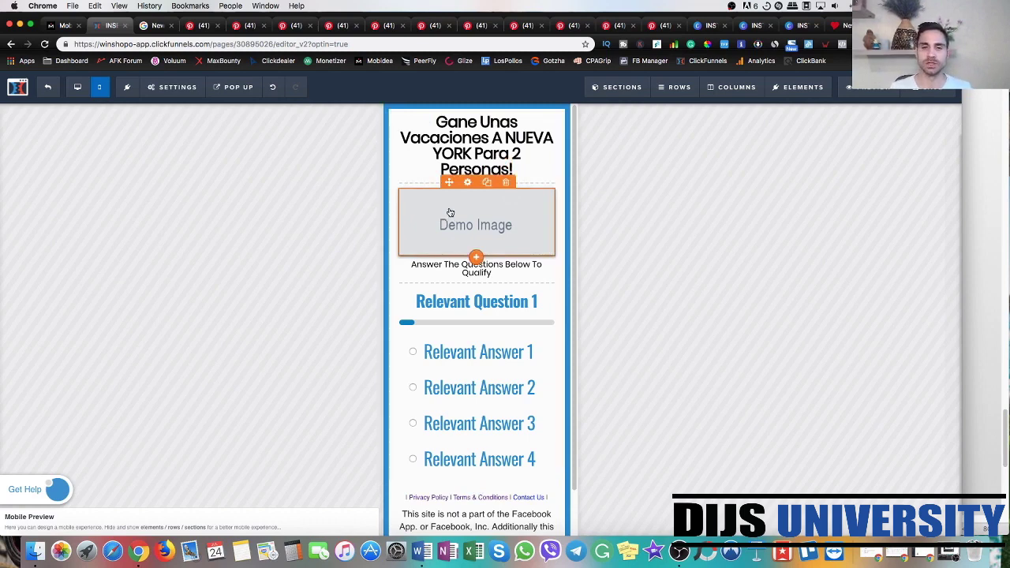
- Delete the demo image and the divider directly below the headline
left_click(508, 185)
left_click(562, 109)
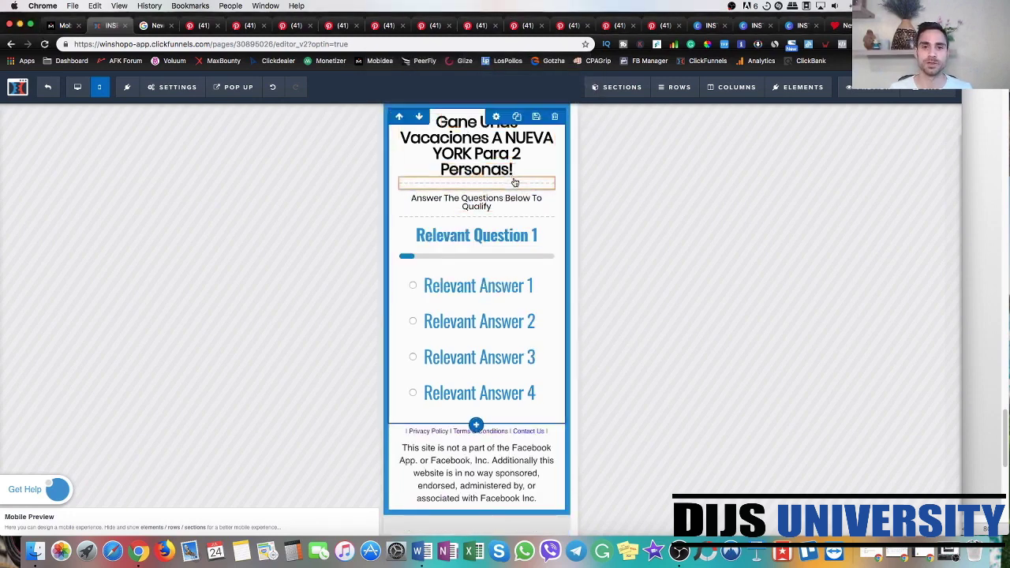
left_click(506, 172)
left_click(572, 102)
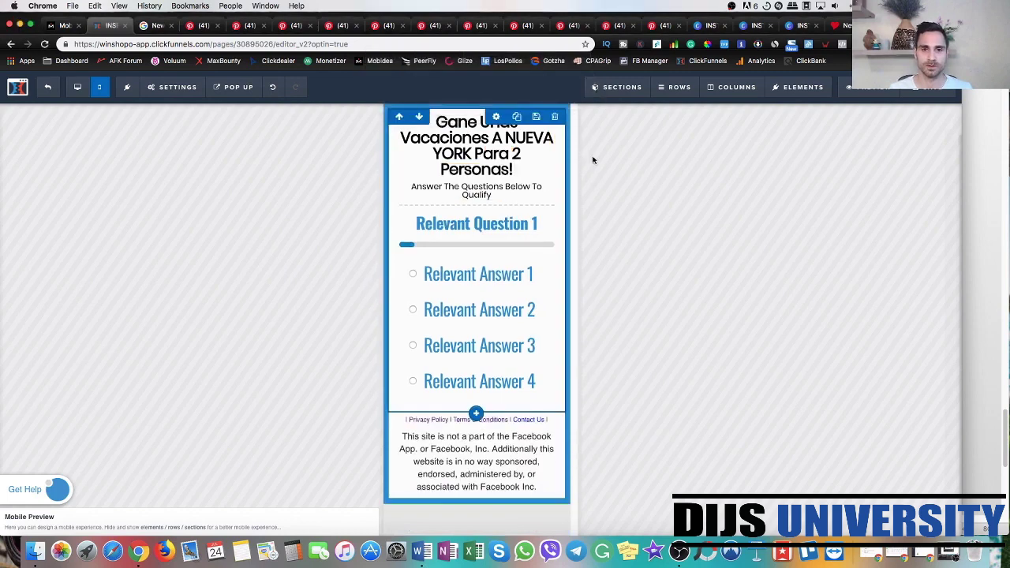
- Copy the Spanish participation line from the Word ad copy and replace the subheadline with "Para Participar, Responda Las Siguientes Preguntas."
left_click(982, 254)
triple_click(753, 236)
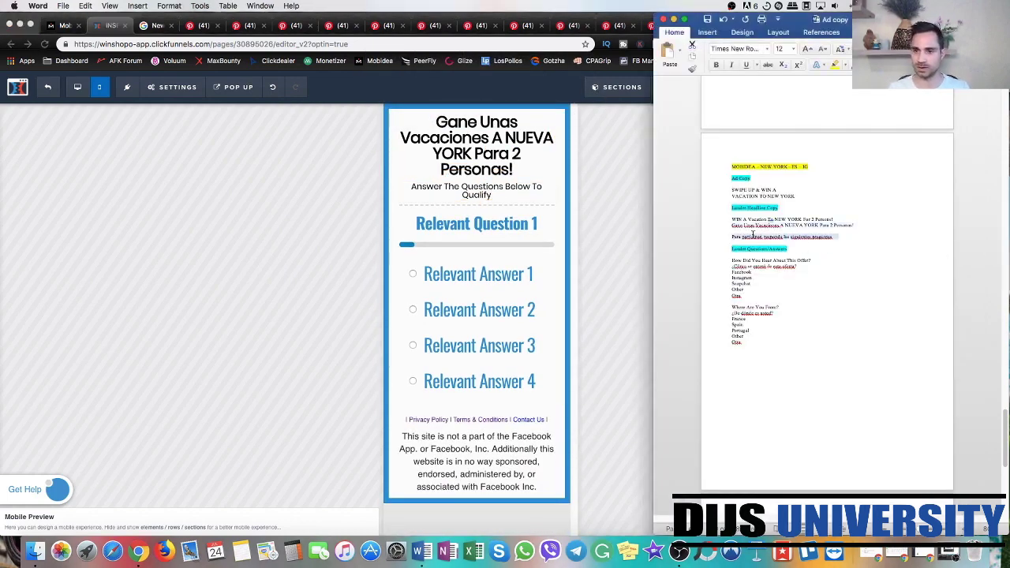
left_click(482, 189)
triple_click(495, 193)
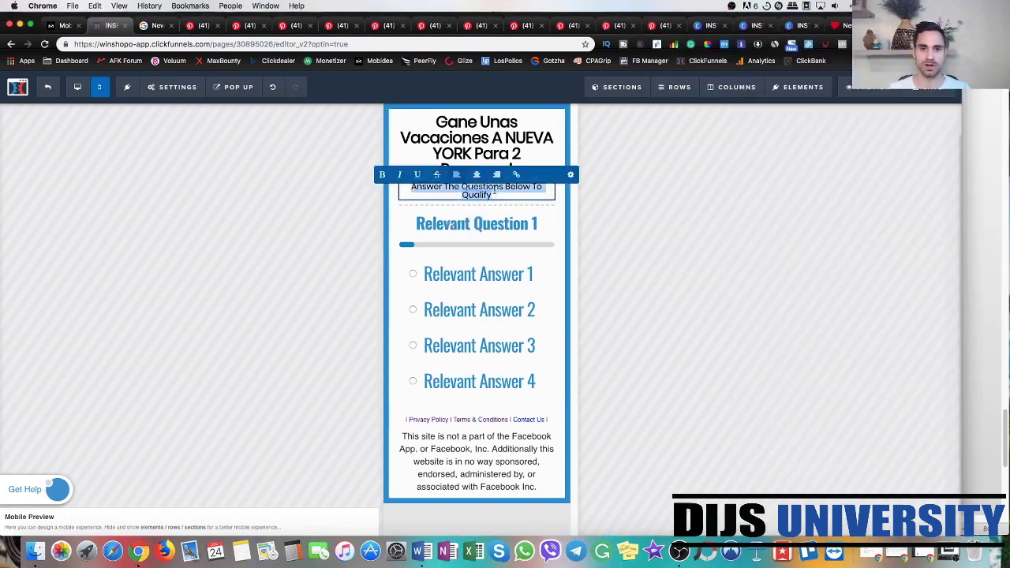
type("Para Participar, Responda Las Siguientes Preguntas.")
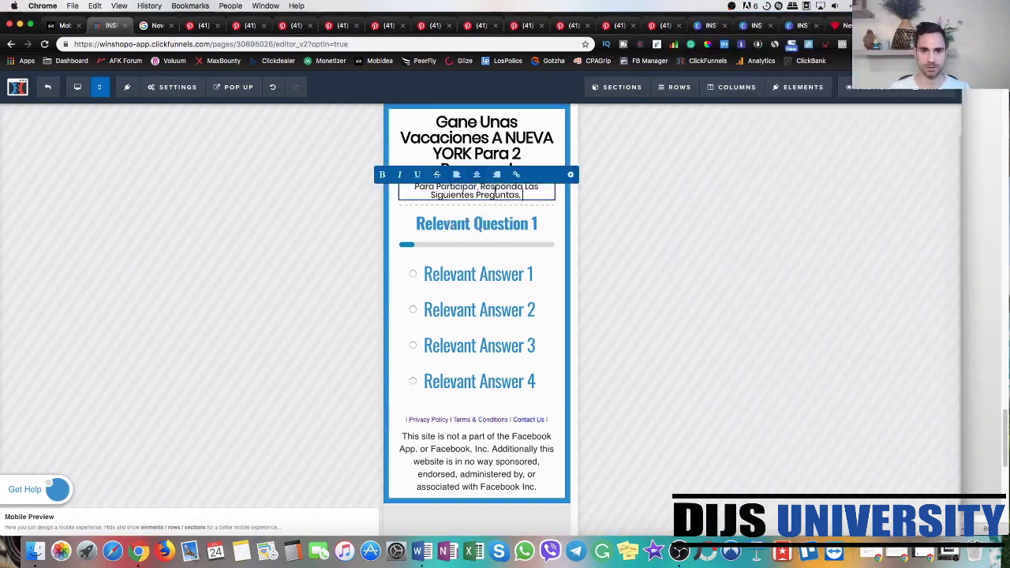
left_click(626, 235)
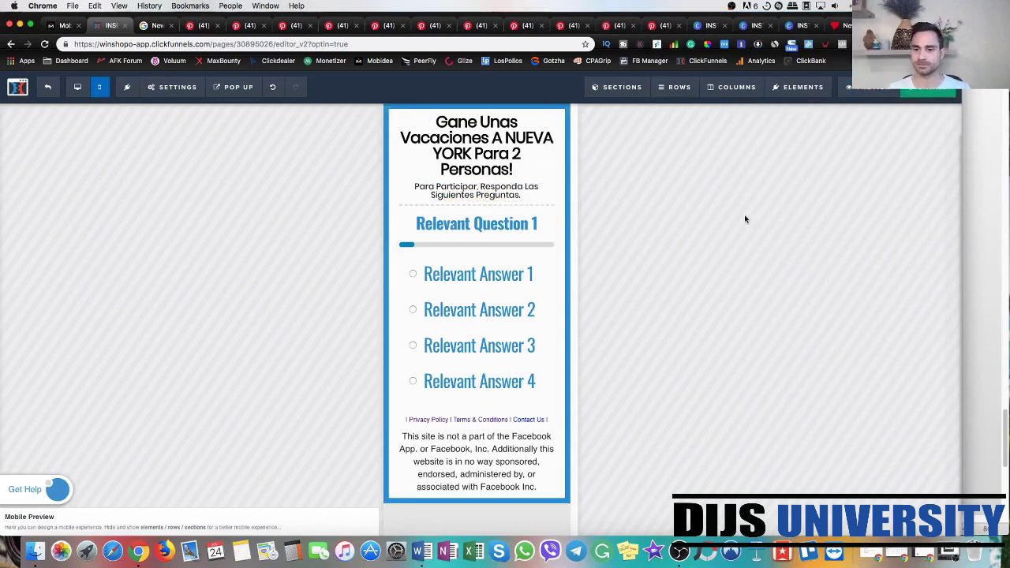
- In the survey element's settings, replace the first question with "¿Cómo se enteró de esta oferta?" copied from the Word ad copy
left_click(469, 295)
left_click(793, 207)
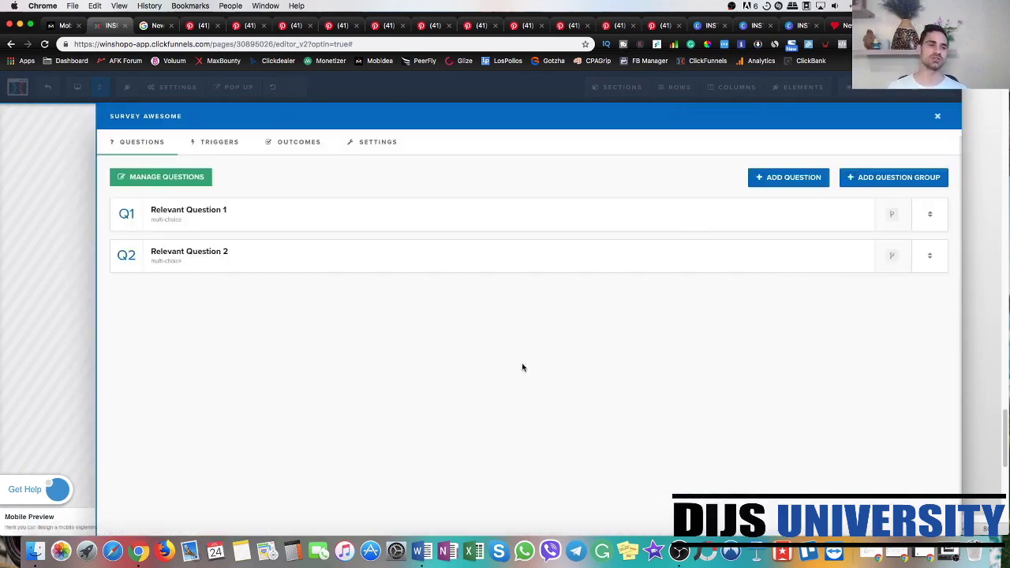
left_click(196, 214)
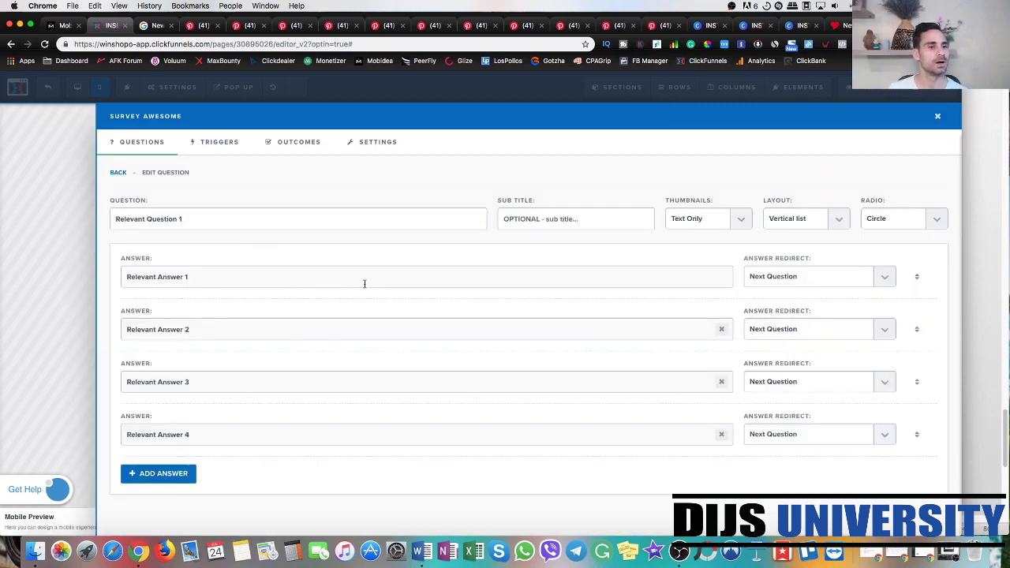
key("super+Tab")
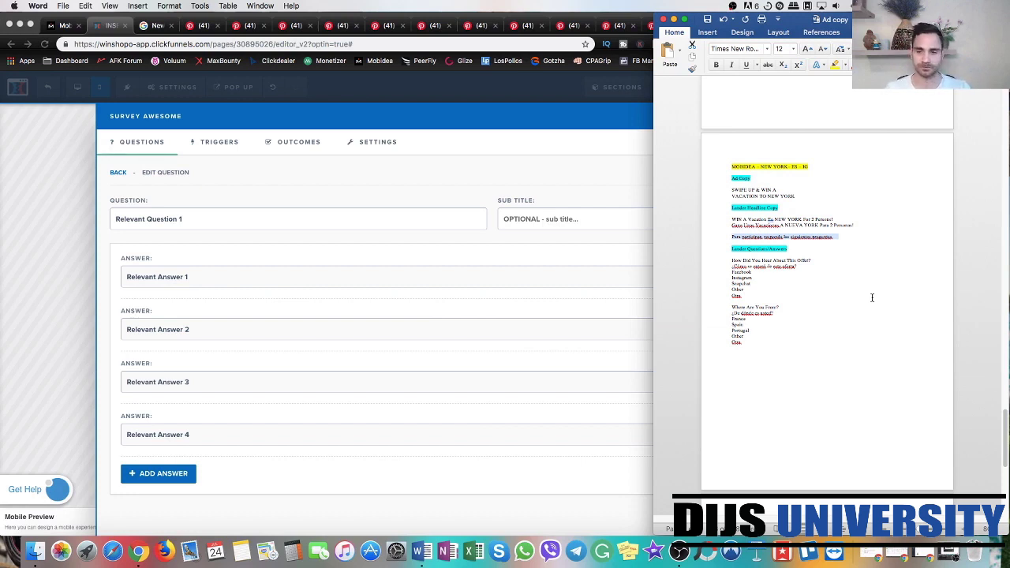
triple_click(761, 267)
key("super+c")
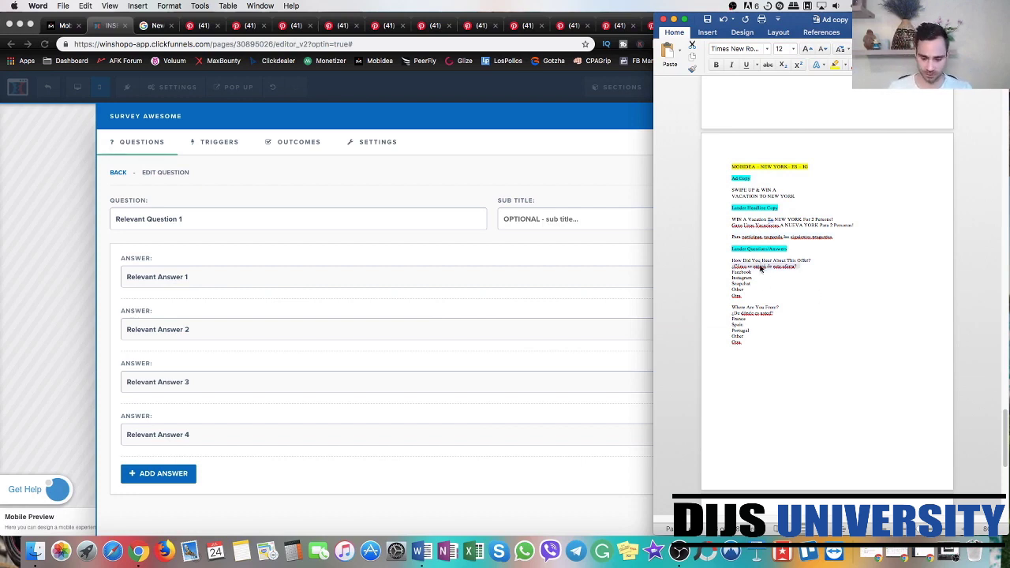
left_click(165, 222)
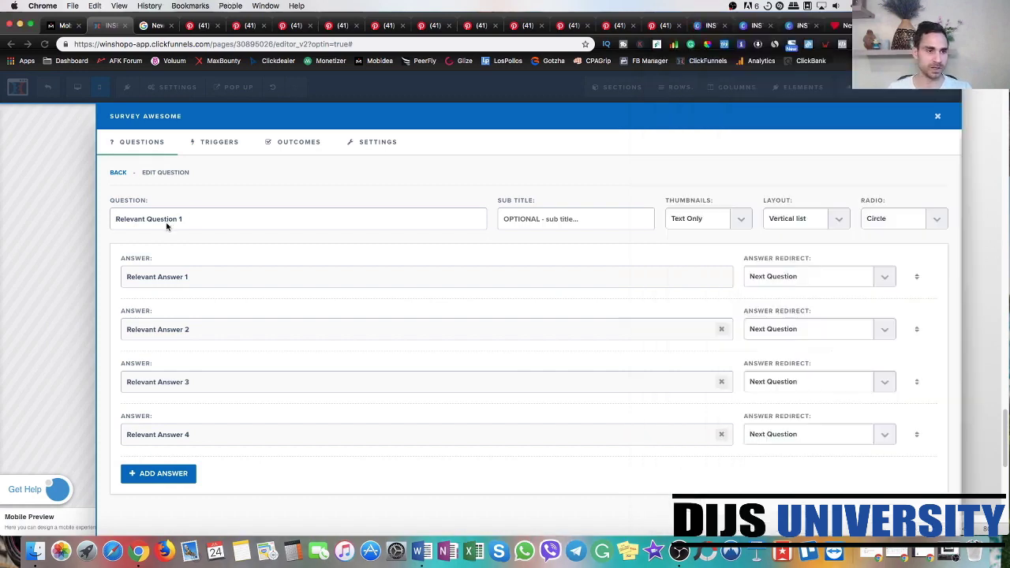
triple_click(163, 220)
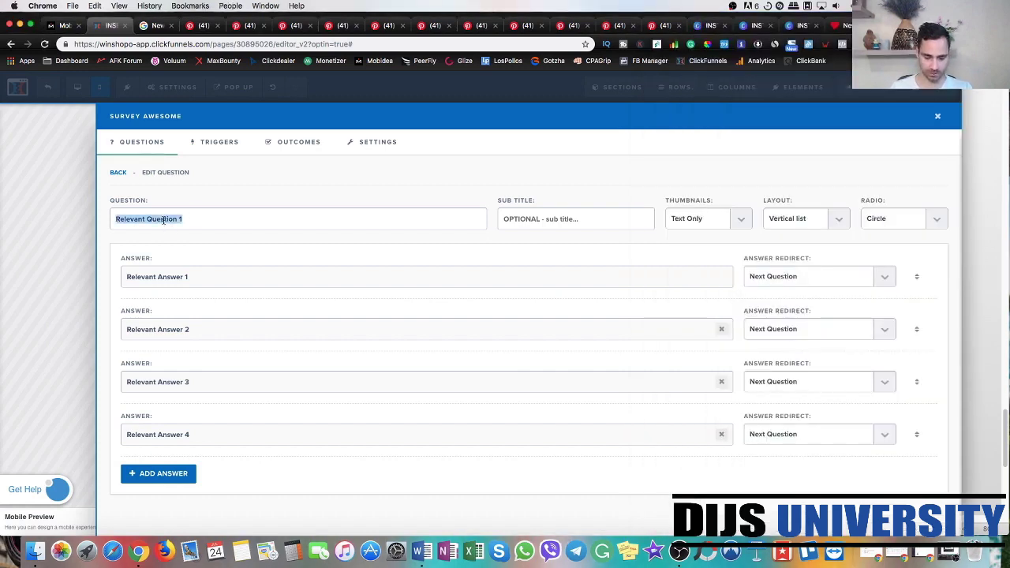
key("super+v")
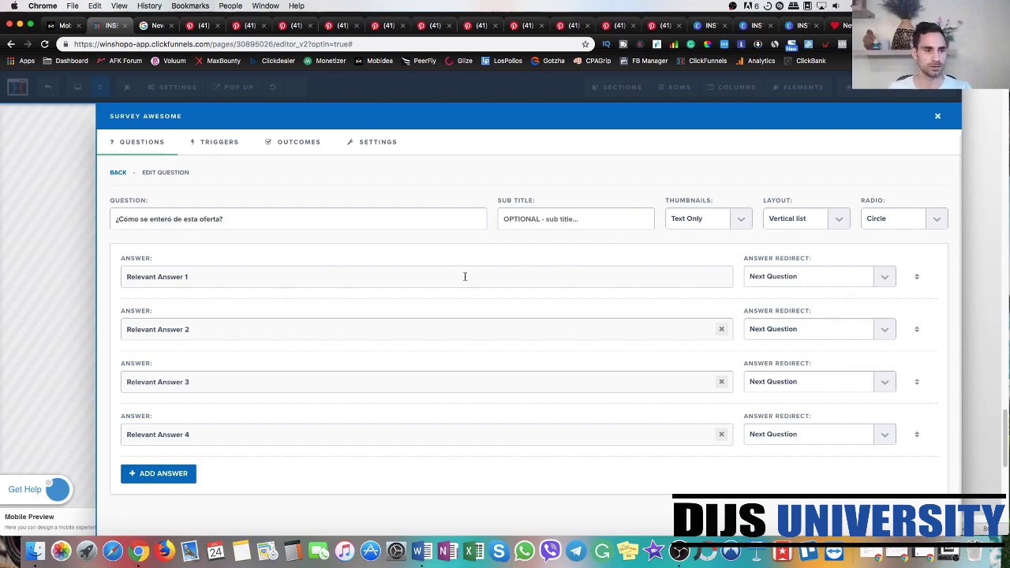
- Set the first question's four answers to Facebook, Instagram, Pinterest and Other, and return to the question list
triple_click(159, 275)
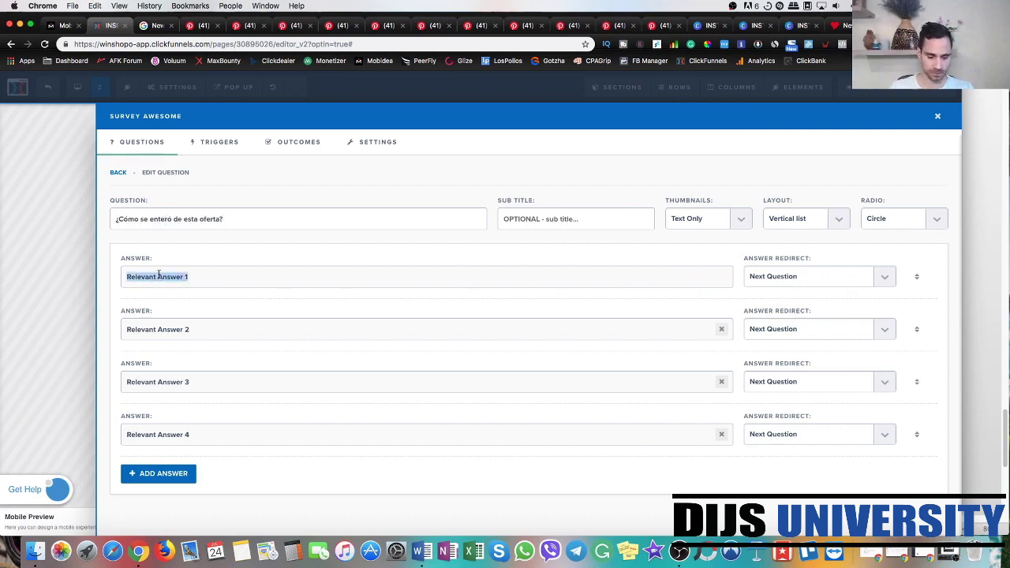
type("Facebook")
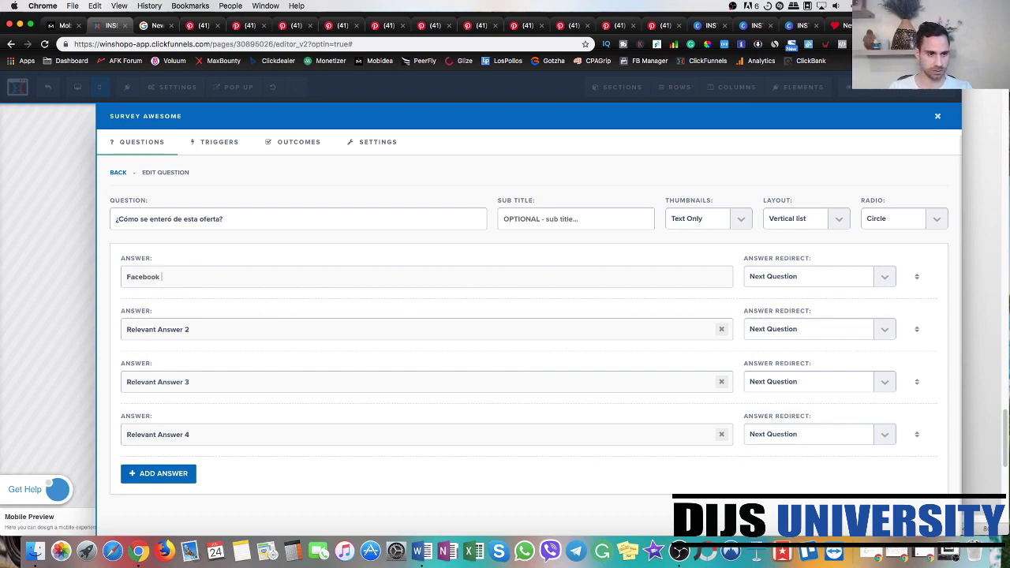
triple_click(177, 330)
type("In")
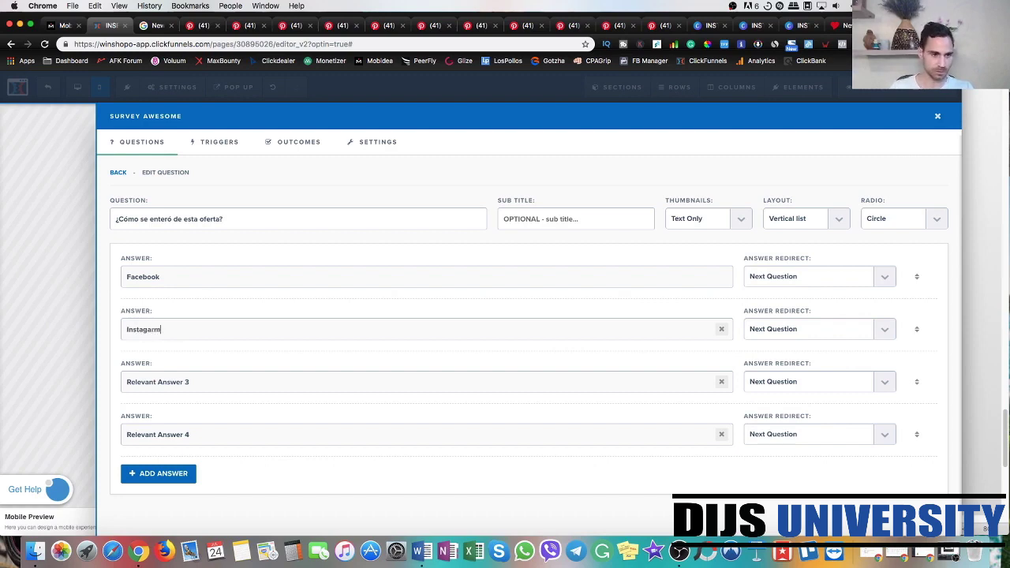
type("stagarm")
key("BackSpace")
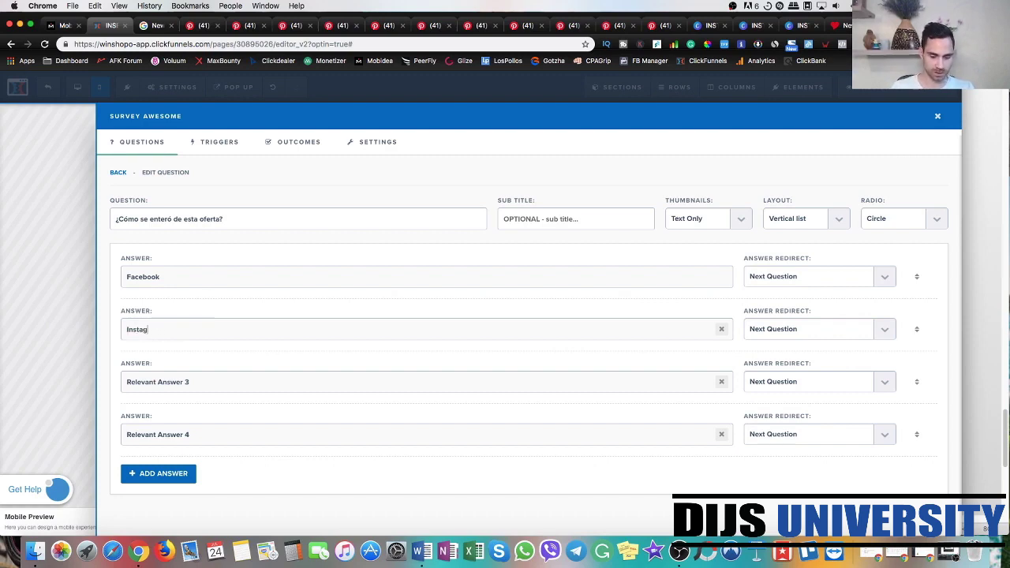
triple_click(159, 382)
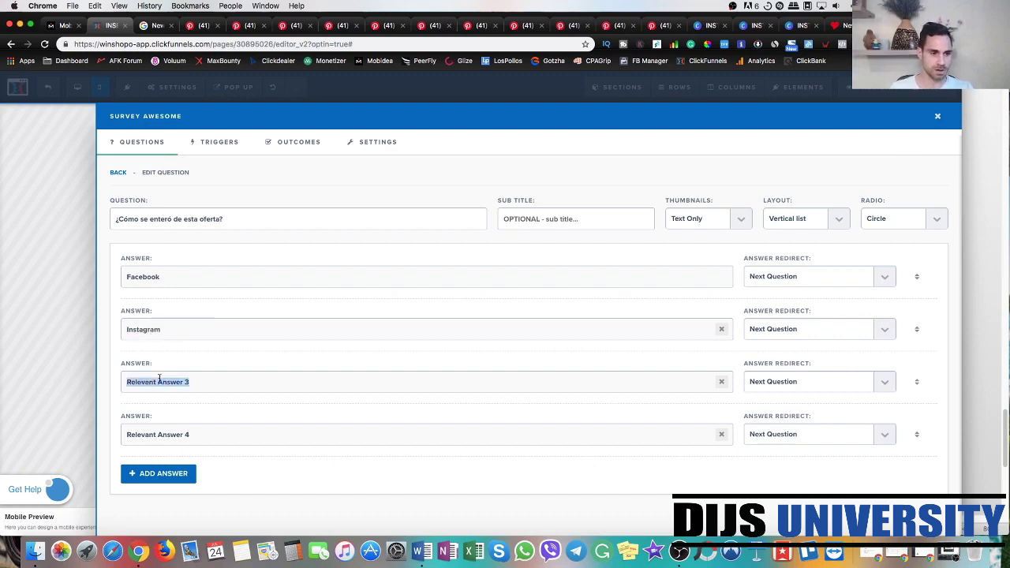
type("Pinterest")
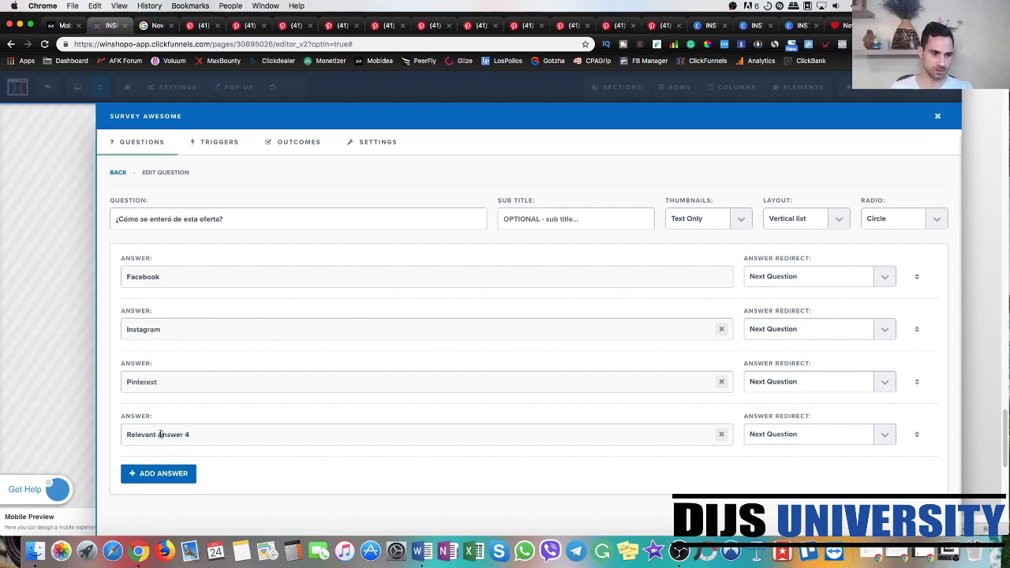
triple_click(161, 434)
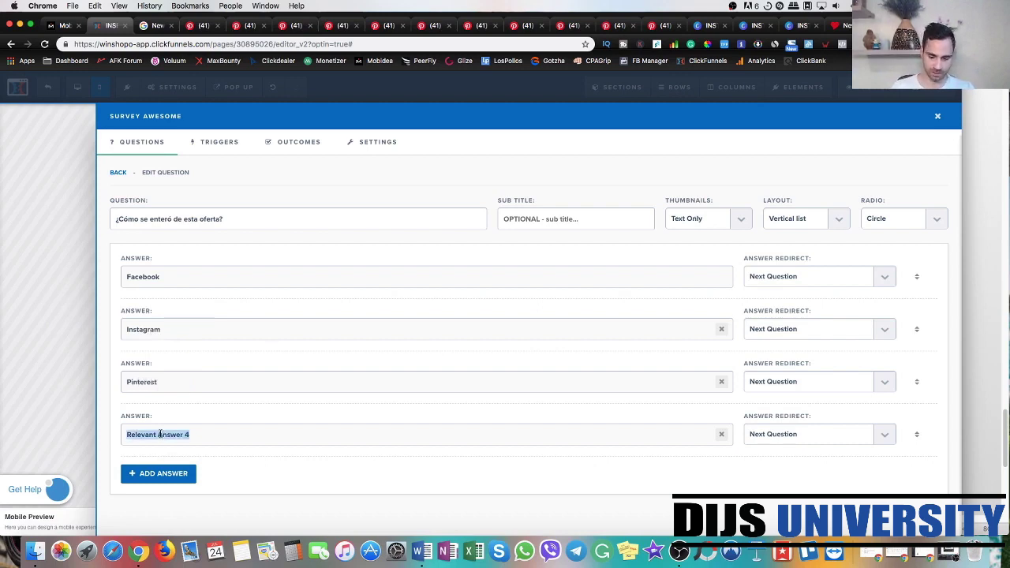
type("Othger")
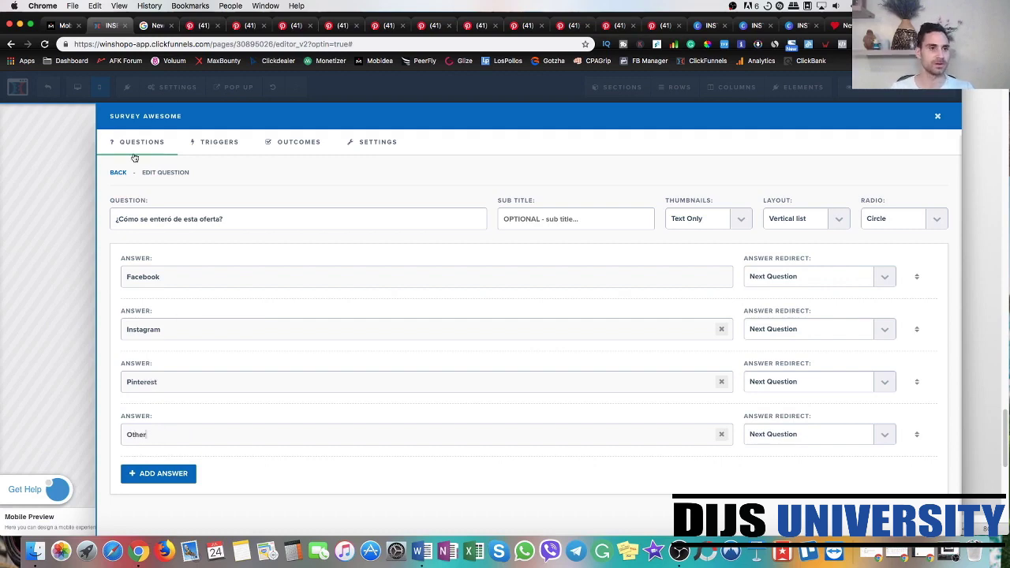
left_click(117, 172)
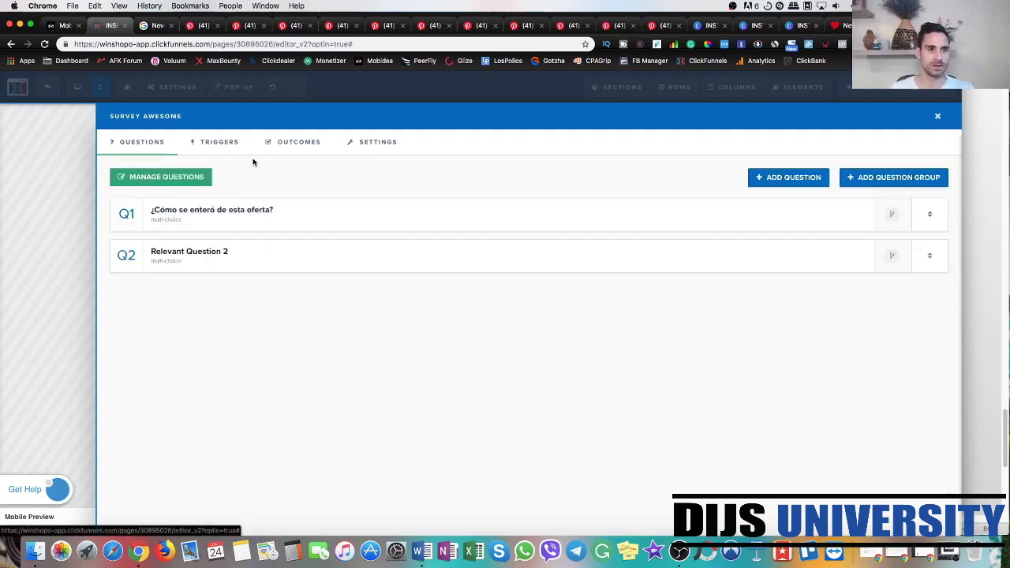
left_click(199, 251)
left_click(995, 344)
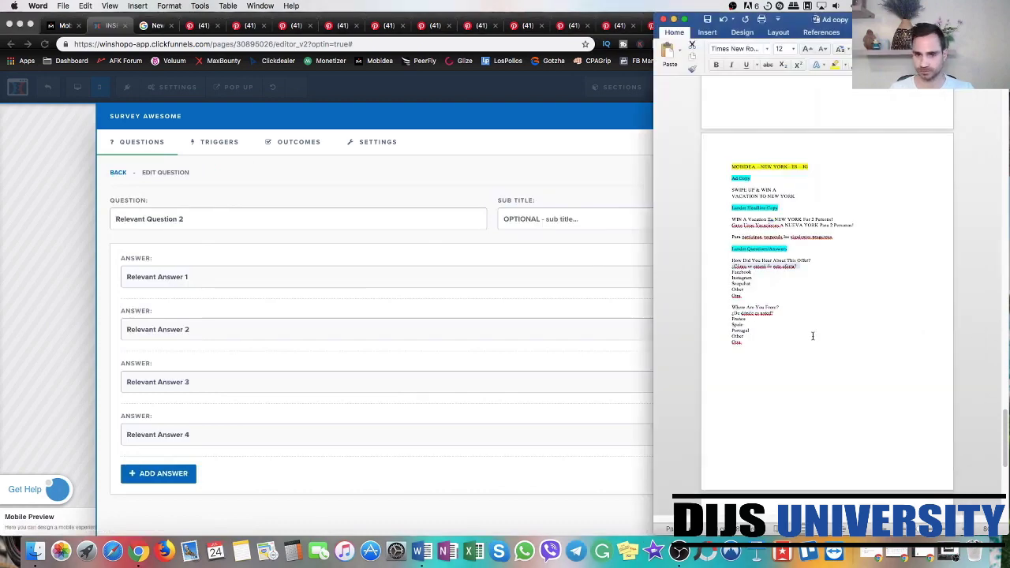
left_click(107, 170)
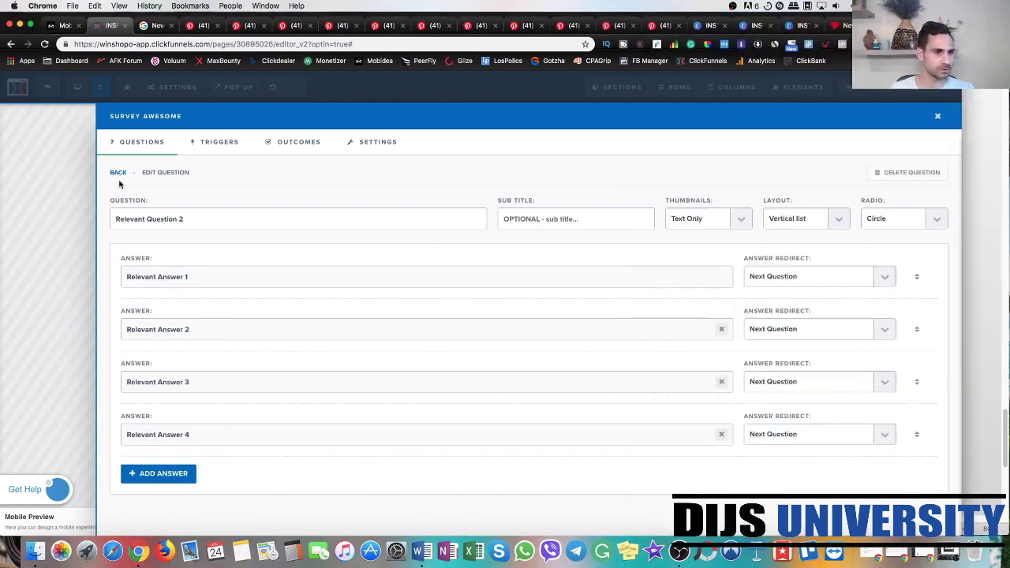
left_click(118, 172)
- Replace the survey's second question with "¿De dónde es usted?" copied from the Word ad copy
left_click(189, 251)
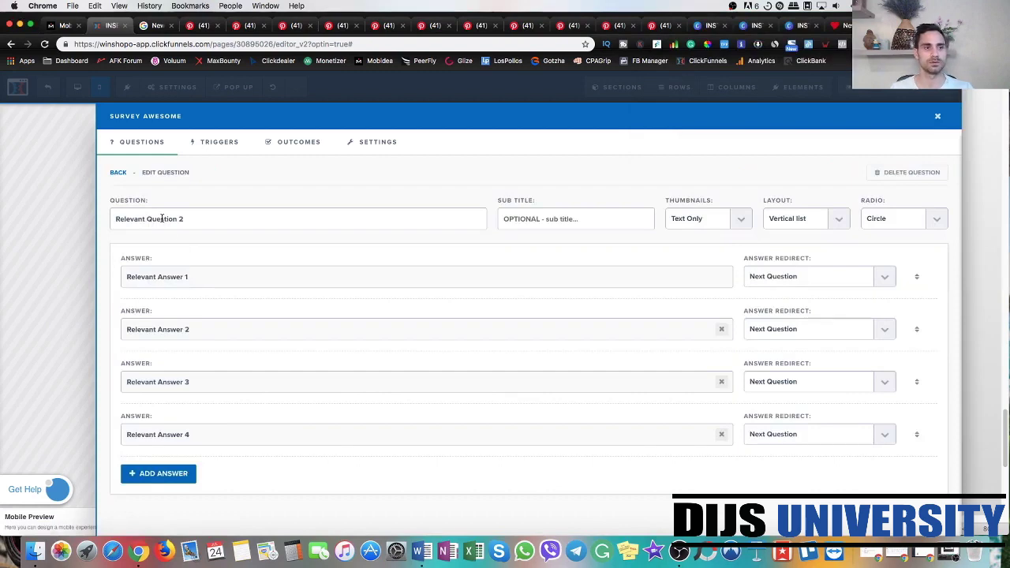
left_click(988, 261)
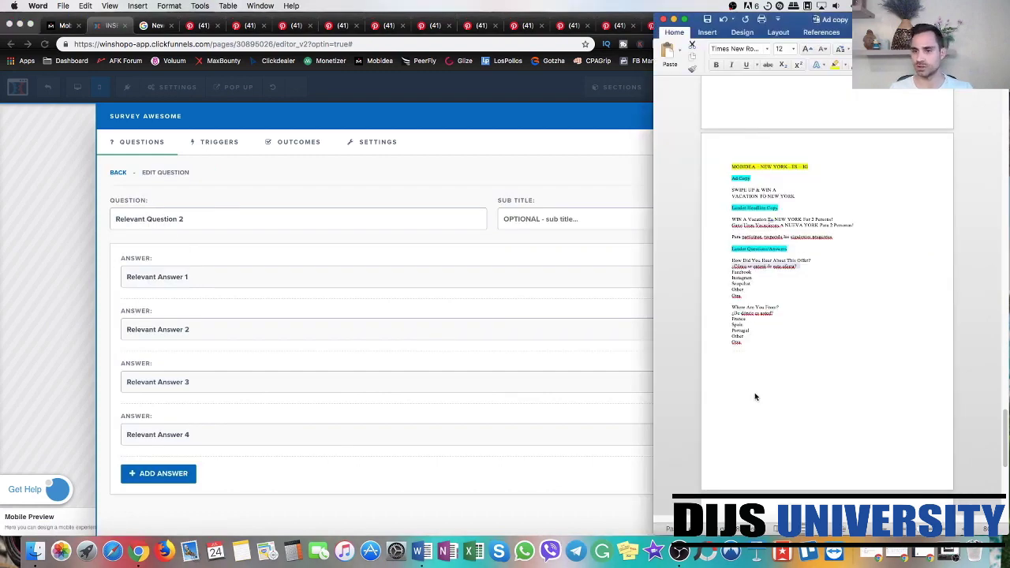
triple_click(750, 314)
key("super+c")
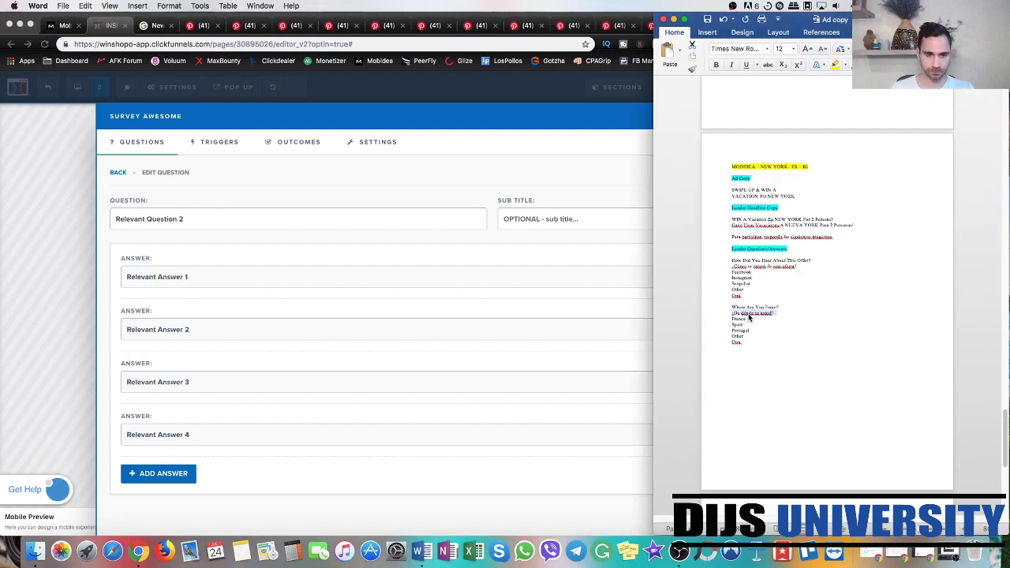
left_click(179, 218)
triple_click(167, 218)
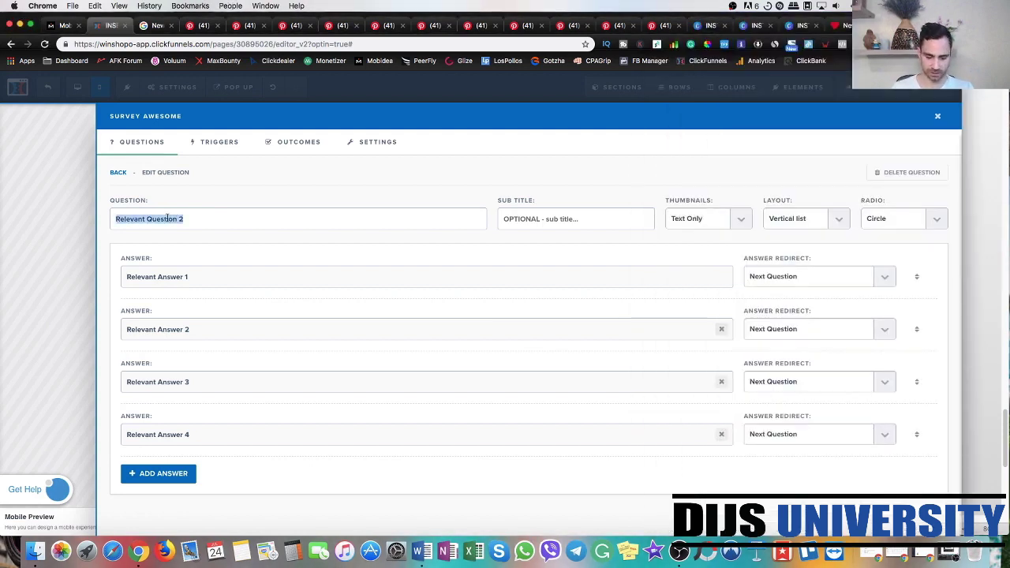
key("super+v")
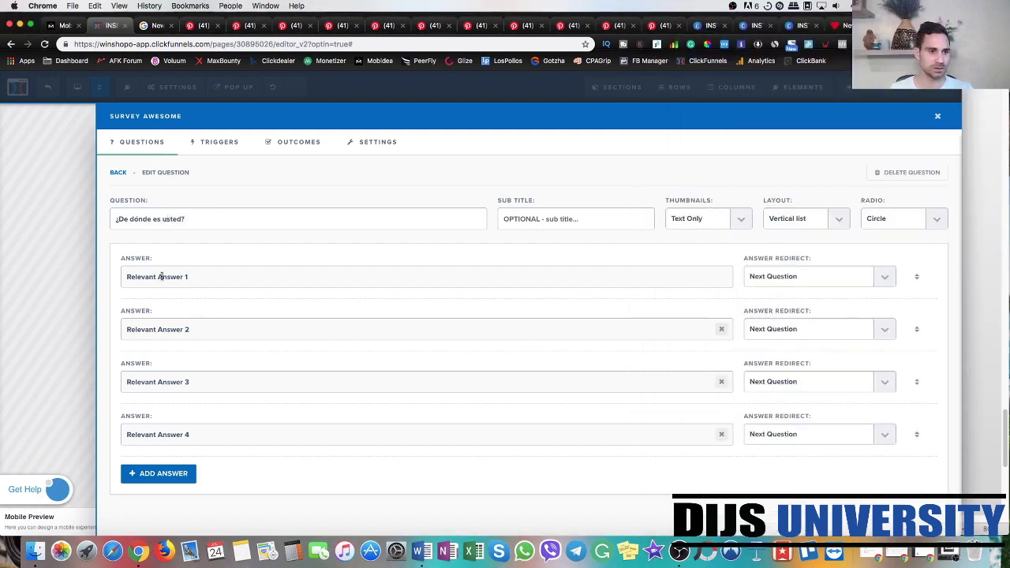
- Set the second question's four answers to Spain, France, Portugal and Otra, copy the last answer, and return to the question list
triple_click(160, 277)
type("Spain")
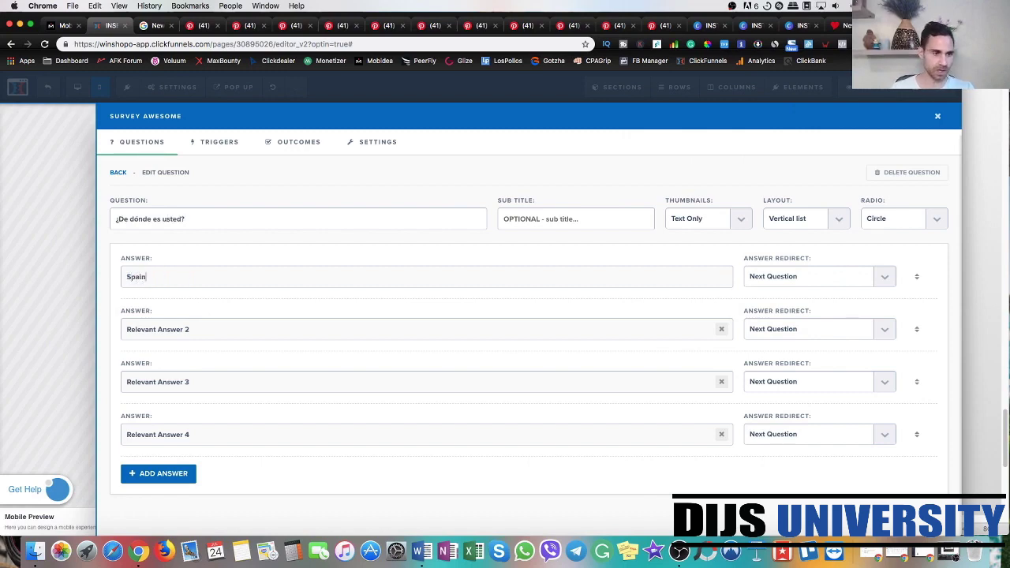
triple_click(169, 330)
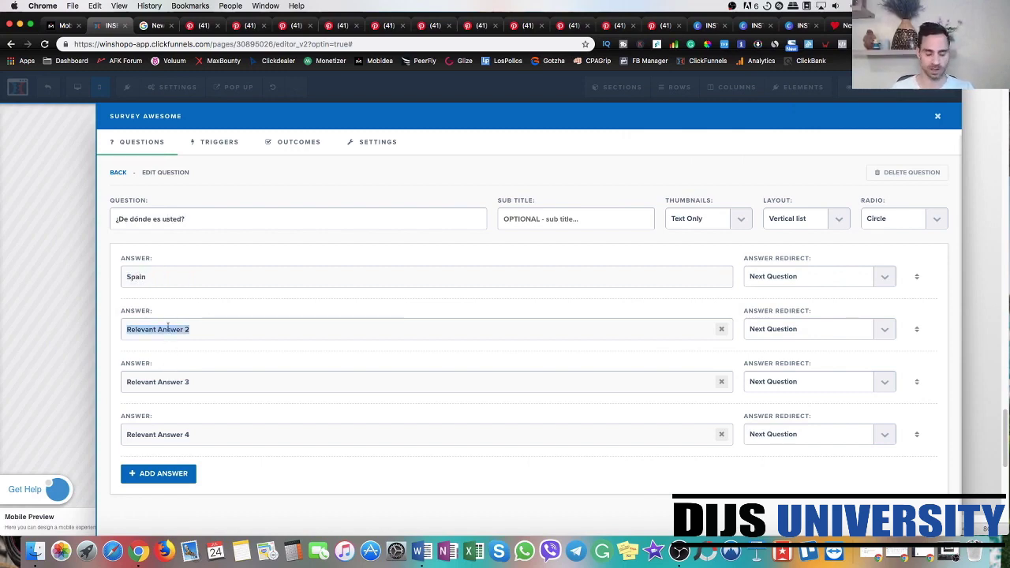
type("France")
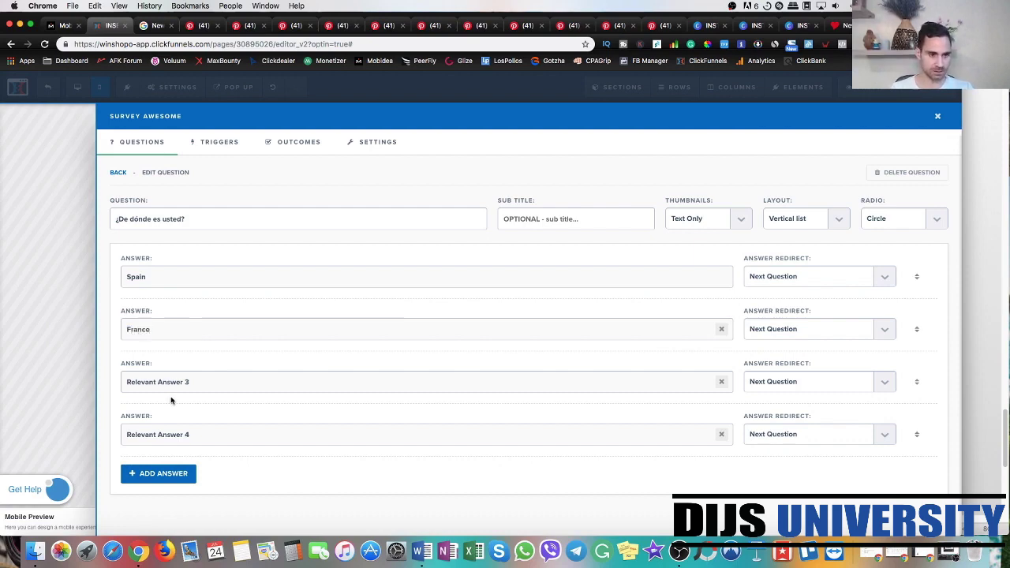
triple_click(169, 382)
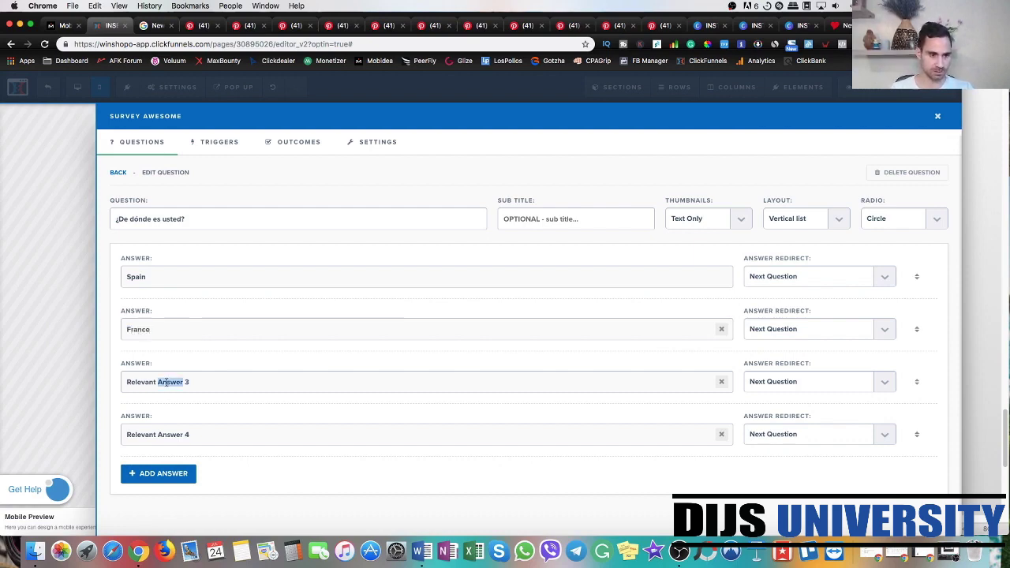
type("Portugal")
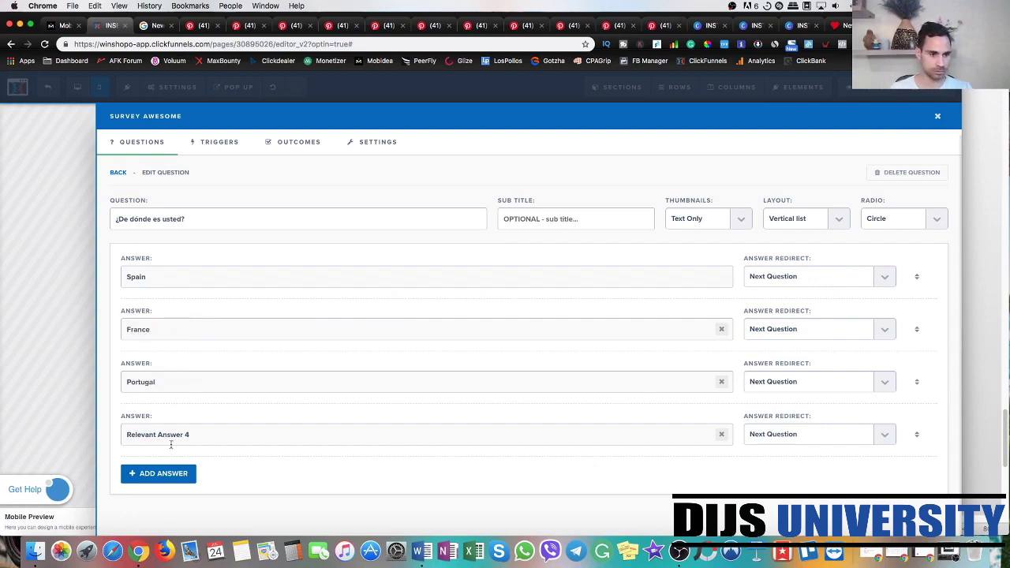
triple_click(168, 434)
type("Othe")
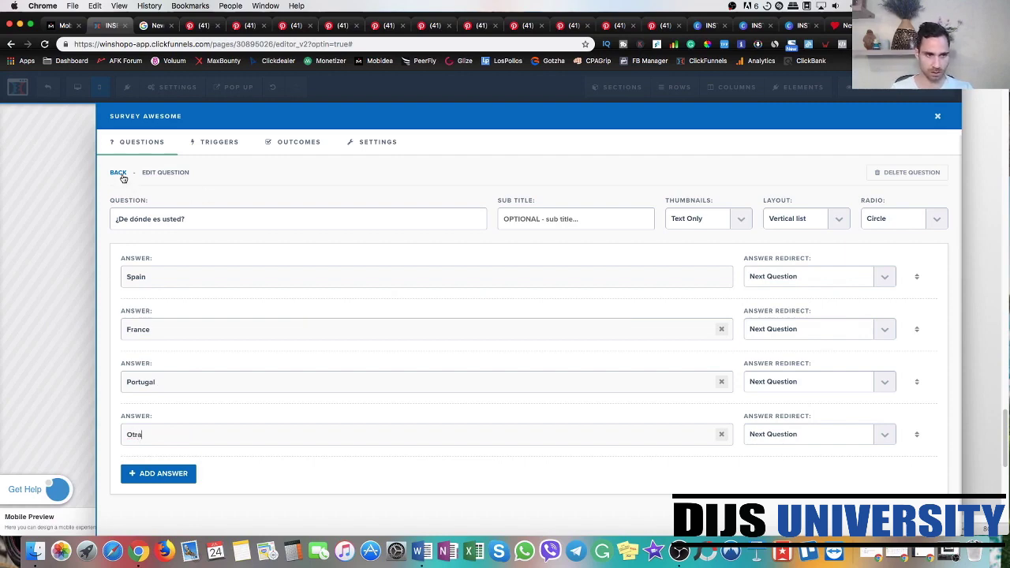
double_click(135, 435)
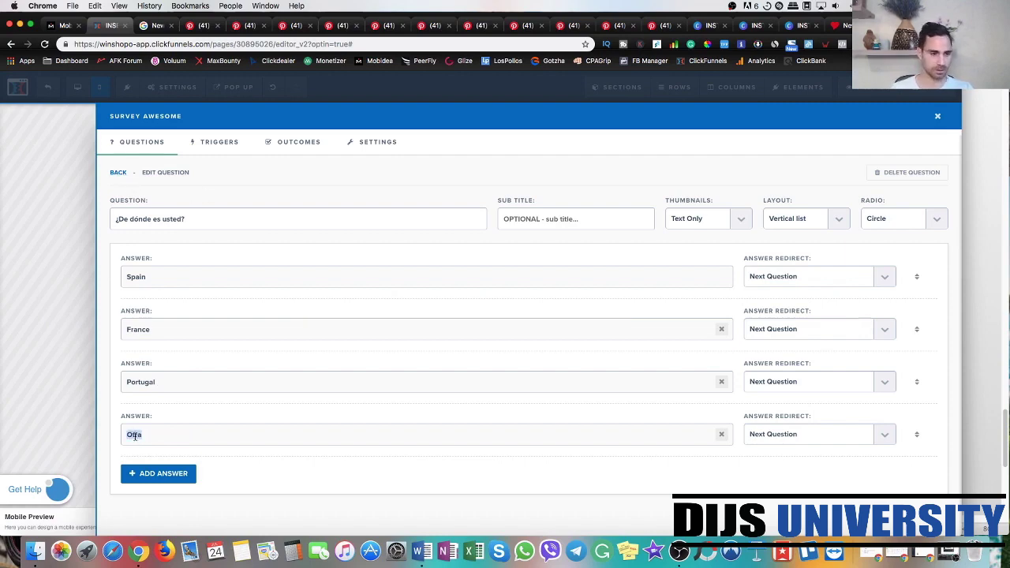
left_click(120, 173)
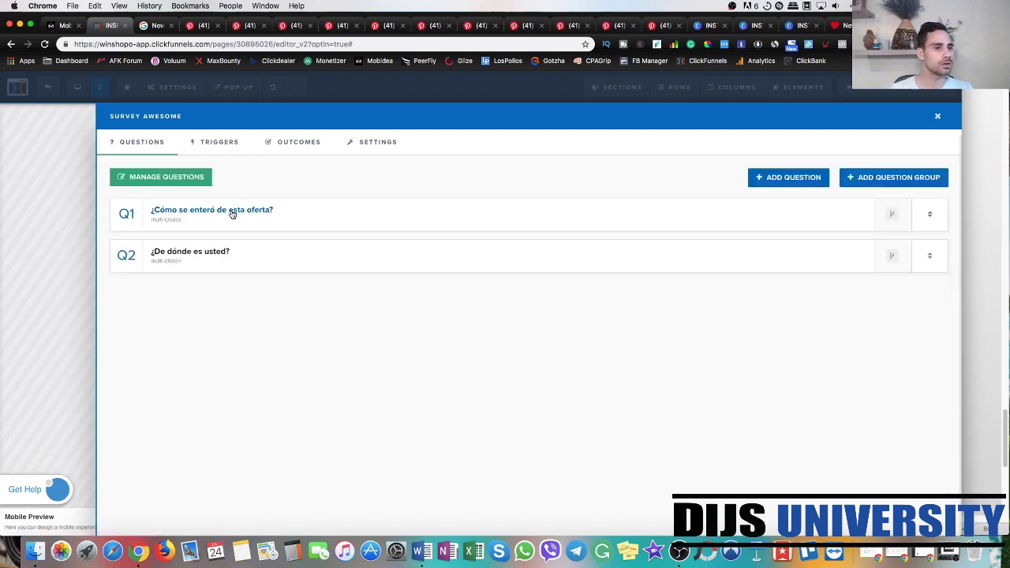
- Change the first question's last answer to "Otra" and compare the question list with the Word ad copy
left_click(231, 214)
double_click(134, 435)
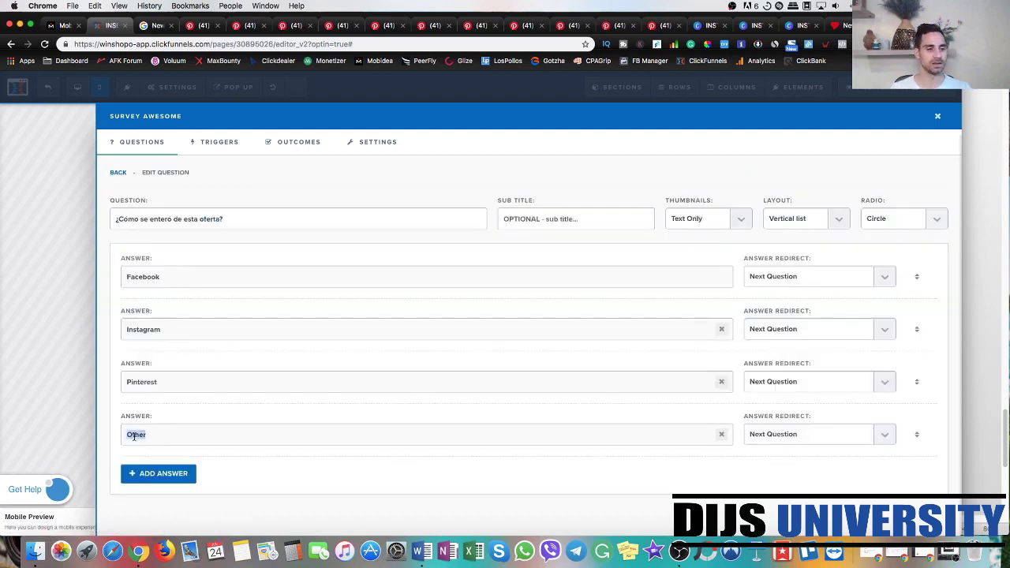
type("Otra")
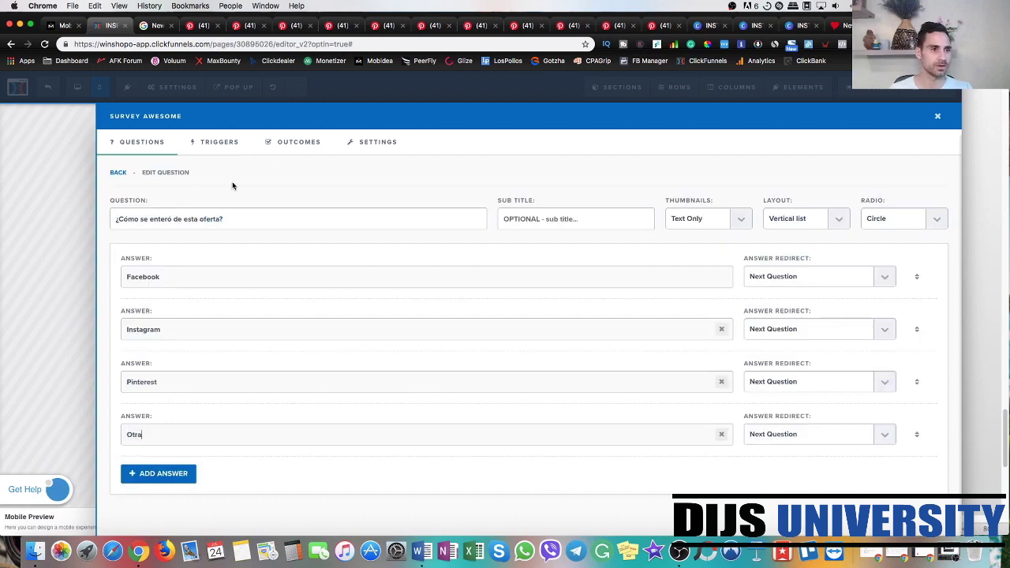
left_click(116, 173)
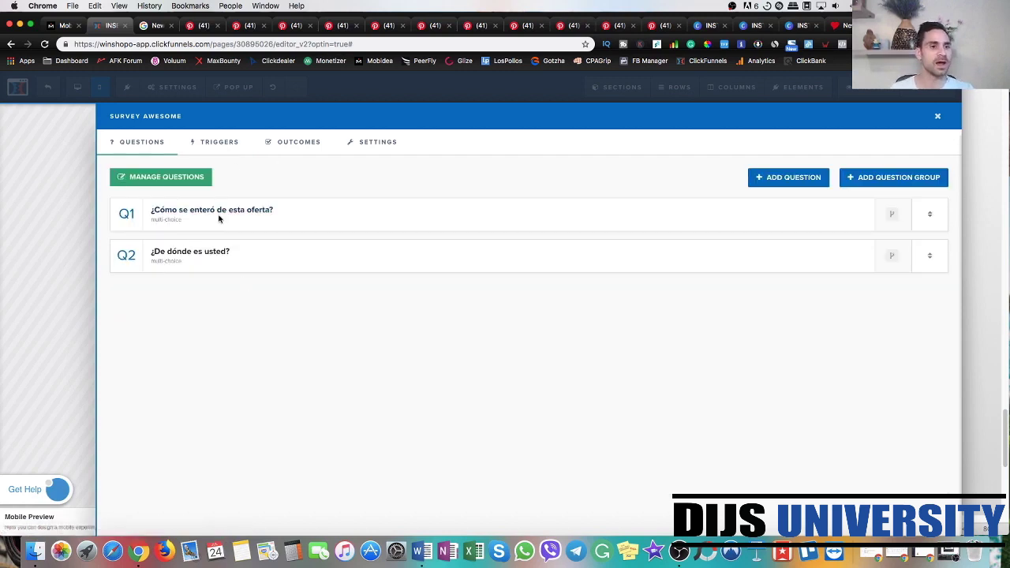
key("super+Tab")
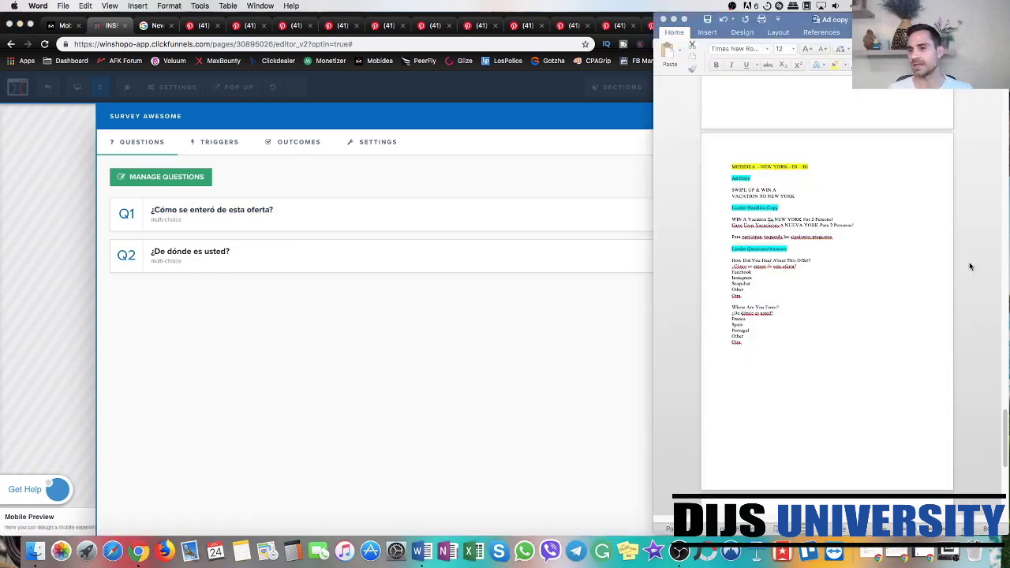
left_click(286, 302)
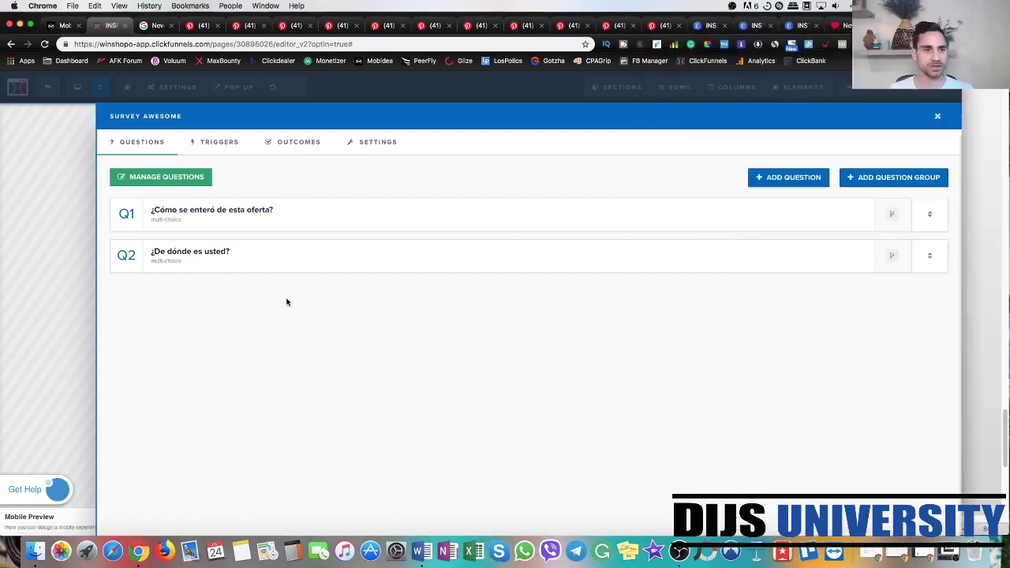
- Replace the default outcome's custom redirect placeholder with the offer link copied from Mobidea, and save the page
left_click(284, 148)
left_click(221, 210)
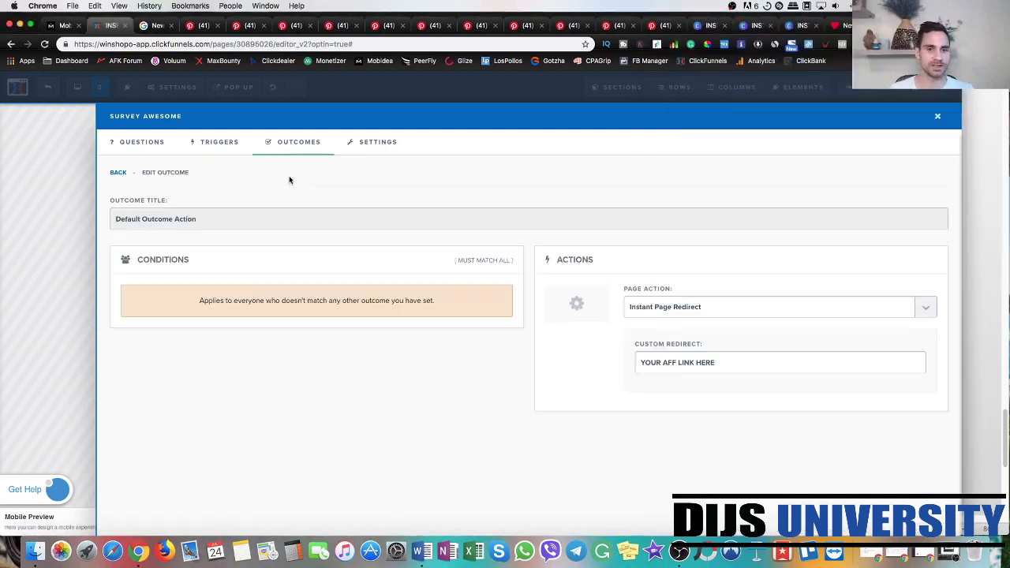
triple_click(675, 362)
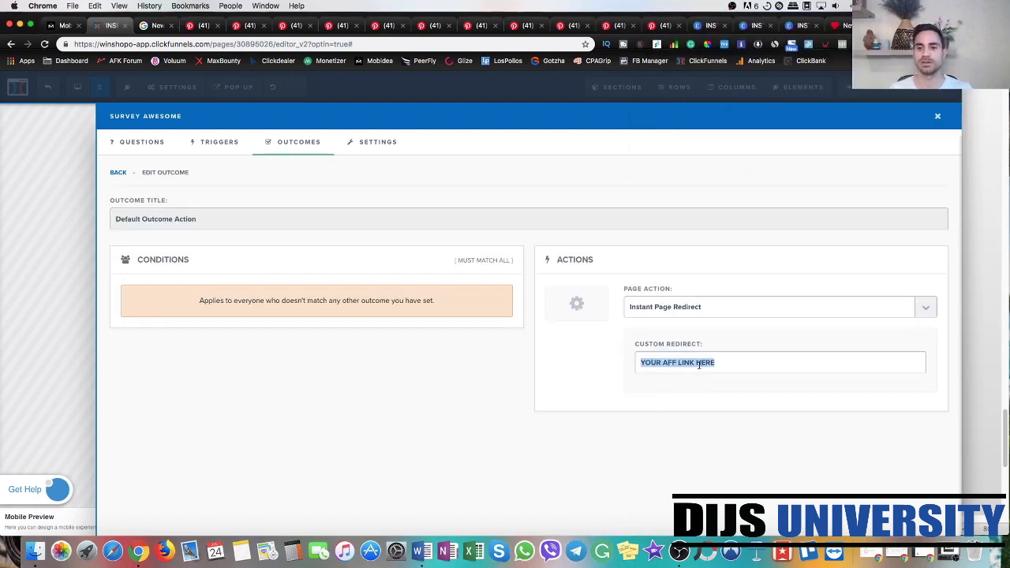
key("ctrl+shift+Tab")
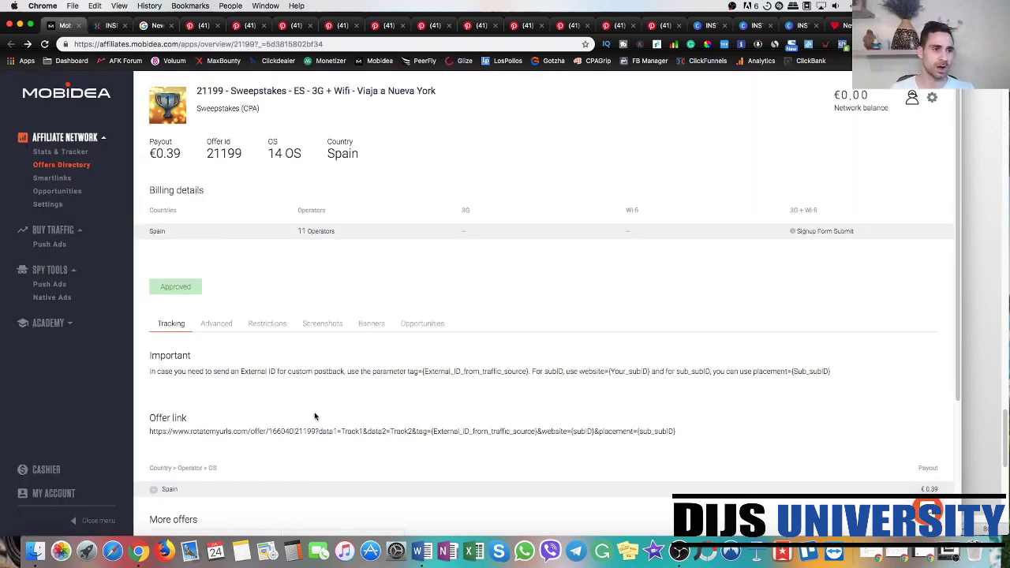
triple_click(260, 431)
key("super+c")
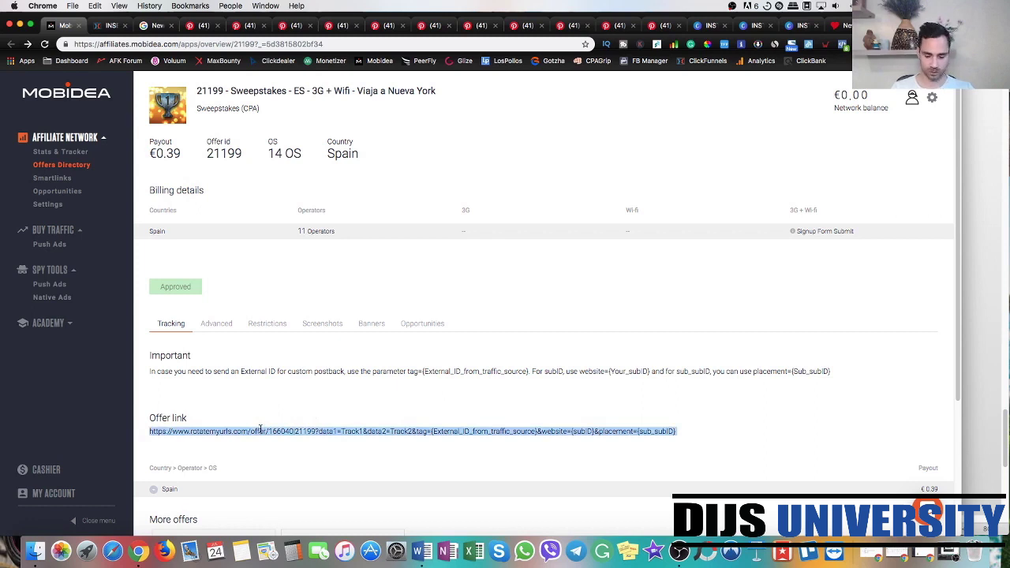
left_click(105, 26)
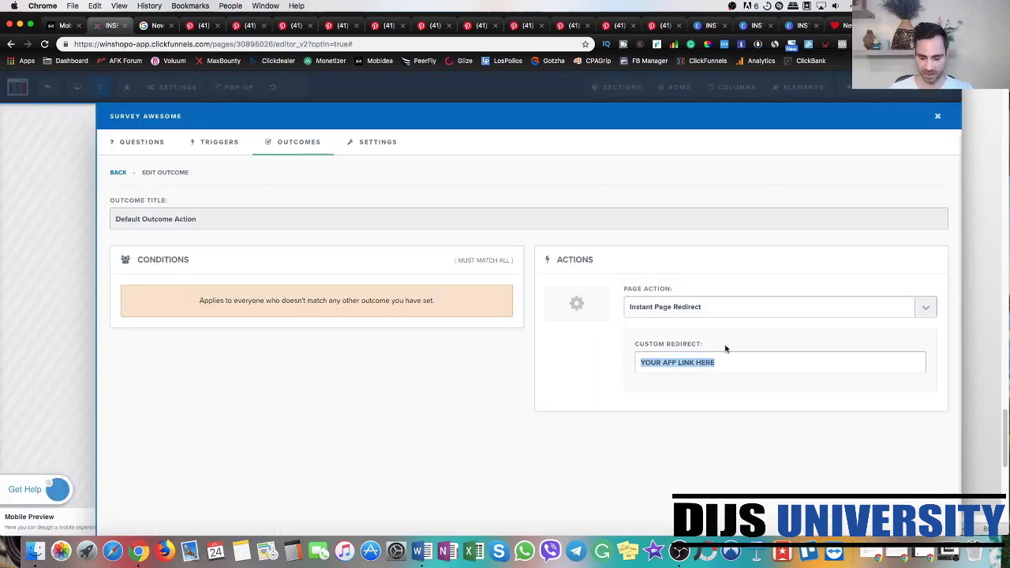
key("super+v")
left_click(541, 375)
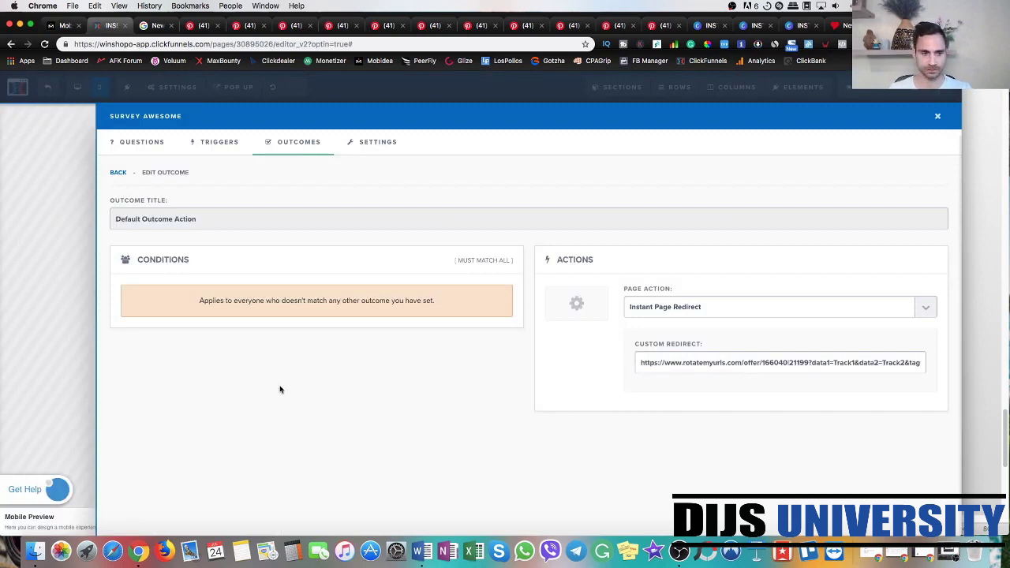
left_click(71, 271)
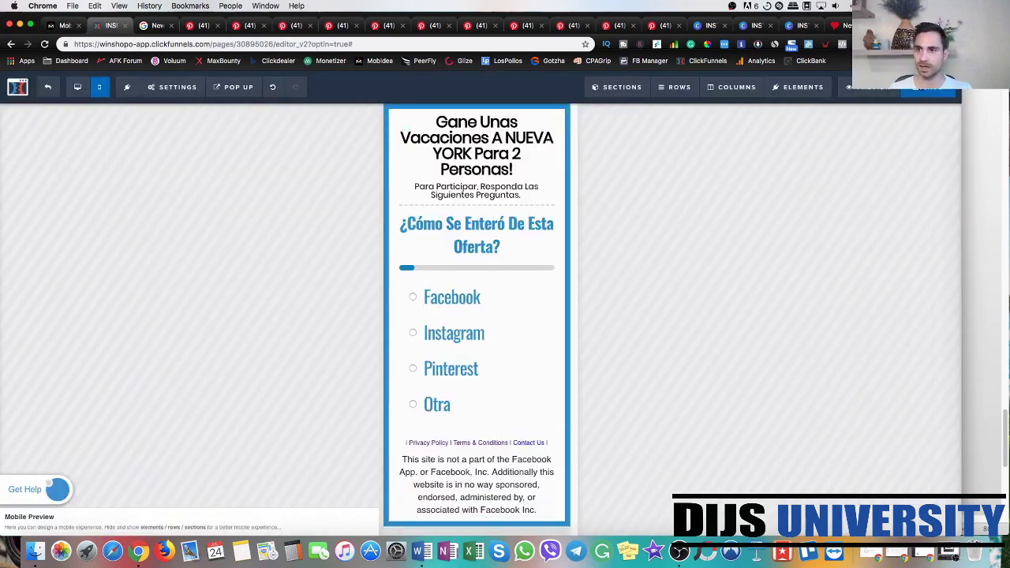
left_click(918, 89)
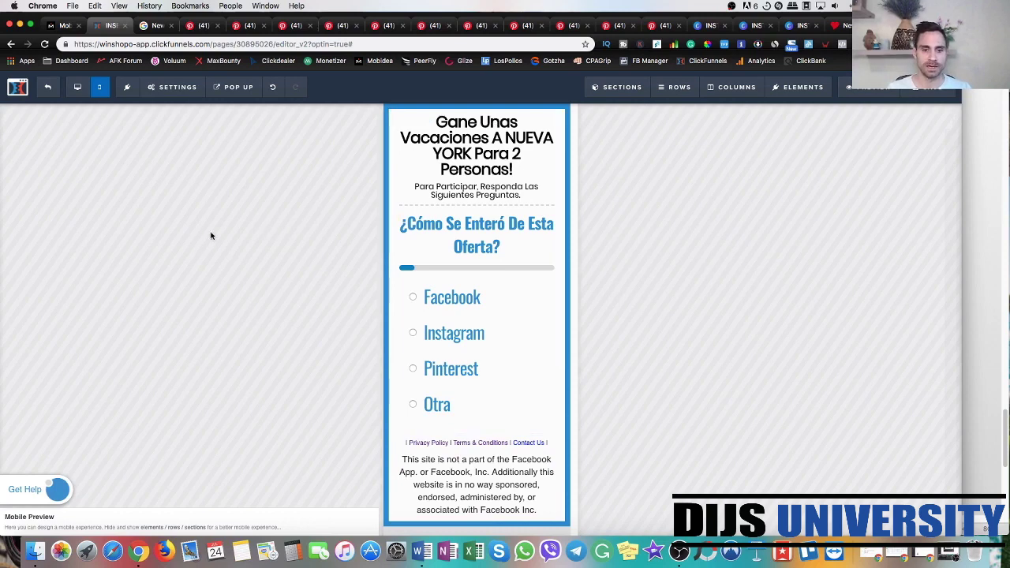
- Set the page's SEO title to "Gane Unas Vacaciones A NUEVA YORK!" using the Spanish headline from the Word ad copy
mouse_move(172, 89)
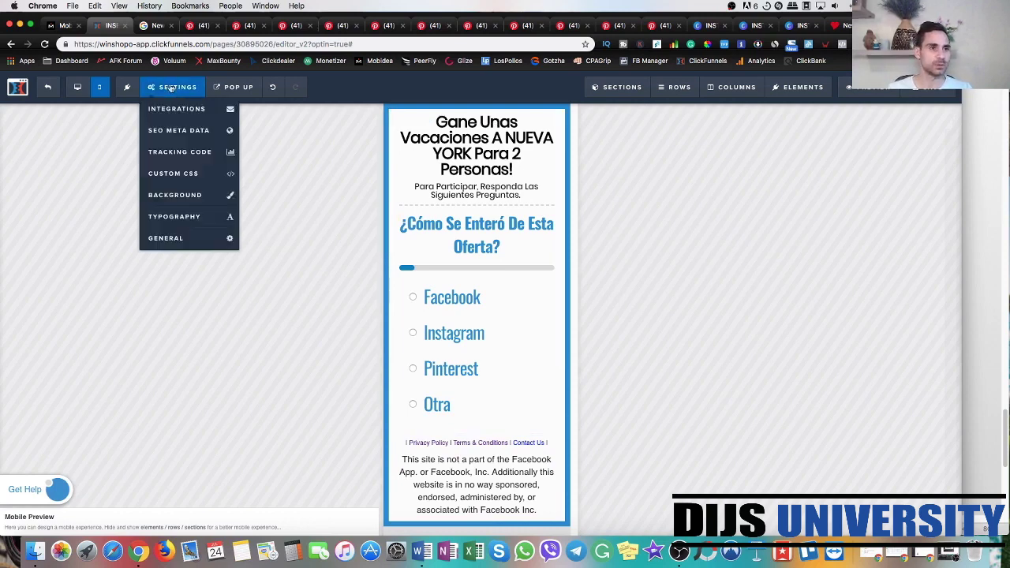
left_click(174, 132)
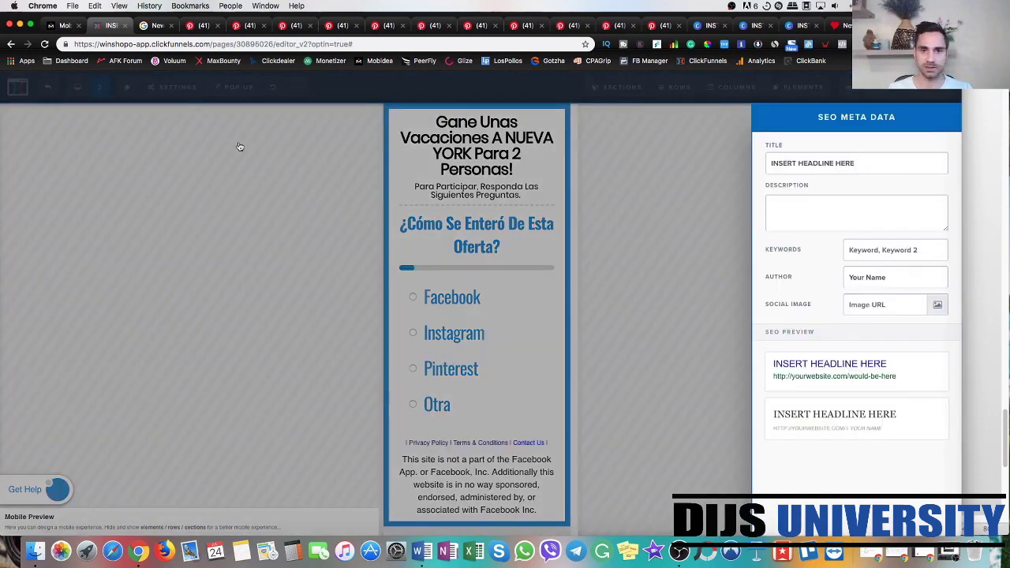
triple_click(793, 164)
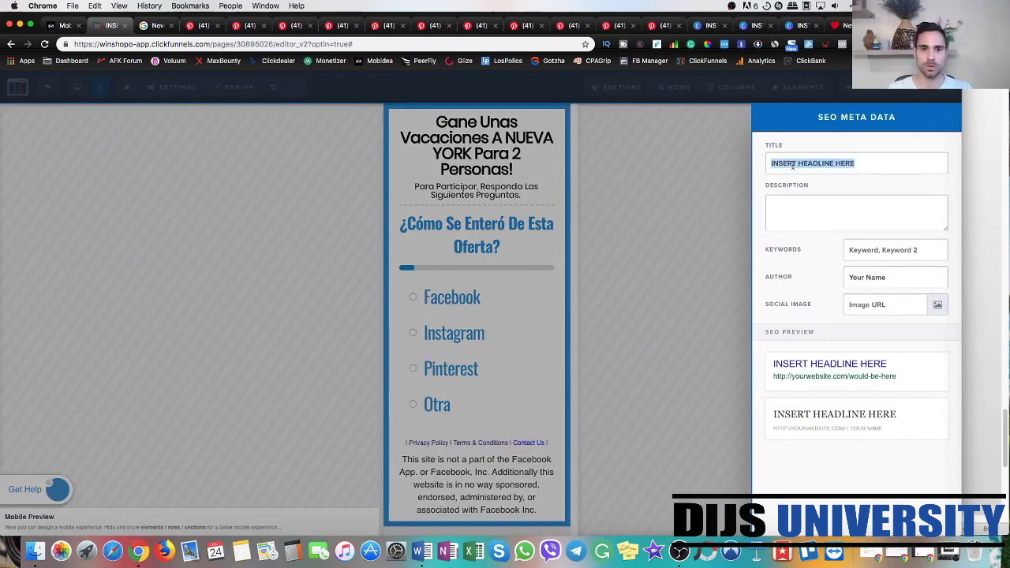
left_click(978, 188)
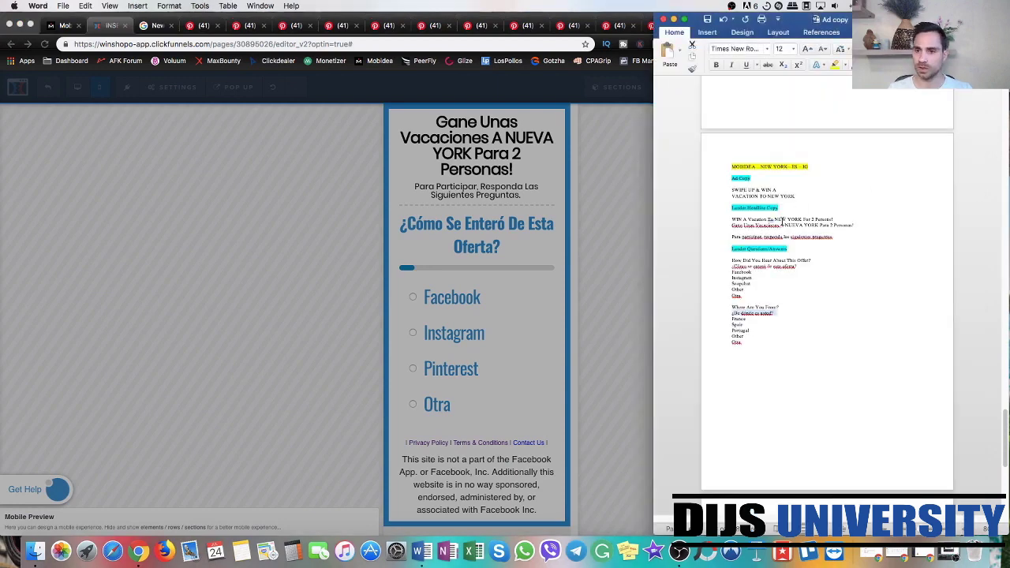
left_click_drag(730, 226, 811, 229)
key("super+c")
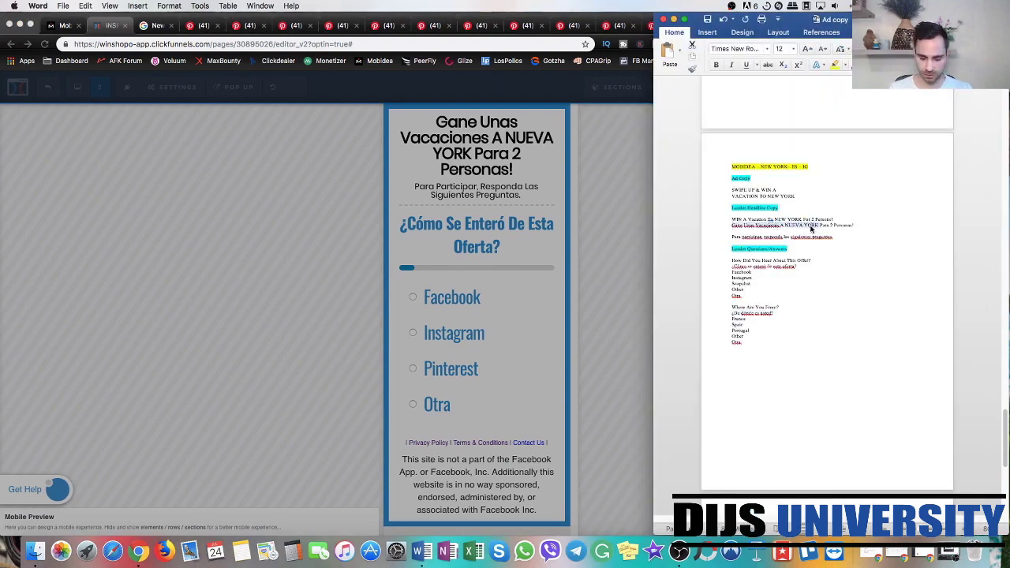
left_click(495, 169)
key("super+v")
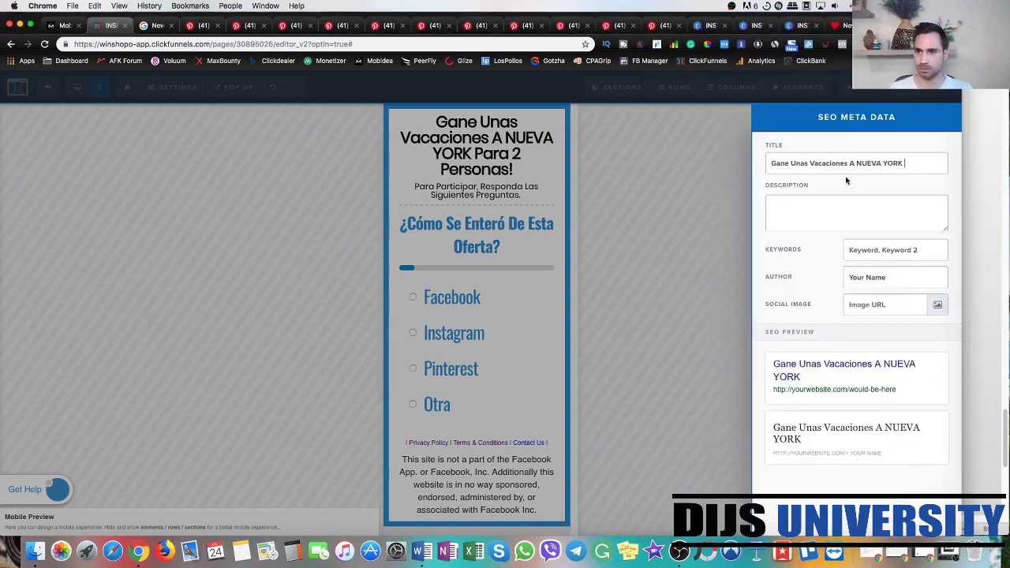
key("BackSpace")
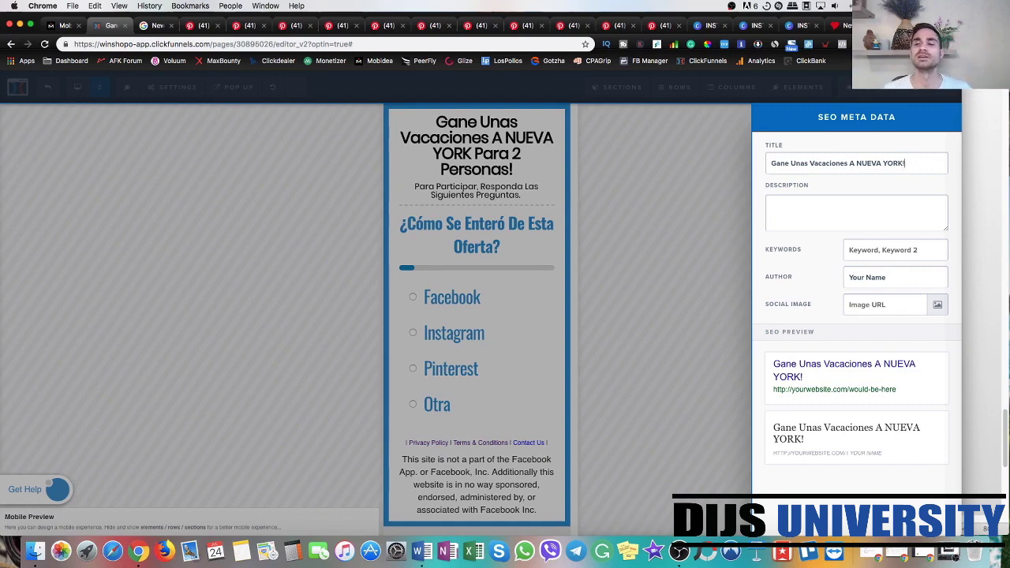
double_click(868, 163)
left_click(890, 163)
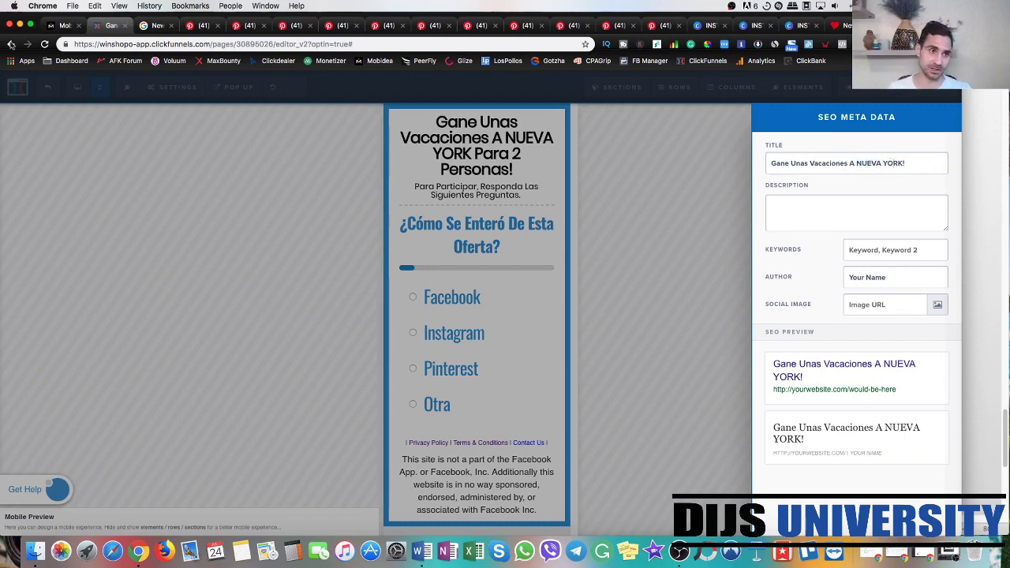
- Review the offer's screenshots on Mobidea alongside the Word ad copy, and close the SEO settings in the ClickFunnels editor
left_click(52, 26)
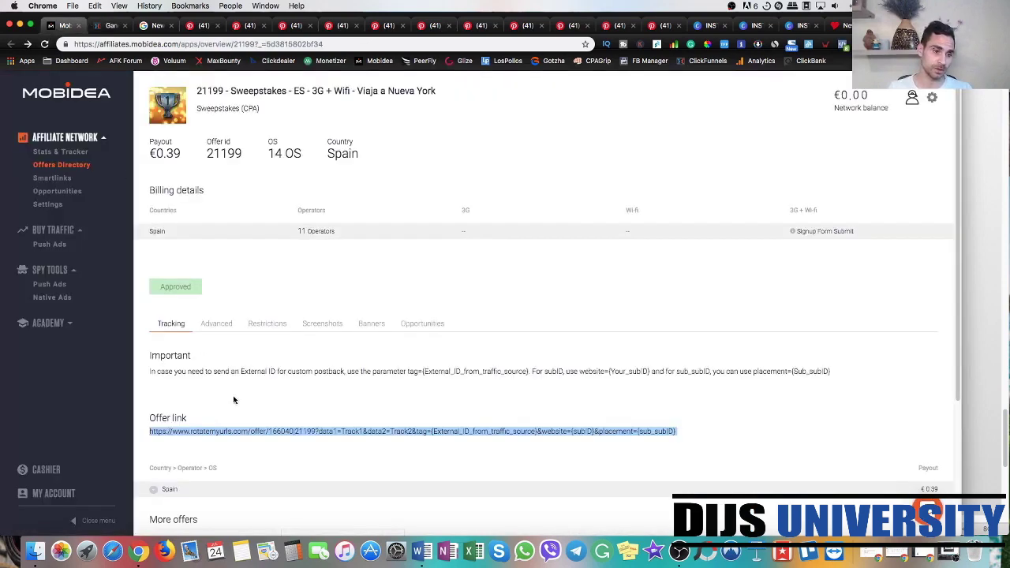
left_click(323, 328)
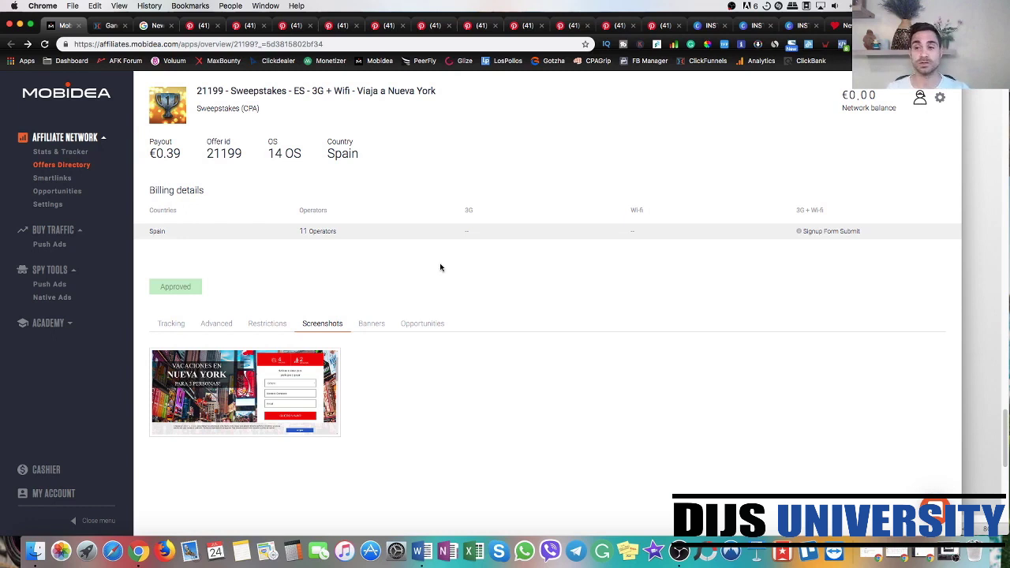
left_click(976, 271)
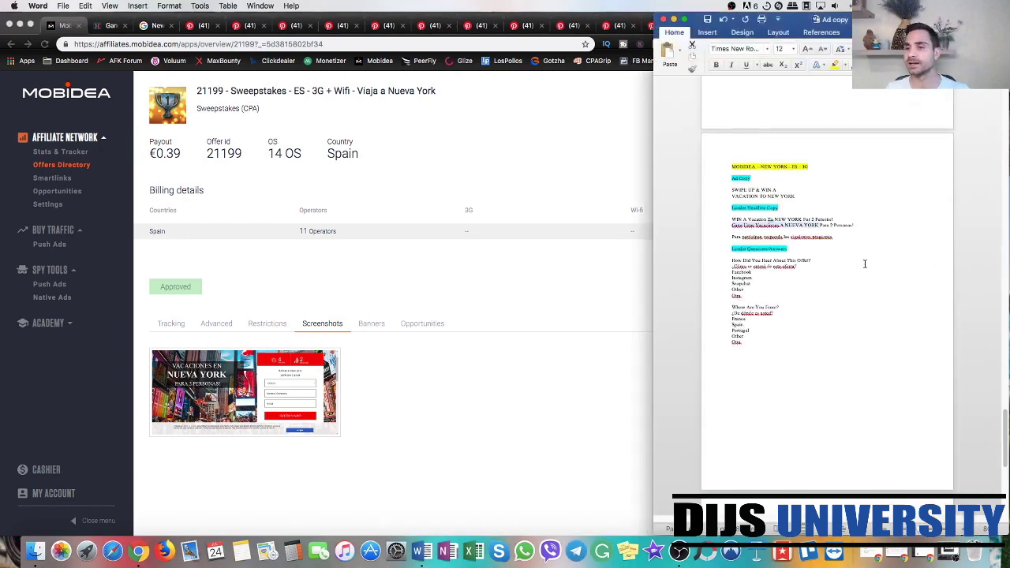
left_click(600, 265)
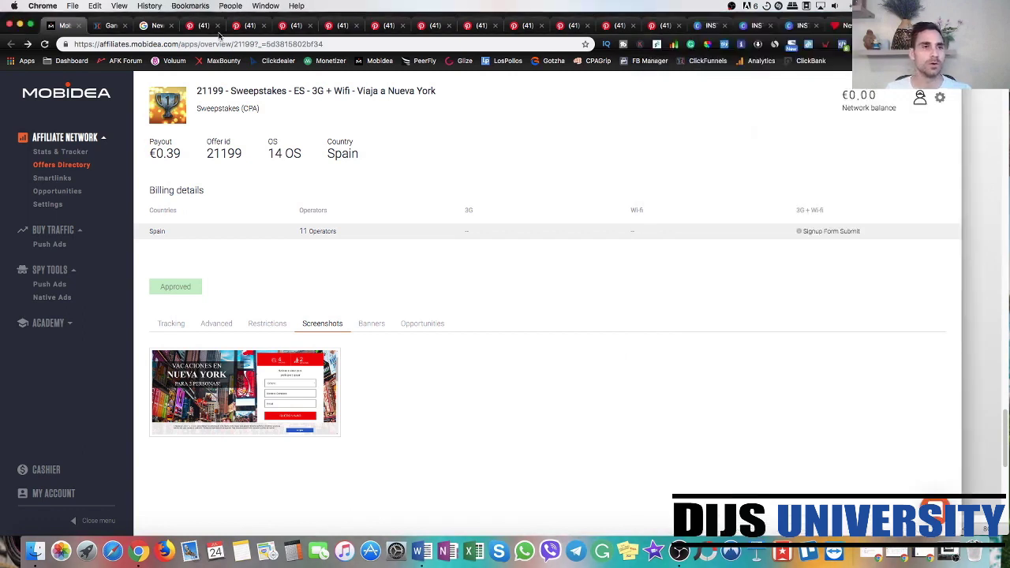
left_click(111, 25)
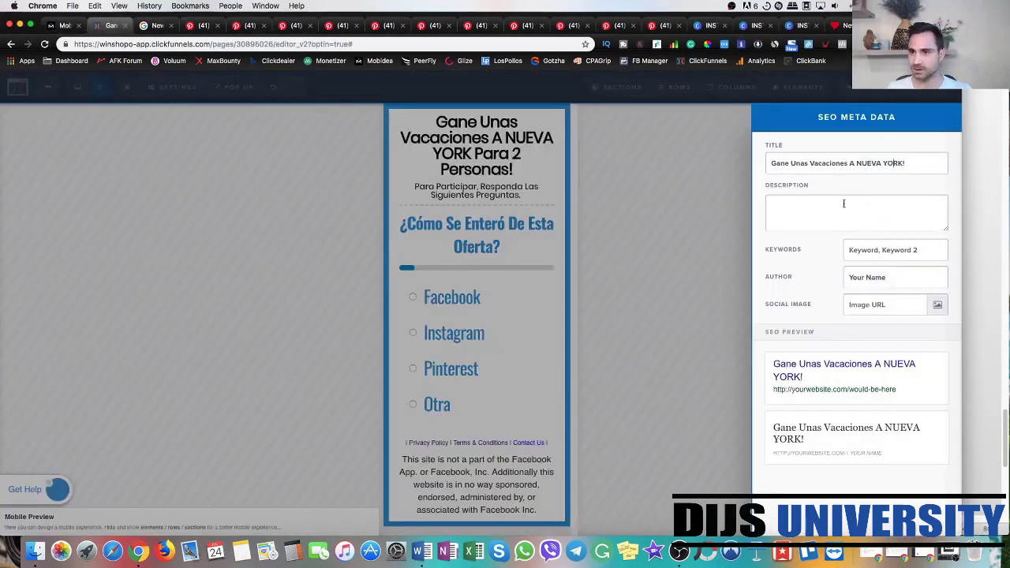
left_click(667, 213)
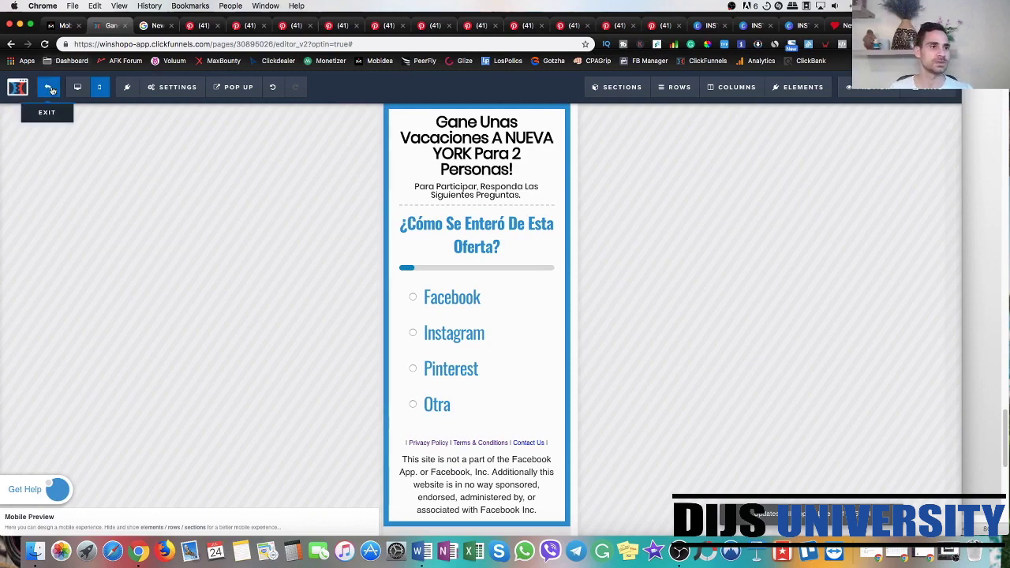
- Exit the page editor and switch to the Google Images results for New York
left_click(18, 87)
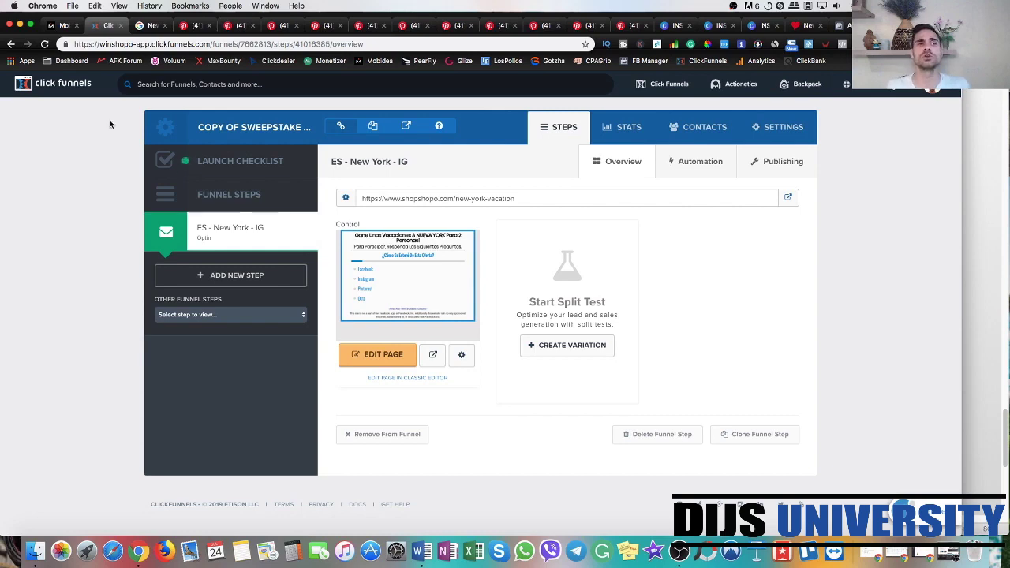
left_click(154, 25)
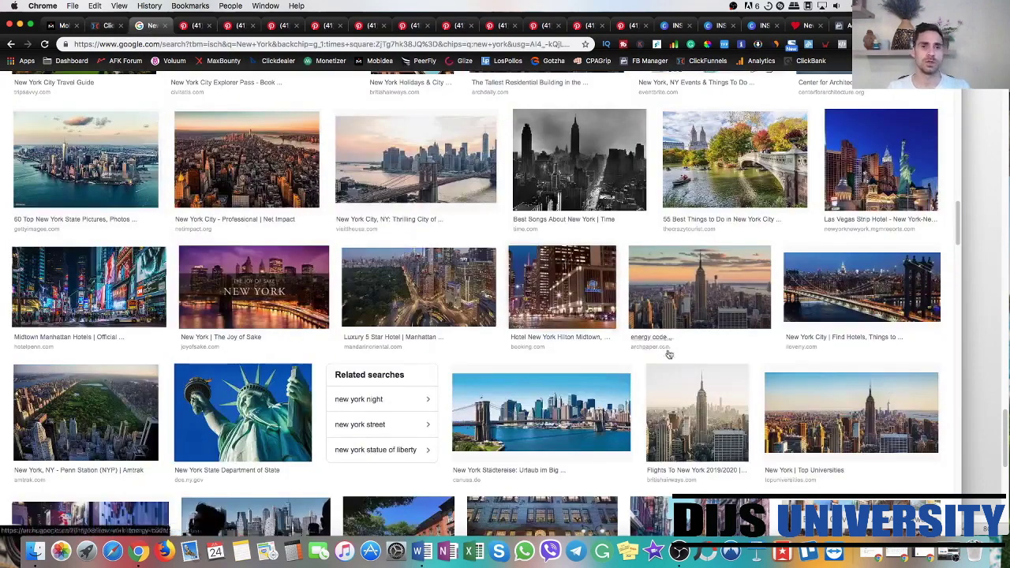
scroll(140, 148, "up", 15)
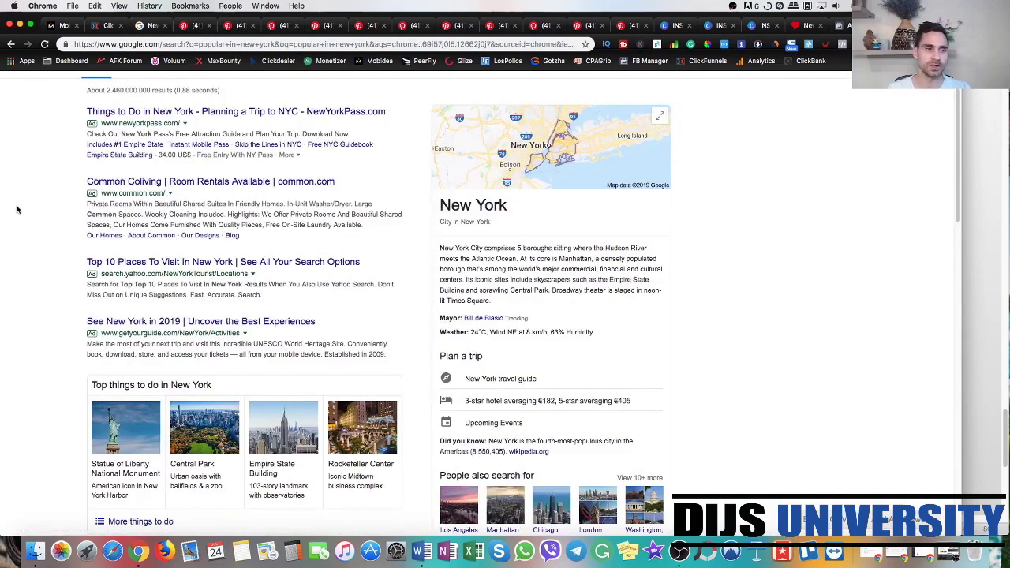
- Examine the top things to do in New York in the Google results for "popular in new york"
scroll(32, 231, "up", 2)
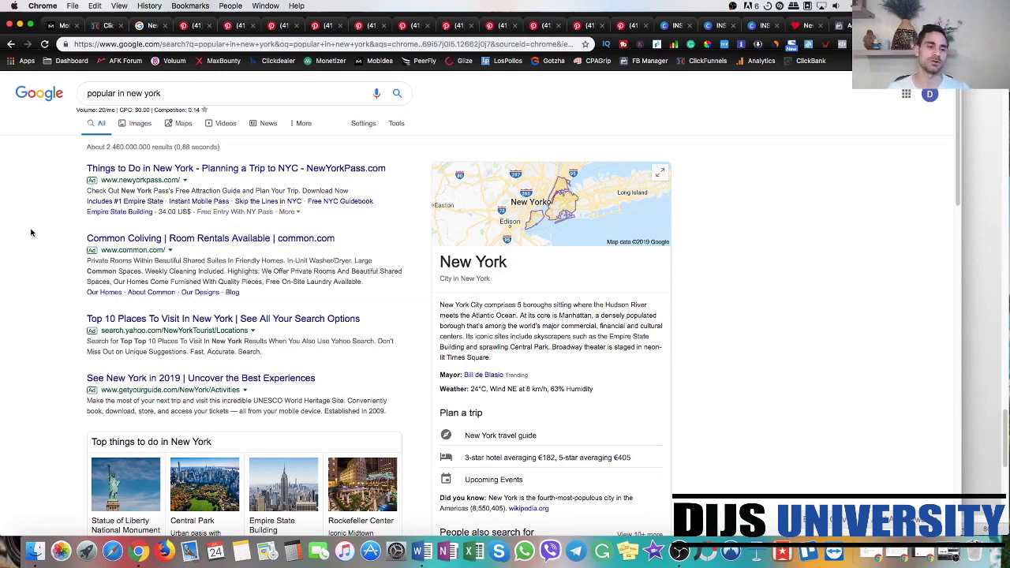
scroll(31, 233, "down", 3)
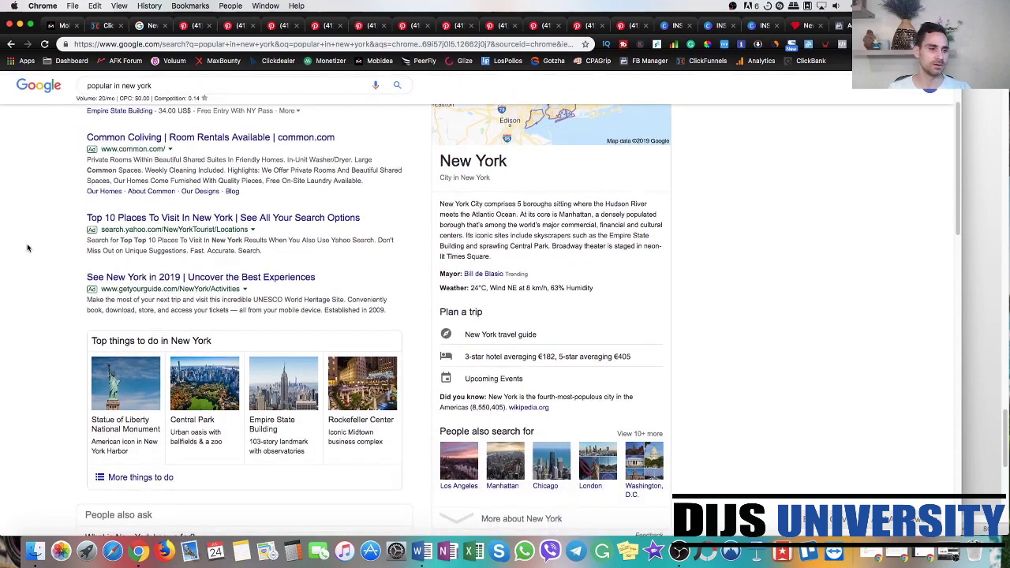
scroll(28, 248, "down", 1)
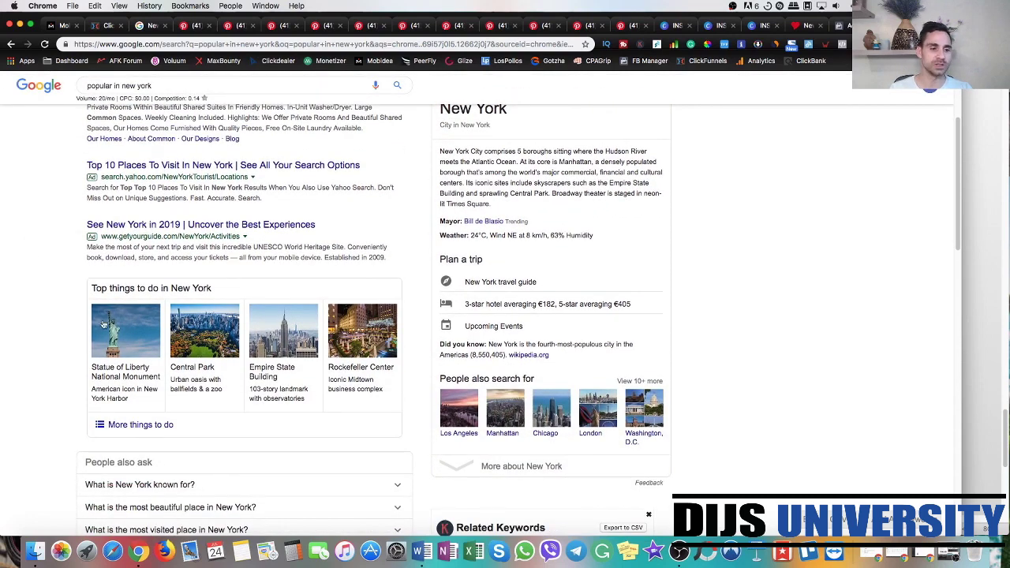
scroll(47, 376, "down", 1)
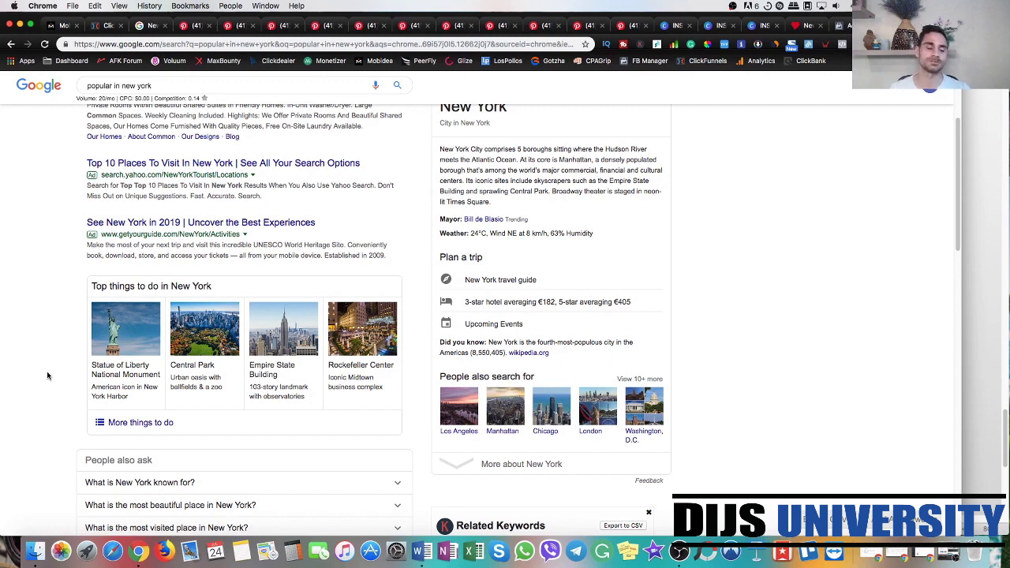
scroll(48, 371, "up", 3)
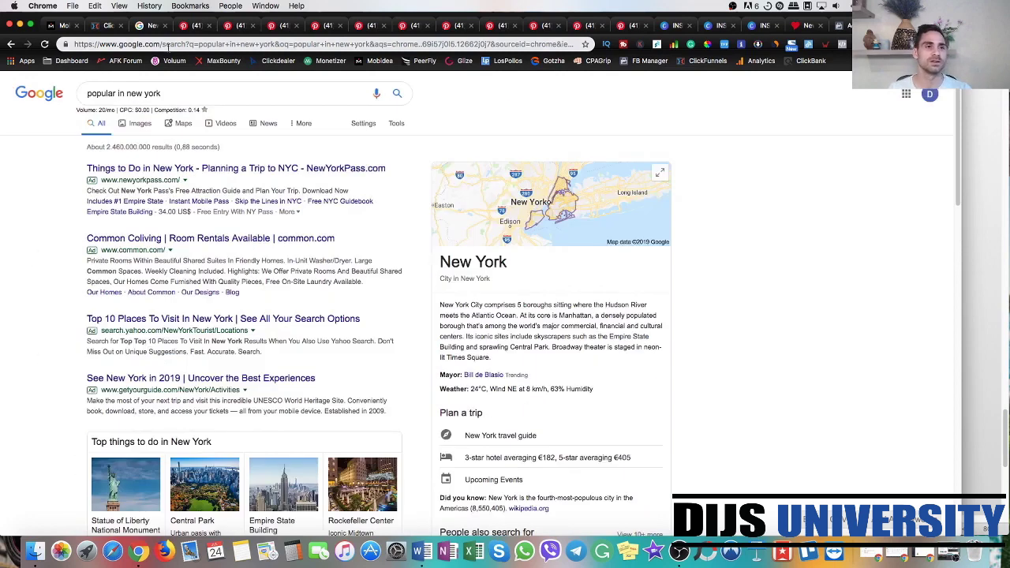
- Browse the Google Images results for New York for landmark and skyline photos
left_click(150, 28)
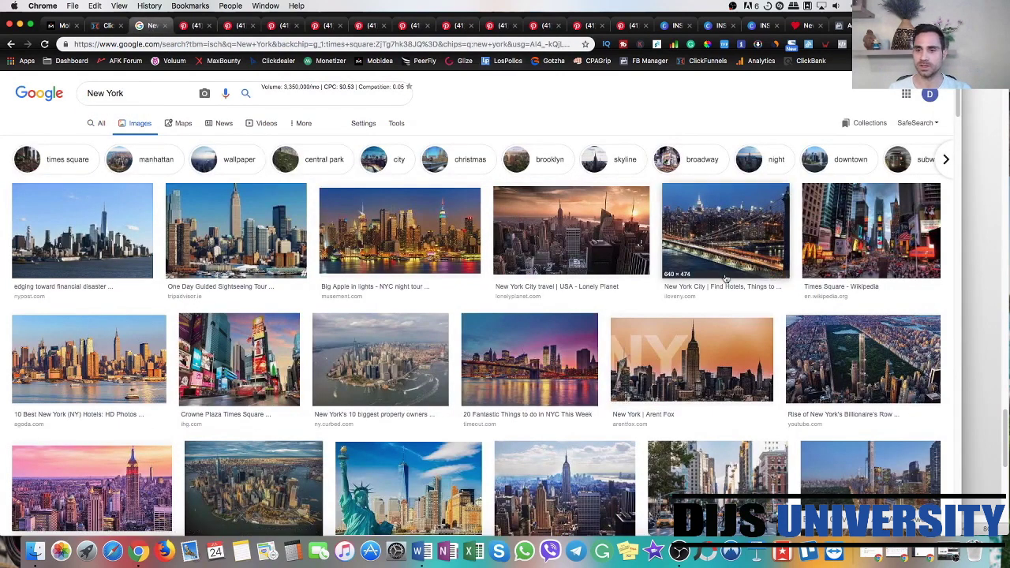
scroll(789, 371, "down", 3)
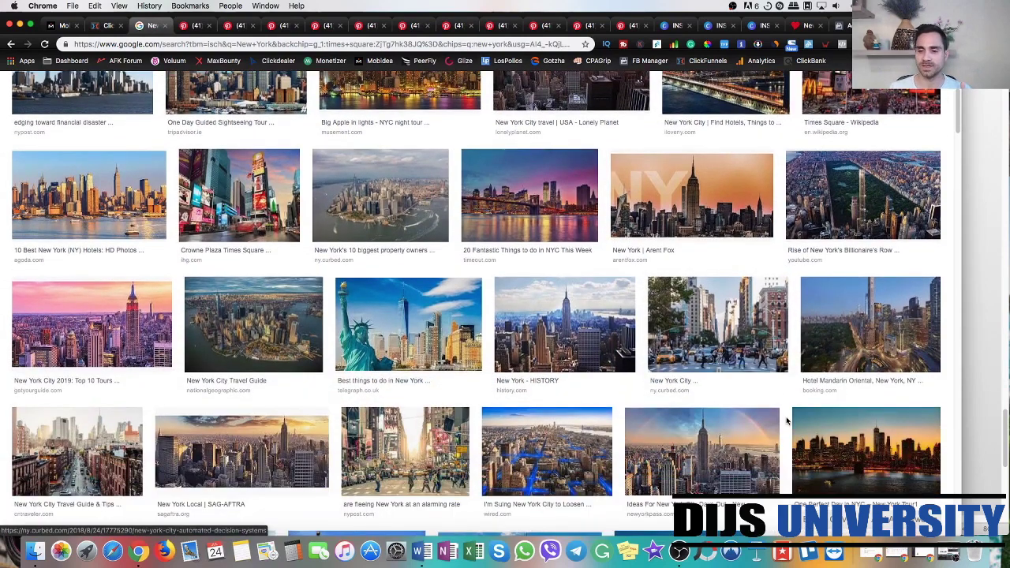
scroll(786, 422, "down", 1)
scroll(786, 423, "up", 5)
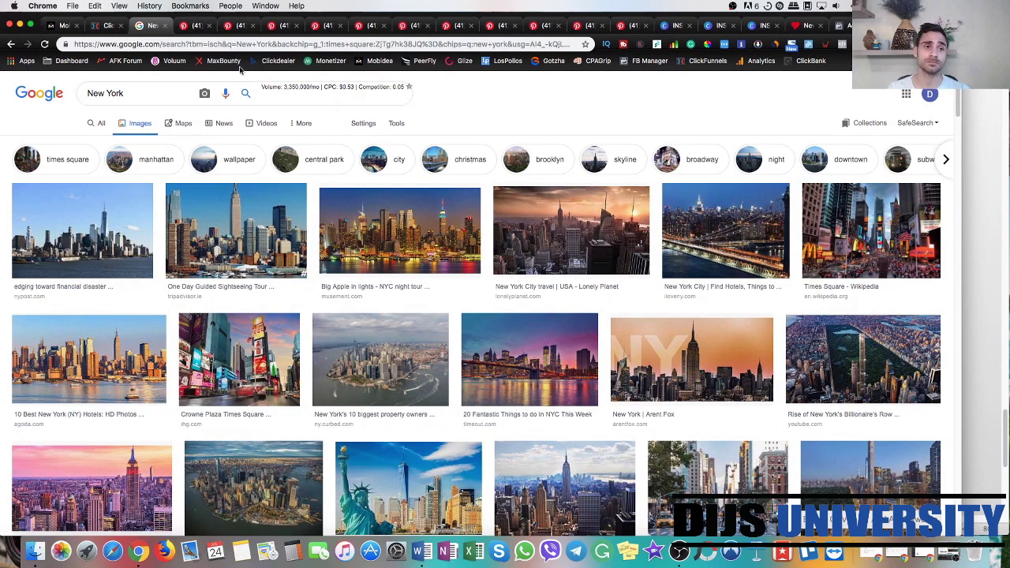
- Compare the Pinterest pins for "new york" with Google's list of top things to do in the city
left_click(193, 25)
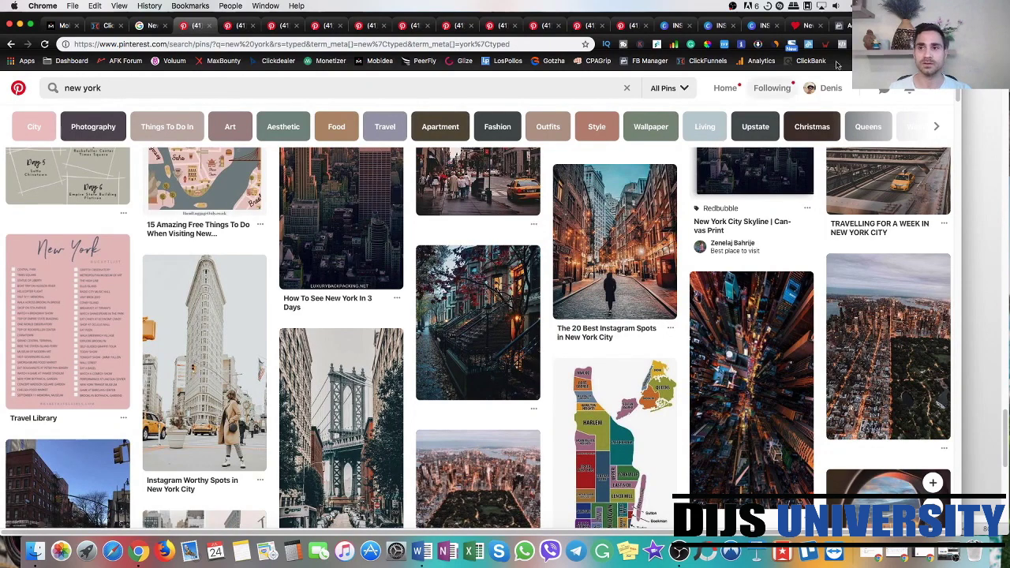
key("ctrl+shift+Tab")
scroll(305, 353, "down", 2)
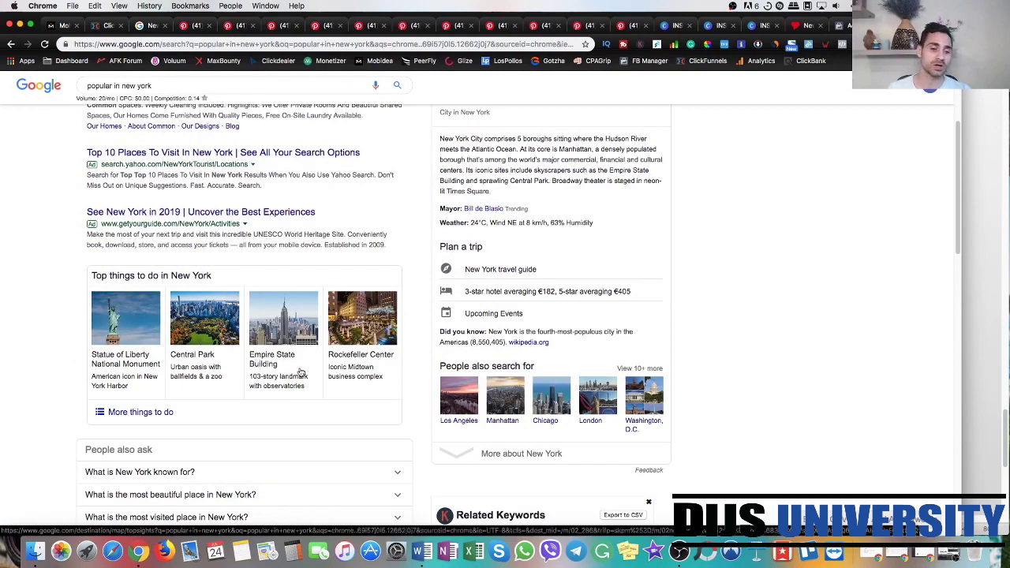
scroll(39, 282, "up", 2)
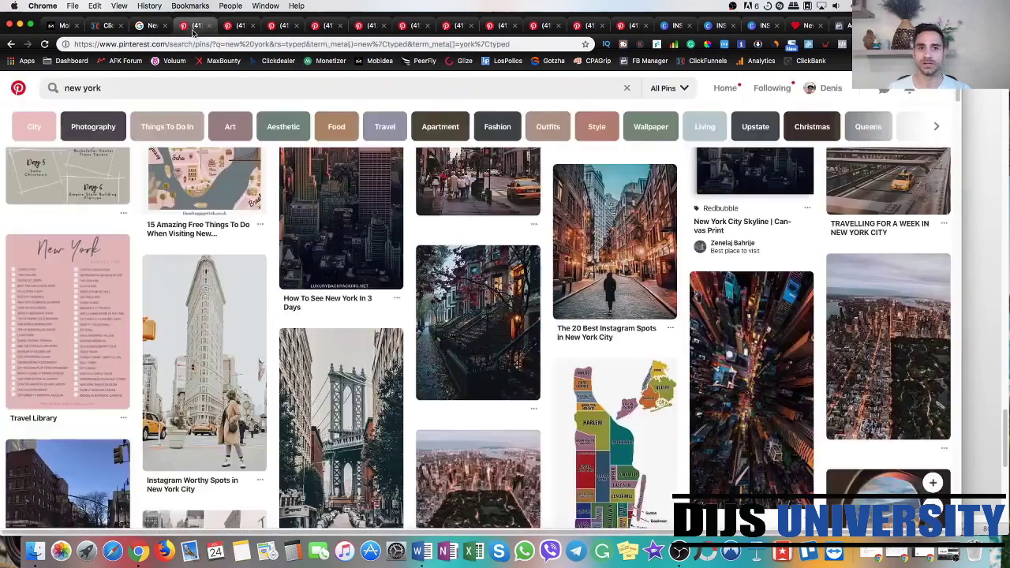
left_click(192, 28)
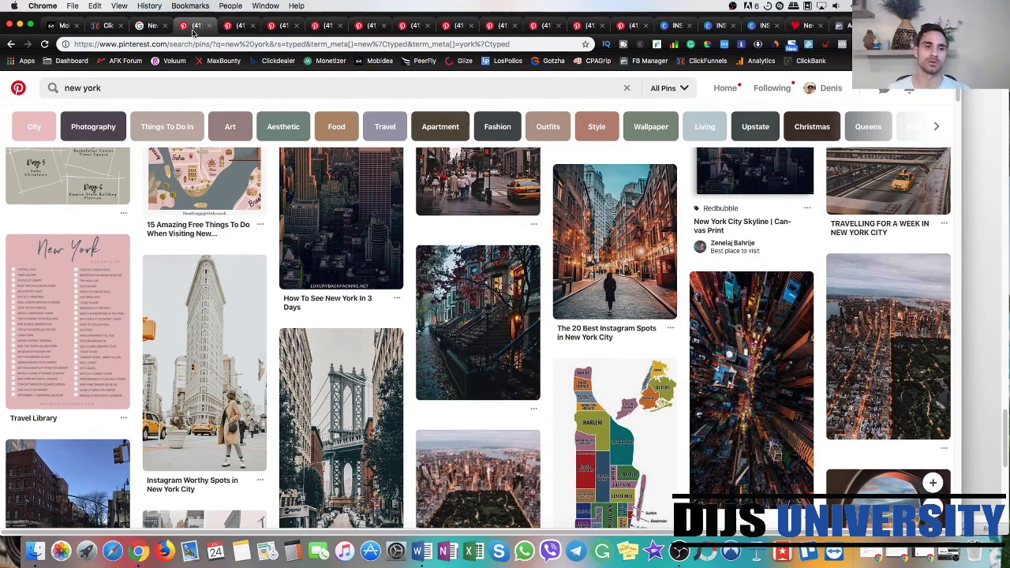
left_click(235, 25)
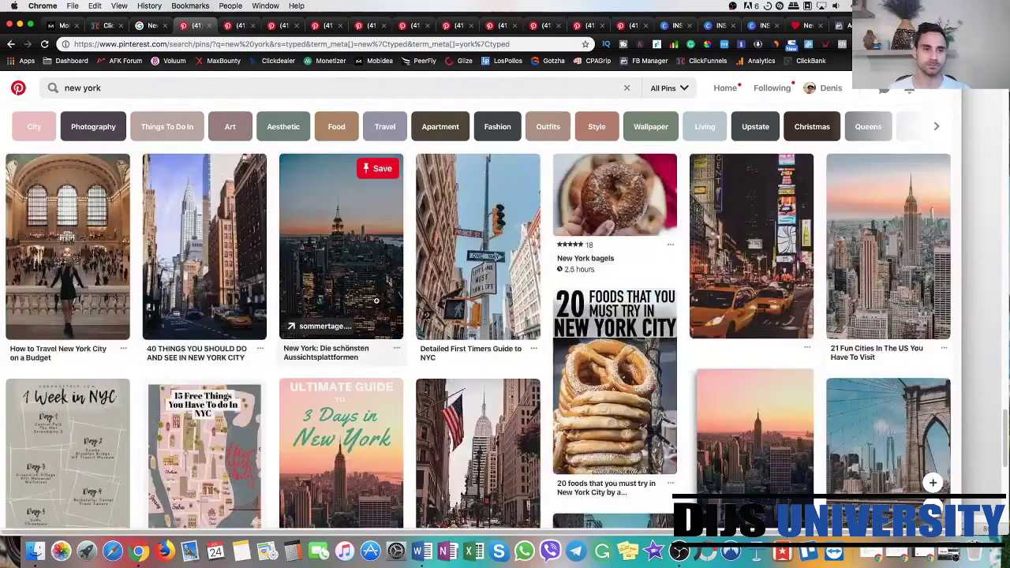
- Examine the FlyNYON night photo of the Statue of Liberty on Pinterest and the similar pins listed below it
left_click(239, 28)
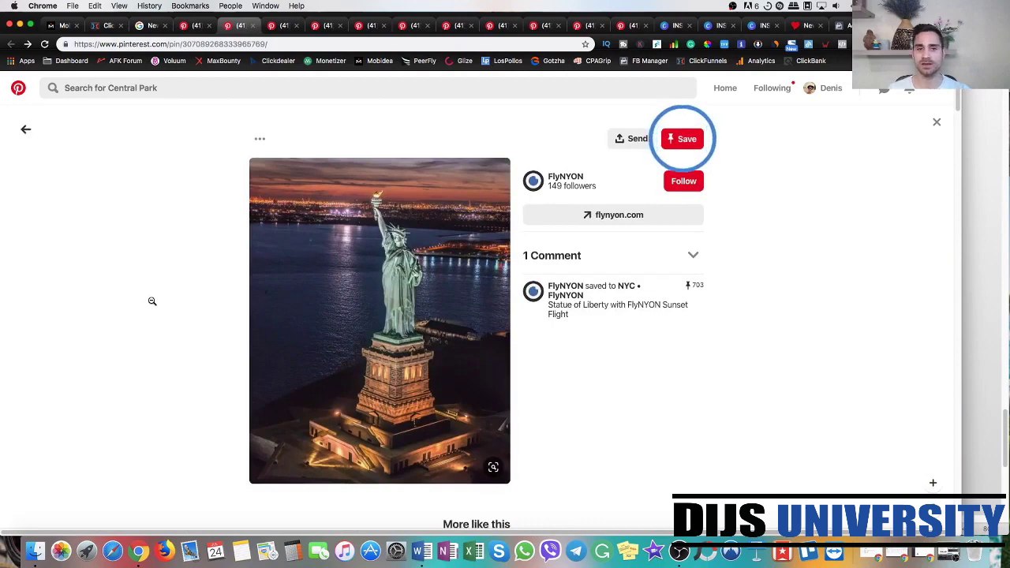
scroll(152, 300, "down", 1)
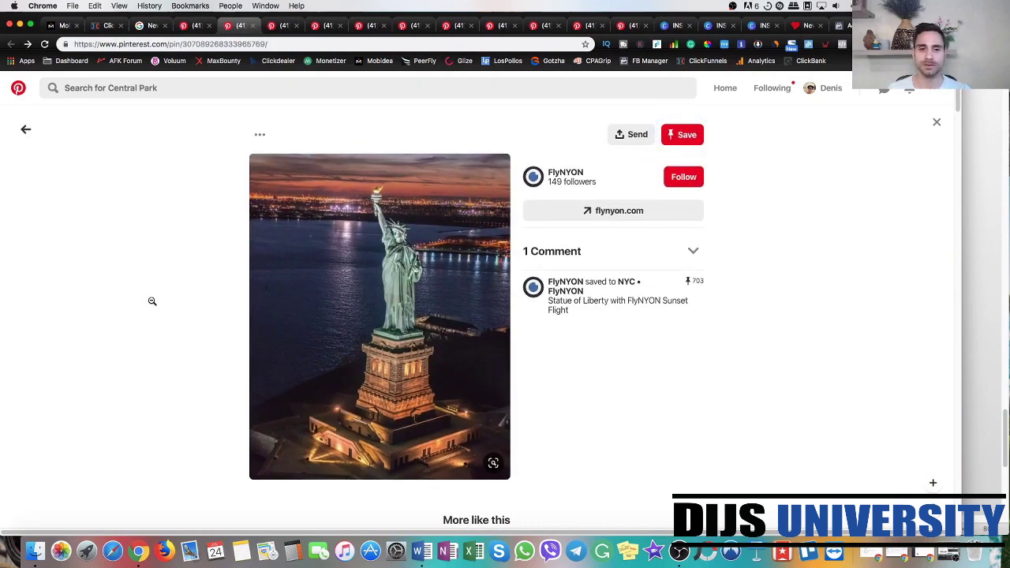
scroll(152, 300, "down", 2)
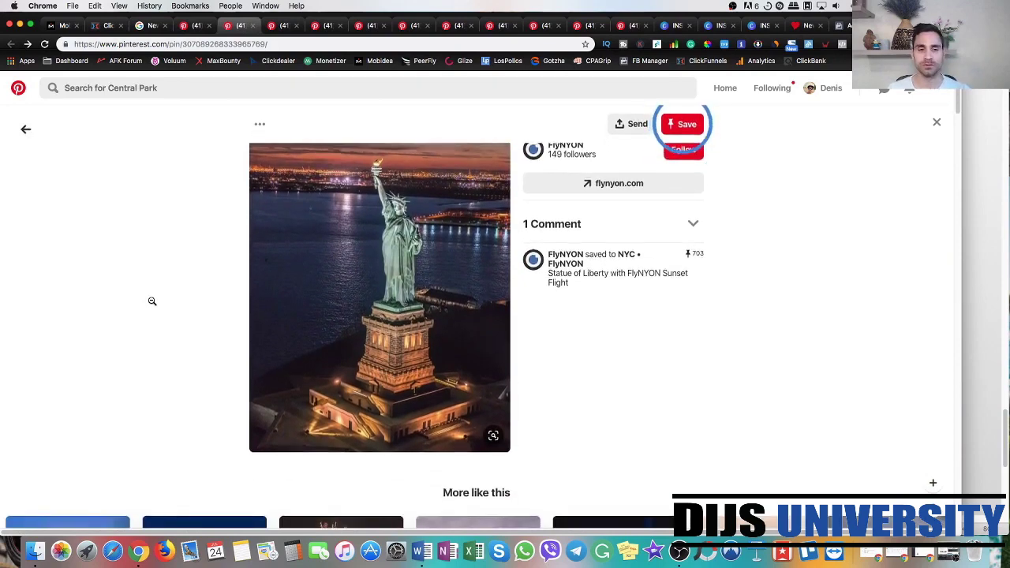
scroll(152, 301, "down", 10)
scroll(464, 290, "up", 10)
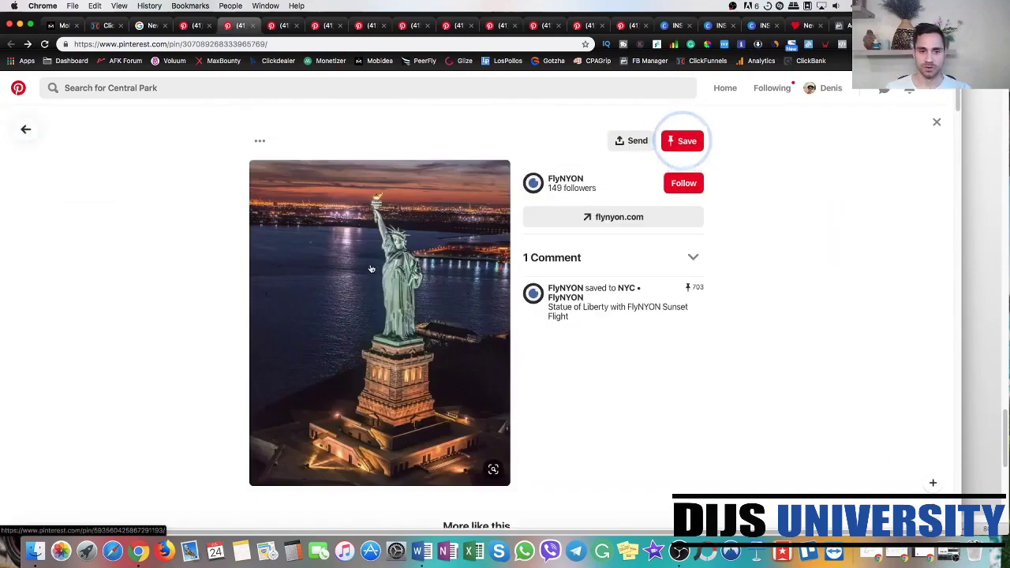
scroll(695, 399, "down", 3)
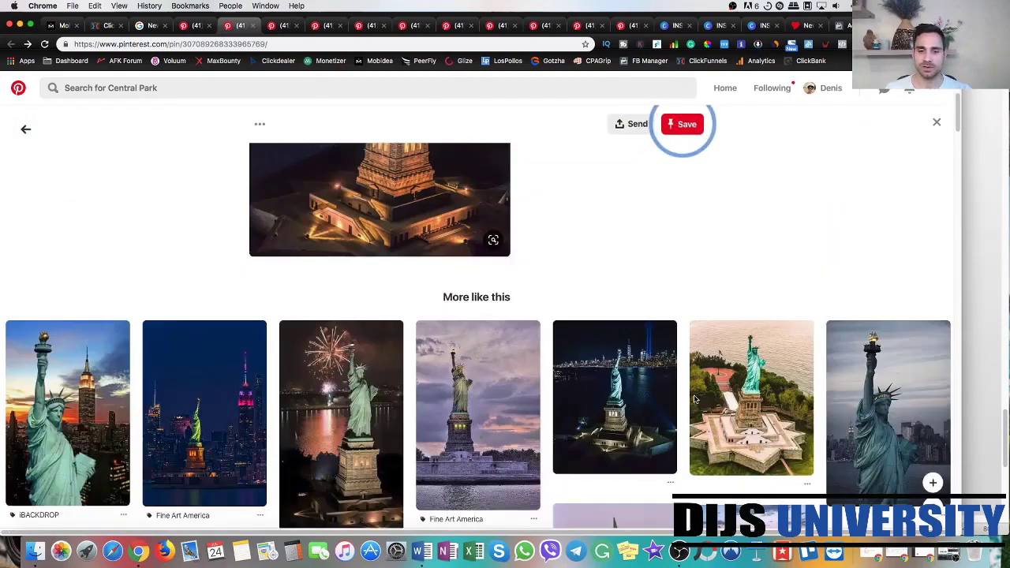
scroll(694, 399, "down", 5)
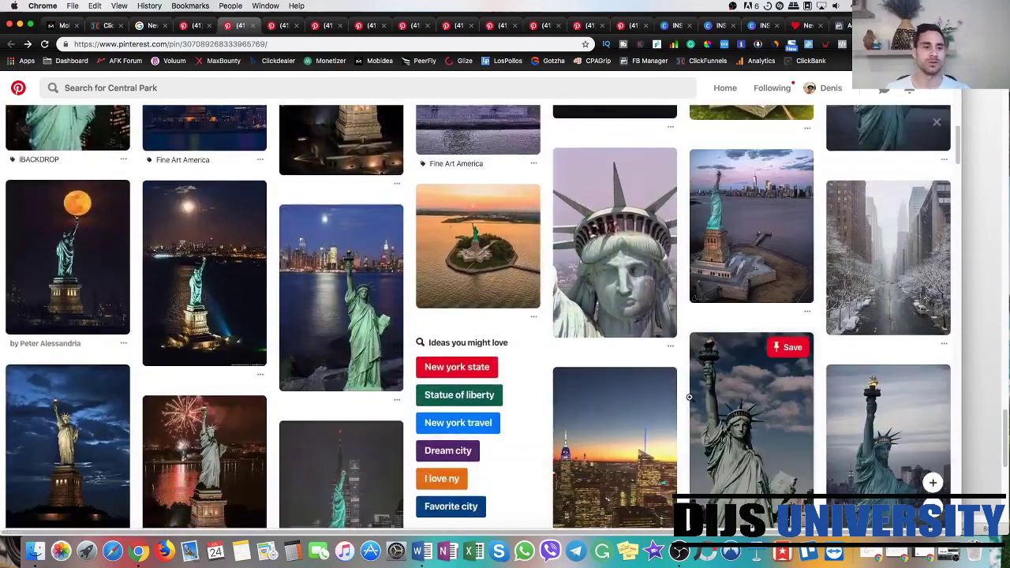
scroll(689, 397, "down", 3)
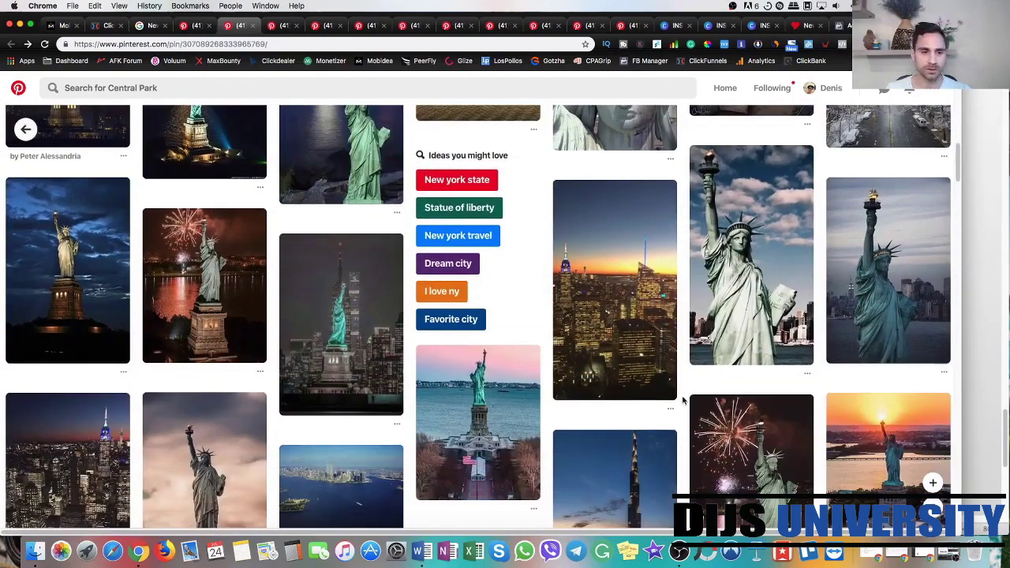
scroll(683, 401, "down", 2)
scroll(683, 401, "up", 10)
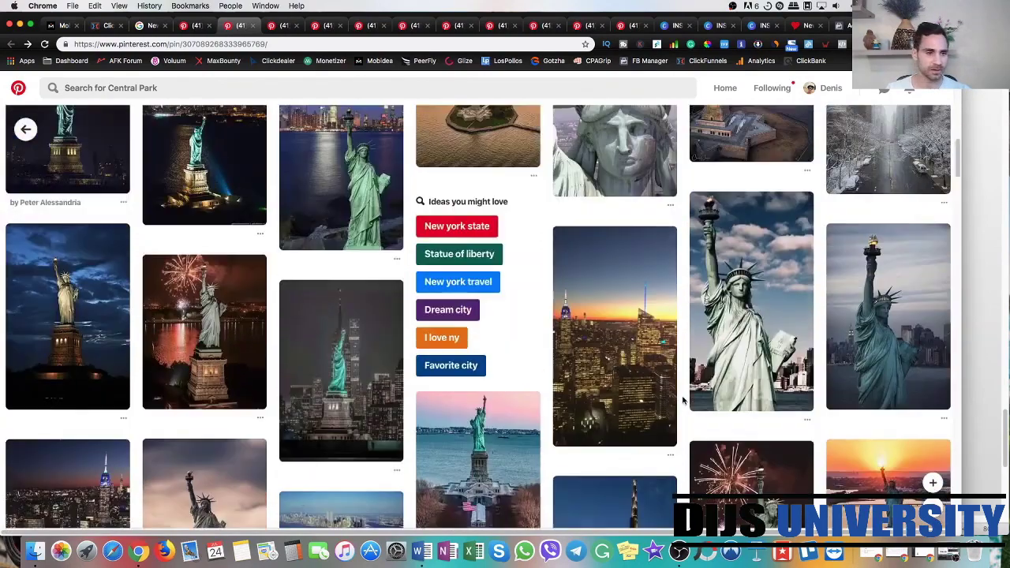
scroll(684, 401, "up", 3)
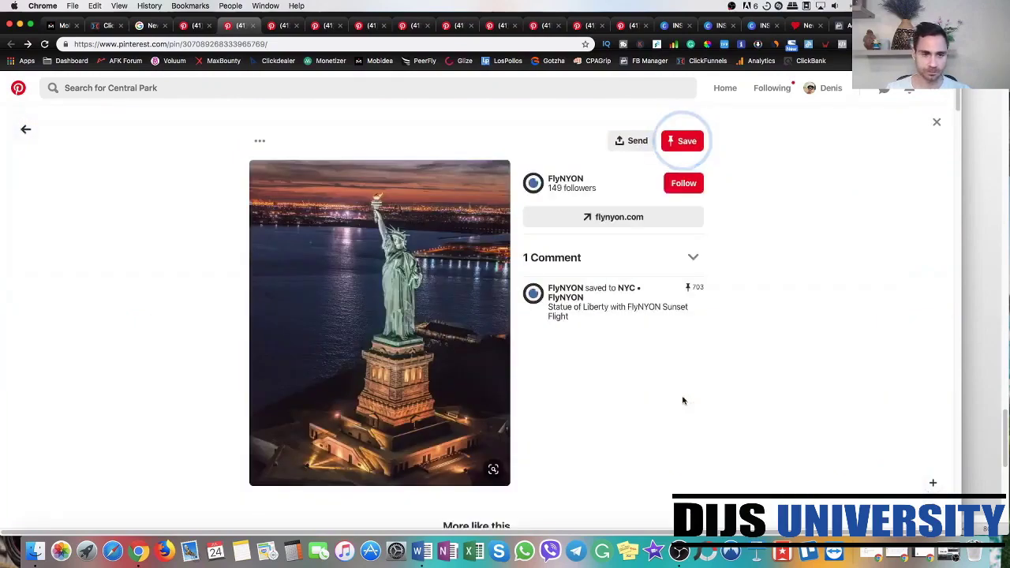
- Examine the iBACKDROP sunset pin and the Groupon daytime pin of the Statue of Liberty
left_click(275, 25)
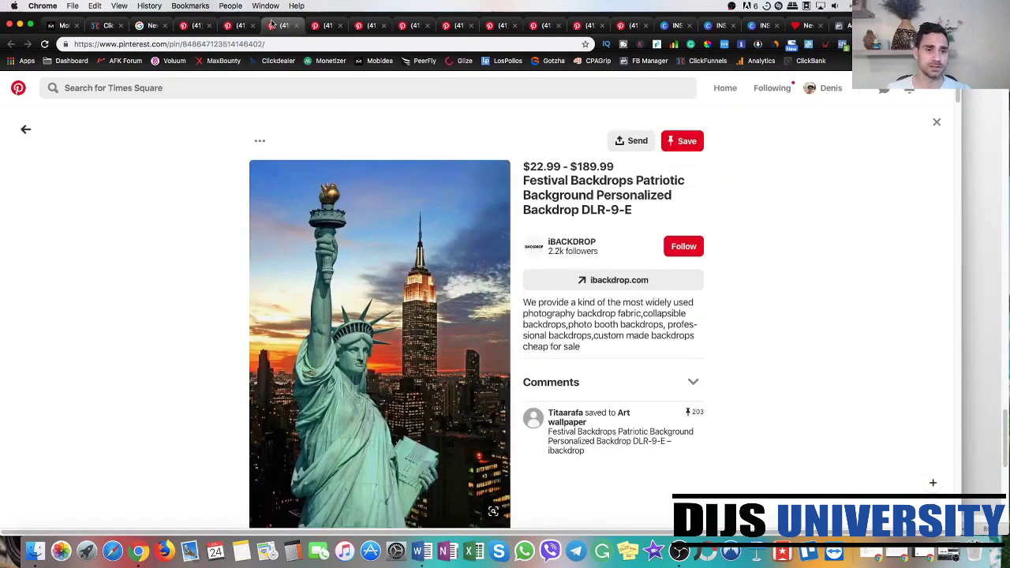
scroll(183, 320, "down", 2)
scroll(182, 320, "up", 2)
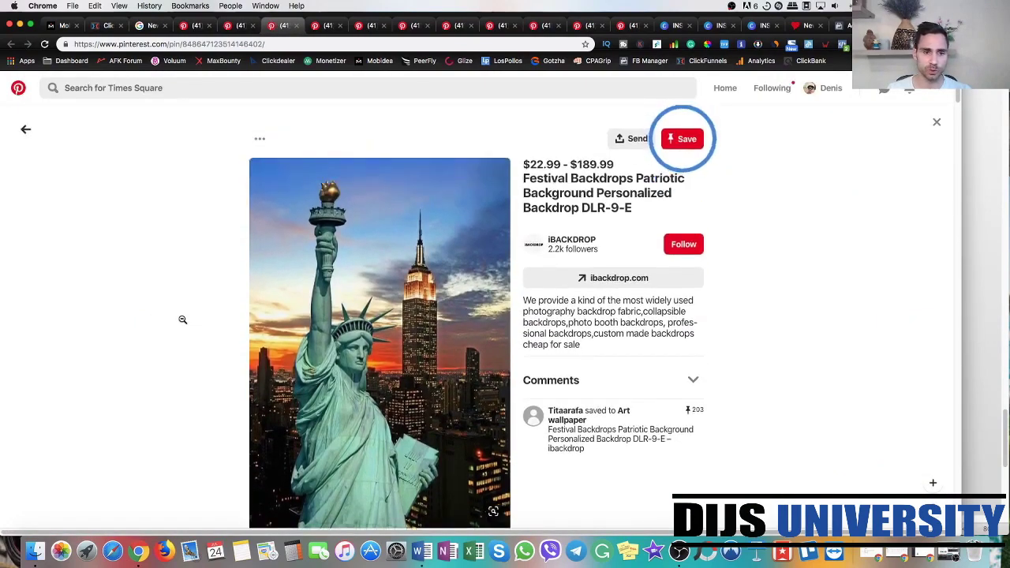
scroll(183, 320, "down", 2)
scroll(182, 319, "up", 2)
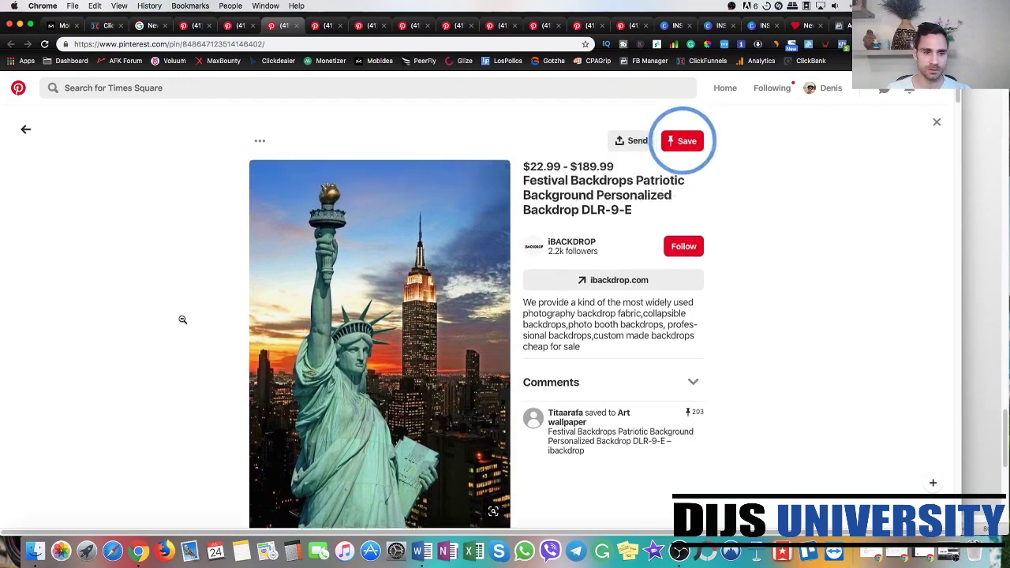
scroll(182, 320, "down", 2)
scroll(183, 320, "up", 1)
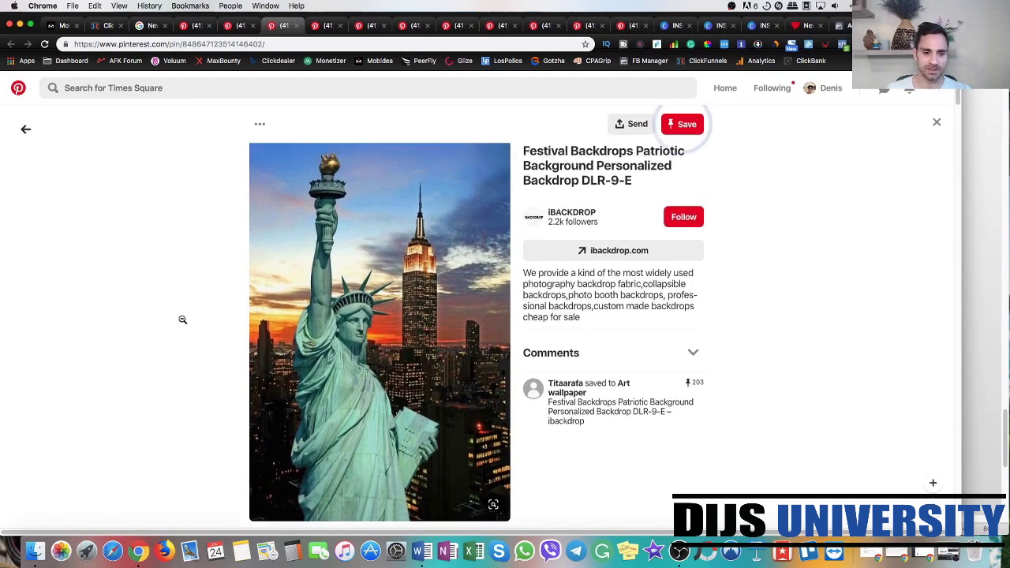
left_click(316, 30)
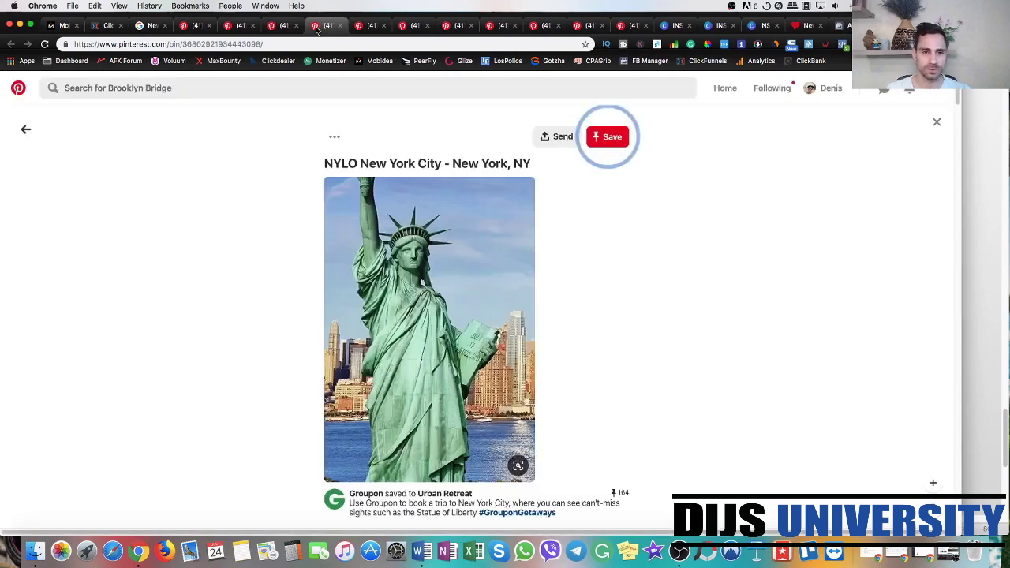
- Examine the Brooklyn Bridge pin and the bridge street-view pin from avenlylanetravel.com, including the latter's similar photos
left_click(371, 26)
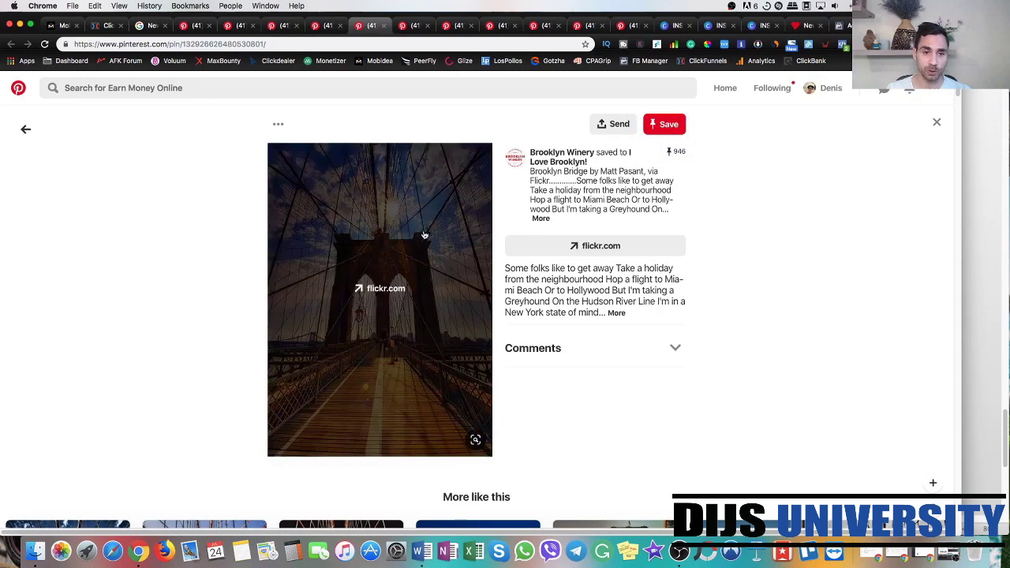
left_click(414, 26)
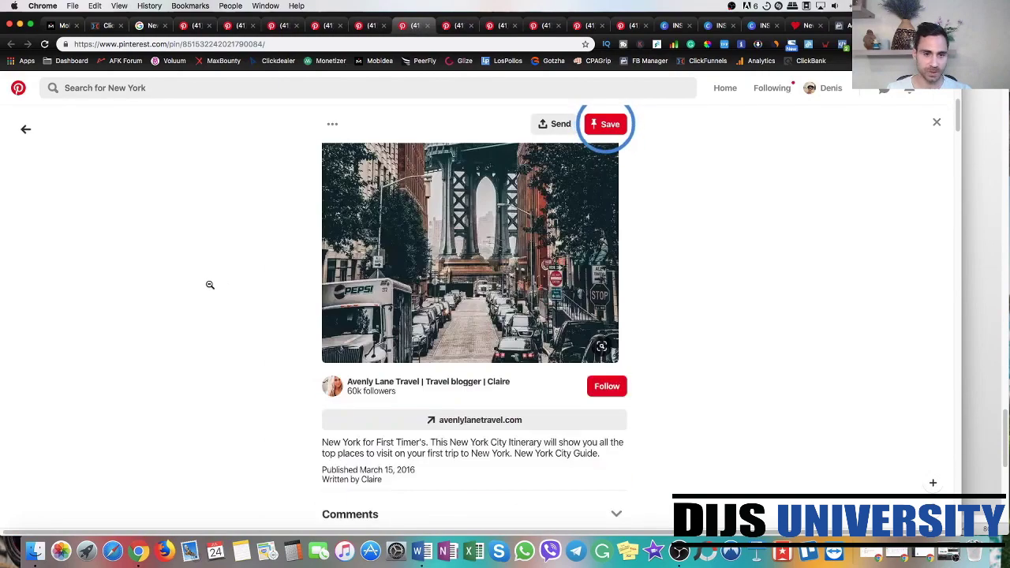
scroll(210, 285, "down", 5)
scroll(210, 285, "down", 4)
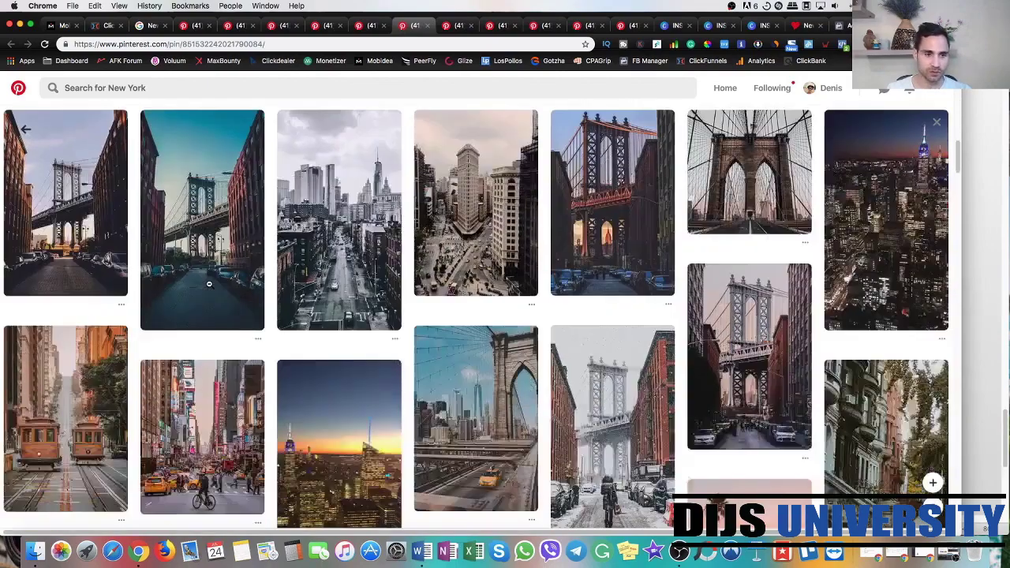
scroll(209, 284, "down", 10)
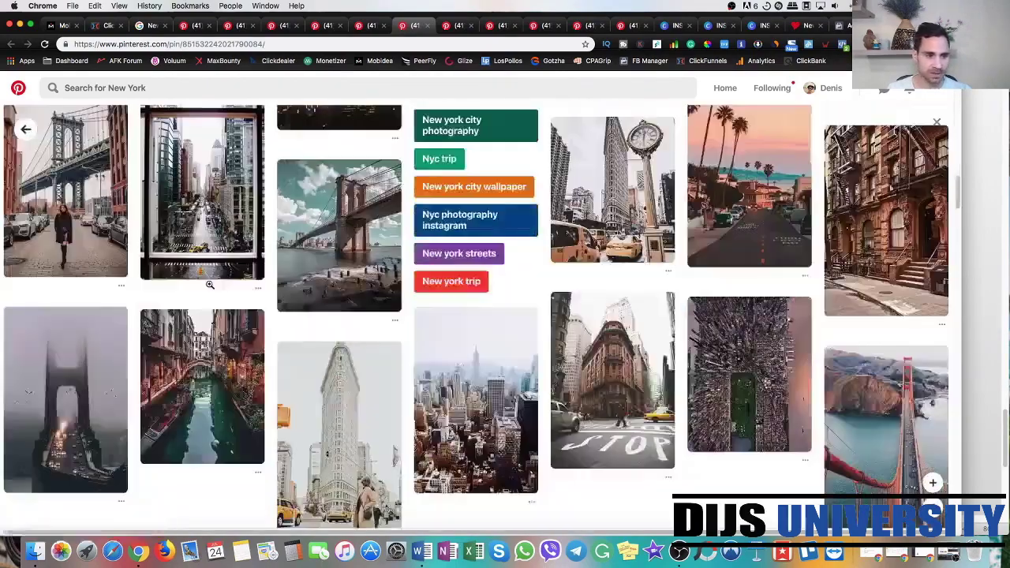
scroll(210, 284, "down", 2)
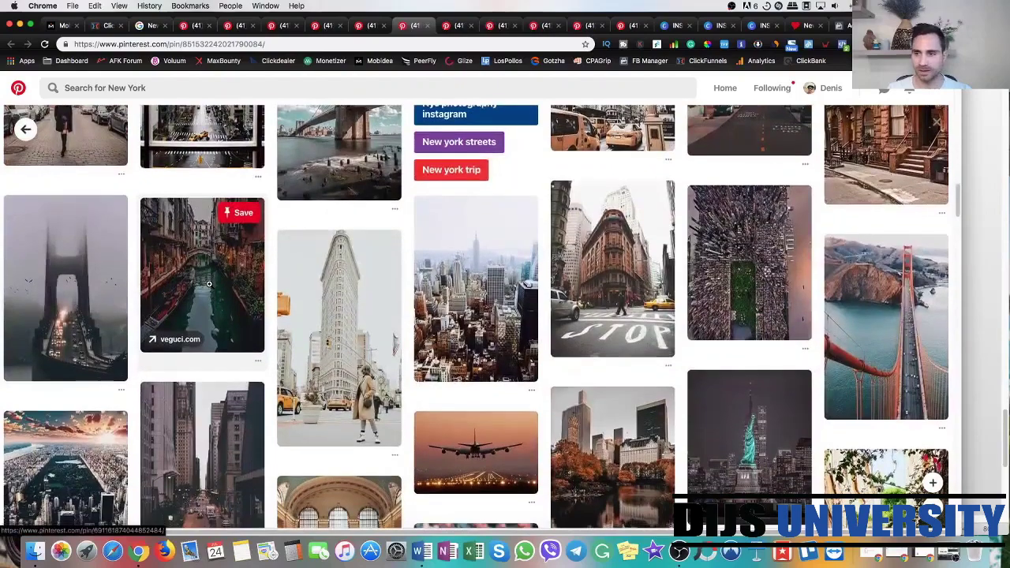
- Examine the similar New York photos listed below the bridge street-view pin from avenlylanetravel.com
scroll(209, 284, "down", 10)
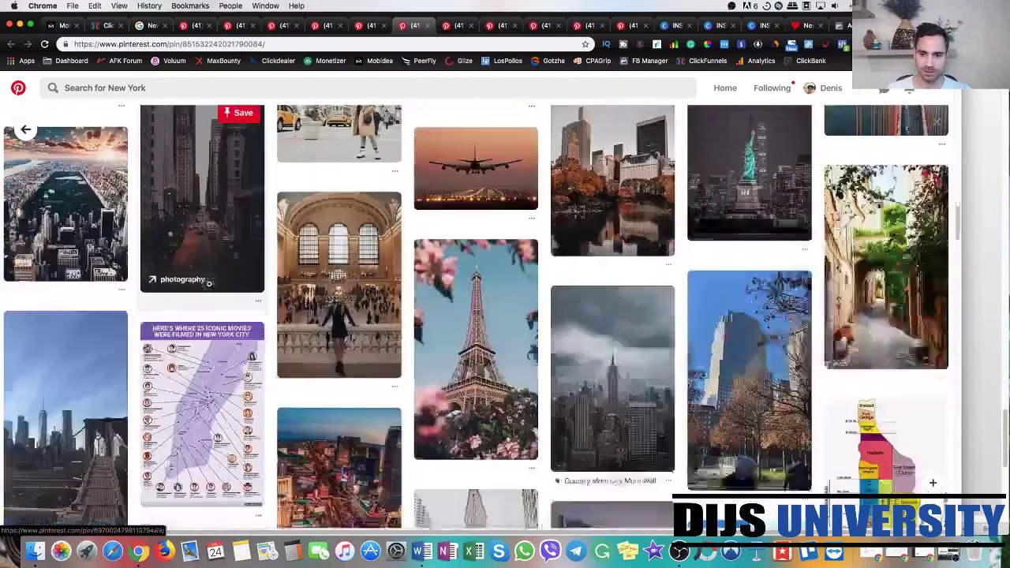
scroll(209, 284, "down", 5)
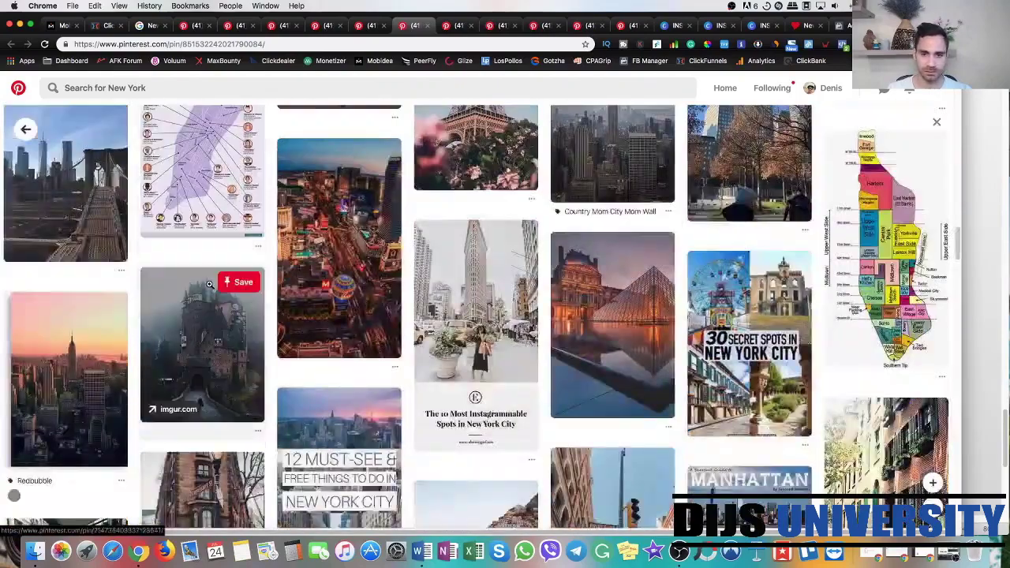
scroll(211, 286, "up", 1)
scroll(210, 286, "up", 12)
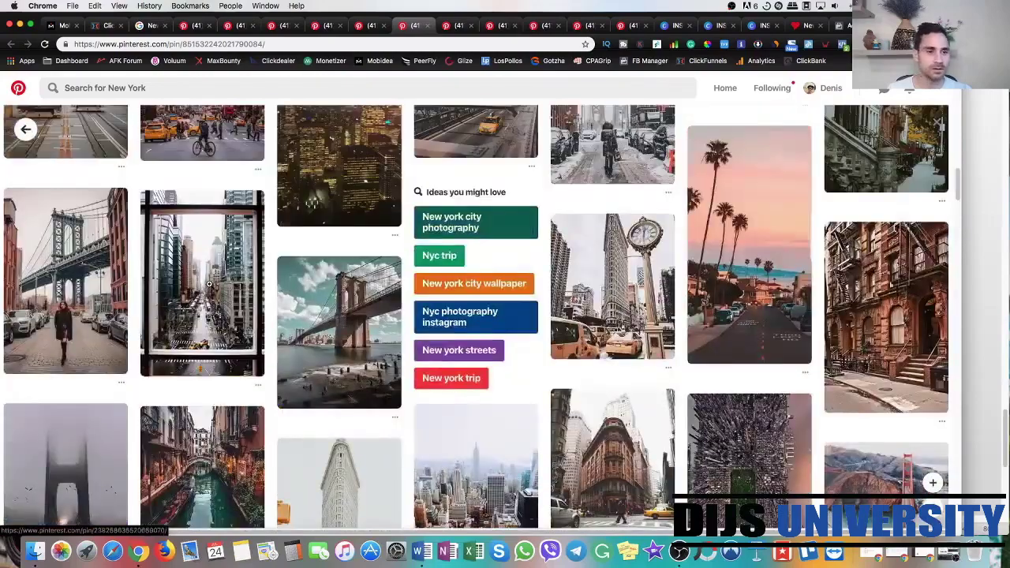
scroll(210, 284, "up", 5)
left_click(209, 285)
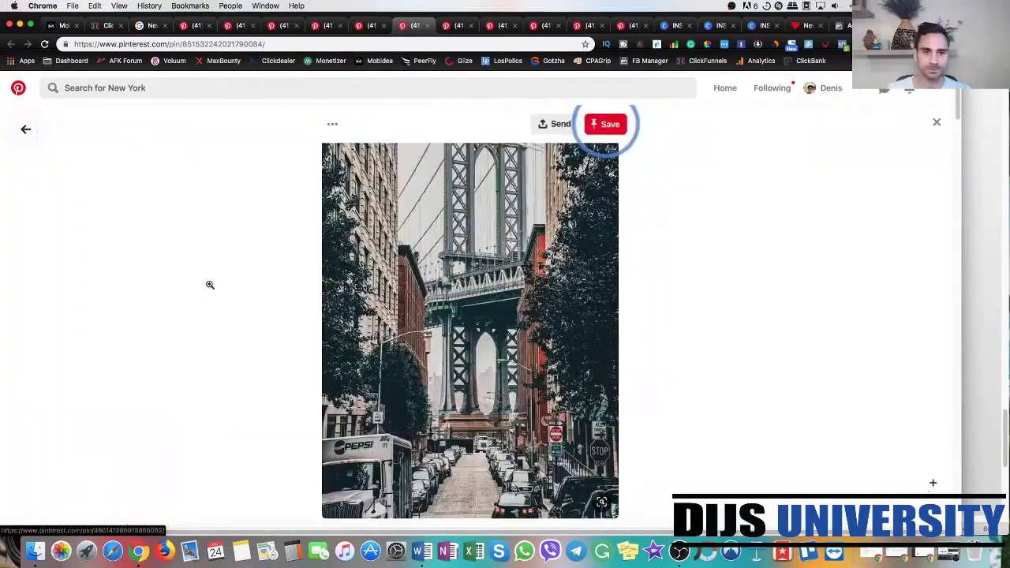
- Examine the Empire State Building pin and its source details from photoblog.newyorkcityfeelings.com
left_click(447, 26)
scroll(216, 255, "down", 2)
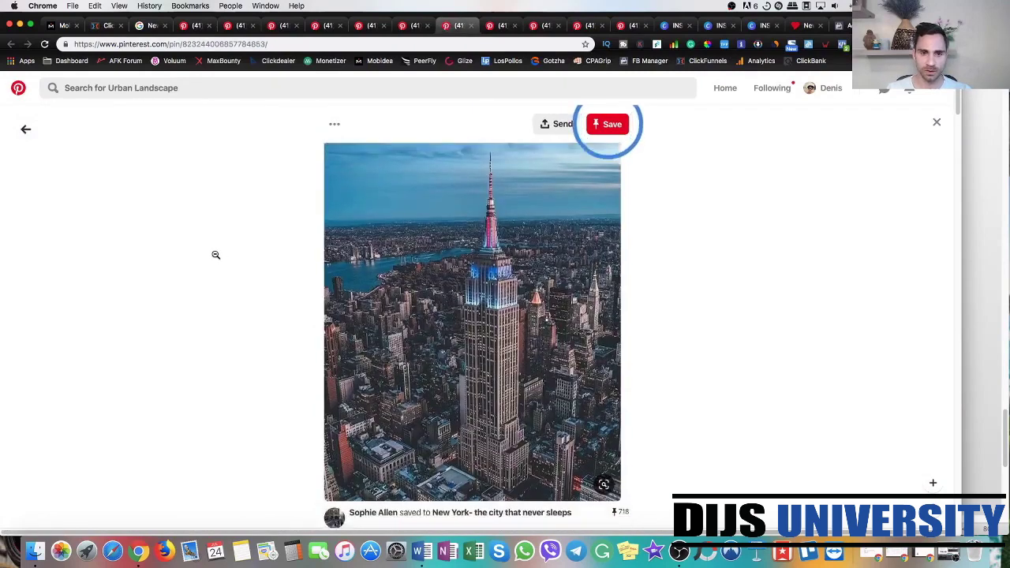
scroll(215, 254, "down", 1)
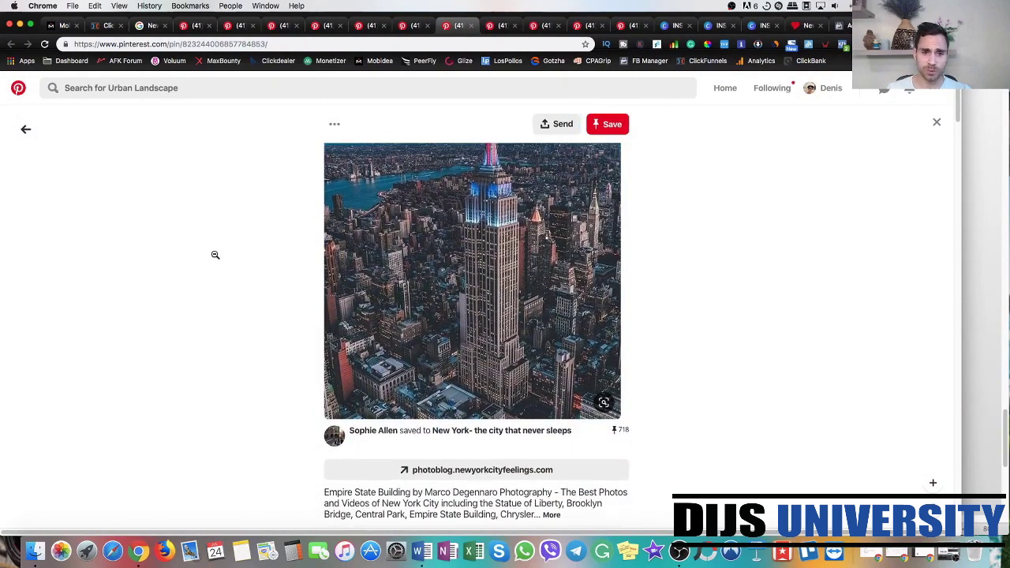
scroll(214, 249, "up", 3)
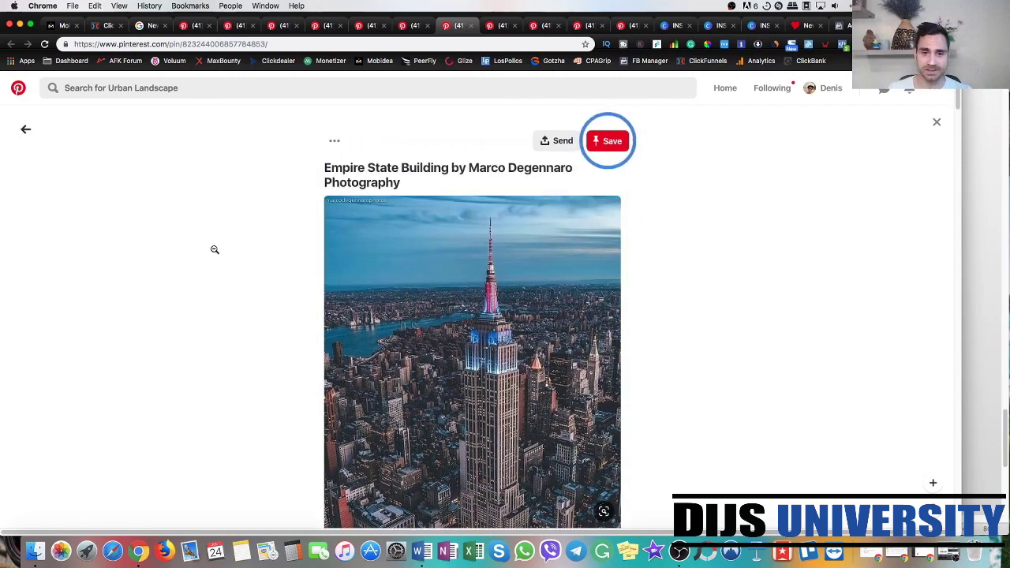
scroll(213, 249, "down", 1)
scroll(214, 250, "down", 1)
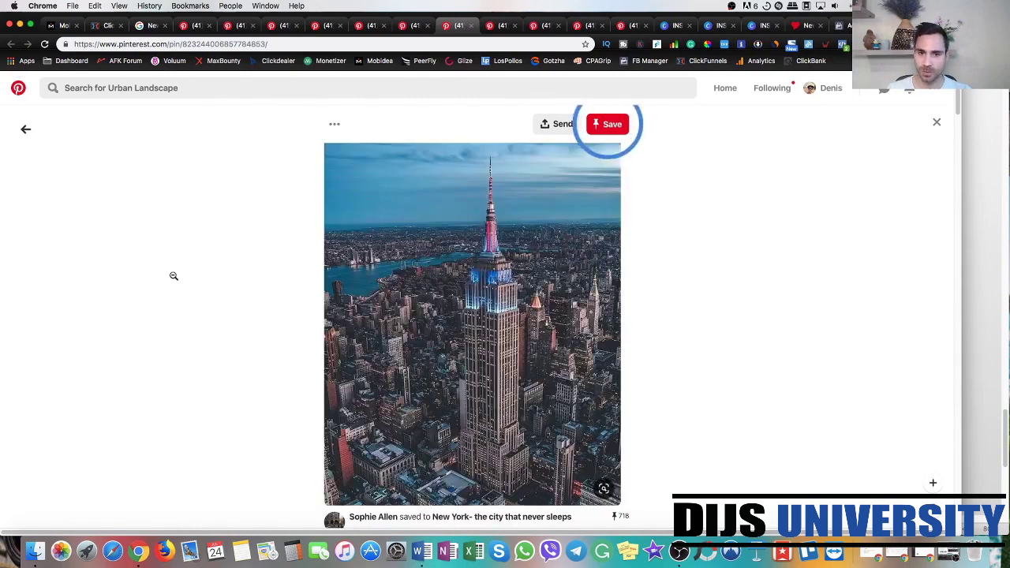
- Examine the Manhattan Bridge pin, the Instagram sunset skyline pin and the photo of a woman walking in front of the bridge
left_click(489, 27)
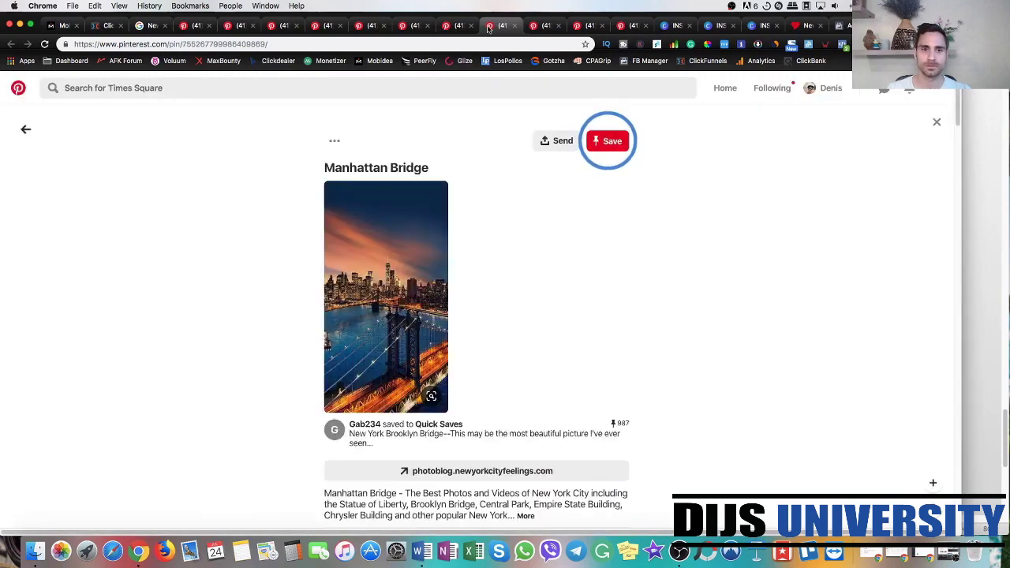
left_click(552, 26)
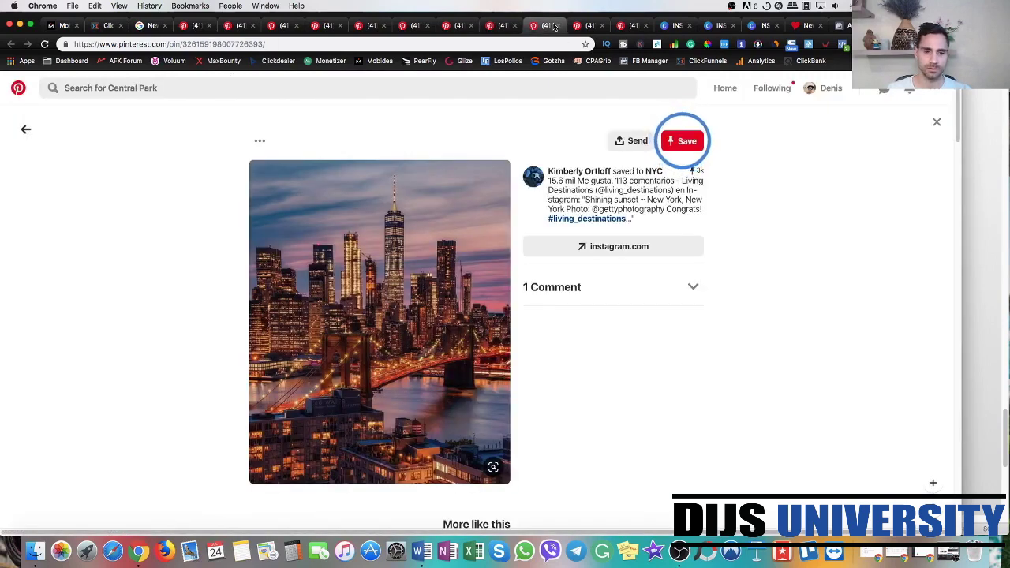
left_click(587, 26)
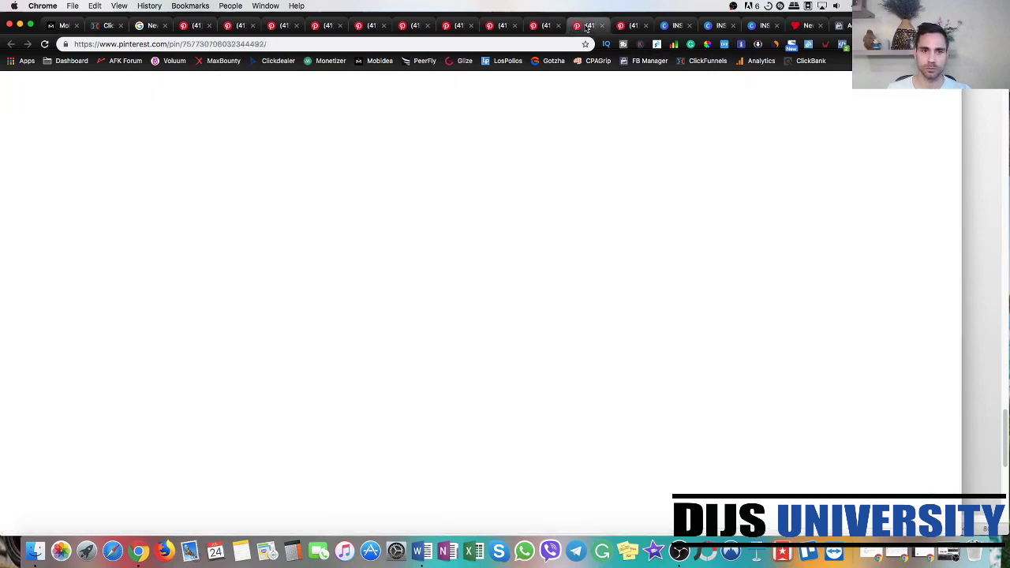
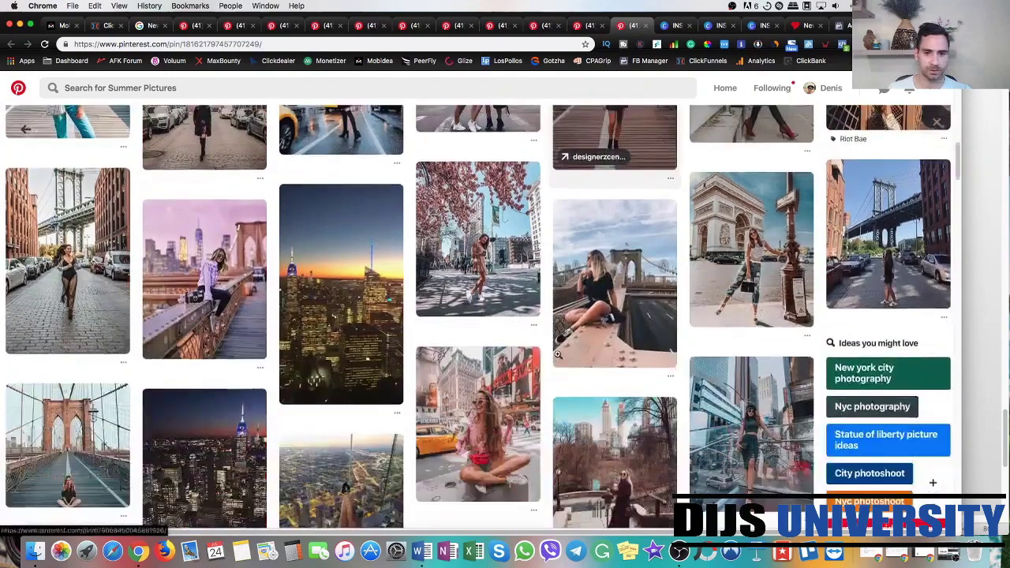
scroll(557, 354, "up", 15)
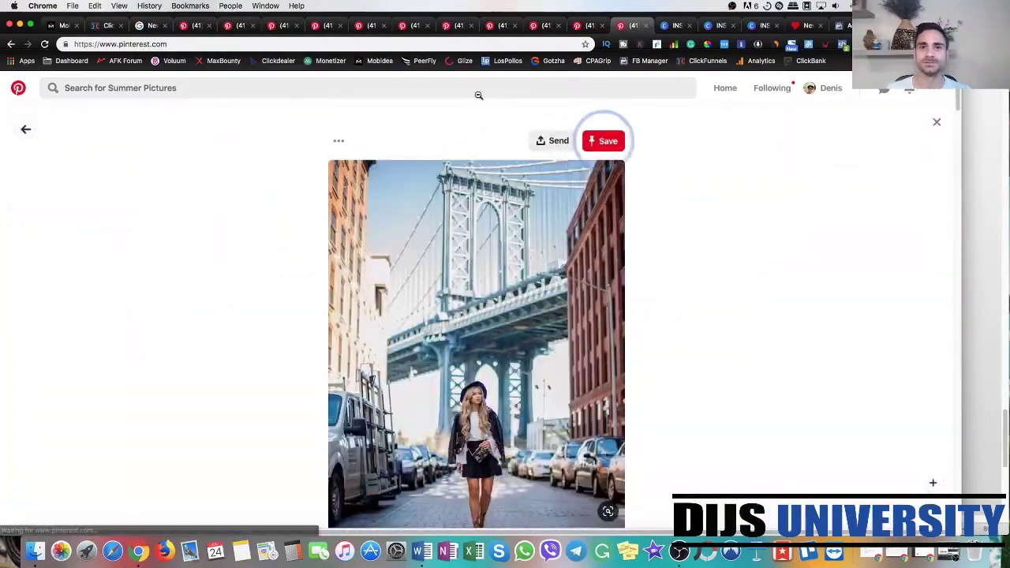
left_click(278, 29)
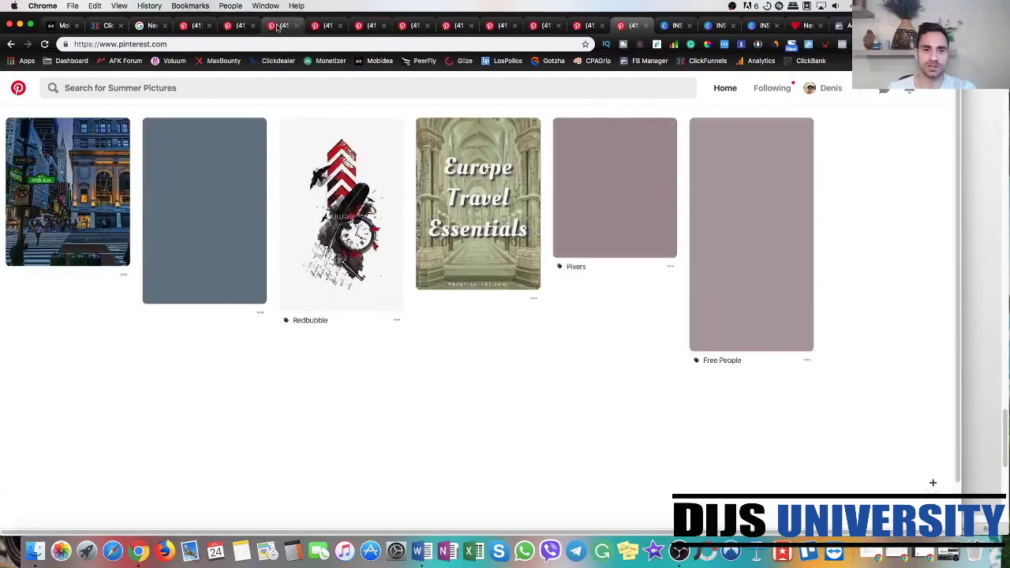
key("super+bracketright")
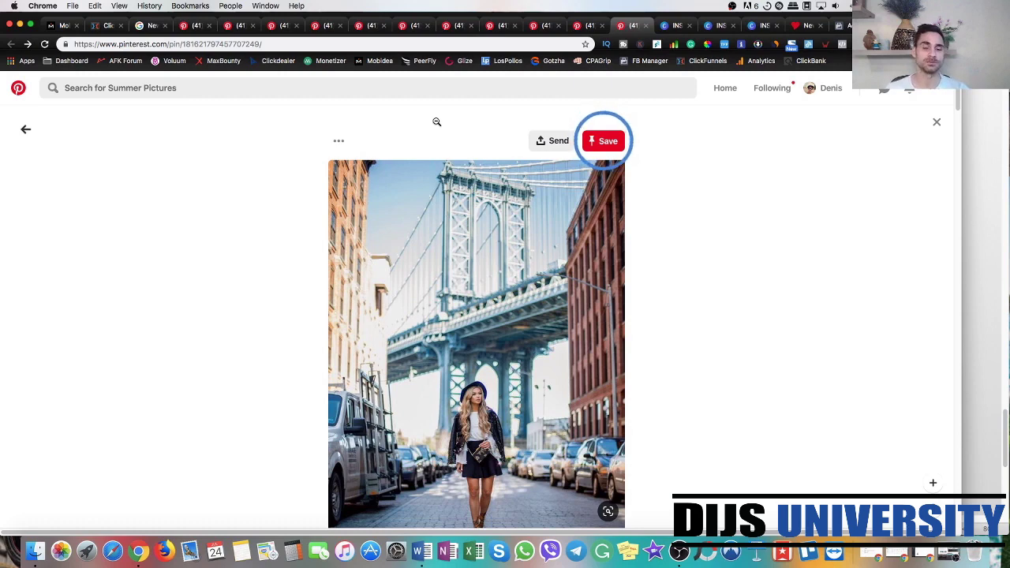
- Compare the iBACKDROP sunset pin of the Statue of Liberty with the FlyNYON night photo
left_click(278, 28)
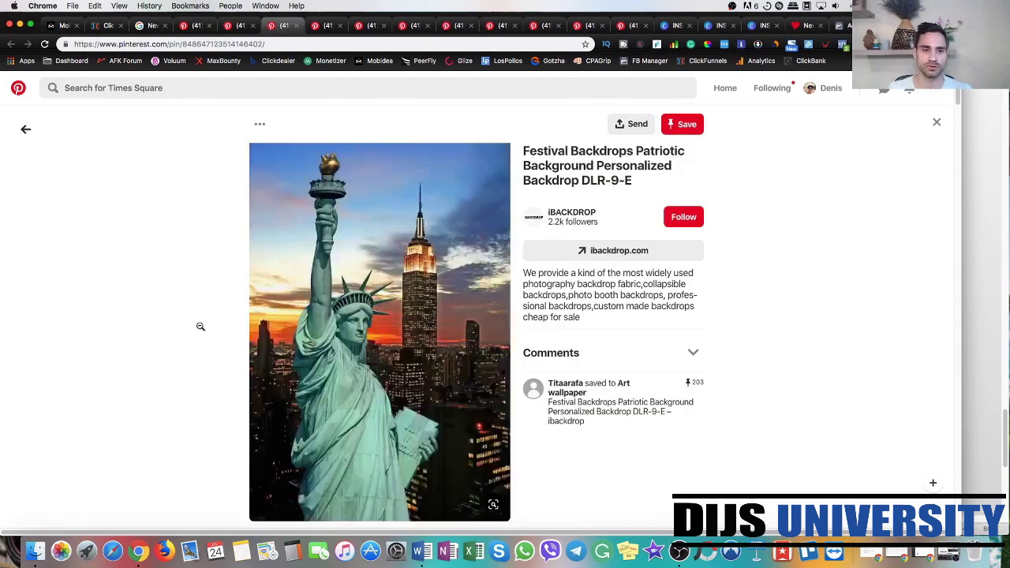
scroll(201, 323, "down", 1)
scroll(200, 325, "up", 1)
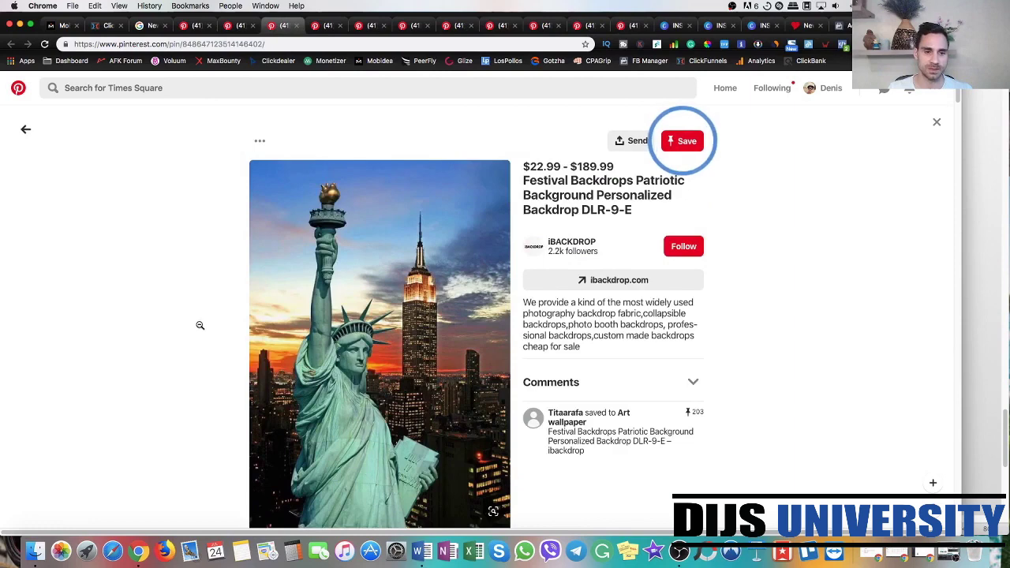
left_click(235, 26)
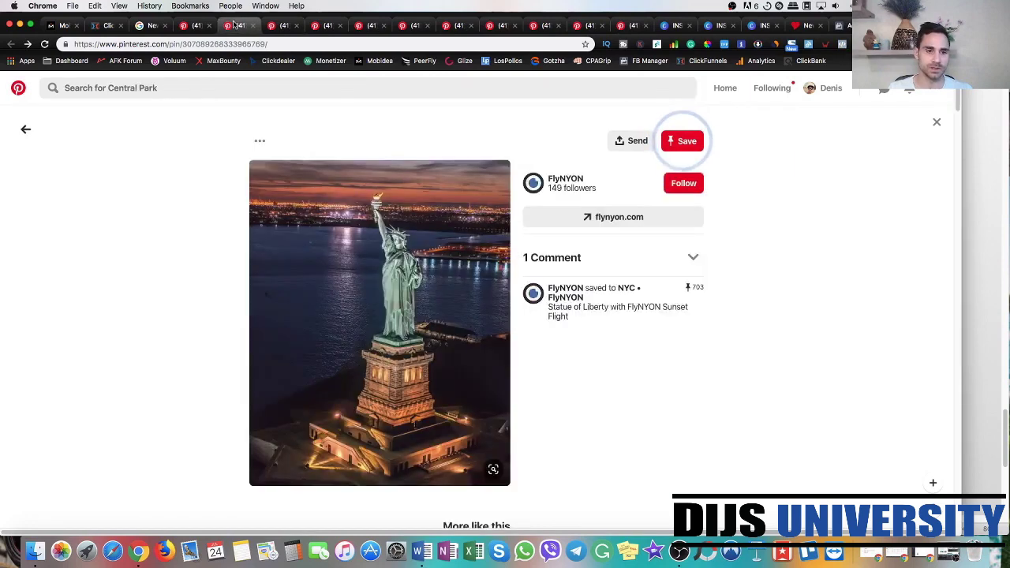
- Save the iBACKDROP sunset image of the Statue of Liberty to the Desktop
left_click(280, 27)
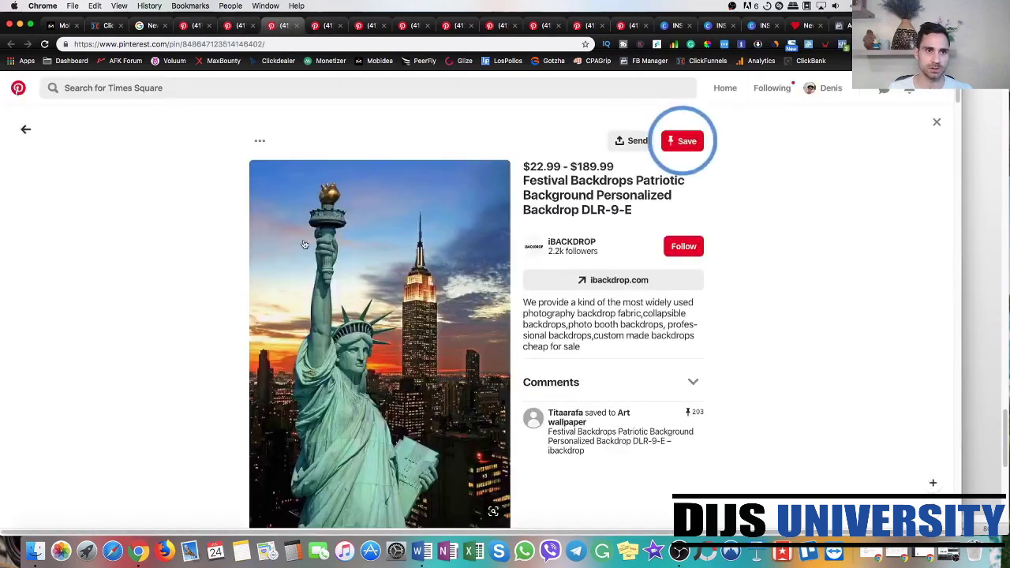
right_click(366, 258)
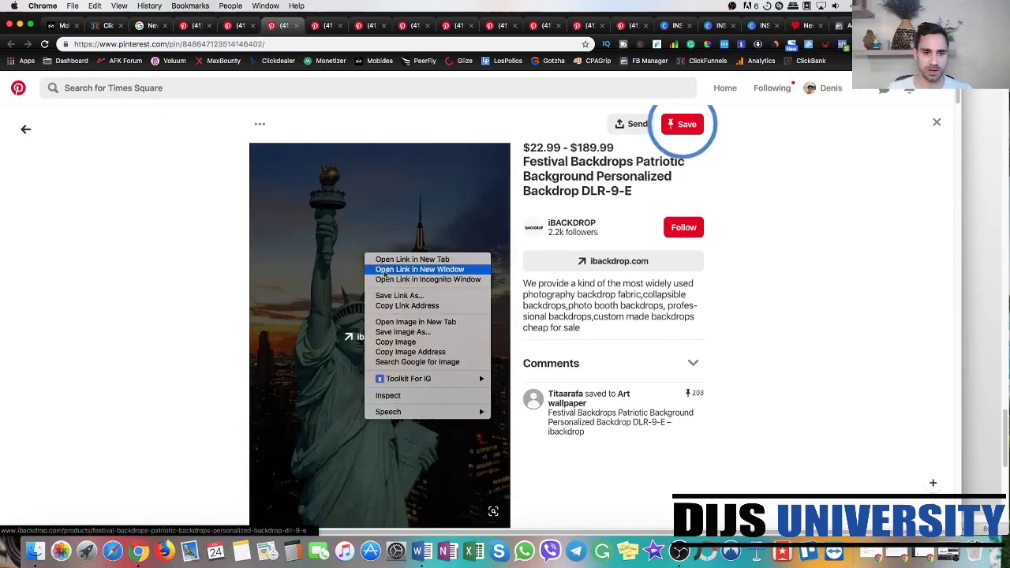
left_click(365, 331)
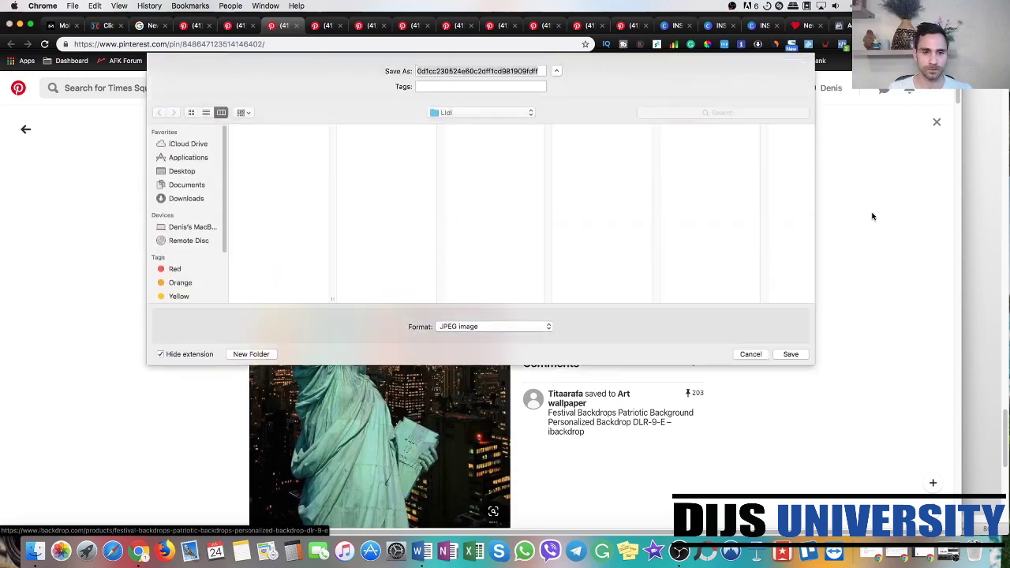
left_click(175, 173)
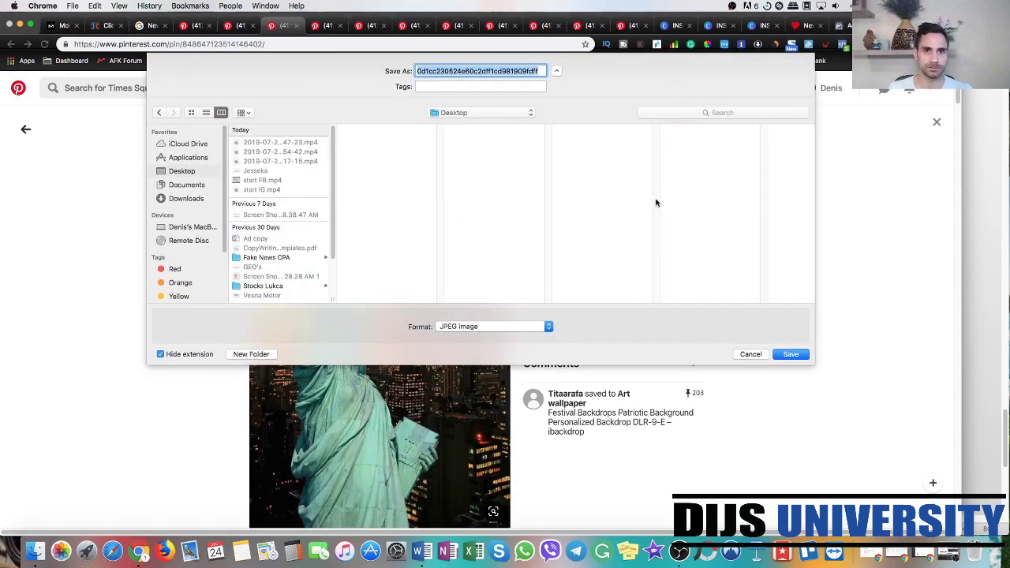
left_click(790, 354)
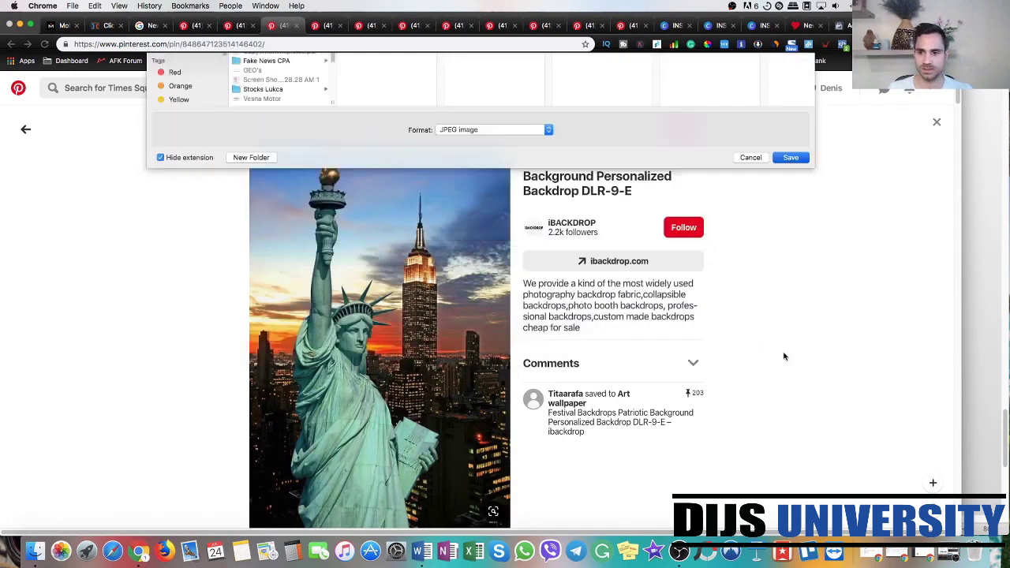
- Save the Groupon daytime image of the Statue of Liberty to the Desktop
left_click(321, 26)
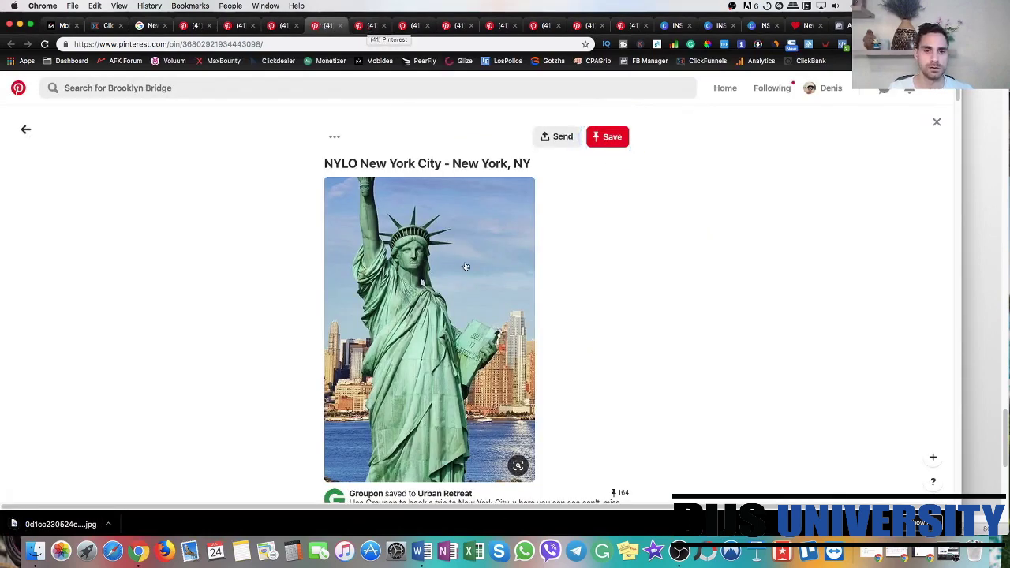
right_click(423, 277)
left_click(454, 356)
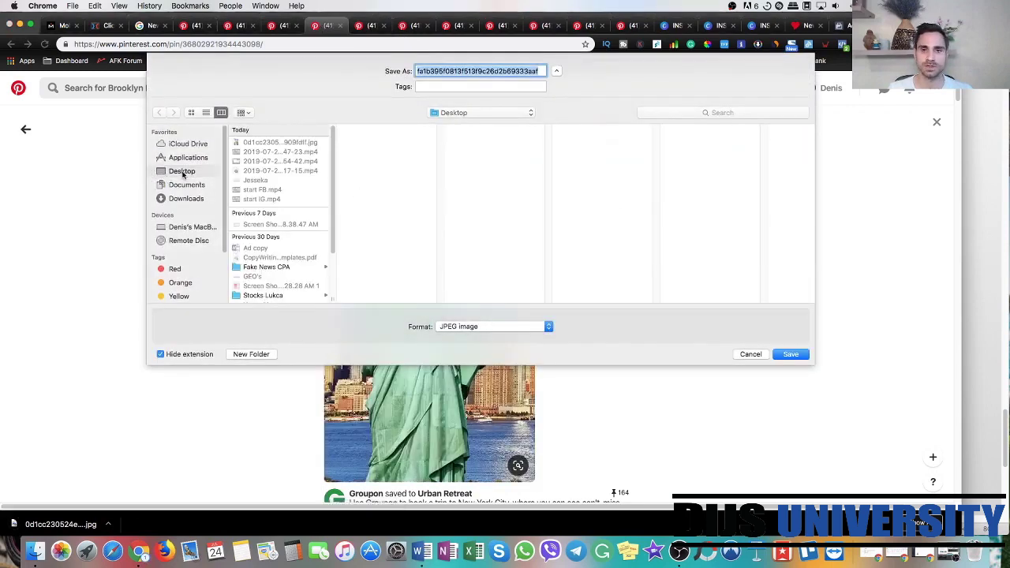
left_click(791, 354)
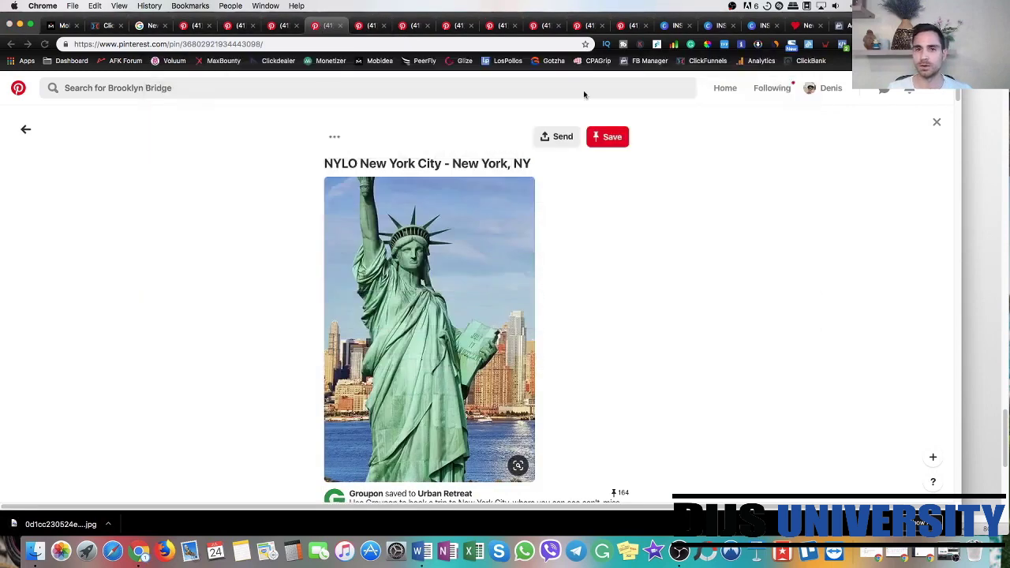
- Save the Brooklyn Bridge walkway image from the flickr.com pin to the Desktop
left_click(368, 27)
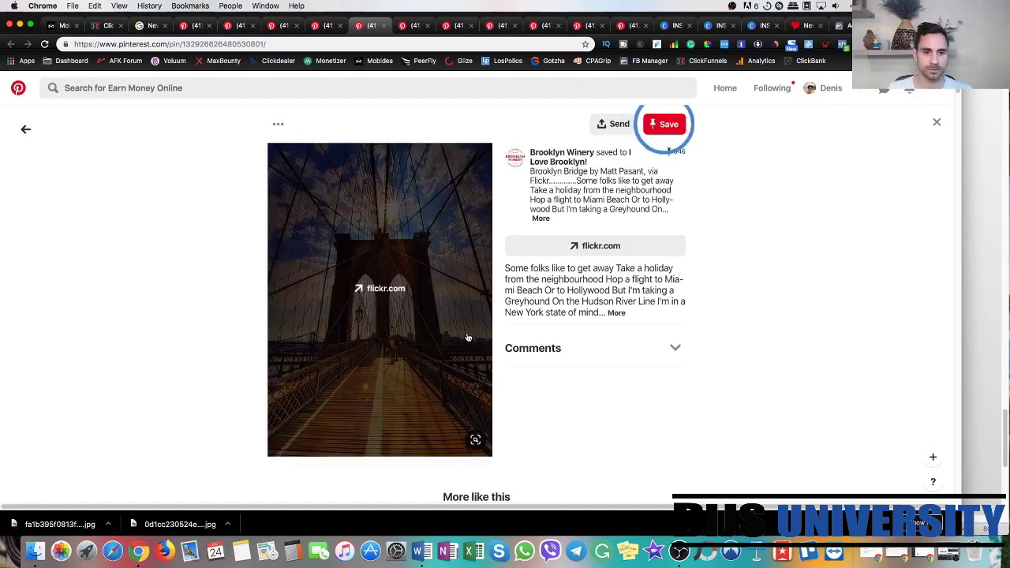
right_click(422, 247)
left_click(454, 318)
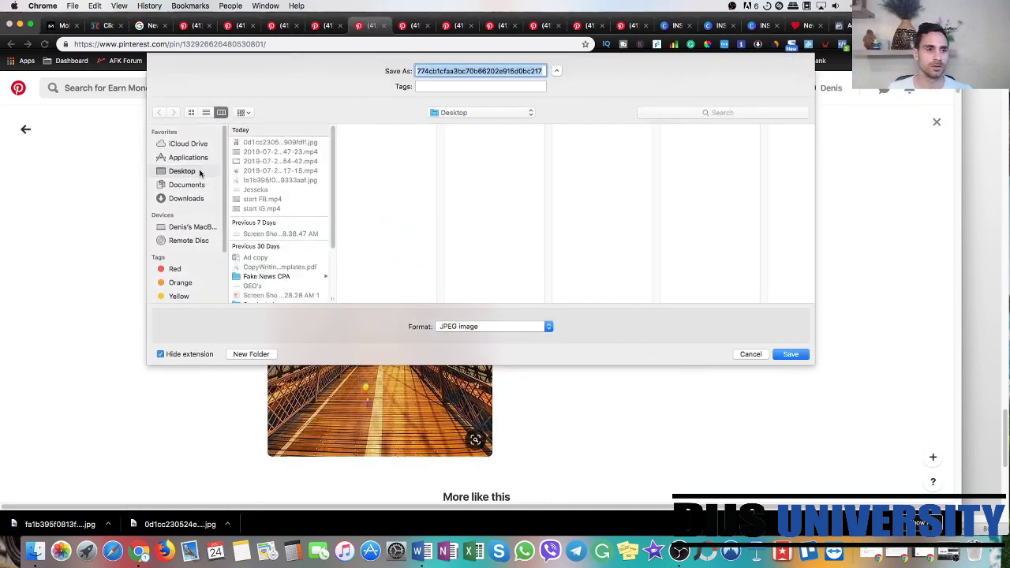
left_click(793, 353)
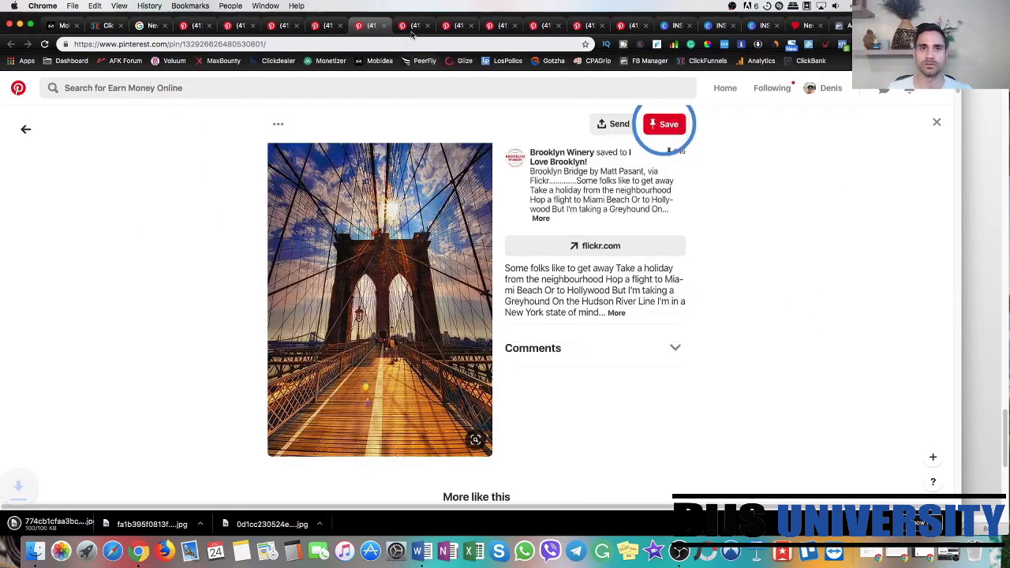
- Save the bridge street-view image from the avenlylanetravel.com pin to the Desktop
left_click(412, 27)
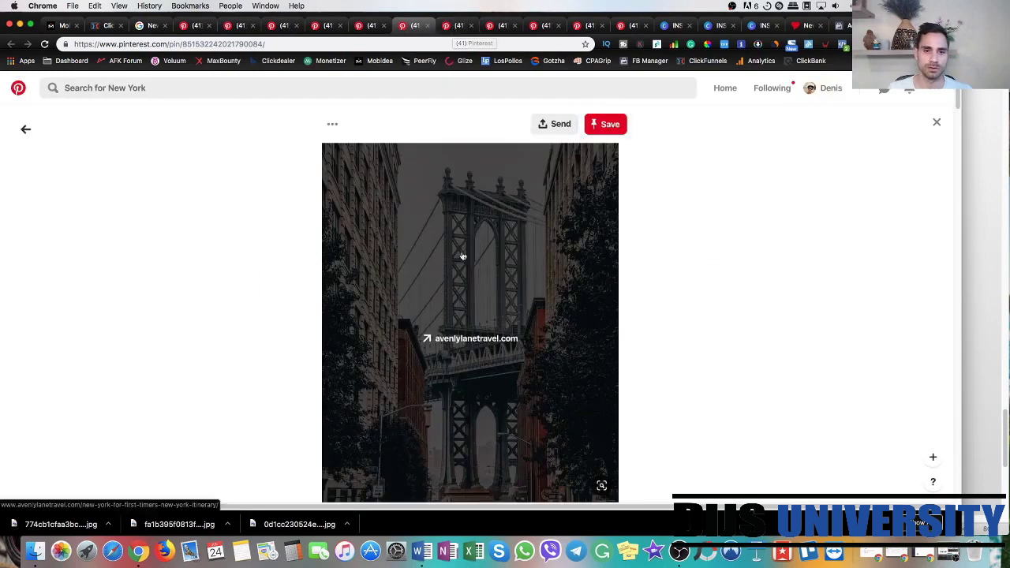
right_click(462, 253)
left_click(502, 330)
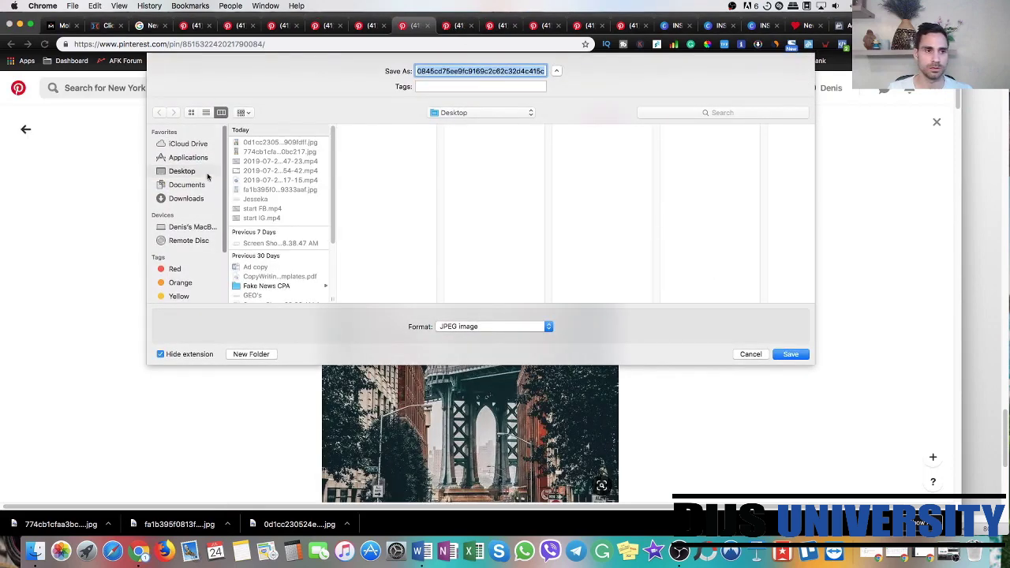
left_click(791, 355)
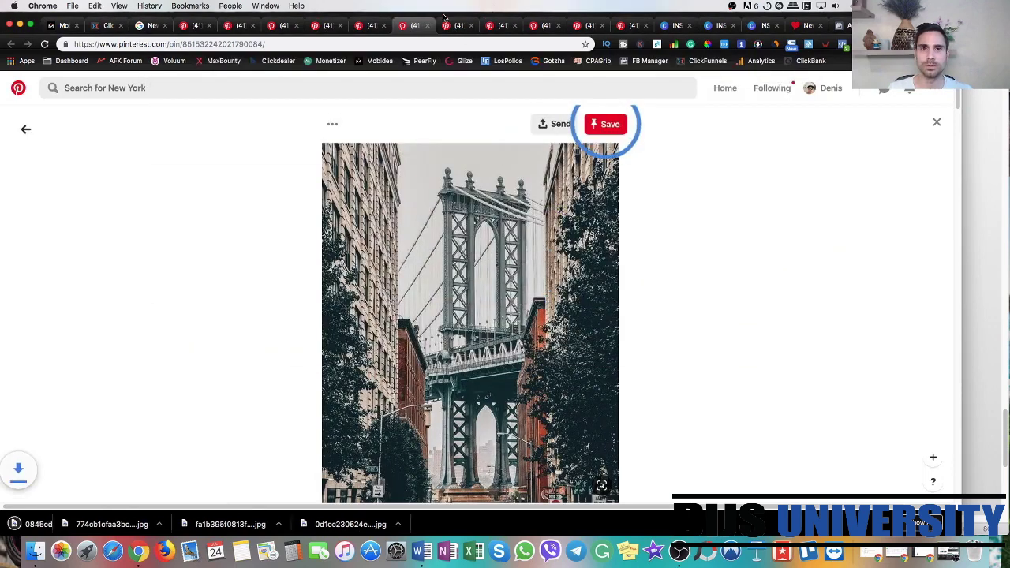
- Save the aerial Empire State Building image from the photoblog.newyorkcityfeelings.com pin to the Desktop as a JPEG
key("ctrl+Tab")
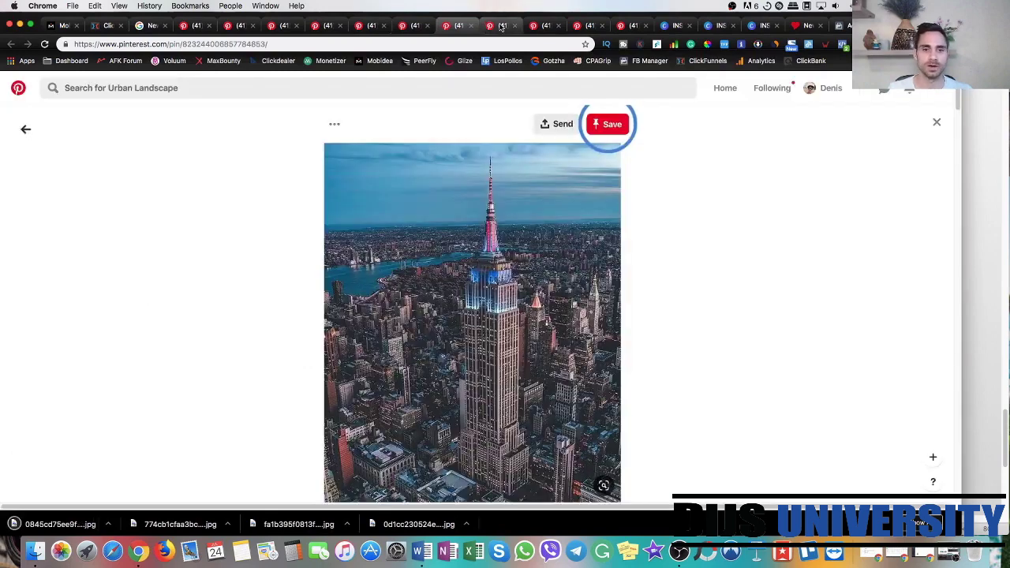
left_click(502, 26)
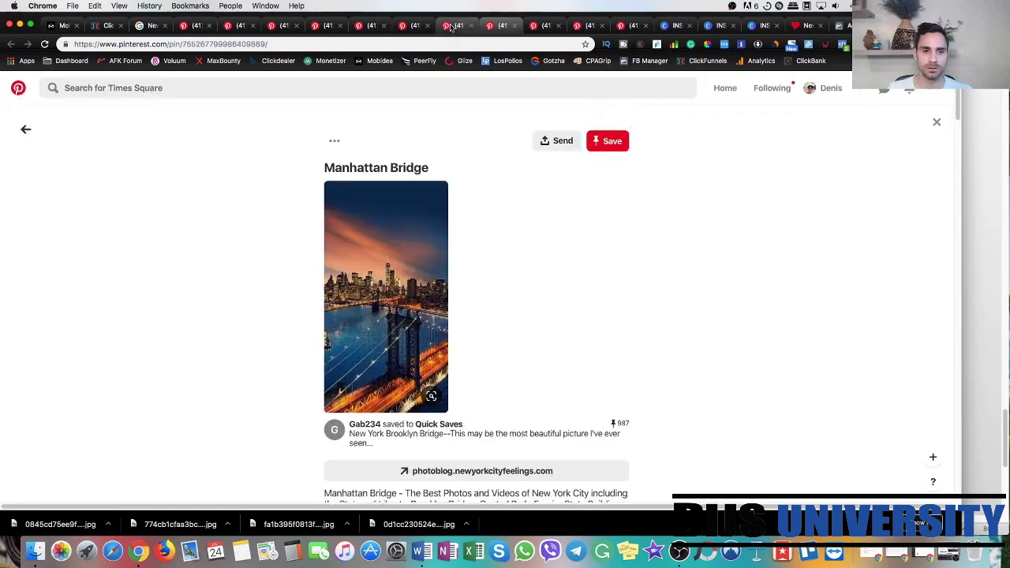
left_click(449, 26)
right_click(481, 334)
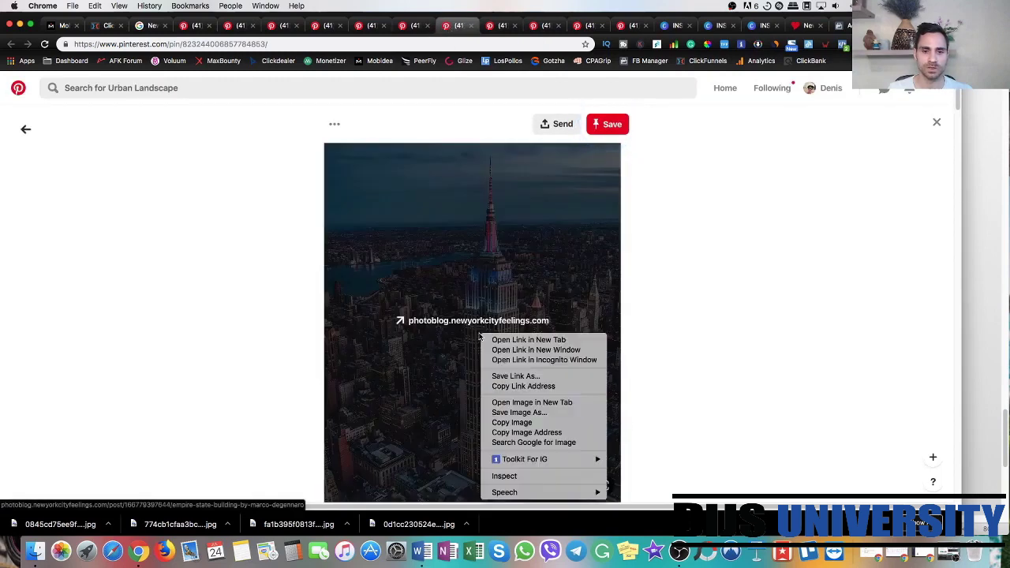
left_click(517, 411)
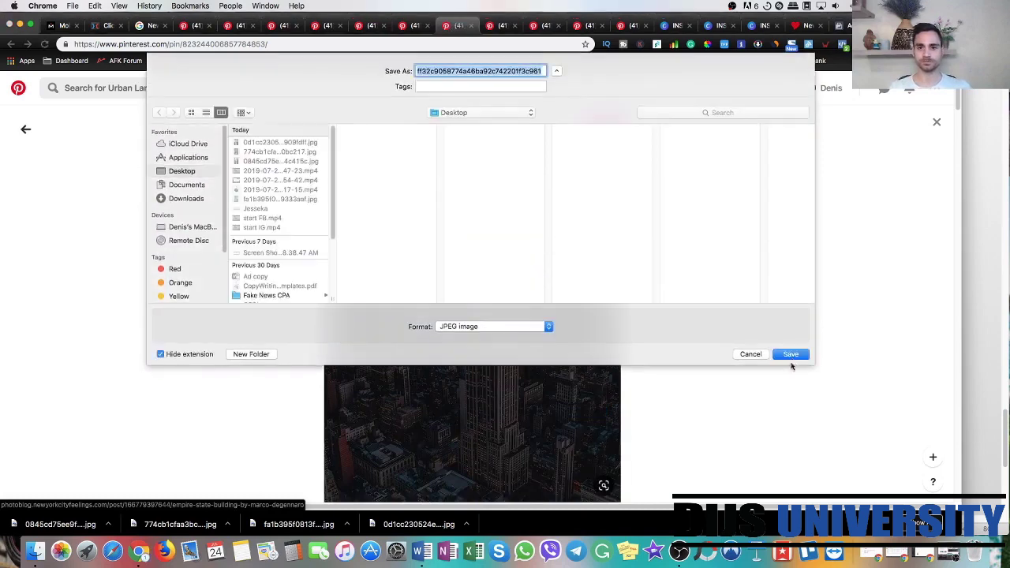
left_click(799, 355)
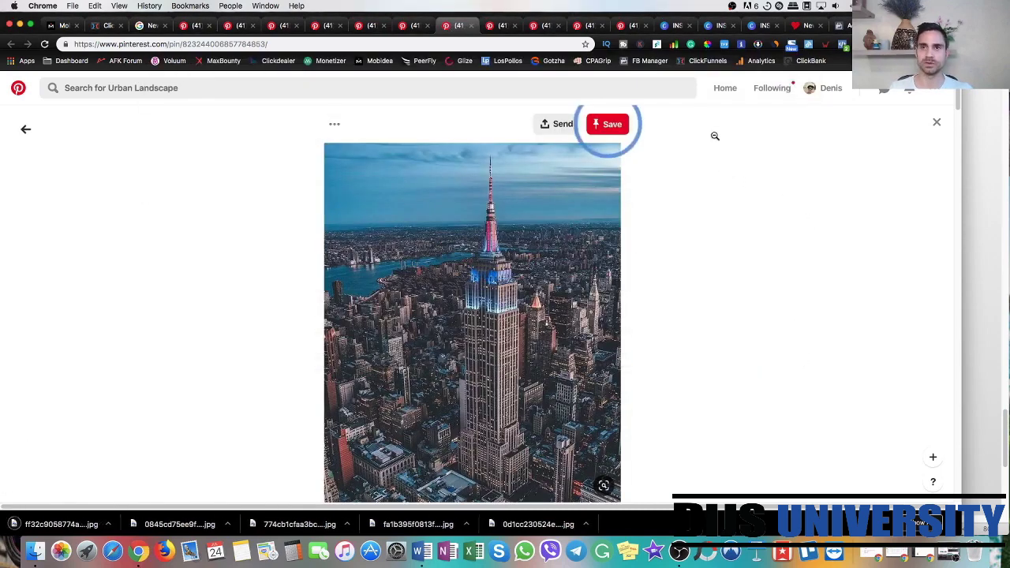
- Upload the five saved New York landmark images from the Desktop to Canva through the INSTAGRAM STORY - Template #1 design
left_click(675, 28)
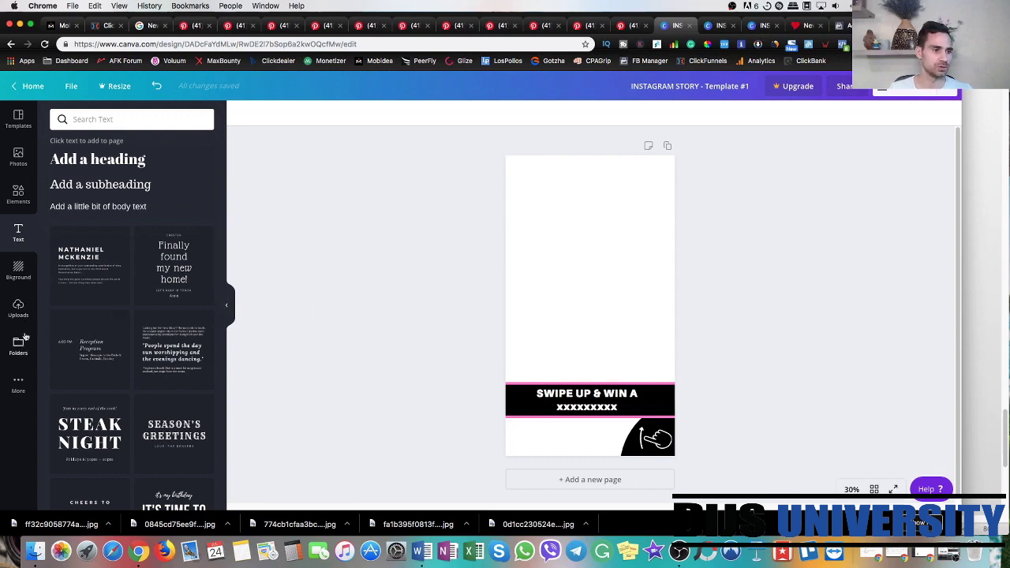
left_click(18, 307)
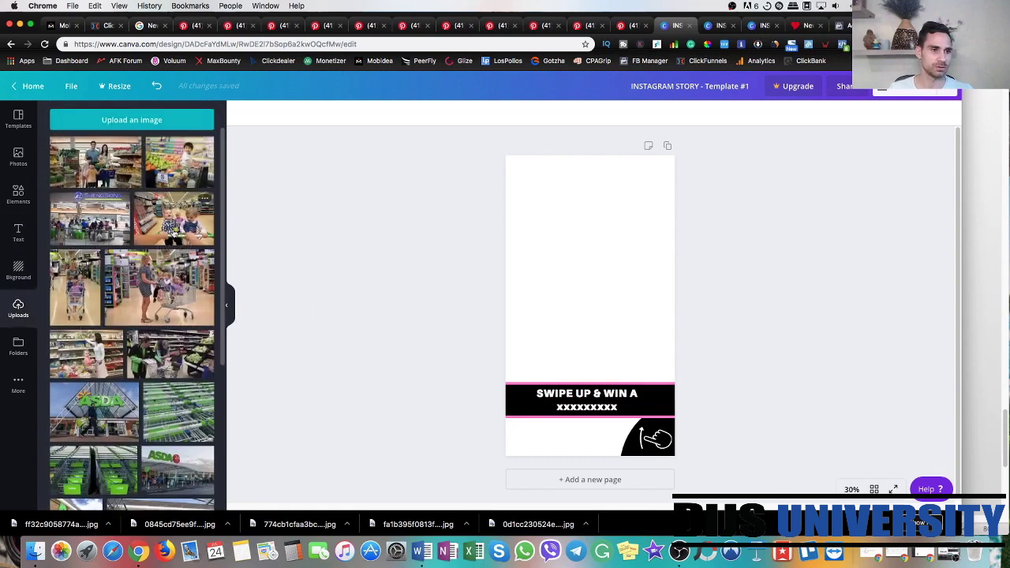
left_click(114, 119)
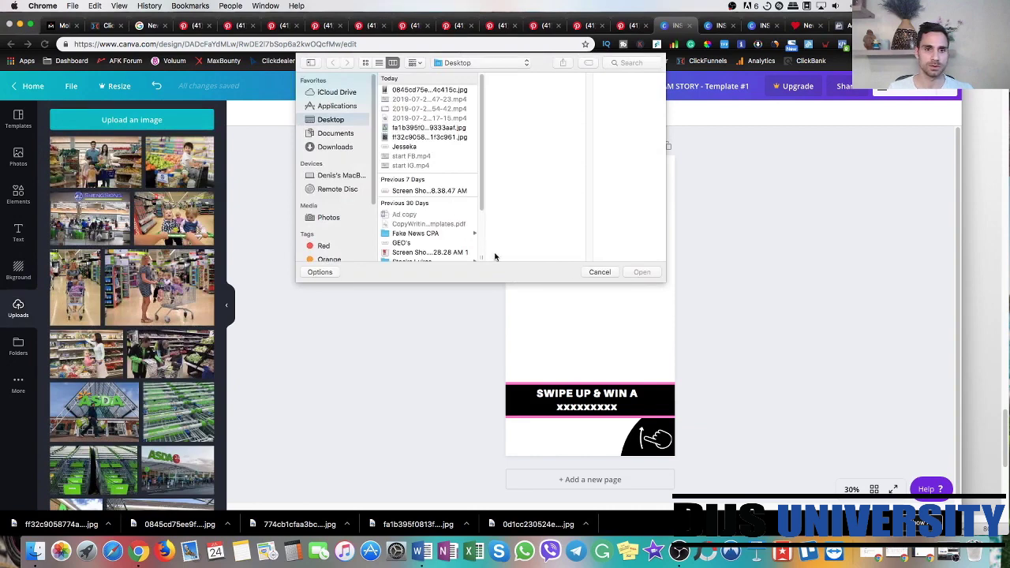
left_click(600, 272)
key("super+Tab")
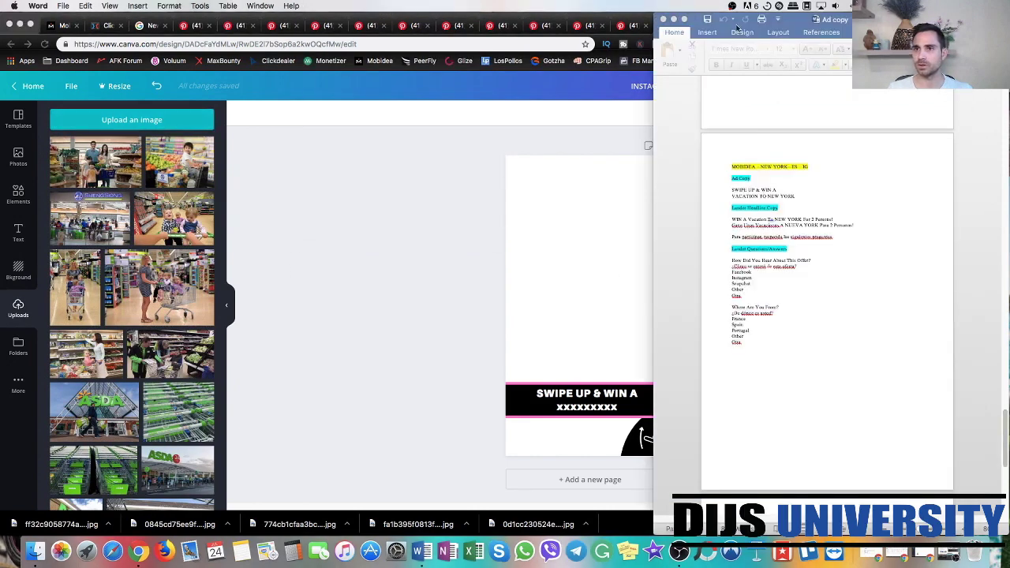
left_click(673, 18)
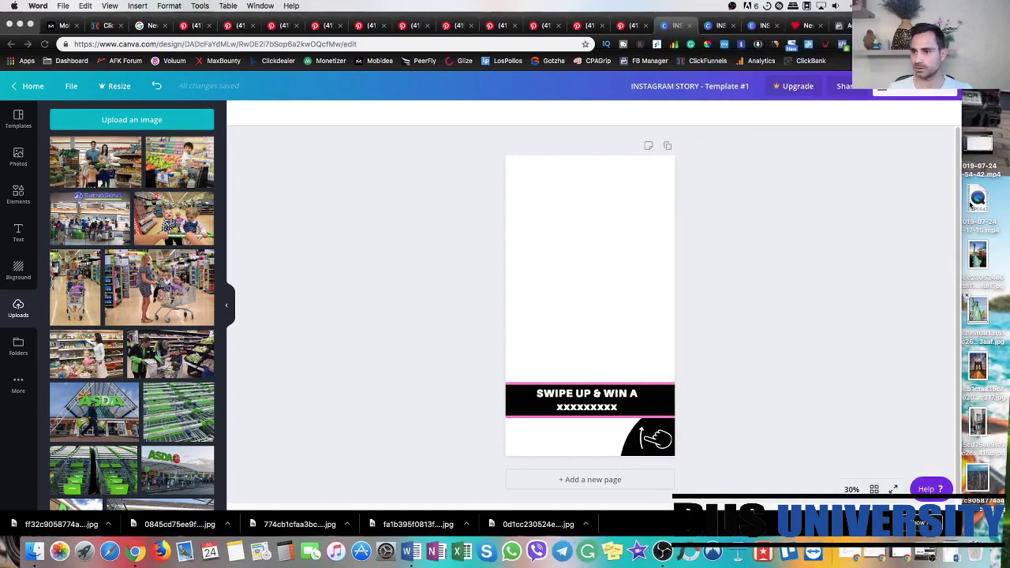
left_click_drag(987, 509, 153, 203)
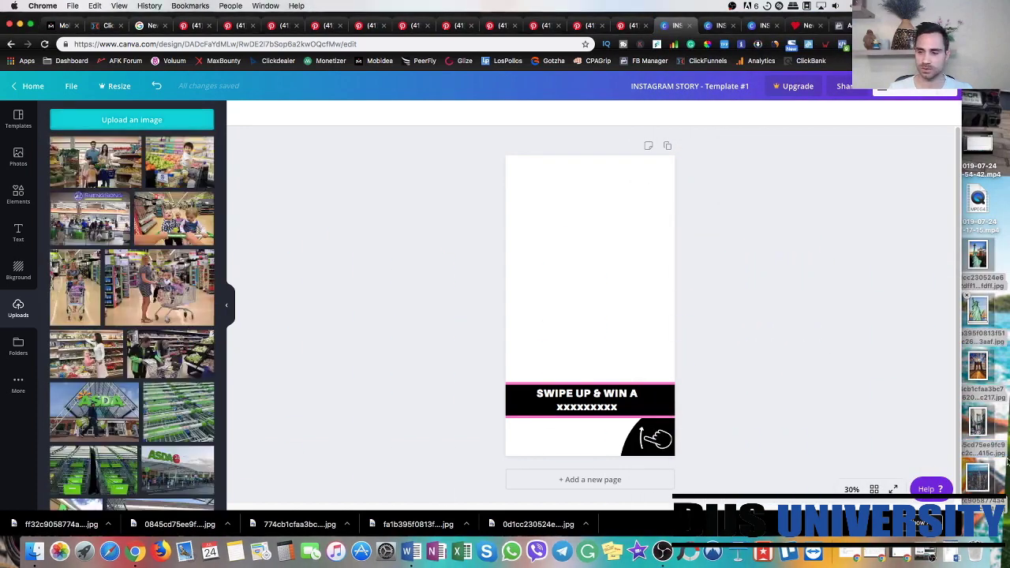
left_click(951, 552)
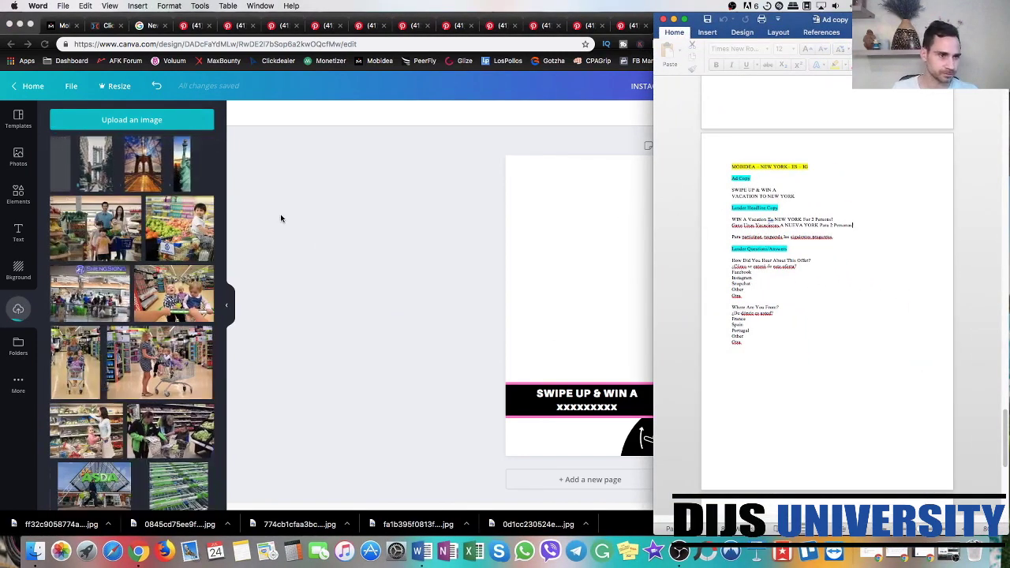
left_click(300, 236)
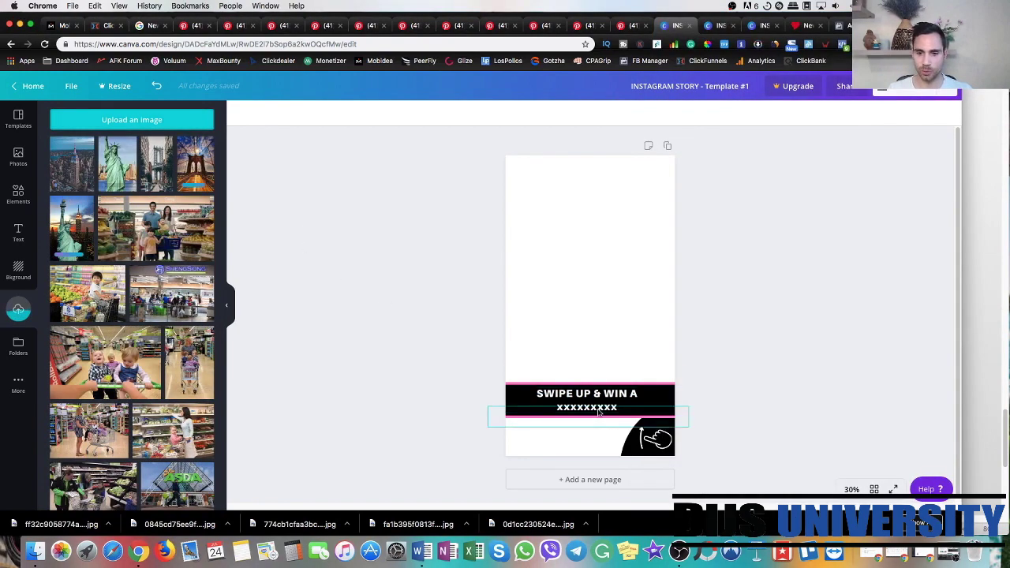
- Review the ad copy document and compare the layouts of Instagram Story templates #1, #2 and #3
left_click(996, 335)
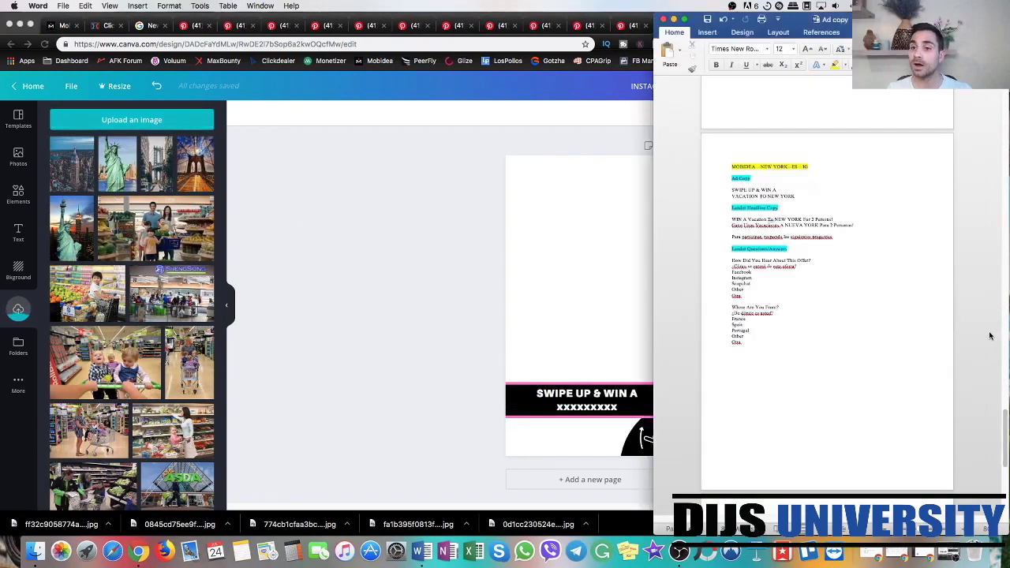
left_click(568, 417)
left_click(577, 408)
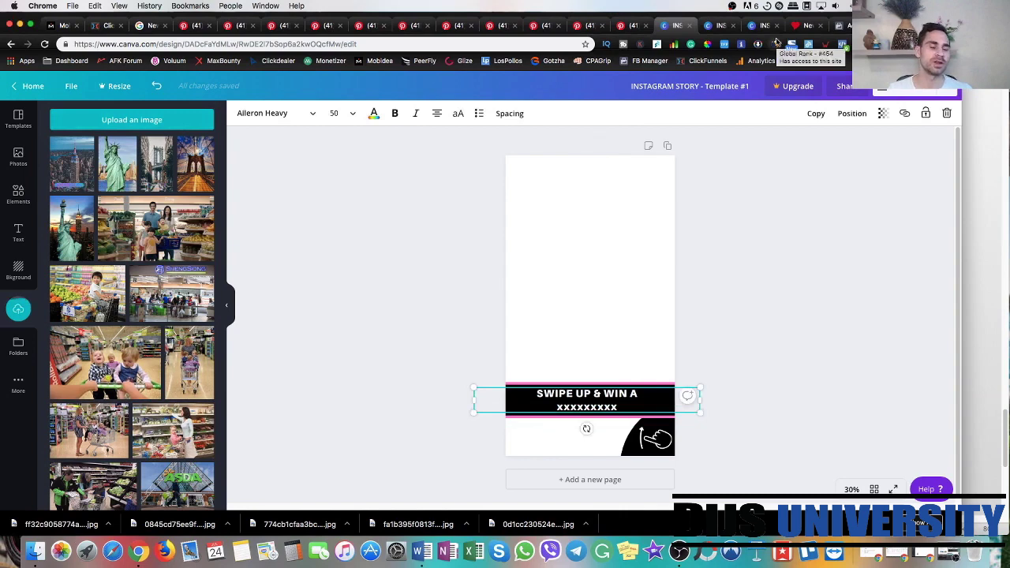
left_click(726, 266)
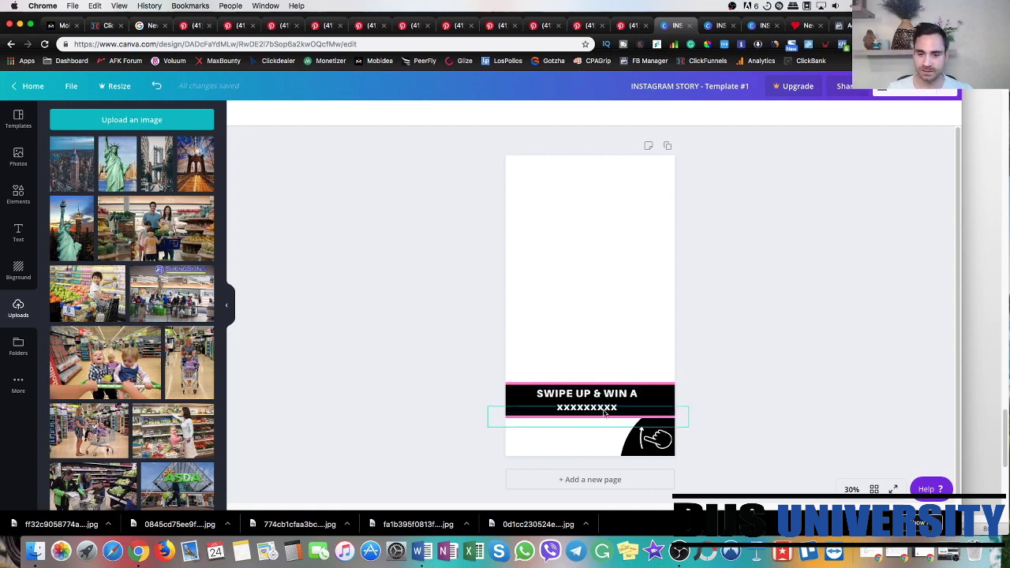
left_click(714, 26)
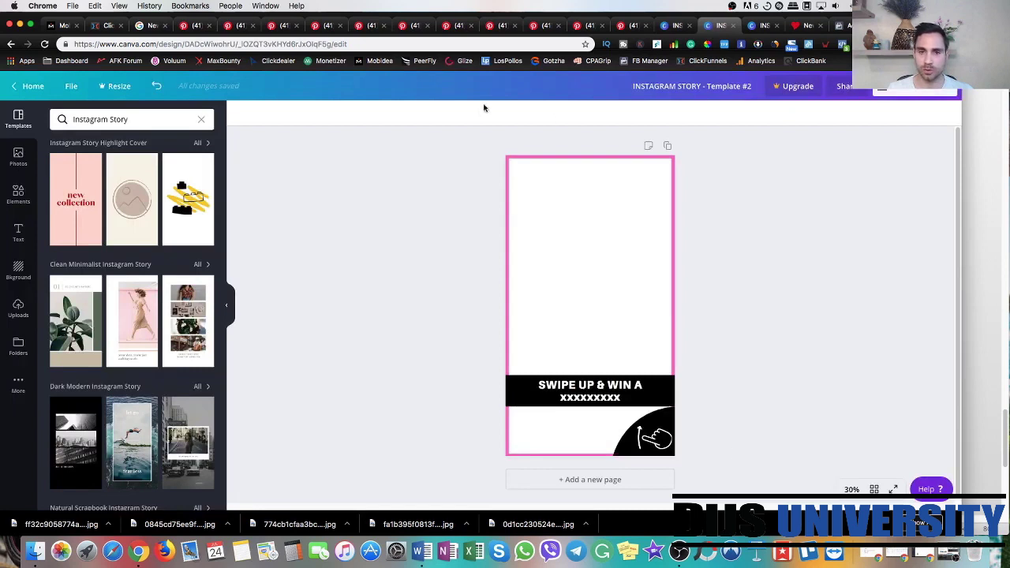
left_click(764, 26)
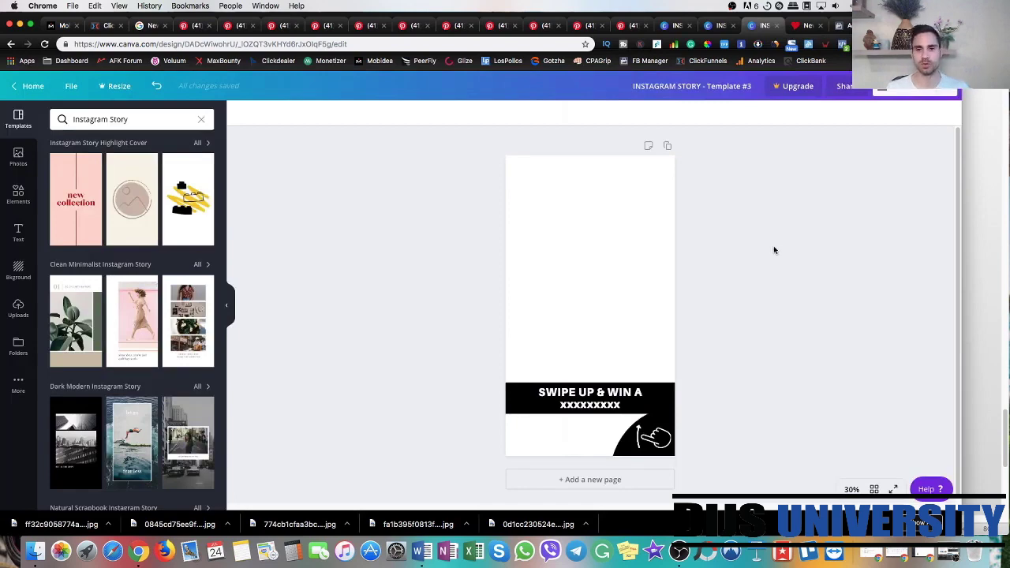
left_click(716, 26)
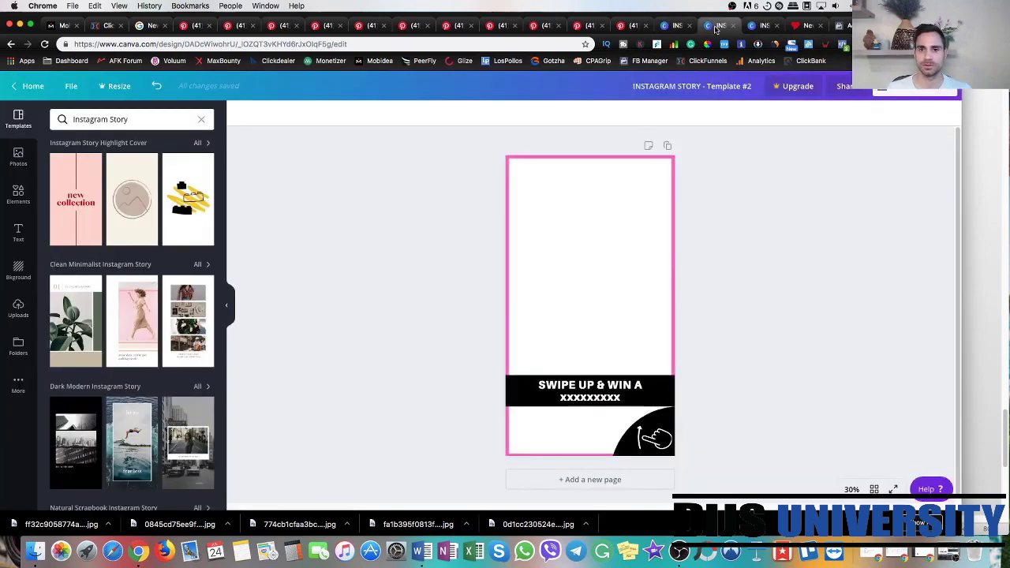
left_click(675, 27)
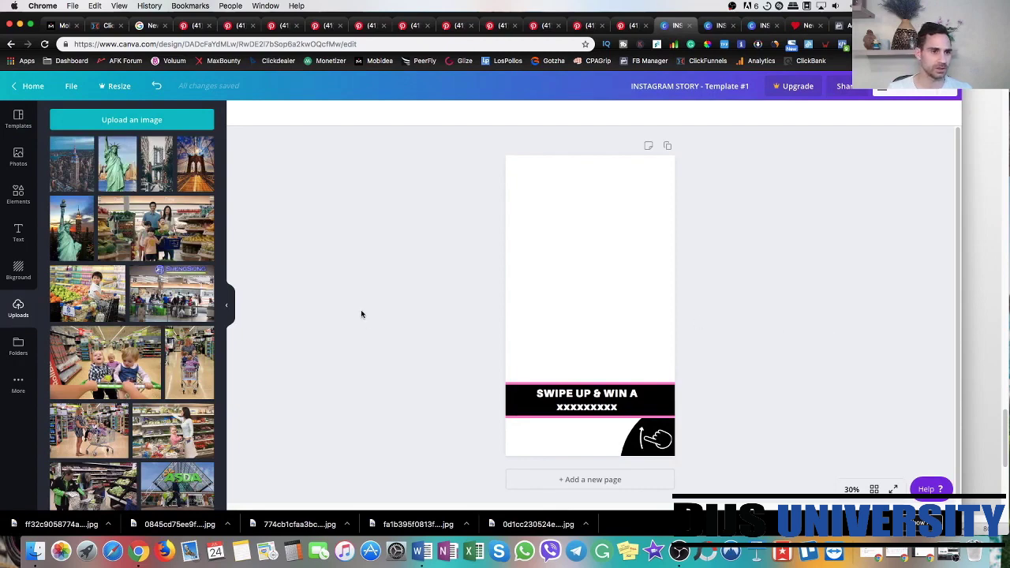
left_click(712, 26)
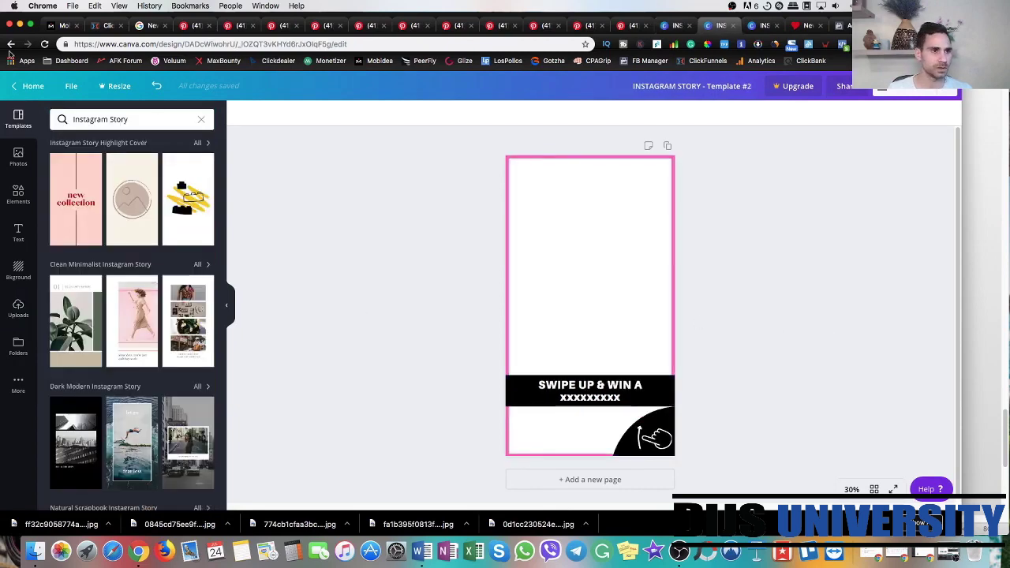
- Replace the xxxxxxxxx placeholder in Template #1's banner with "VACATION TO NEW YORK"
left_click(671, 28)
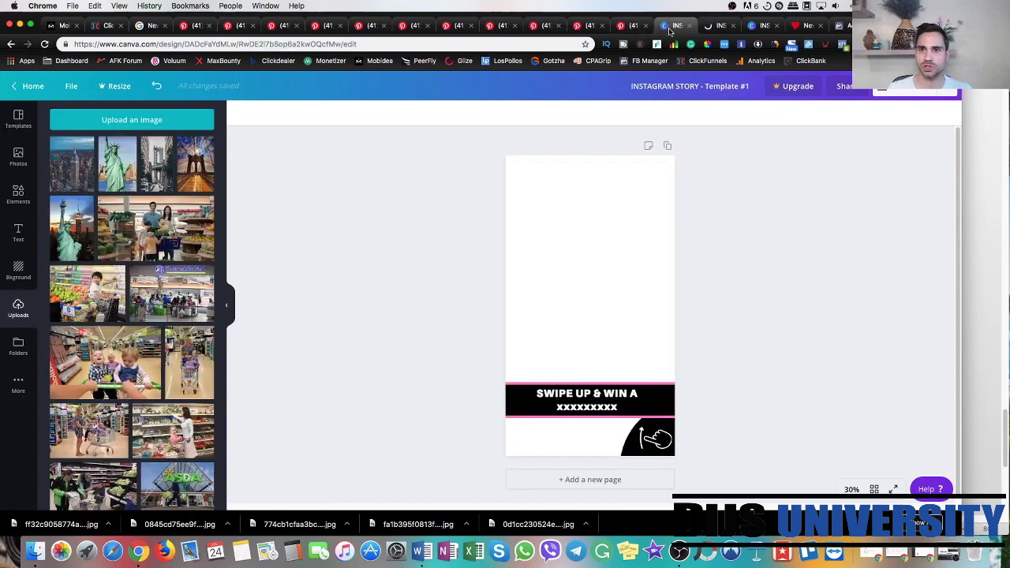
left_click(602, 408)
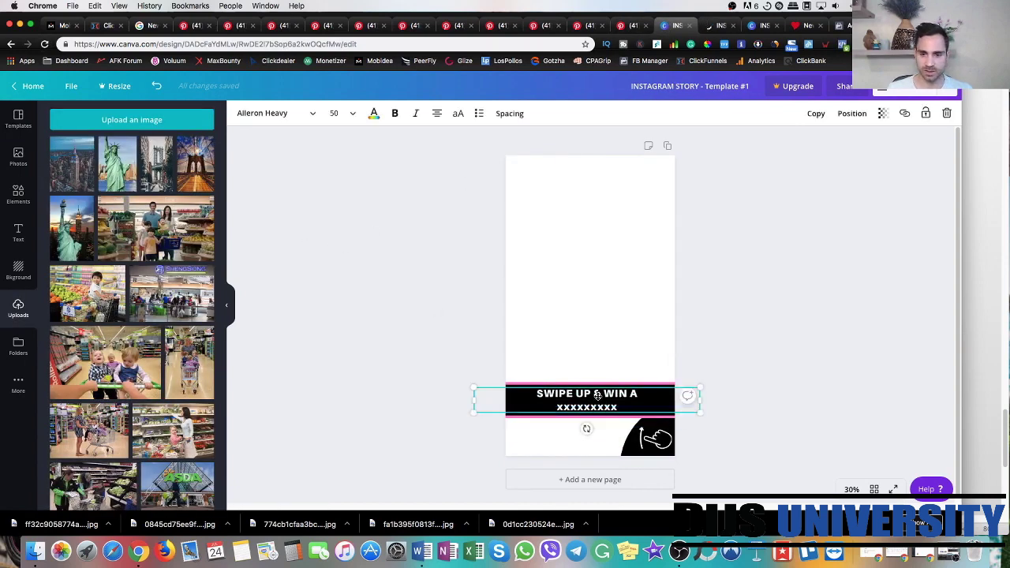
double_click(605, 408)
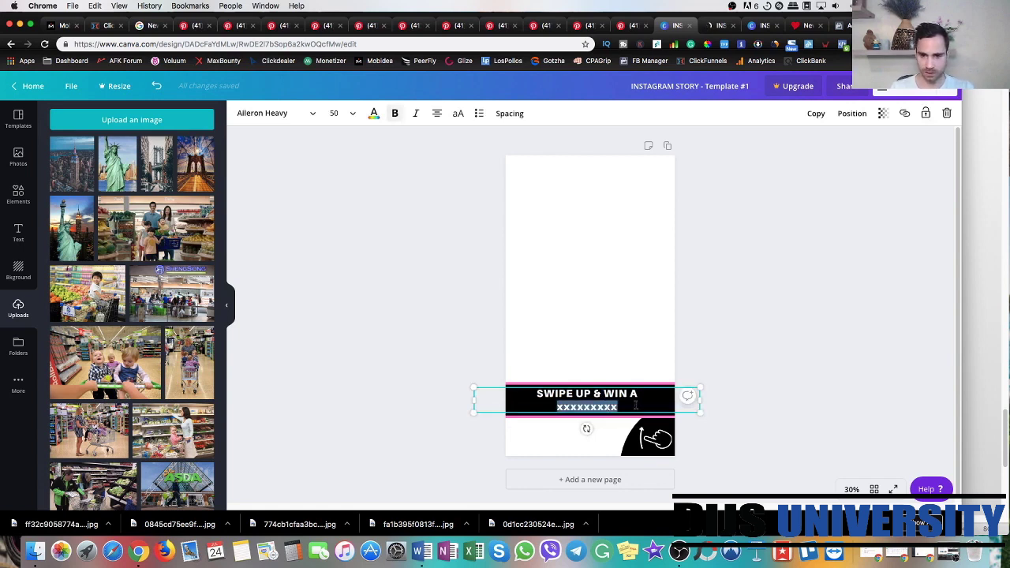
type("VACAT")
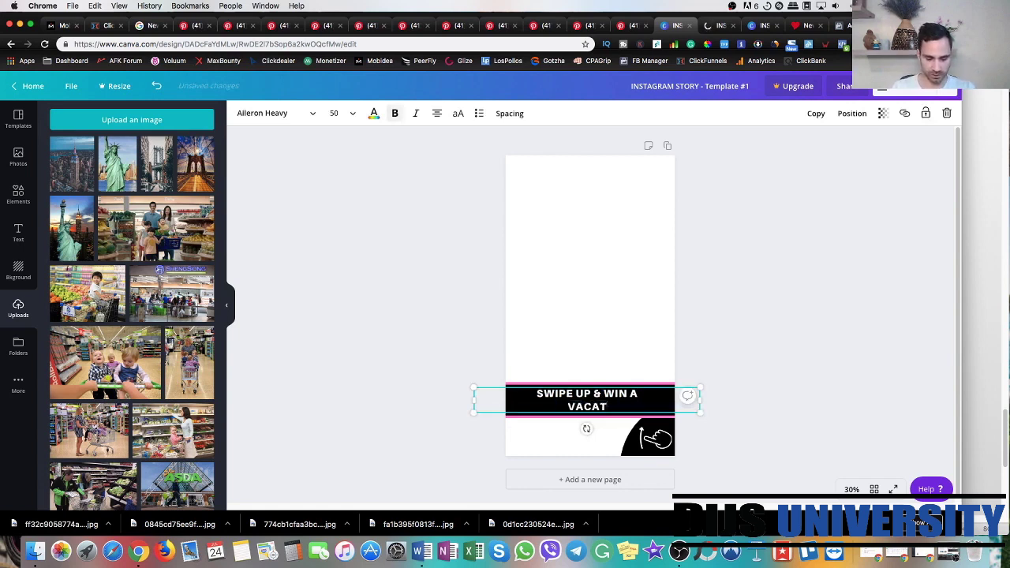
type("ION TO")
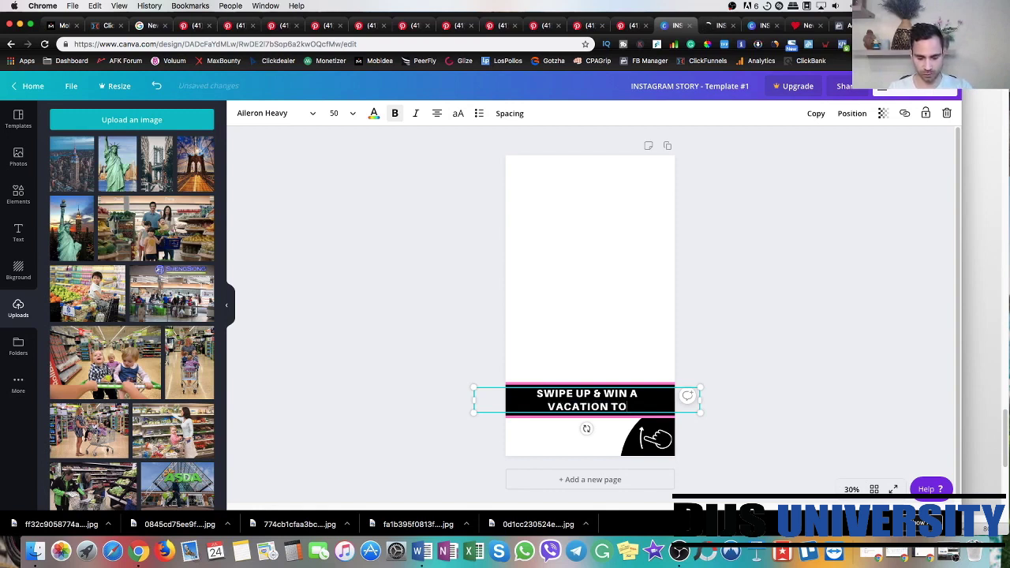
type(" NEW")
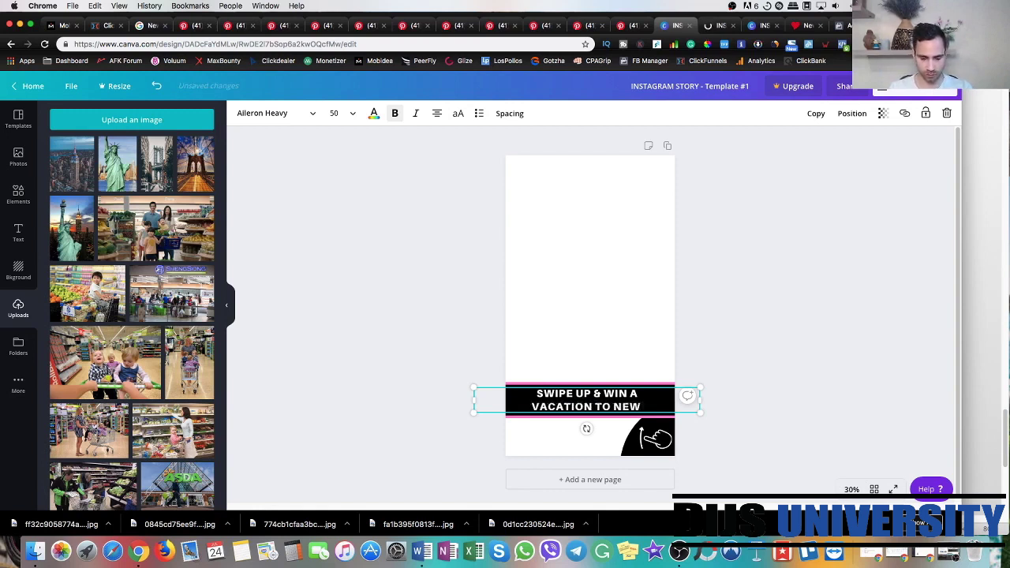
type(" YORK")
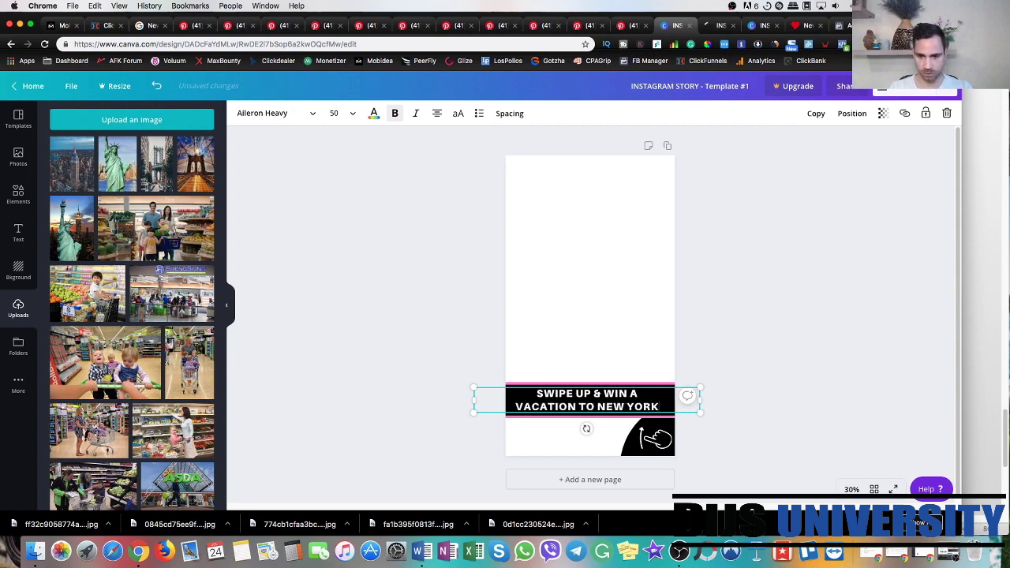
left_click(818, 295)
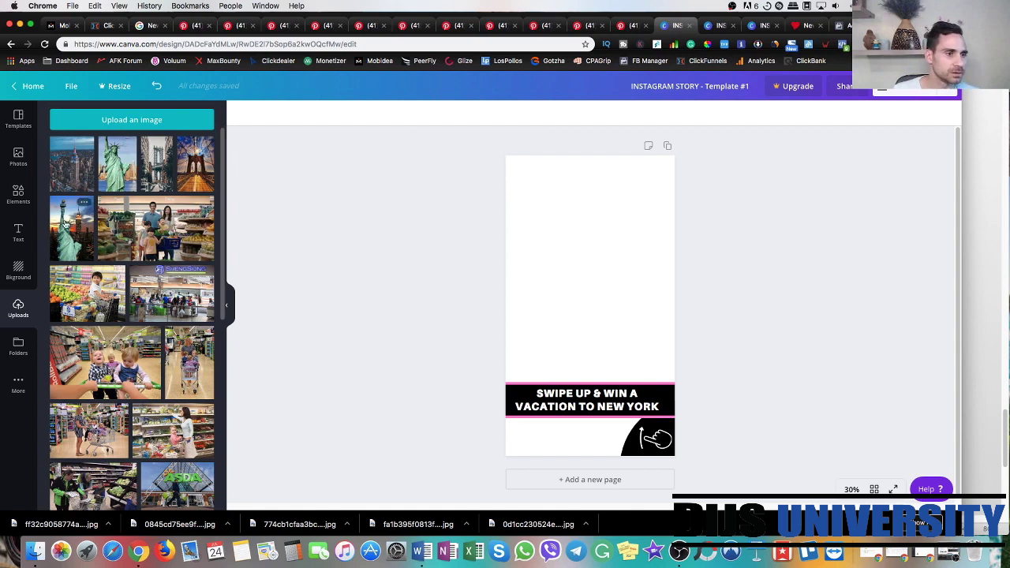
- Place the sunset Statue of Liberty image on the story page and enlarge it to about 1,319 by 1,984 to cover the page
left_click(78, 223)
left_click_drag(600, 279, 583, 231)
left_click_drag(640, 356, 721, 442)
left_click_drag(624, 316, 616, 309)
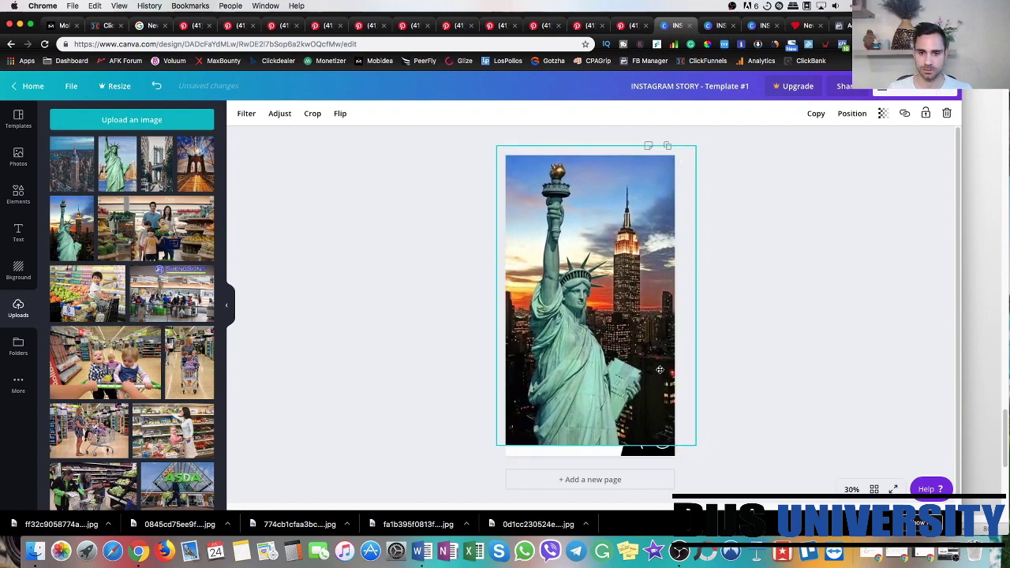
left_click_drag(696, 446, 703, 456)
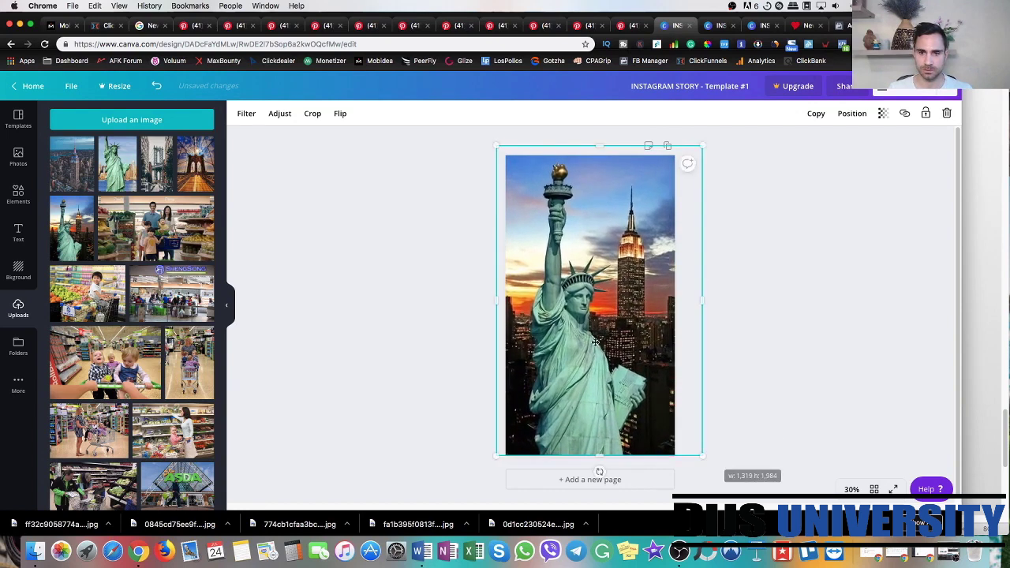
left_click_drag(596, 342, 592, 341)
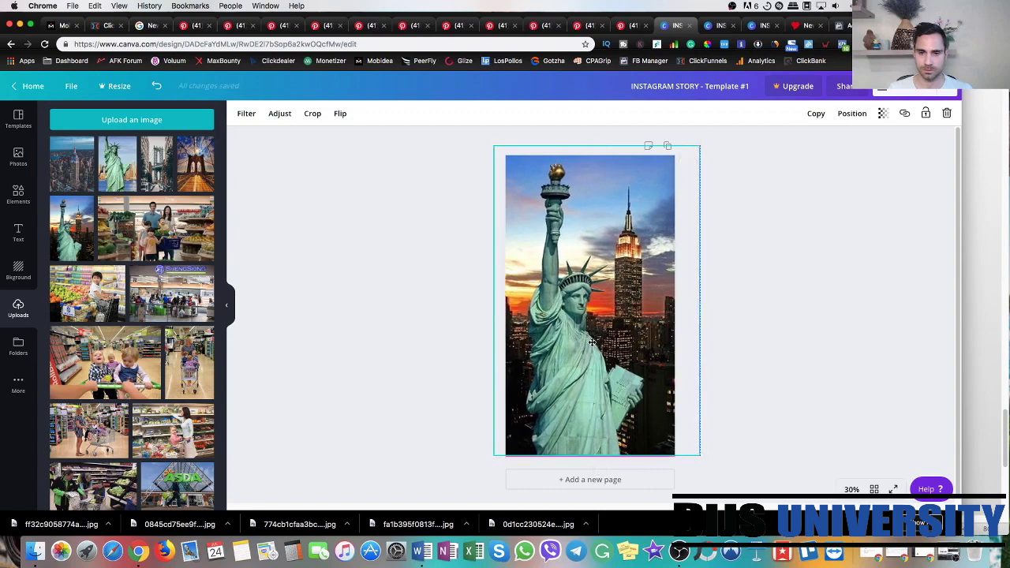
- Set the Statue of Liberty image's brightness to 6 and saturation to 7
left_click(281, 113)
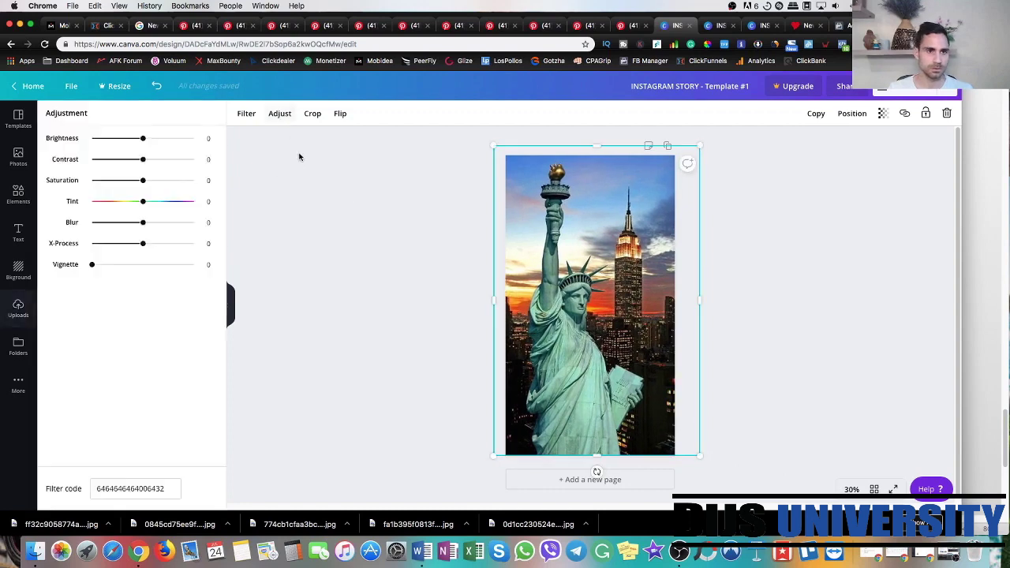
left_click_drag(143, 139, 146, 139)
left_click_drag(142, 181, 147, 182)
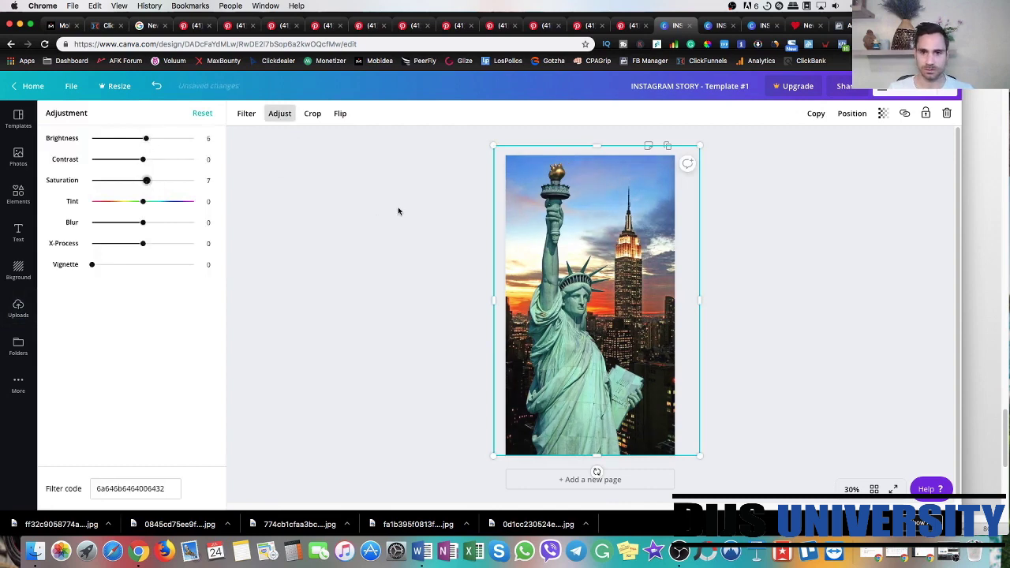
left_click(796, 213)
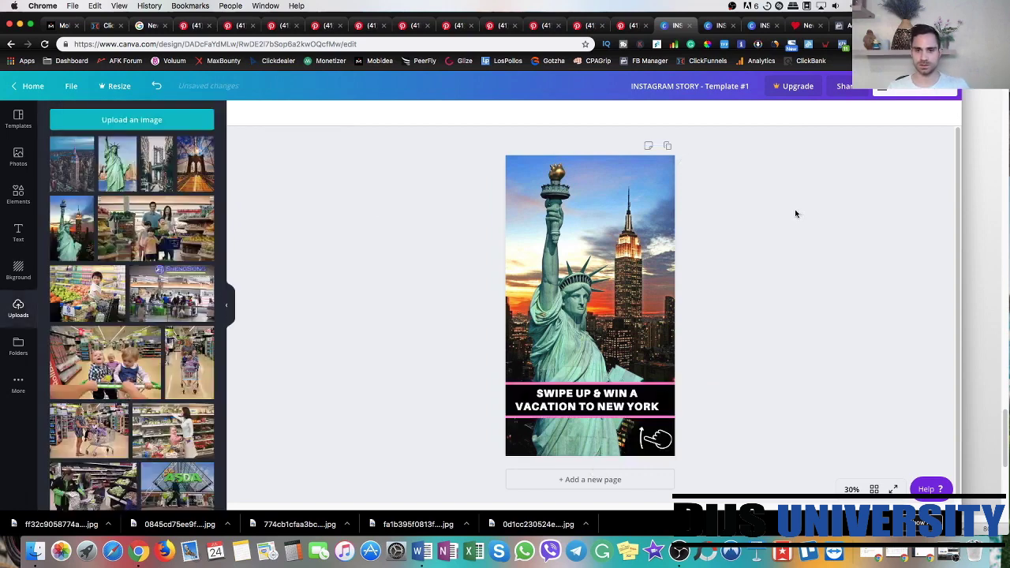
left_click(568, 262)
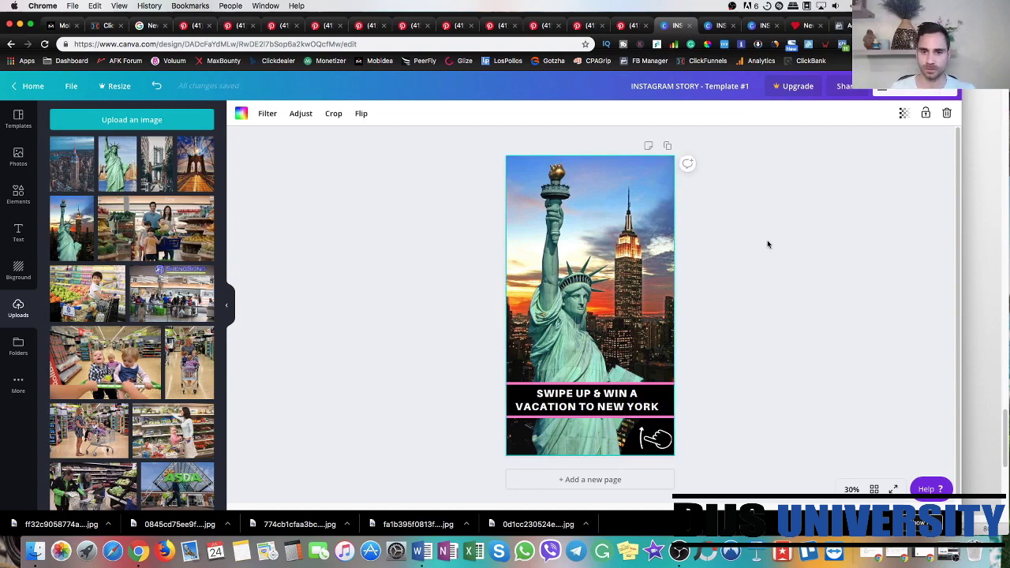
left_click(762, 261)
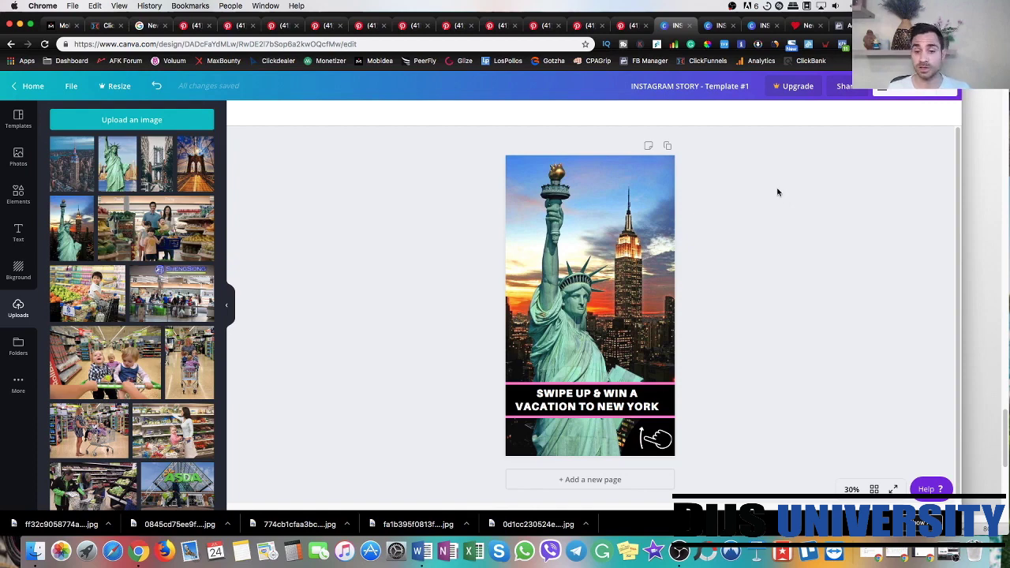
- Browse the New York logo PNGs on kisspng for a usable graphic and return to the Template #1 design in Canva
left_click(804, 26)
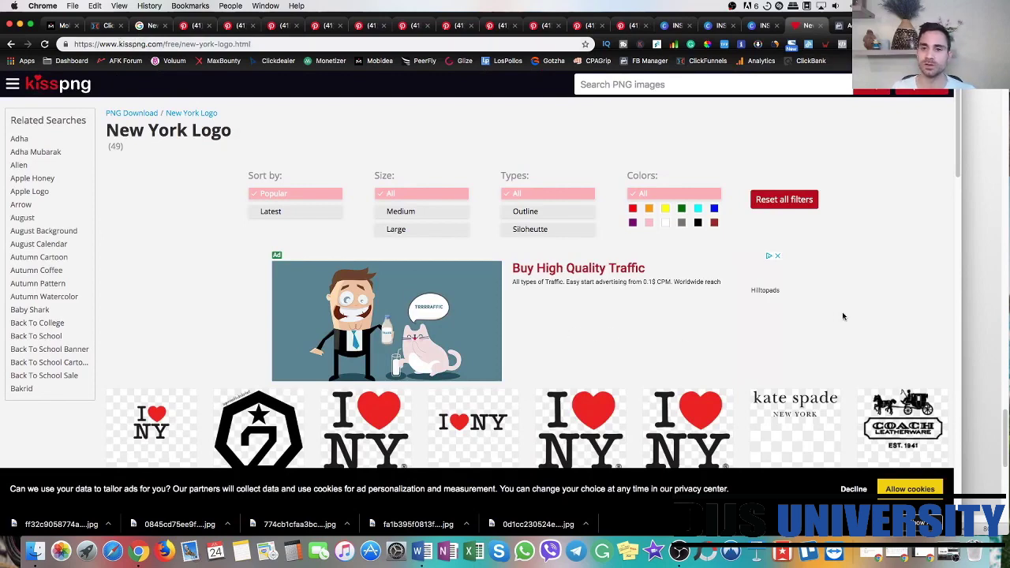
scroll(843, 316, "down", 5)
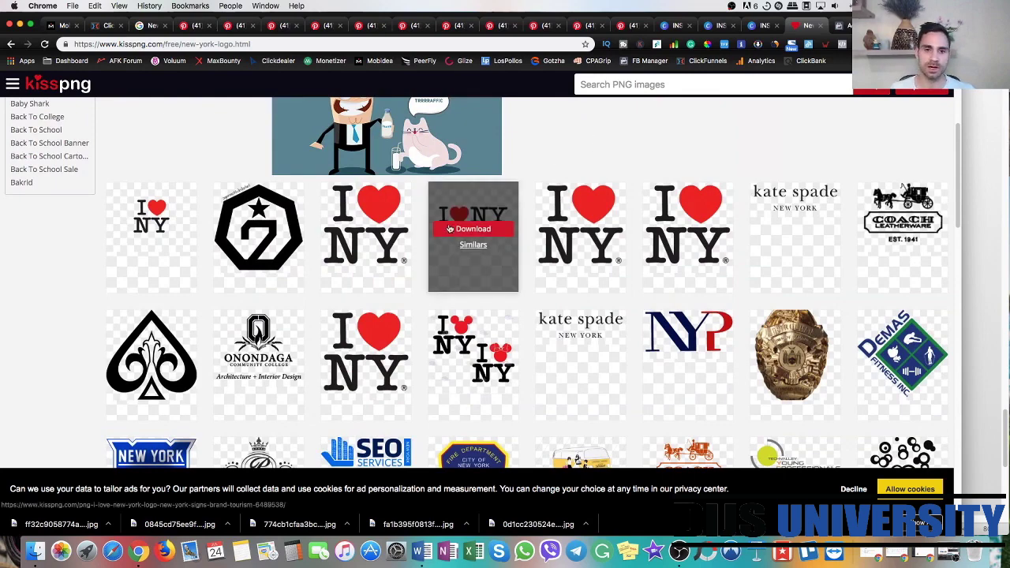
scroll(631, 382, "down", 1)
scroll(632, 379, "down", 9)
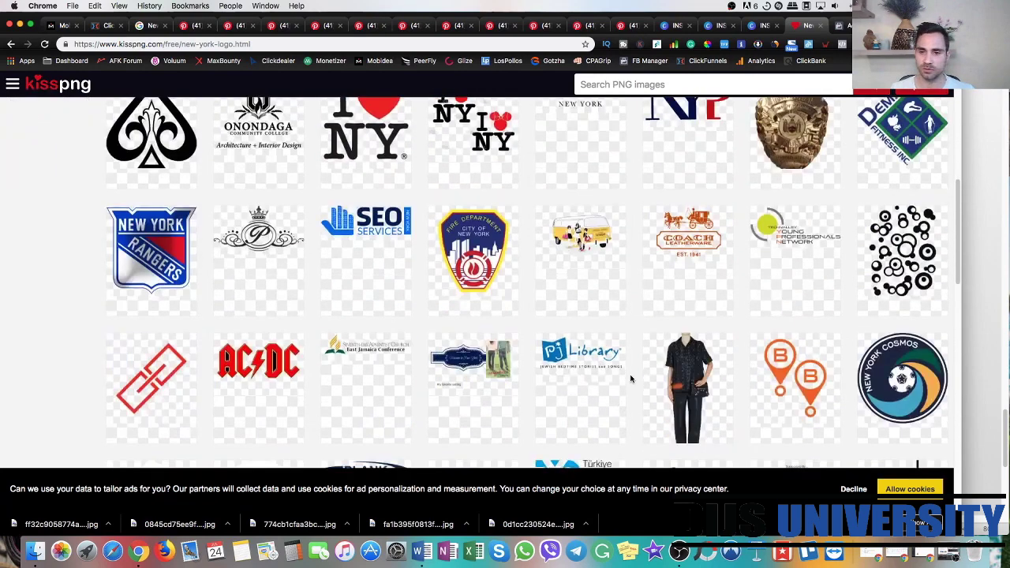
scroll(631, 384, "down", 4)
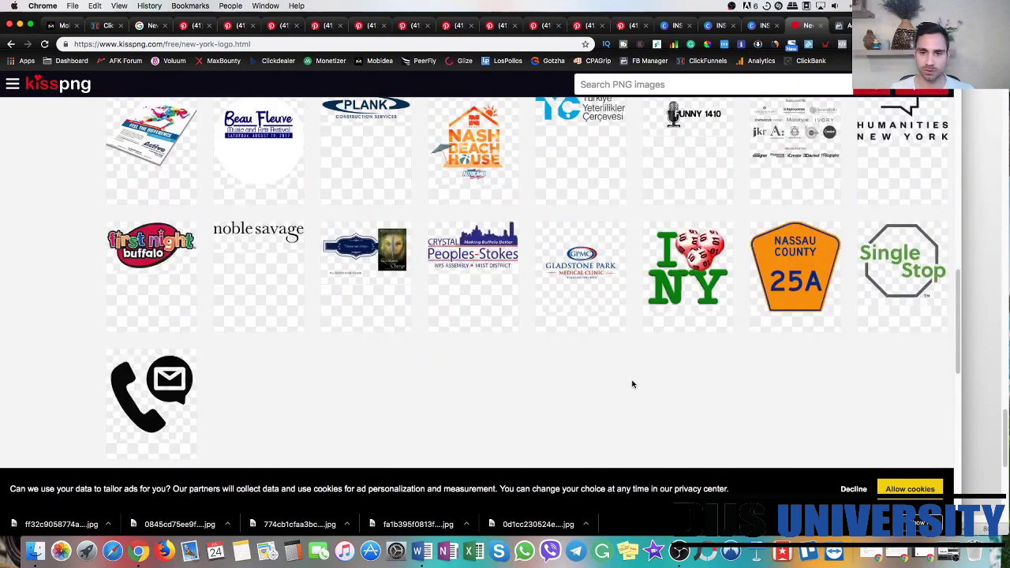
scroll(631, 384, "up", 15)
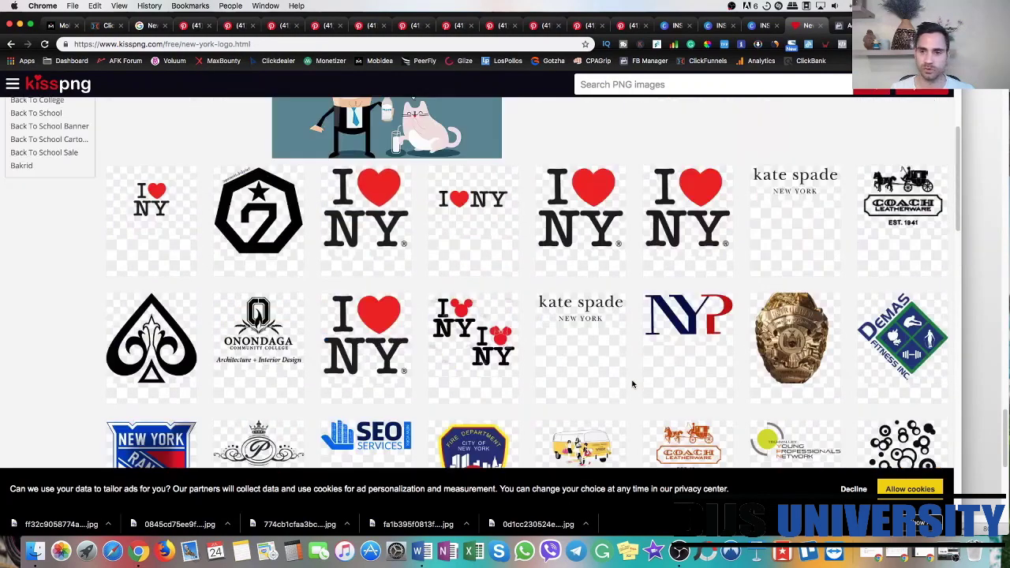
scroll(631, 384, "up", 4)
scroll(632, 384, "down", 6)
scroll(632, 385, "up", 1)
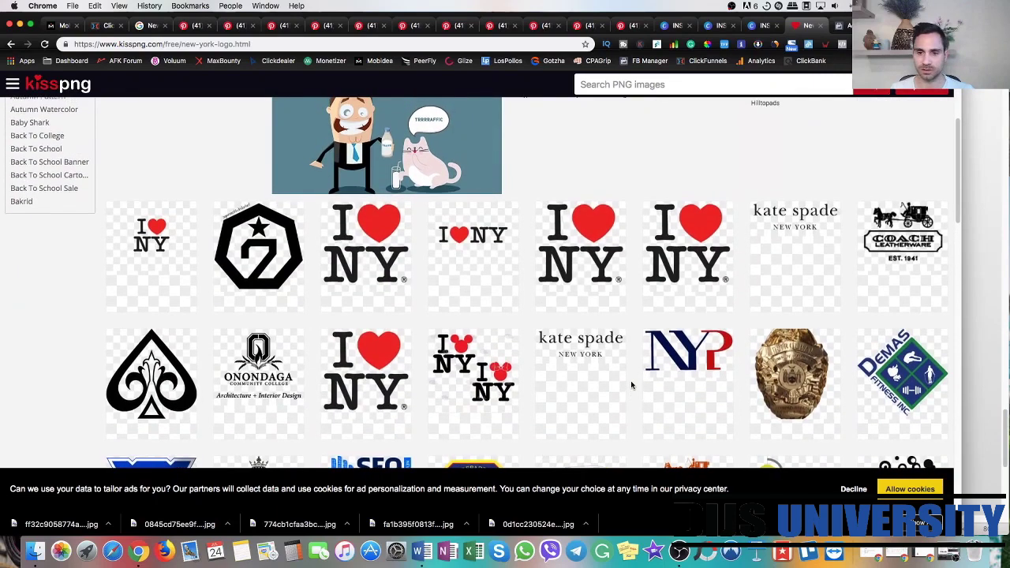
scroll(632, 384, "up", 4)
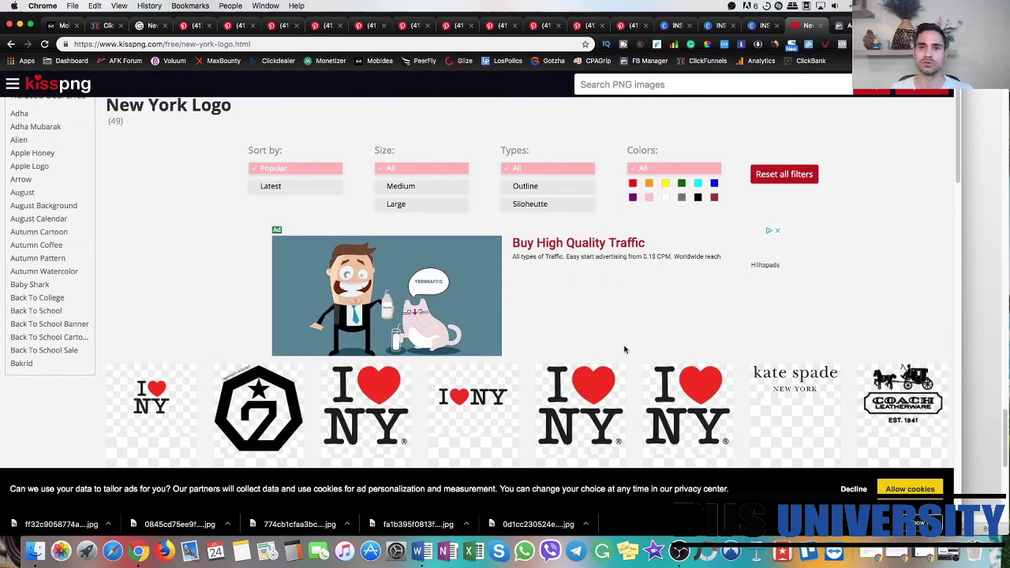
left_click(676, 26)
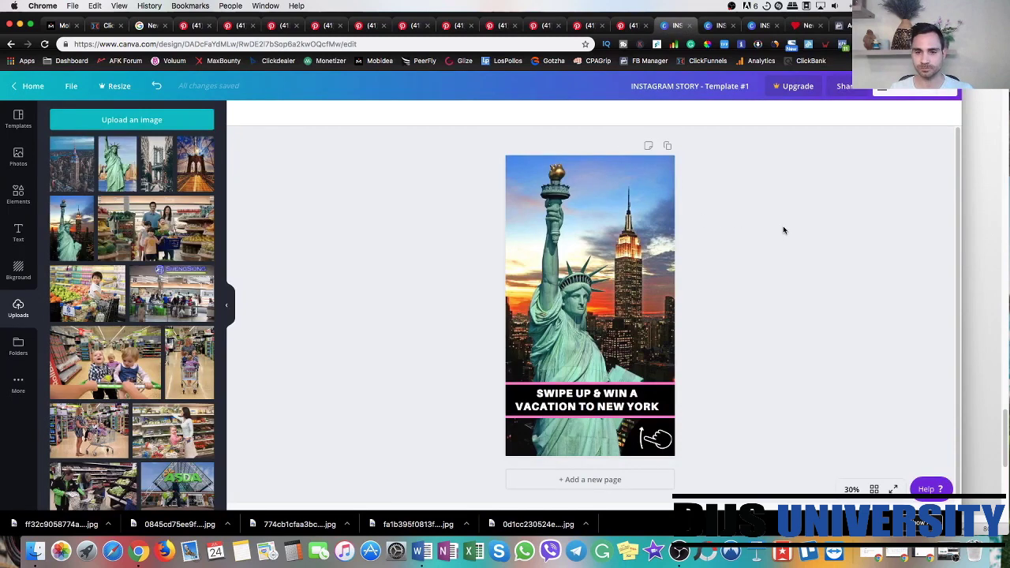
- Try white for the pink lines above and below the banner text, and undo both colour changes
left_click(596, 390)
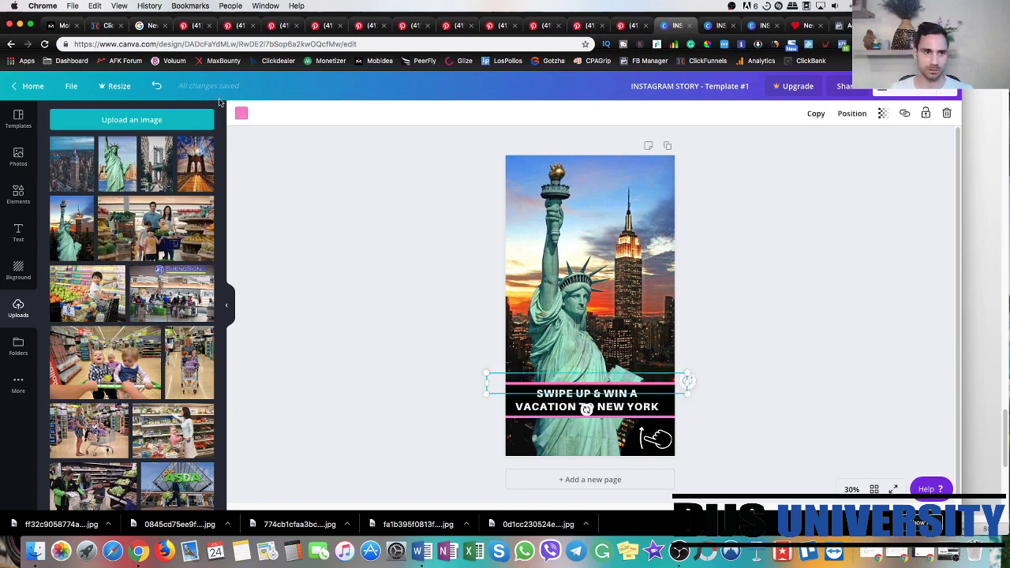
left_click(240, 113)
left_click(202, 203)
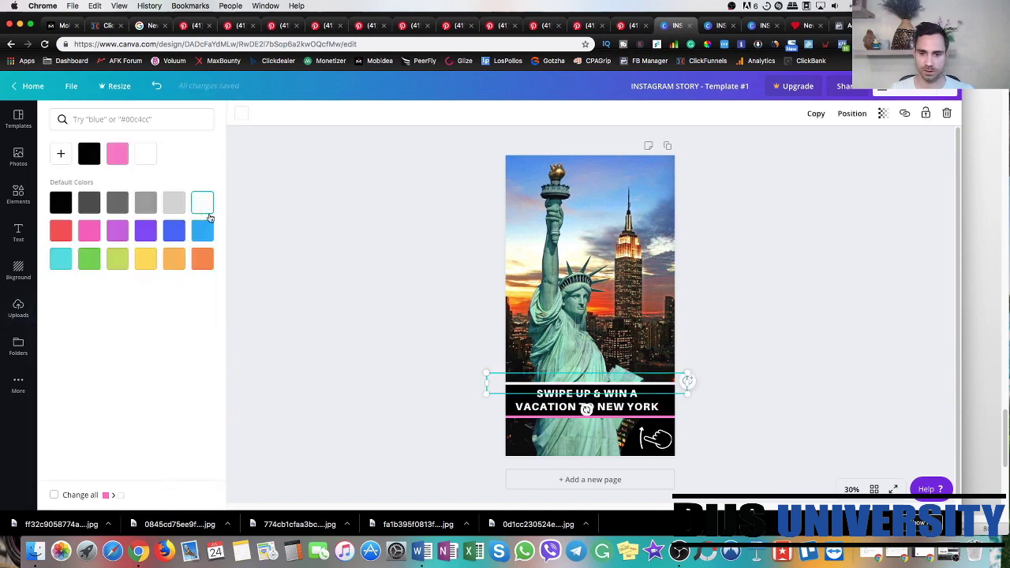
left_click(530, 423)
left_click(201, 205)
left_click(344, 212)
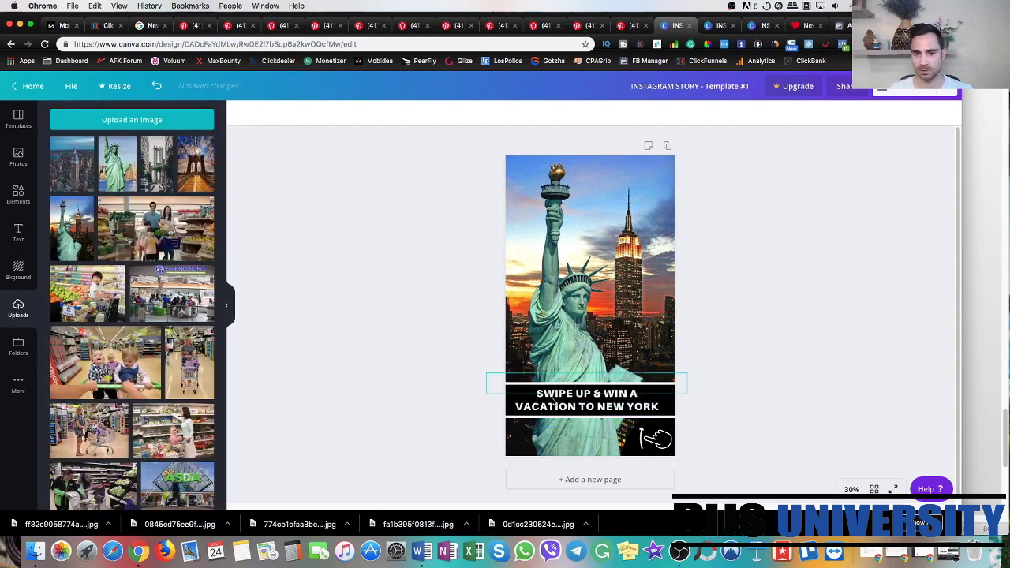
left_click(156, 87)
left_click(156, 86)
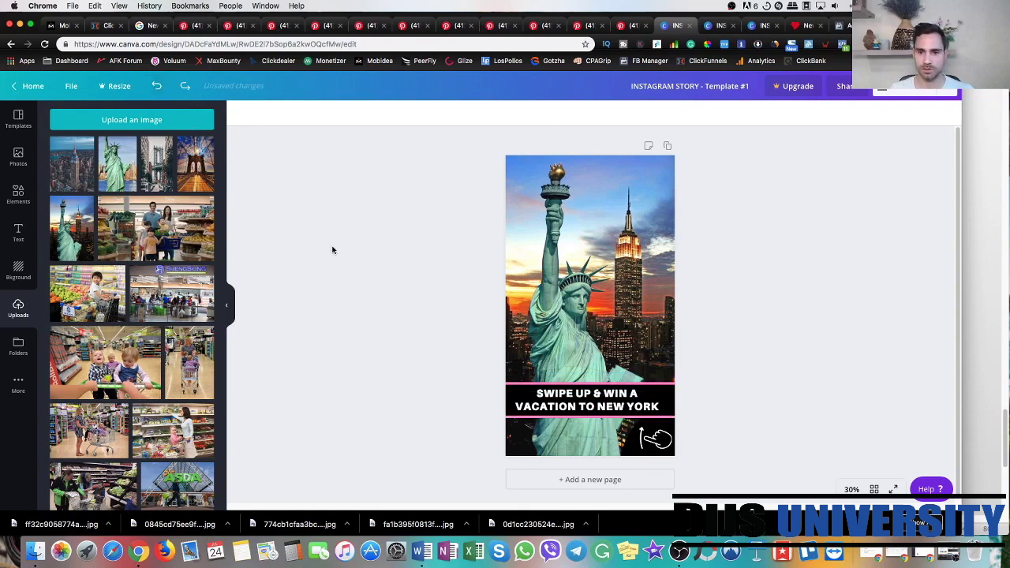
- Download the Statue of Liberty story as a PNG and clear the image from the page
left_click(609, 324)
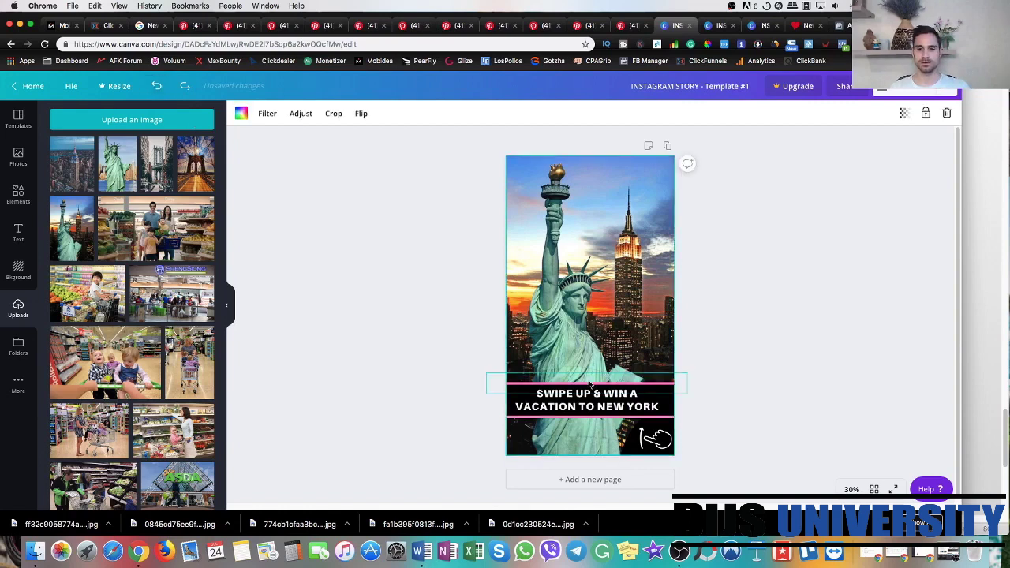
left_click(807, 225)
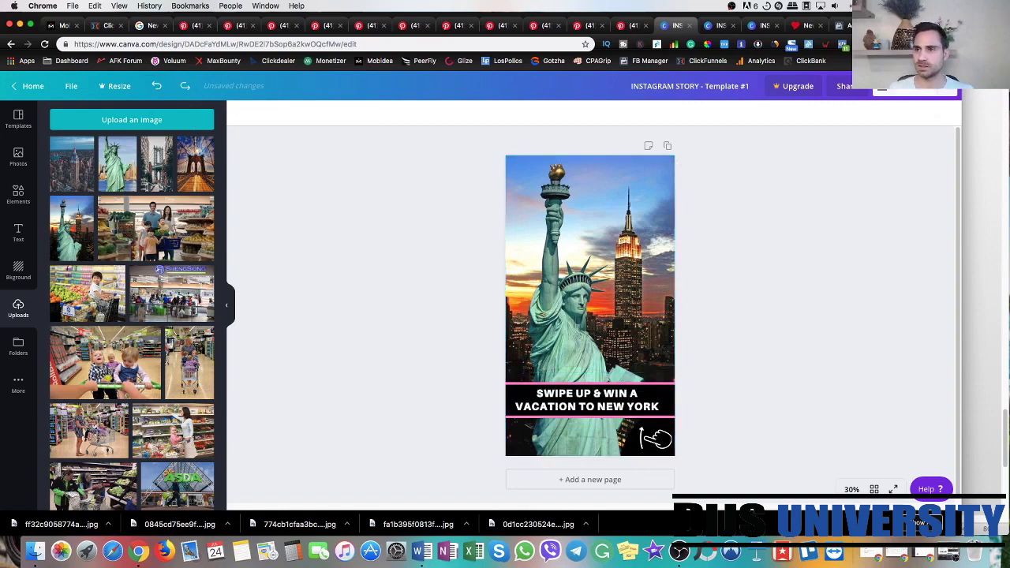
left_click(889, 121)
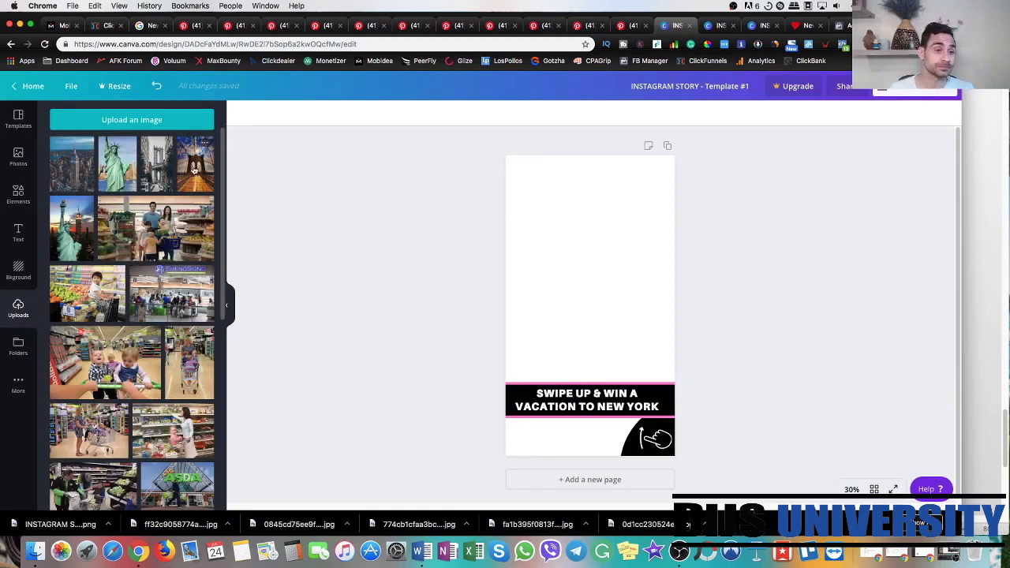
- Place the uploaded Brooklyn Bridge image on the story page, enlarge it to cover the page and send it behind the banner
left_click_drag(194, 169, 551, 232)
left_click_drag(634, 354, 705, 456)
left_click_drag(596, 338, 593, 338)
key("super+shift+bracketleft")
left_click(406, 252)
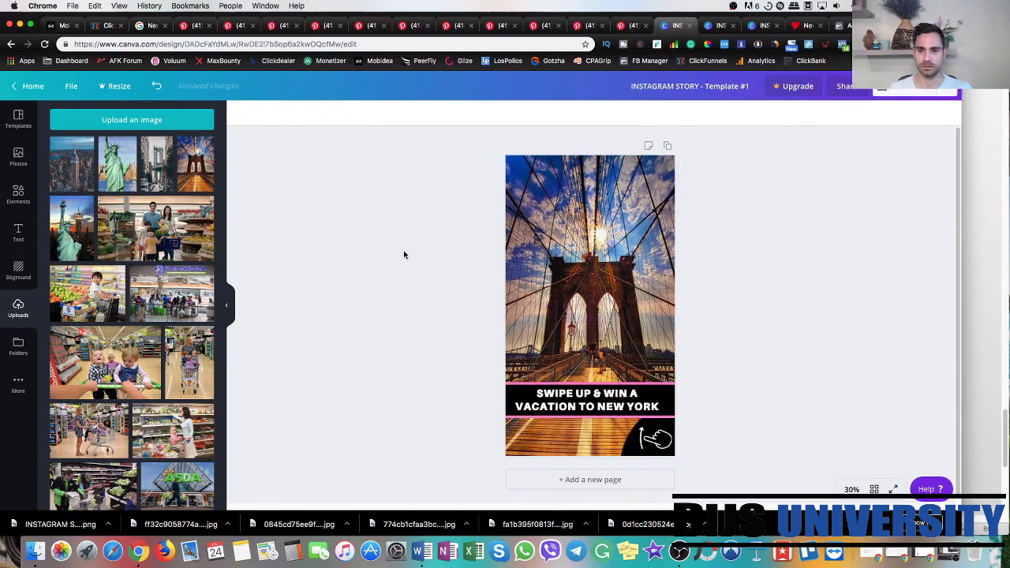
- Recolour the pink lines above and below the banner text to the light orange default colour
left_click(566, 261)
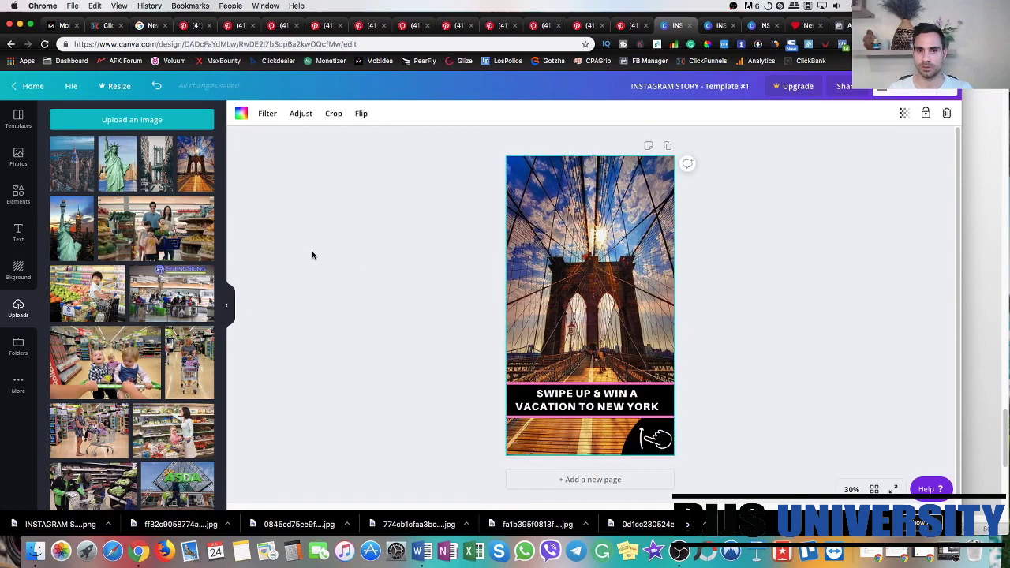
left_click(550, 384)
left_click(242, 116)
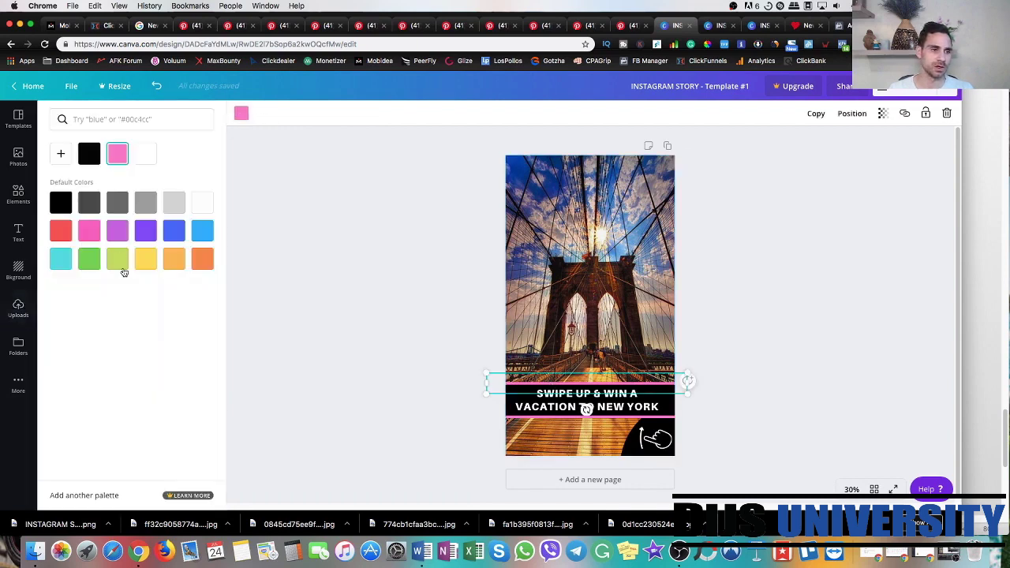
left_click(174, 263)
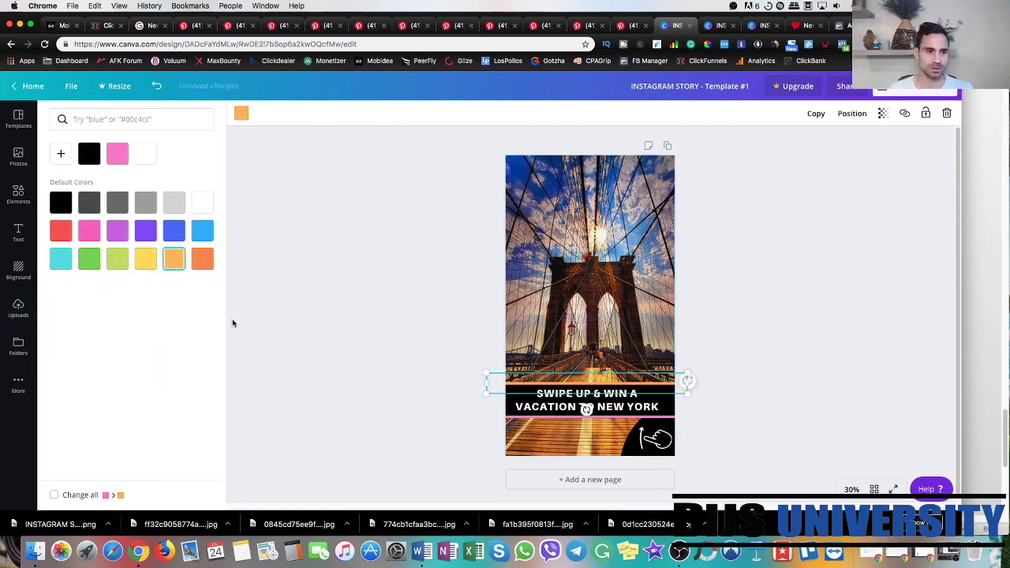
left_click(582, 412)
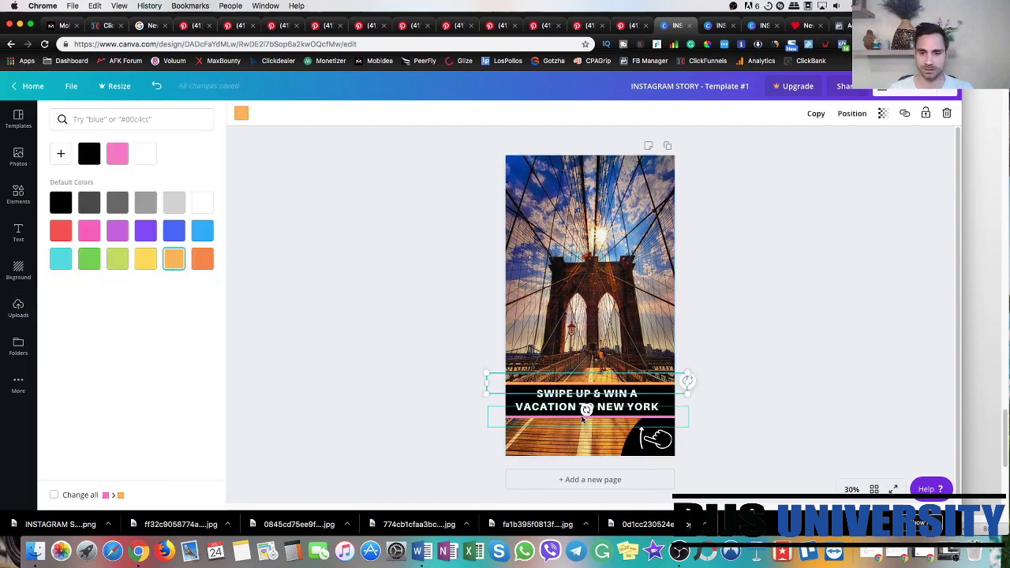
left_click(174, 259)
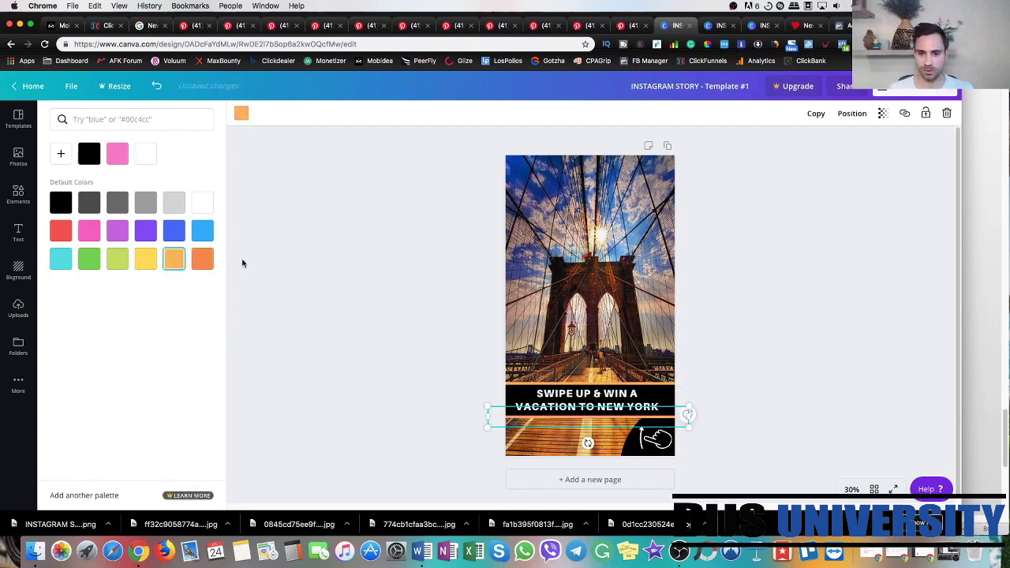
left_click(417, 273)
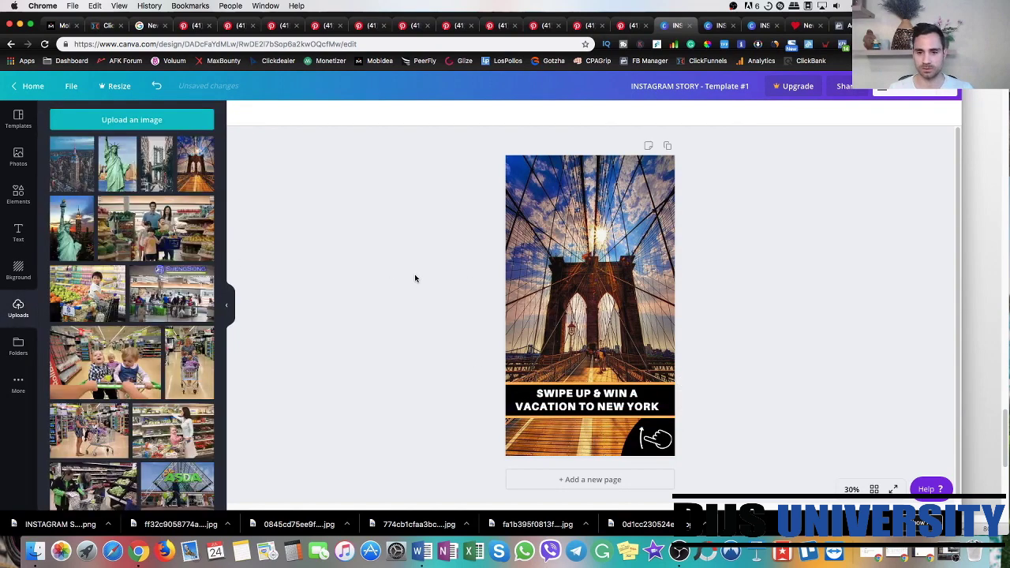
- Download the Brooklyn Bridge story as a PNG and delete the bridge image from the page
left_click(663, 281)
left_click(783, 278)
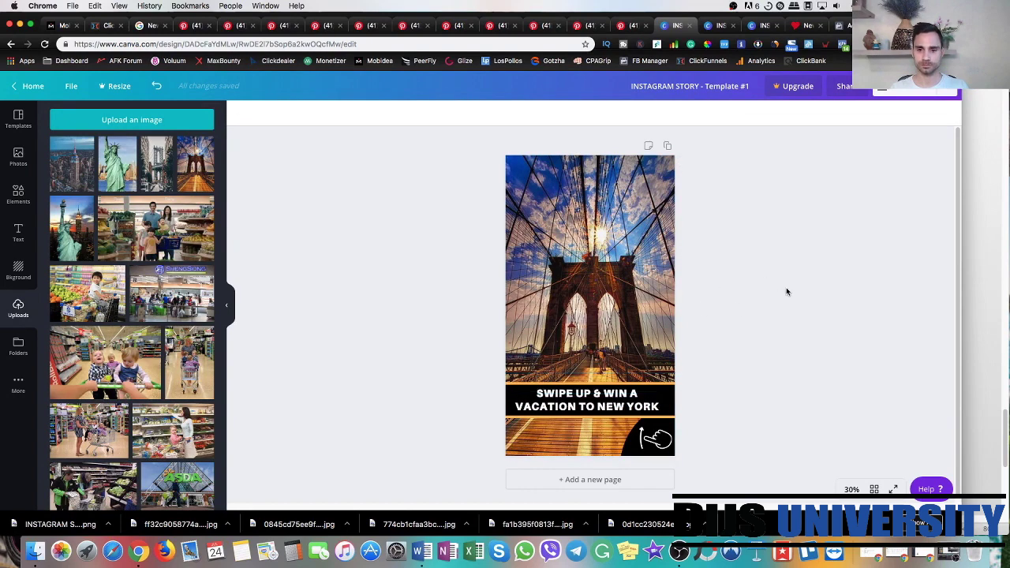
left_click(882, 92)
left_click(872, 237)
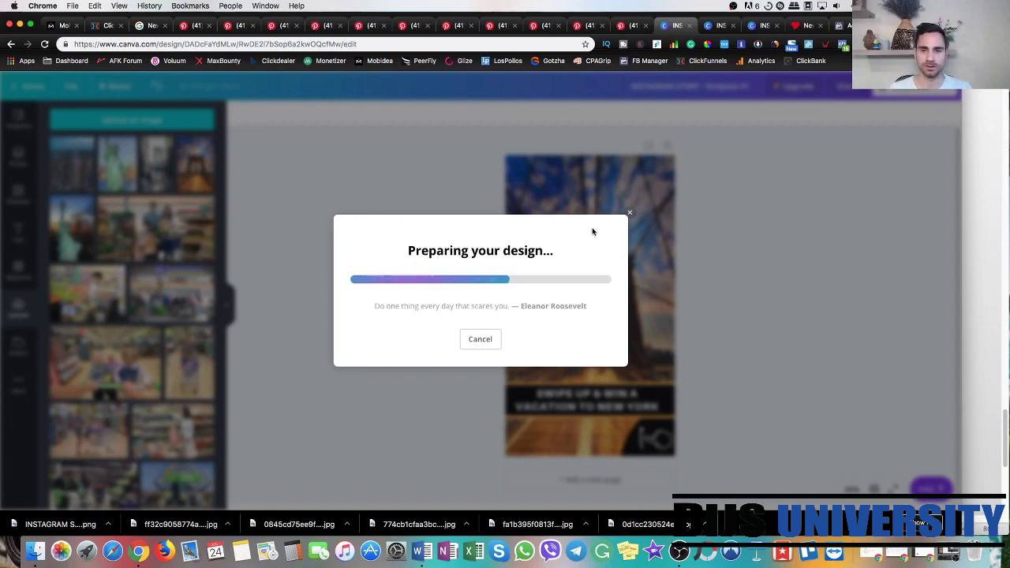
left_click(778, 229)
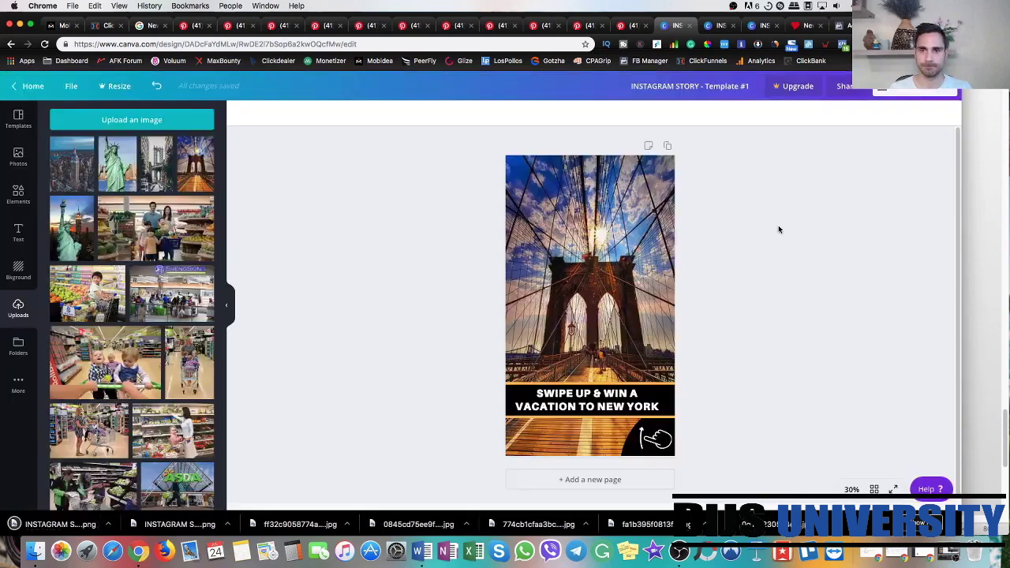
left_click(574, 298)
key("Delete")
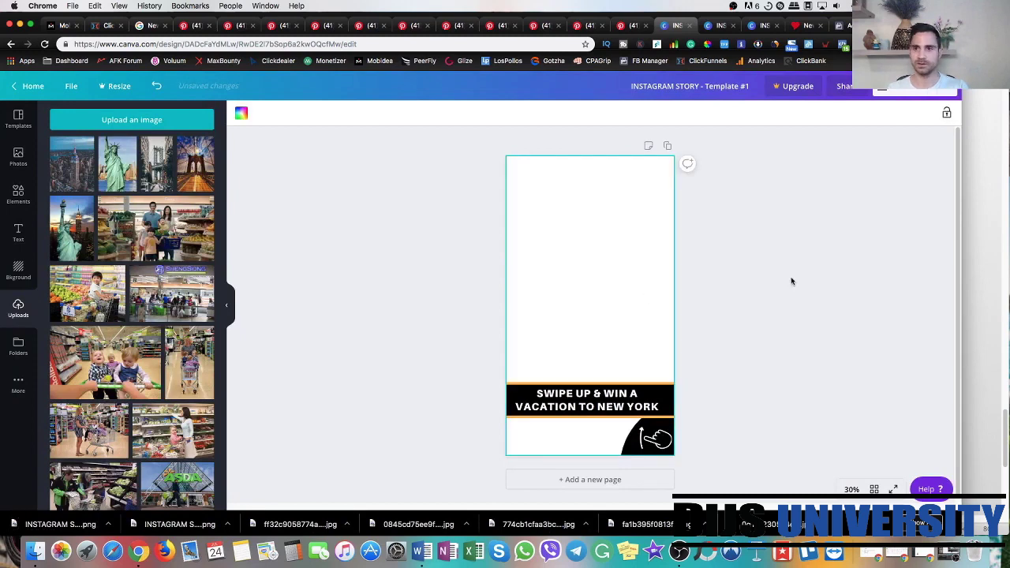
- In the "INSTAGRAM STORY - Template Correct" design, change the banner text to "SWIPE UP & WIN A VACATION TO NEW YORK"
left_click(720, 25)
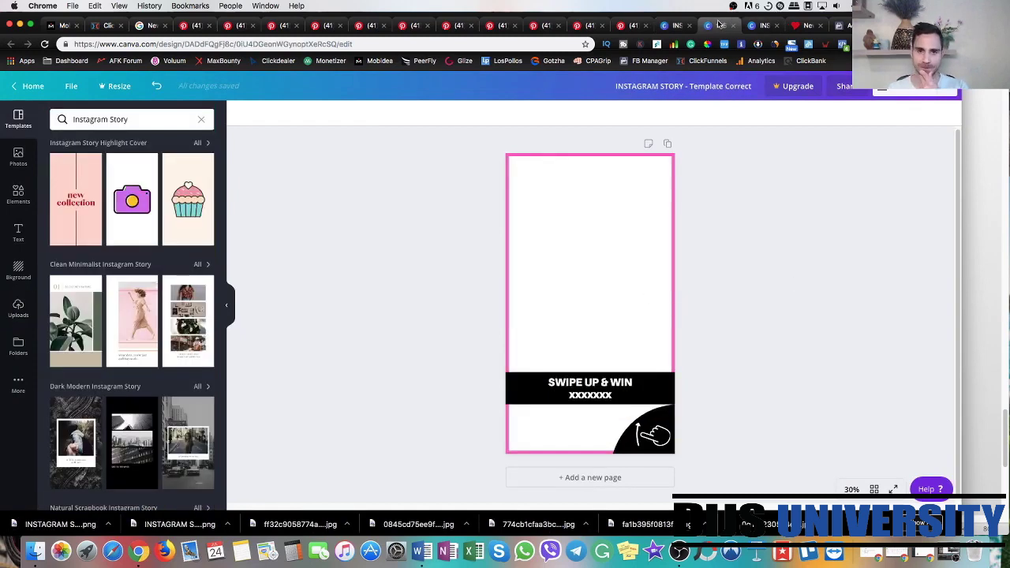
left_click(584, 395)
double_click(588, 394)
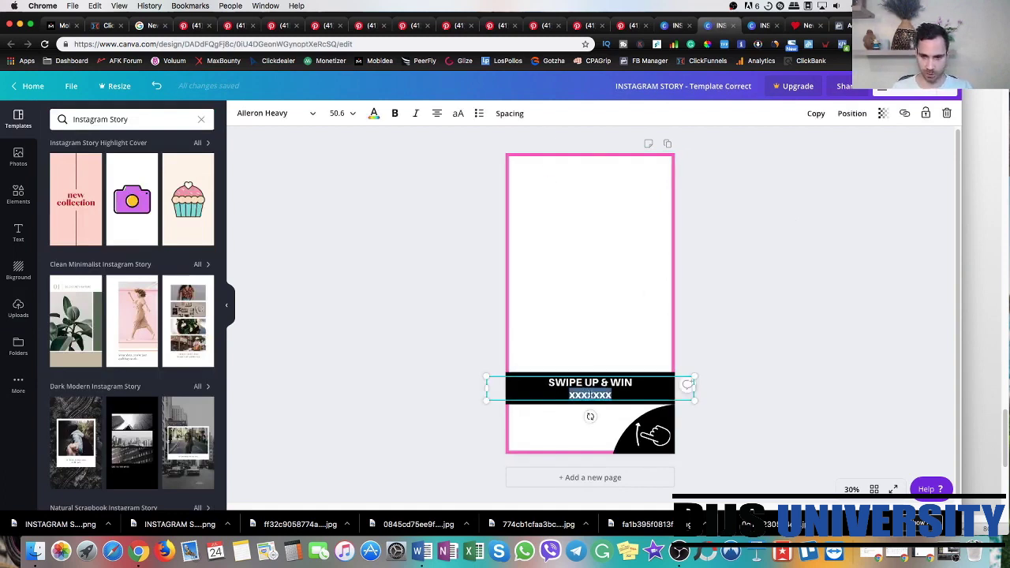
left_click(639, 383)
type("A")
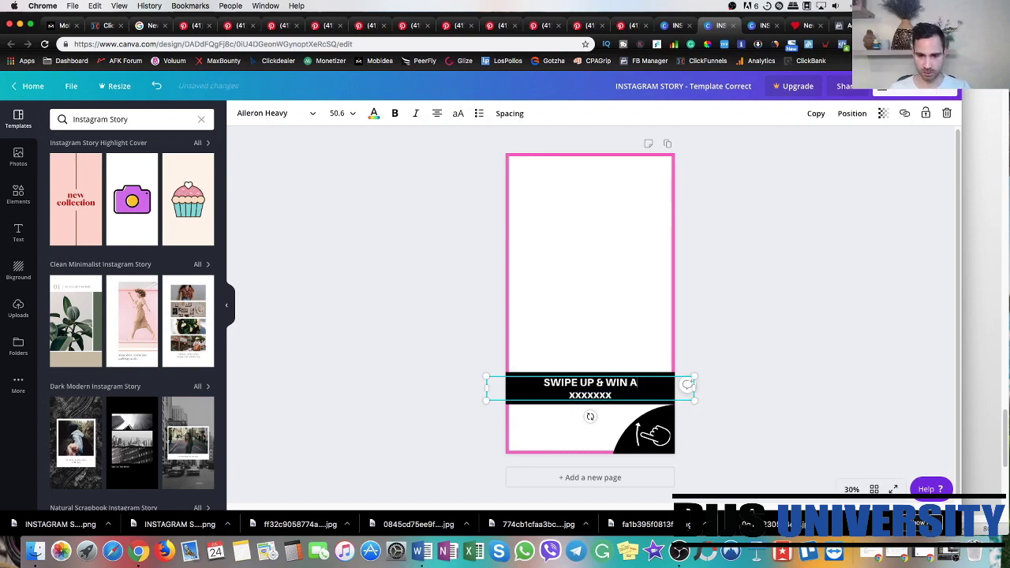
double_click(596, 395)
type("VACA")
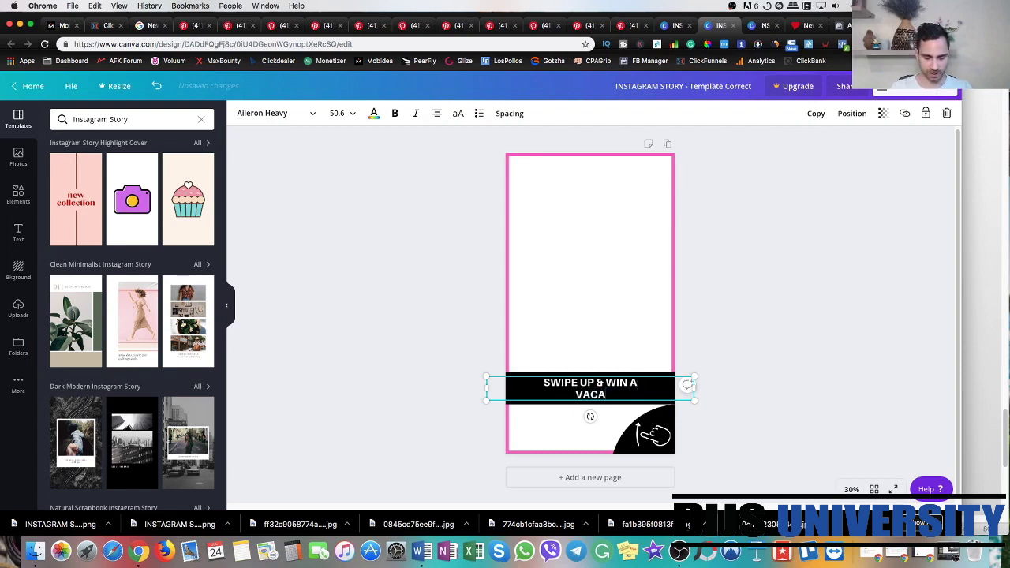
type("TION TO NEW YORK")
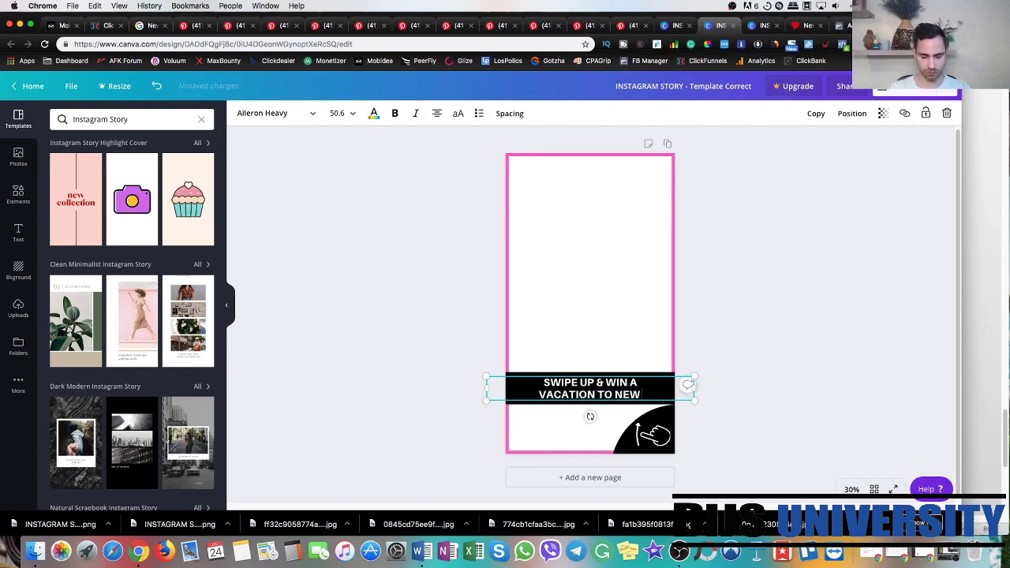
left_click(784, 290)
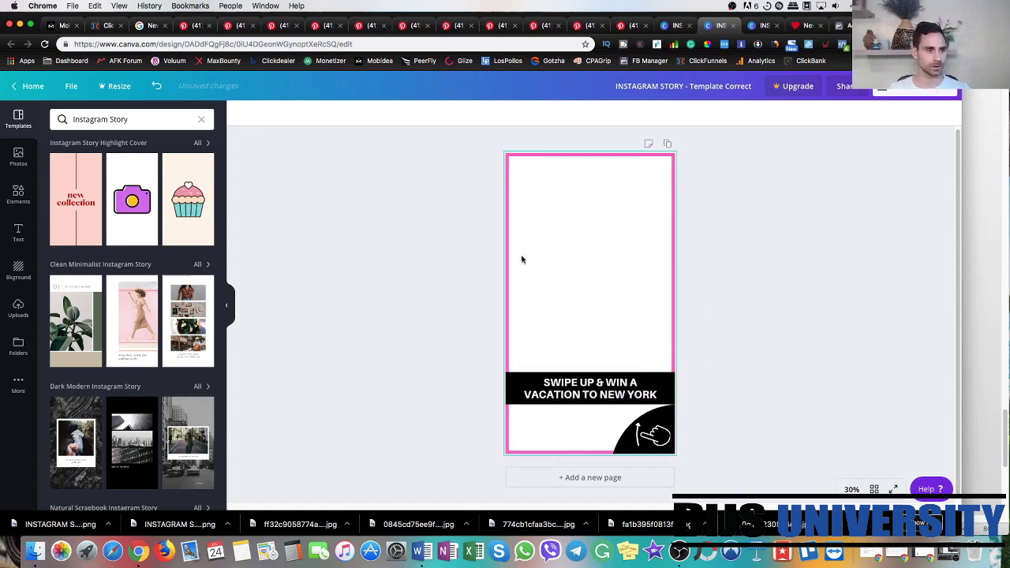
- Place the uploaded grey Manhattan Bridge street image on the story page and enlarge it to cover the whole page
left_click(16, 308)
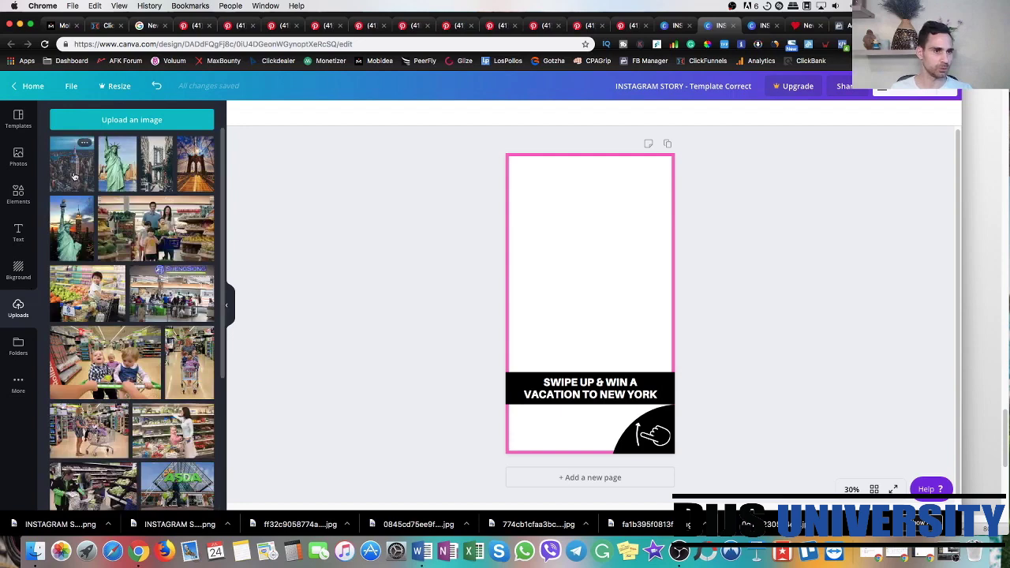
left_click_drag(162, 162, 571, 247)
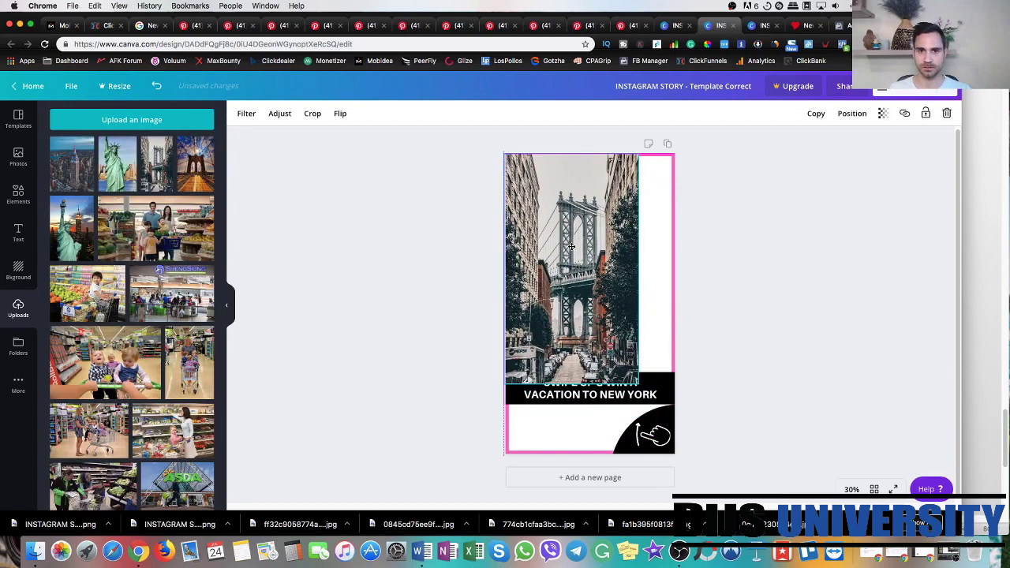
left_click_drag(638, 384, 702, 439)
left_click_drag(503, 154, 472, 120)
- Raise the bridge image's saturation to about 29 and send the image behind the frame and banner
left_click(280, 113)
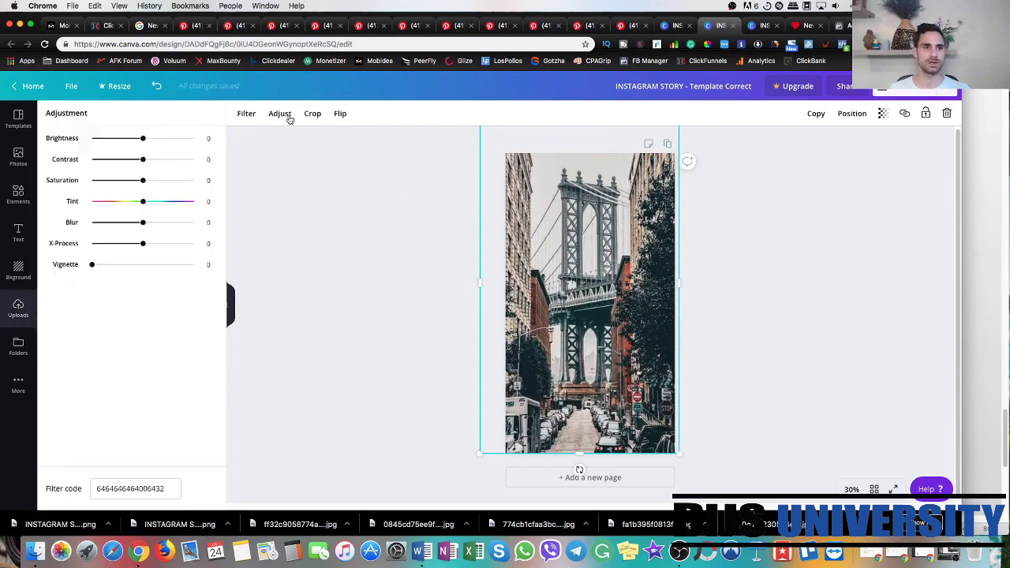
left_click_drag(143, 180, 157, 182)
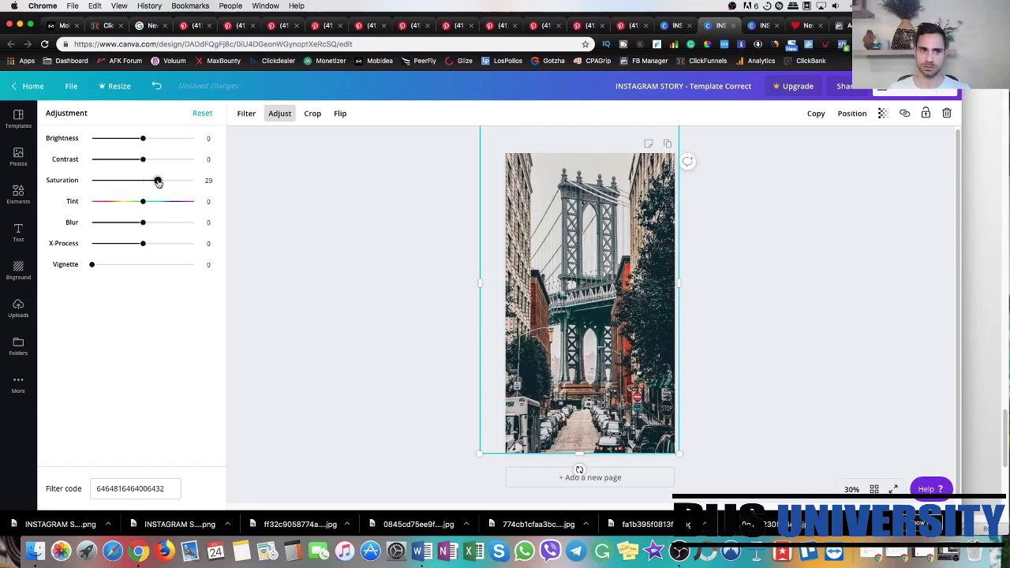
left_click(838, 249)
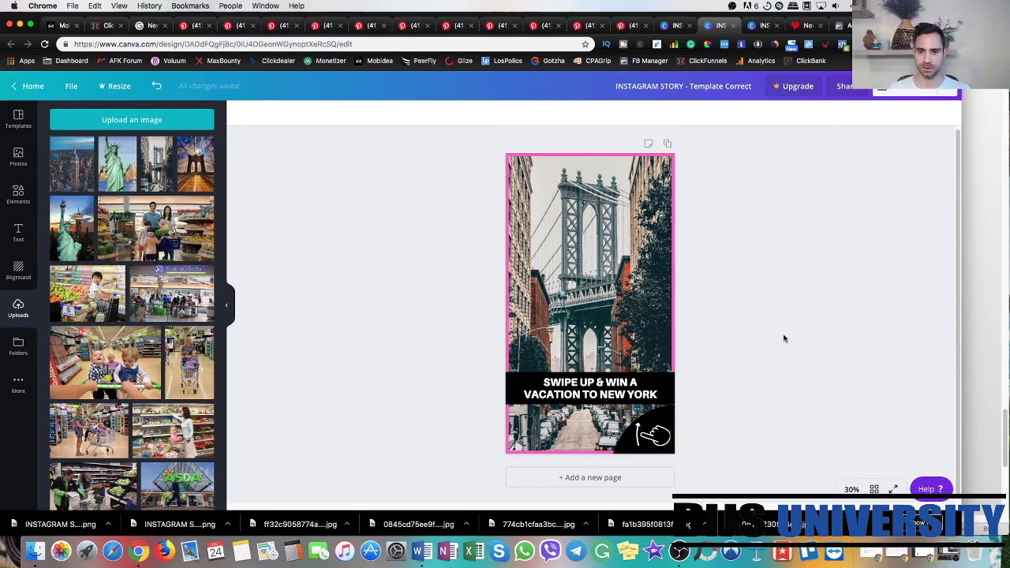
- Lower the black banner band slightly to meet the swipe-up corner shape and centre its text on it again
left_click(576, 394)
left_click_drag(576, 394, 577, 354)
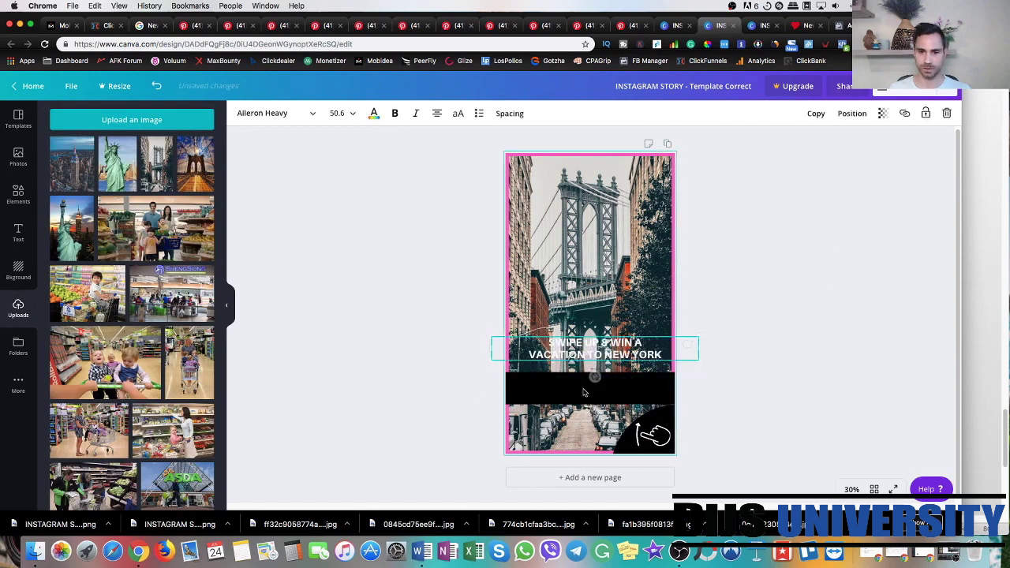
left_click(579, 393)
left_click_drag(579, 393, 578, 404)
left_click(591, 348)
left_click_drag(591, 348, 586, 398)
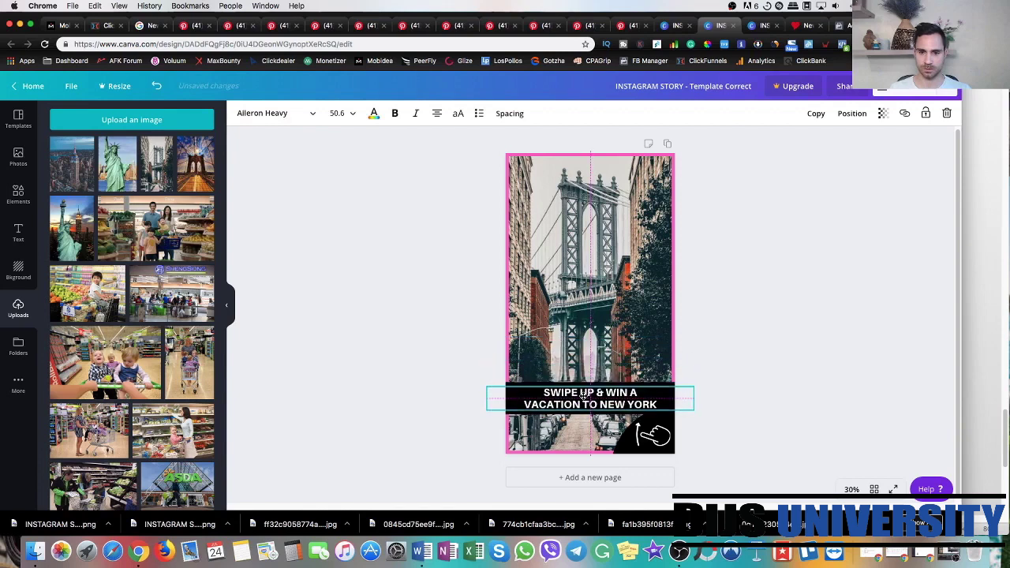
left_click(417, 298)
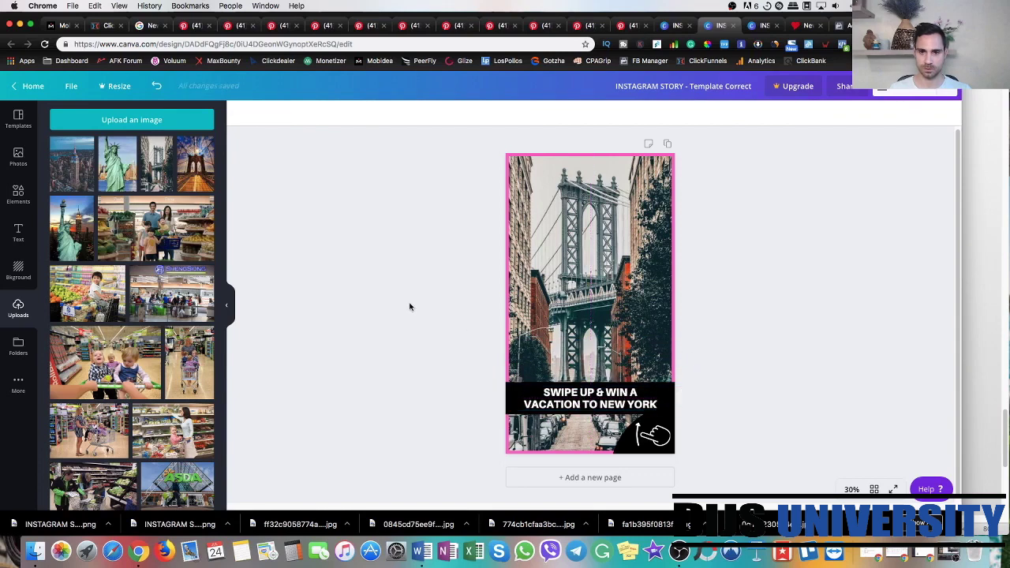
- Recolour the pink frame around the story with a custom light red, about #ff7474
left_click(542, 237)
left_click(241, 113)
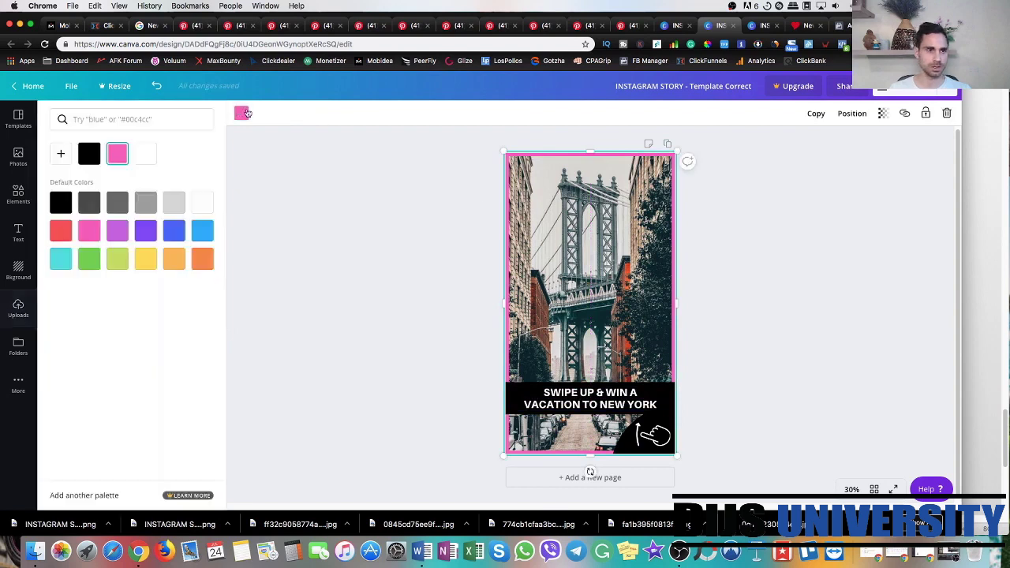
left_click(175, 264)
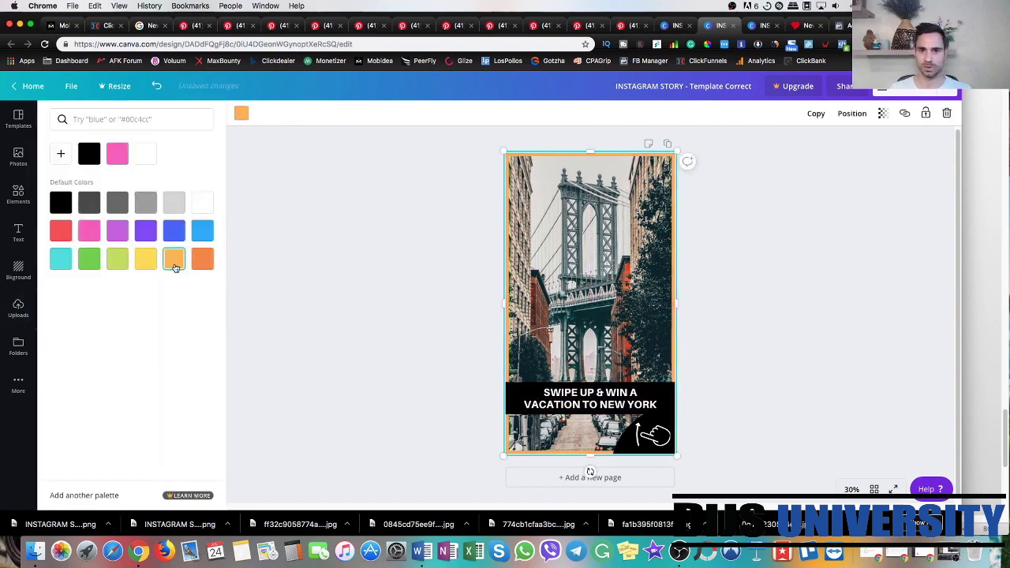
left_click(202, 260)
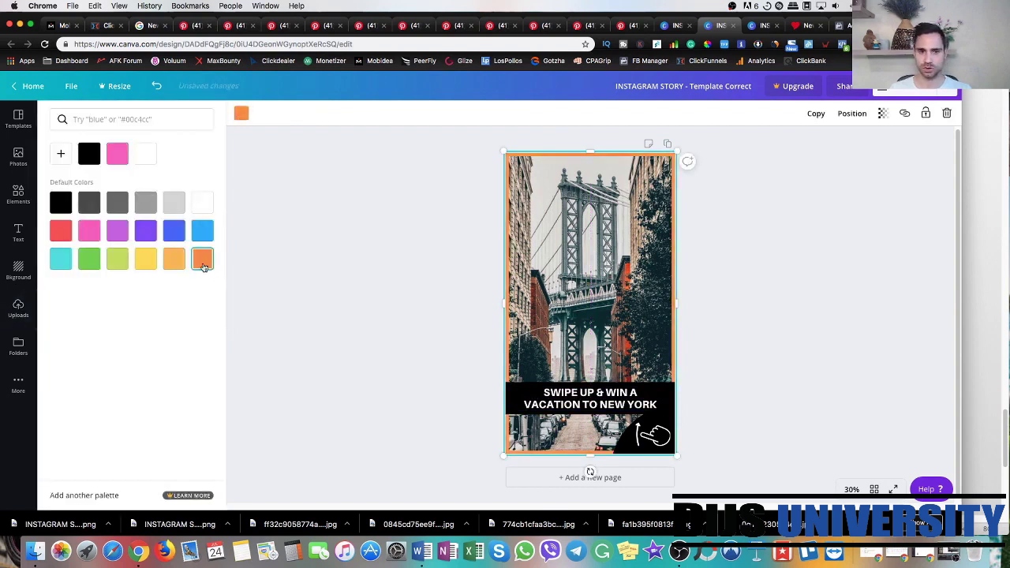
left_click(60, 230)
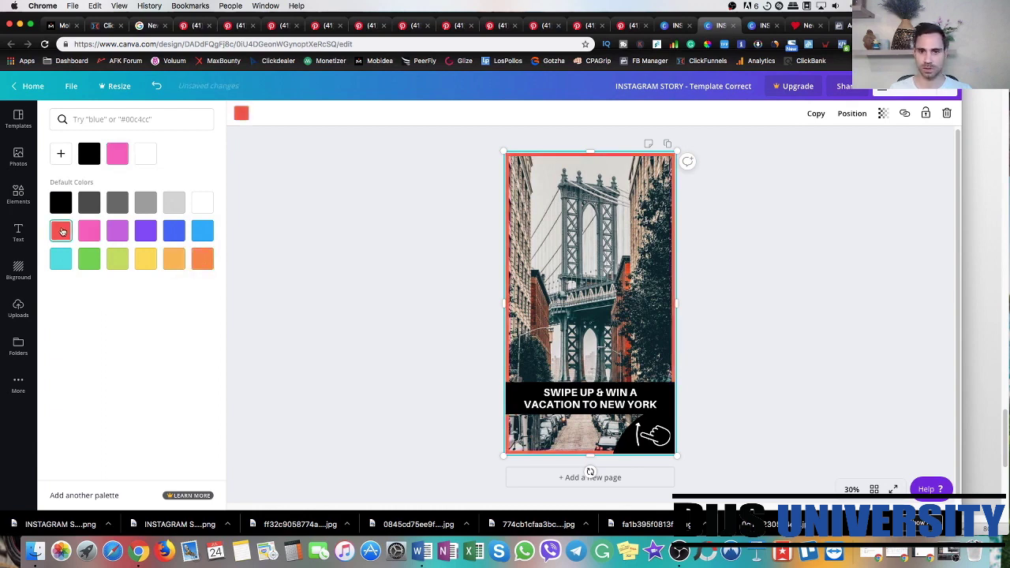
left_click(60, 153)
left_click(140, 182)
left_click_drag(139, 182, 131, 180)
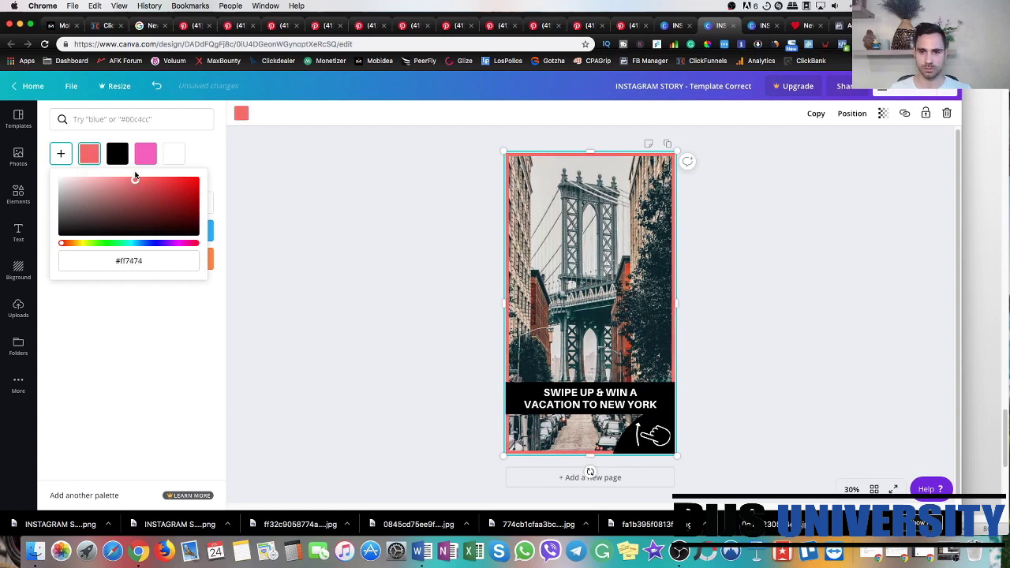
left_click_drag(136, 172, 134, 180)
left_click(352, 247)
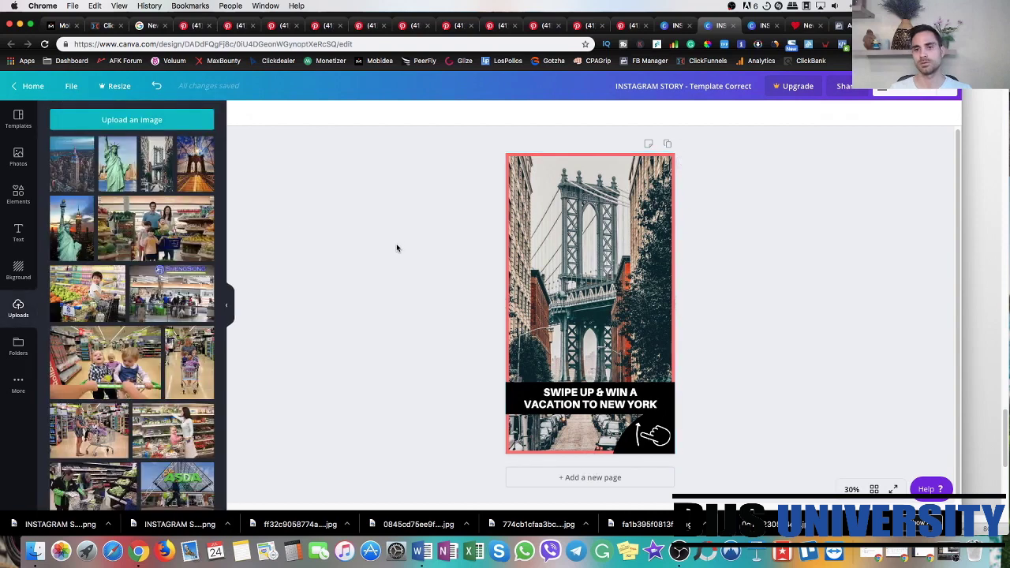
- Enlarge the banner text to about size 53.5 and keep it centred on the black band
left_click(588, 402)
left_click_drag(486, 397, 439, 357)
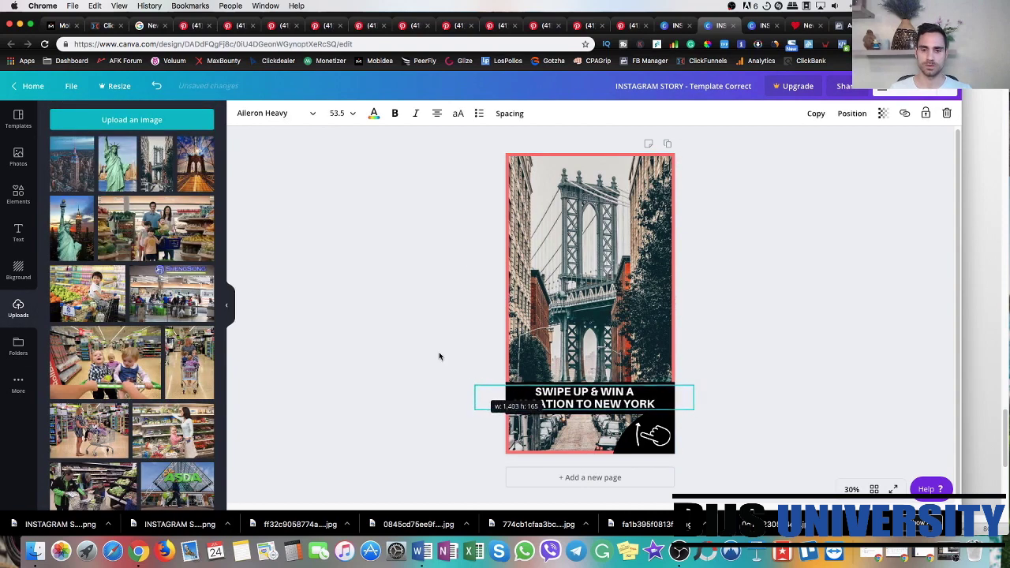
left_click(417, 344)
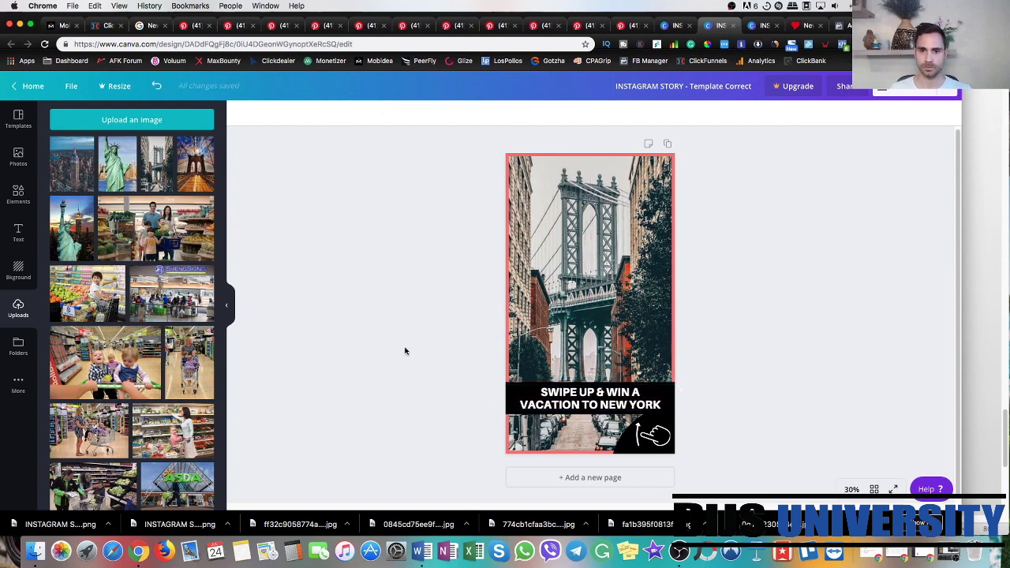
left_click_drag(631, 430, 630, 431)
- On the kisspng New York Logo page, download the one-line "I love NY" logo PNG and complete the robot check
left_click(811, 26)
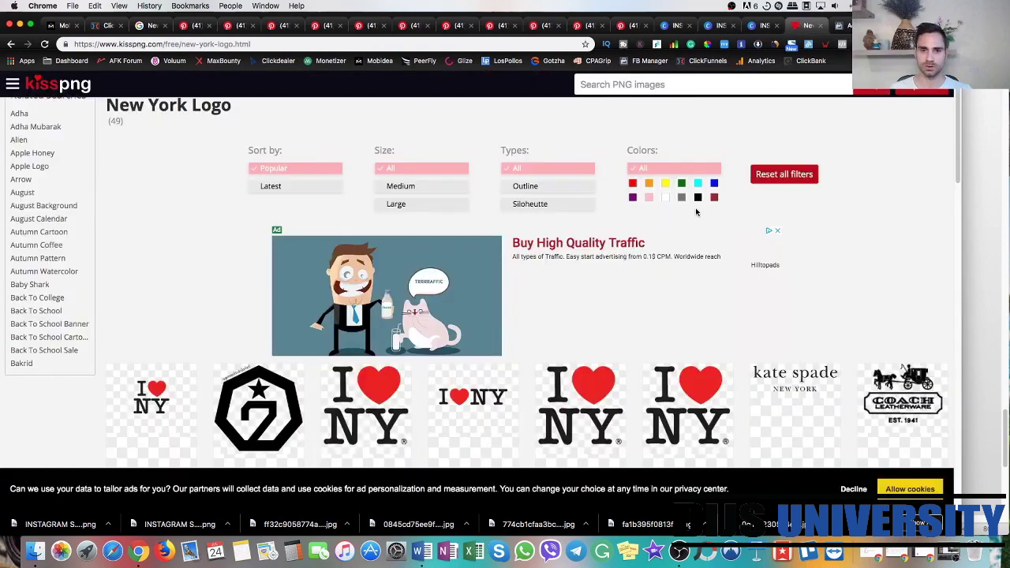
scroll(559, 323, "down", 5)
mouse_move(464, 239)
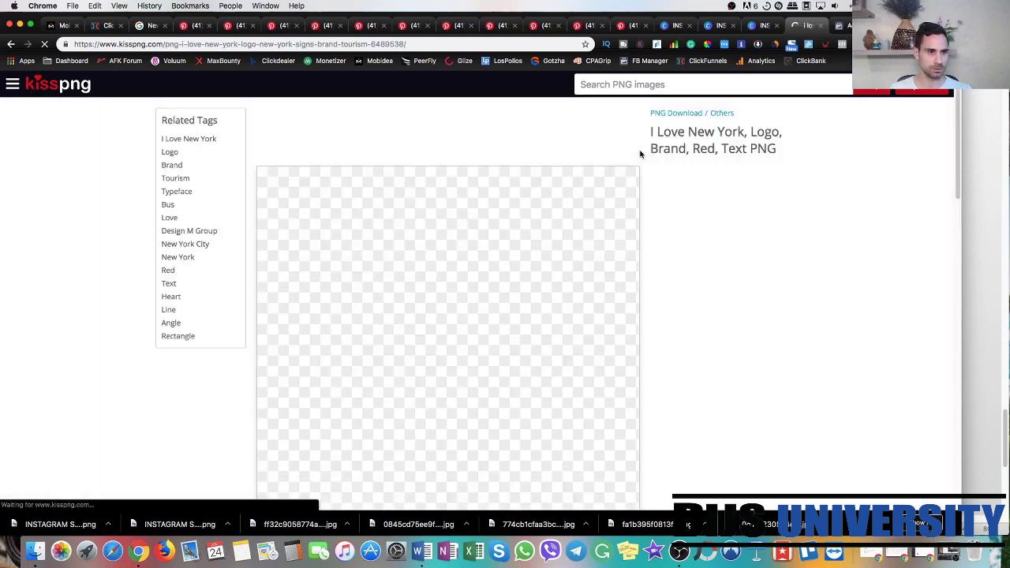
left_click(736, 294)
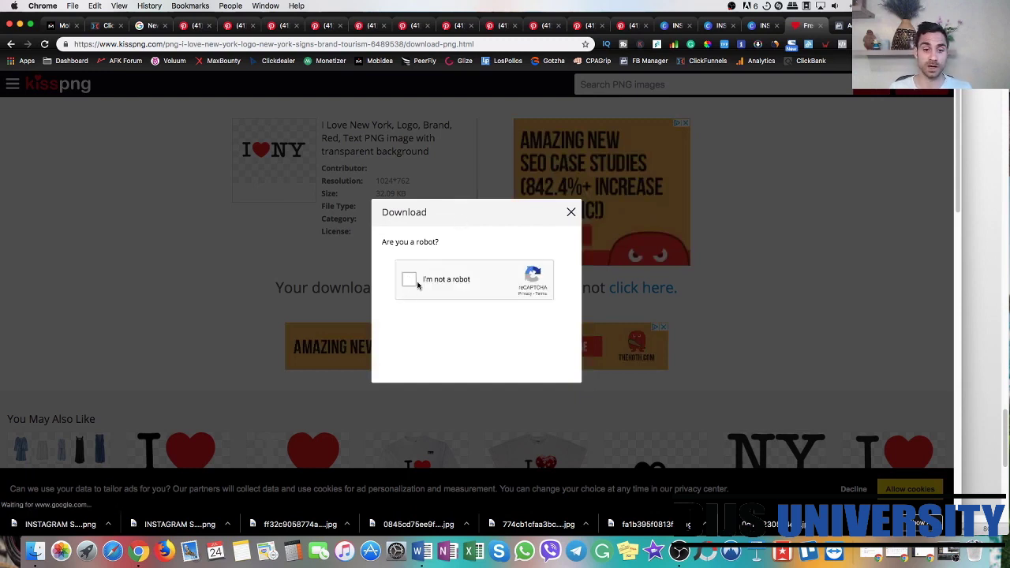
left_click(461, 281)
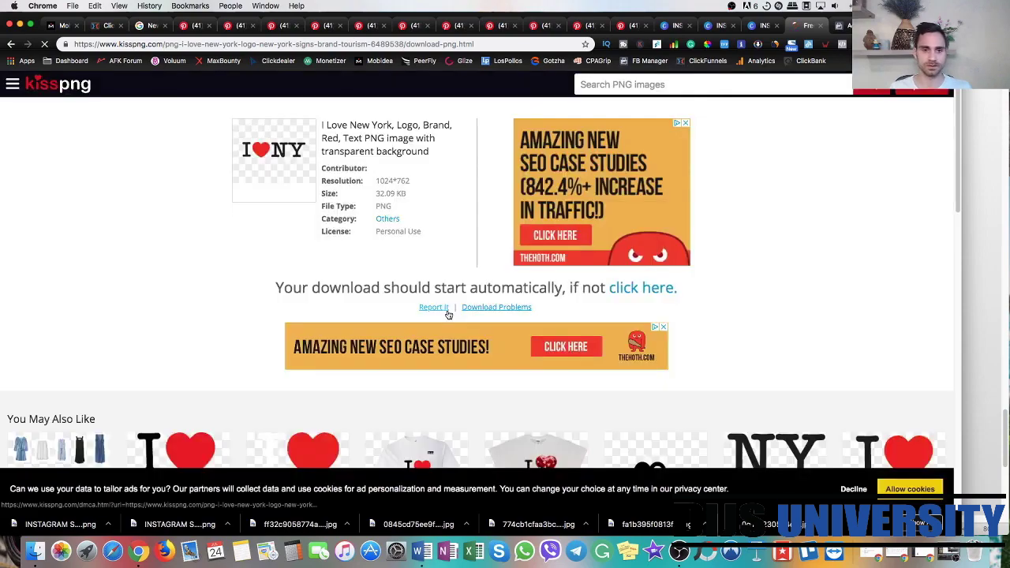
scroll(822, 341, "down", 5)
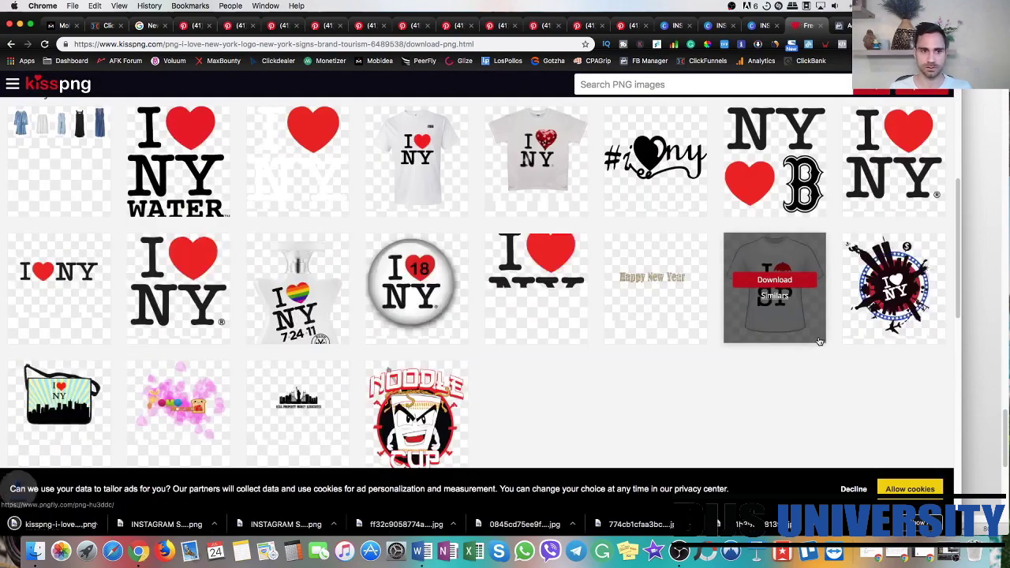
scroll(672, 356, "down", 3)
scroll(675, 357, "up", 4)
scroll(674, 356, "down", 5)
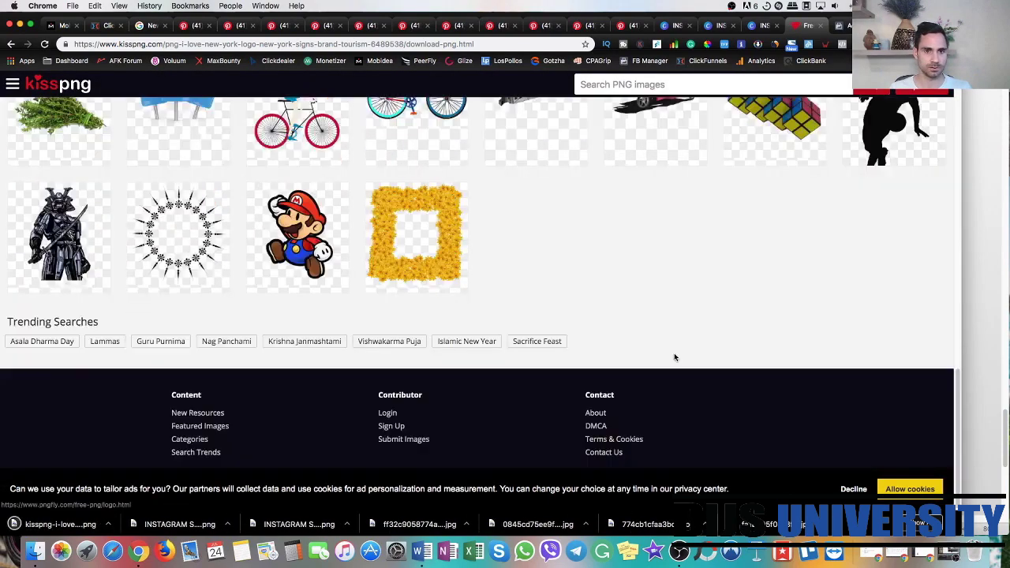
scroll(674, 353, "up", 10)
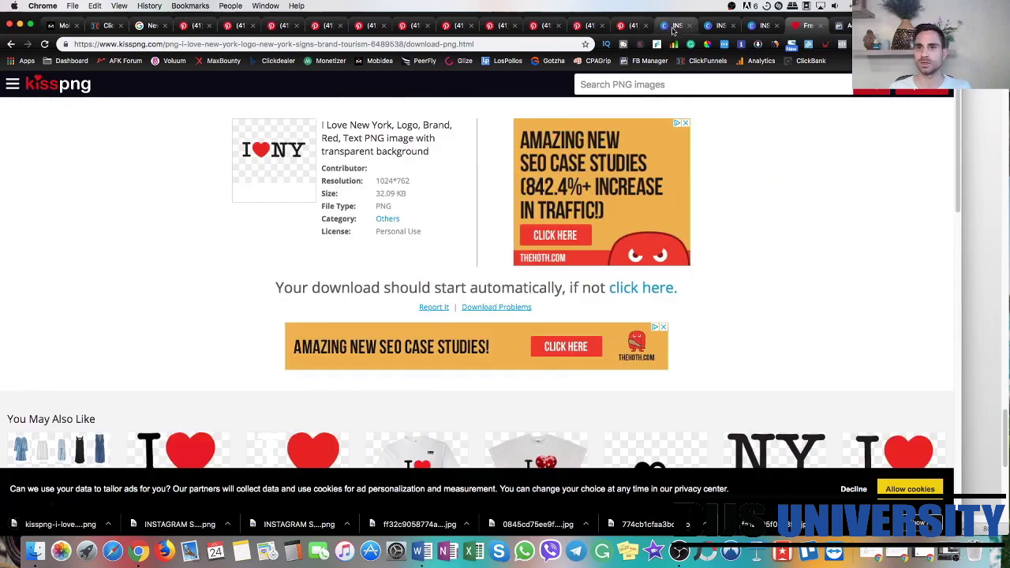
- Upload the downloaded "I love NY" logo to the Canva story design and place it, slightly tilted, over the bridge's tower
left_click(717, 26)
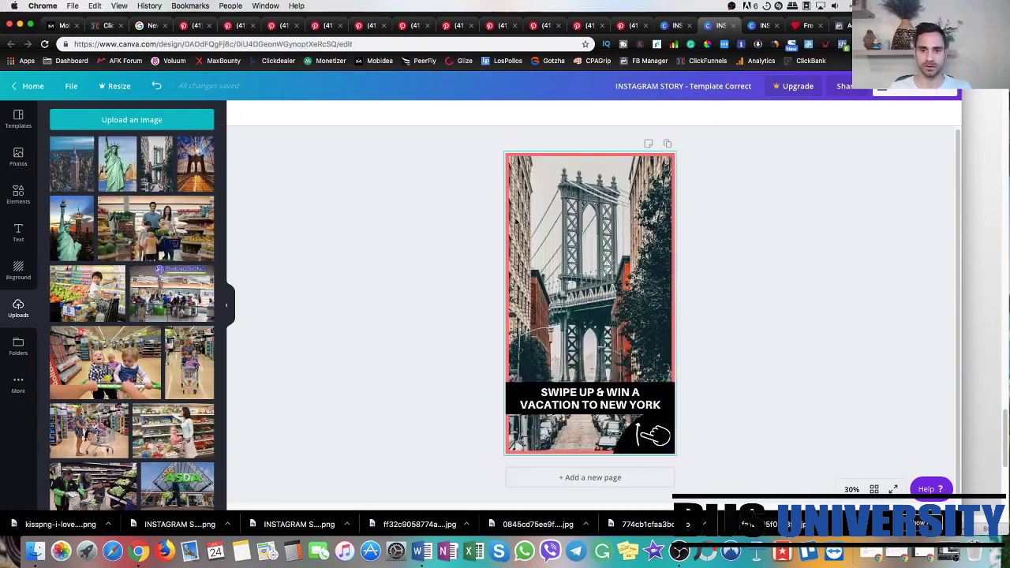
left_click_drag(53, 509, 96, 247)
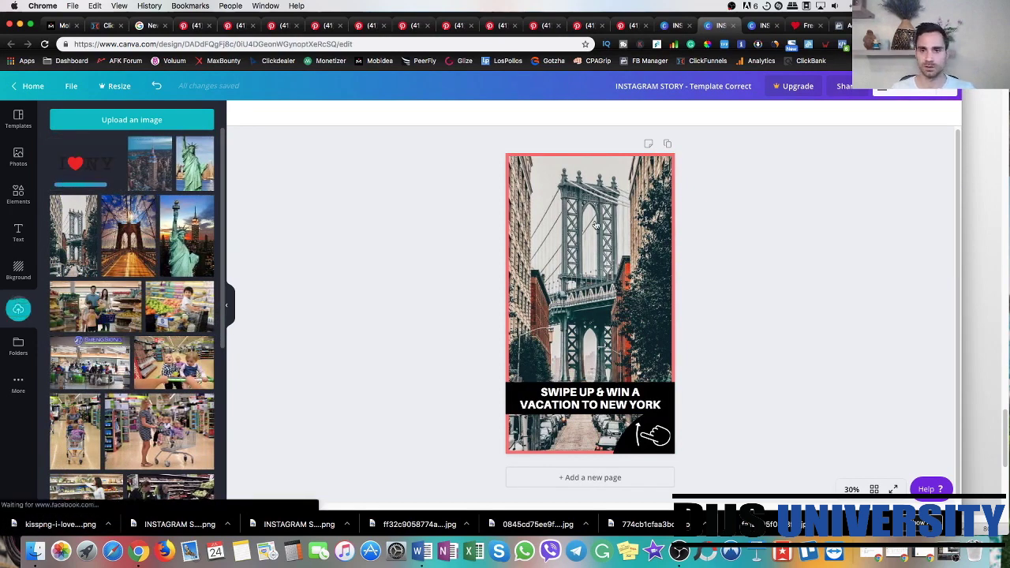
left_click_drag(521, 255, 582, 299)
left_click_drag(629, 332, 584, 239)
left_click_drag(544, 270, 586, 242)
left_click_drag(592, 299, 596, 300)
left_click_drag(592, 245, 594, 251)
left_click(366, 202)
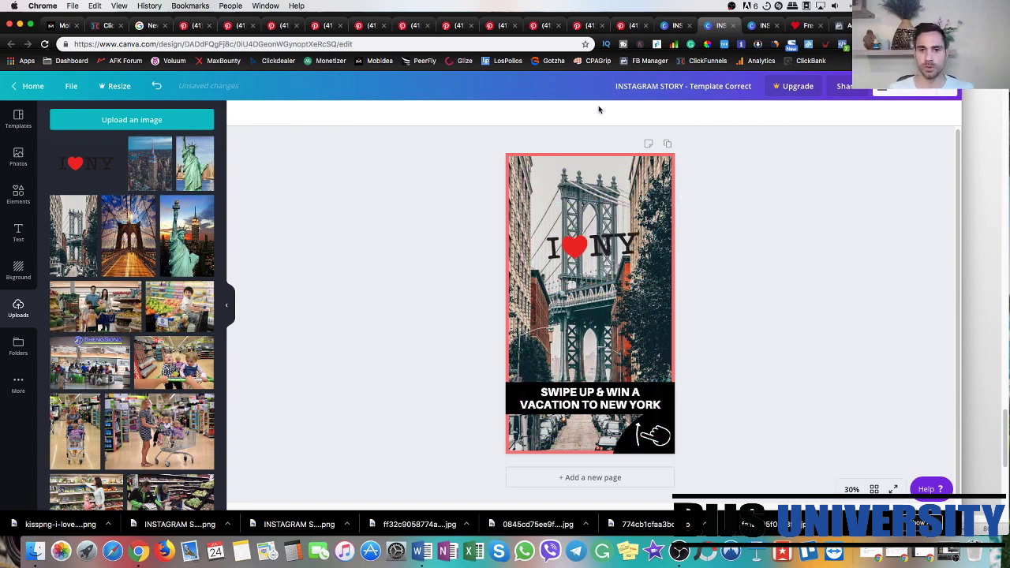
- Change the story frame's colour to the custom red #ff6e6e
left_click(588, 162)
left_click(241, 114)
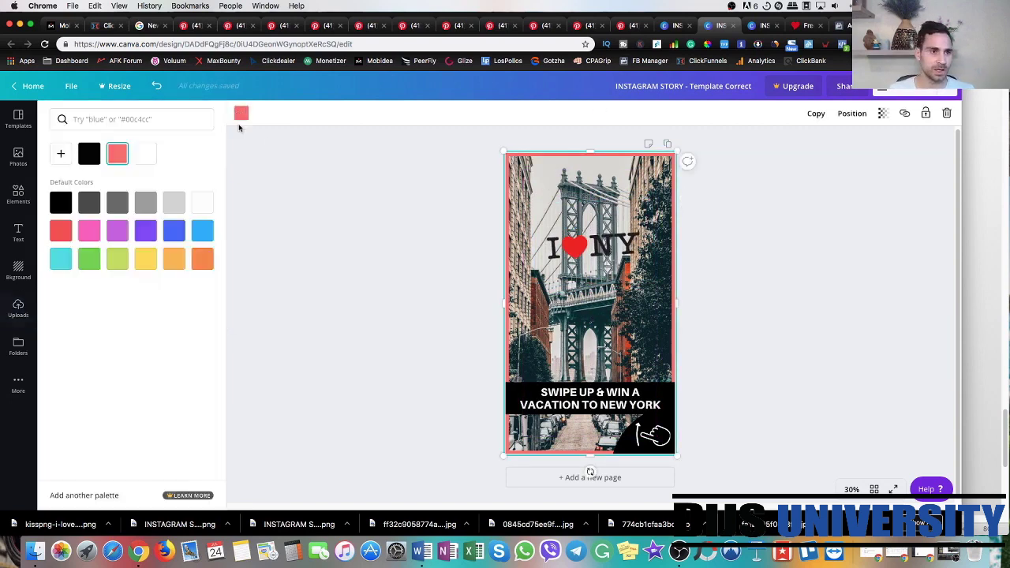
left_click(61, 154)
left_click(134, 182)
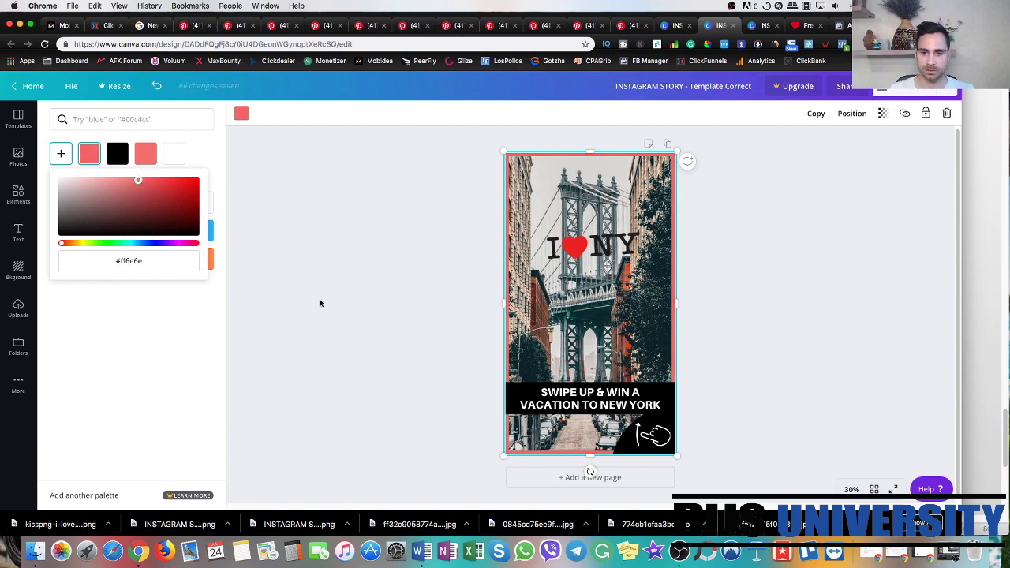
left_click(378, 295)
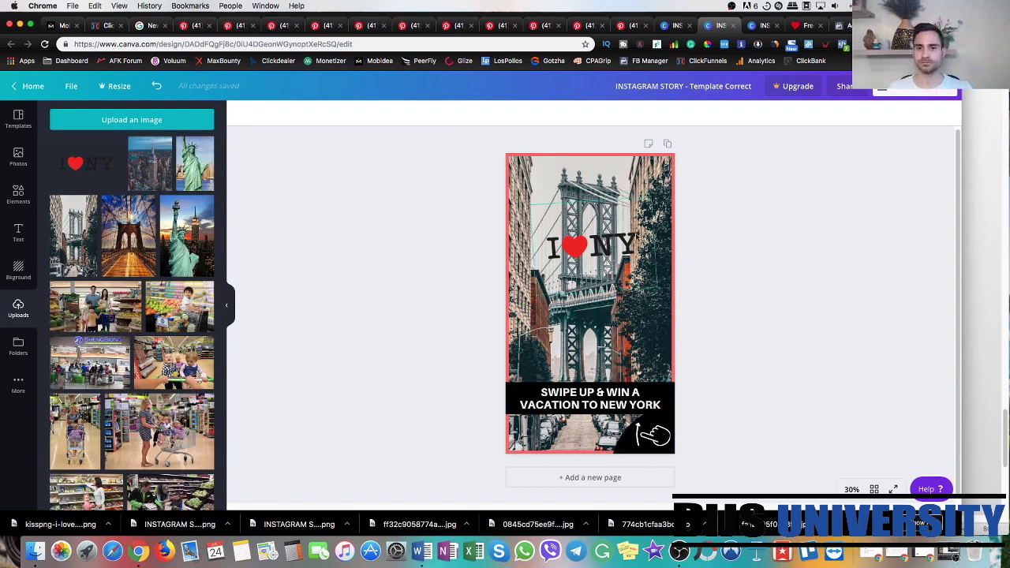
- Enlarge the tilted "I love NY" logo and recentre it over the bridge
left_click(600, 246)
left_click_drag(532, 298, 514, 313)
left_click_drag(592, 252, 609, 242)
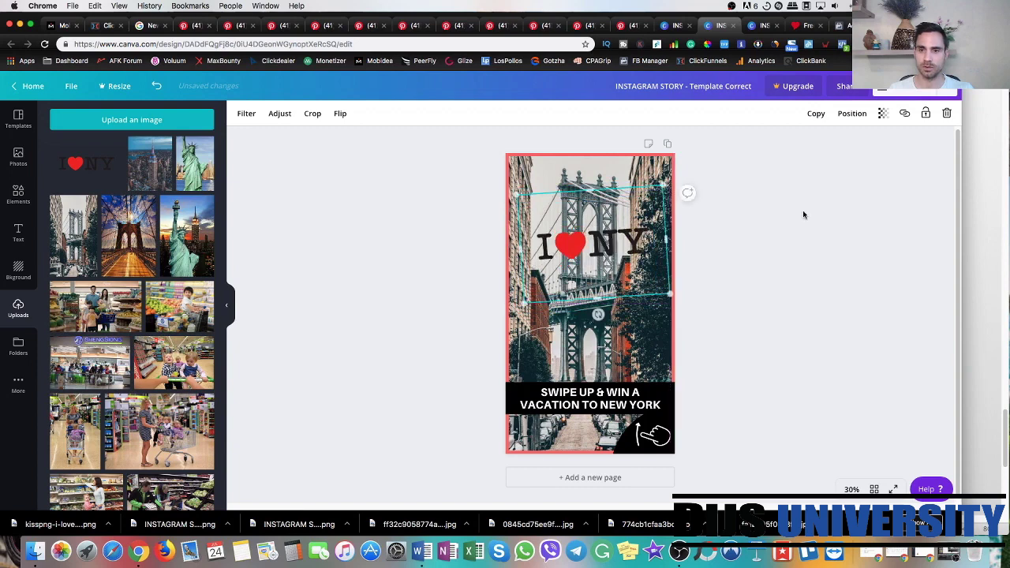
left_click(796, 210)
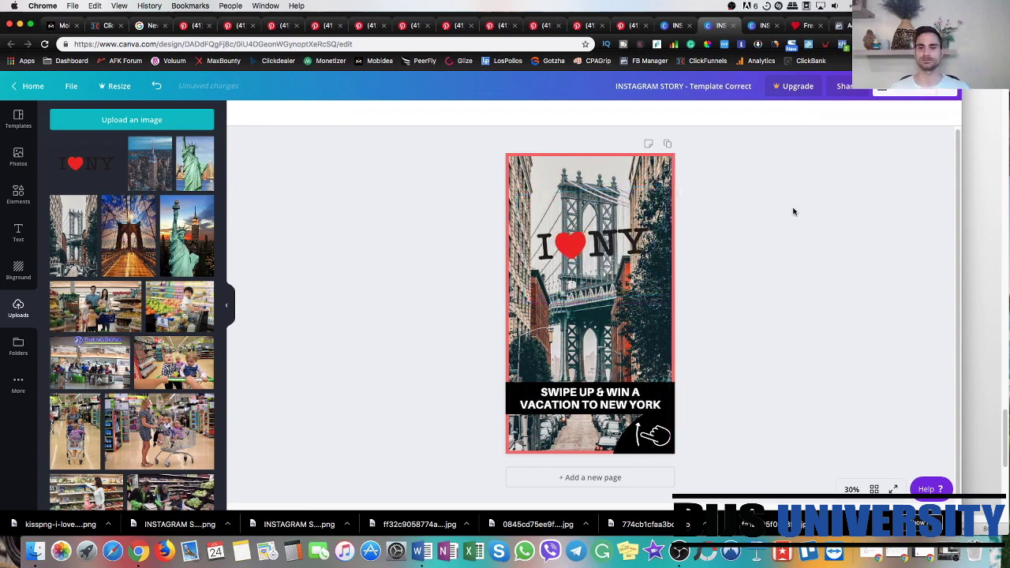
- Download the finished "I love NY" bridge story as a PNG and dismiss the Canva Pro offer
left_click(915, 87)
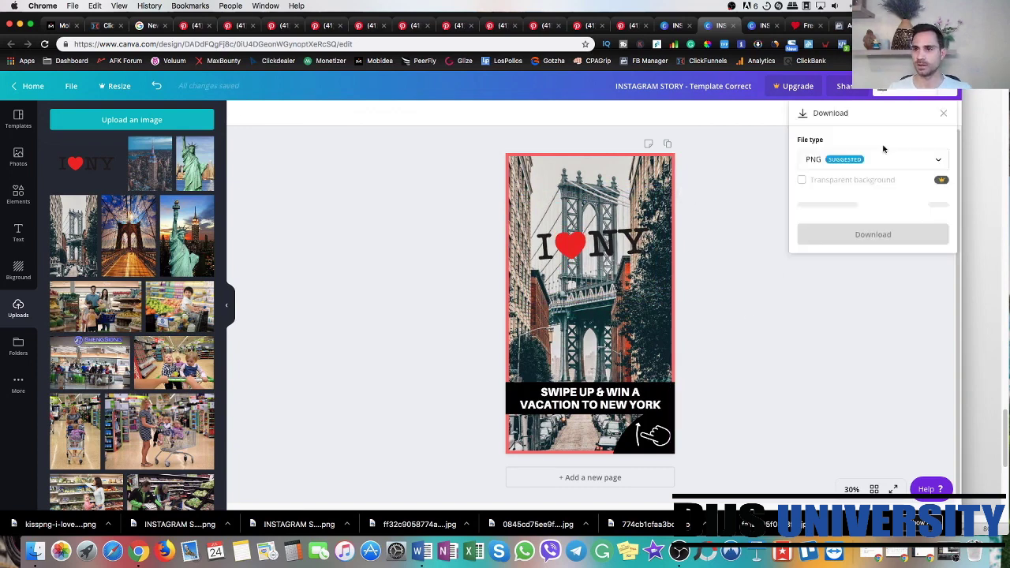
left_click(868, 209)
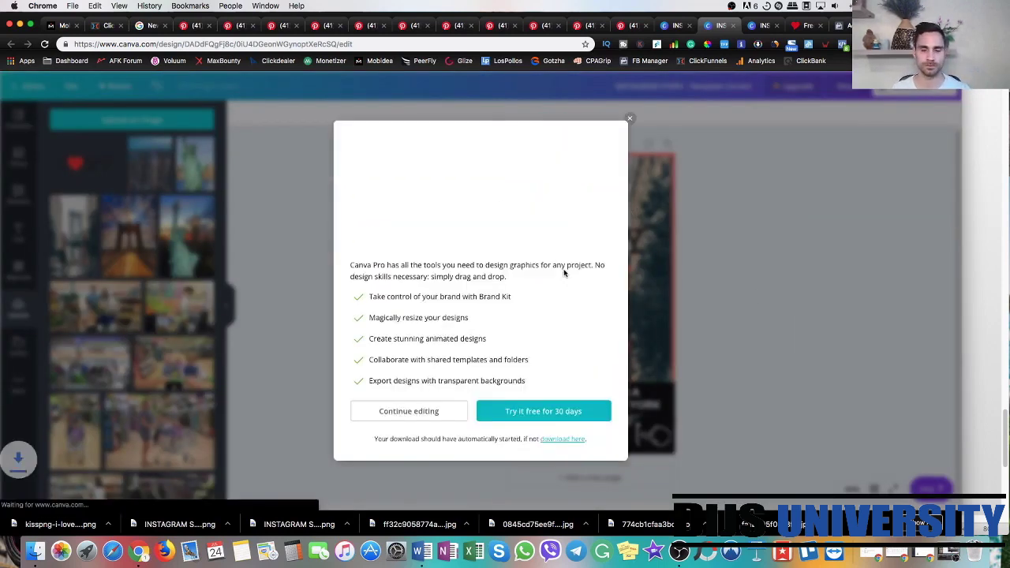
left_click(735, 162)
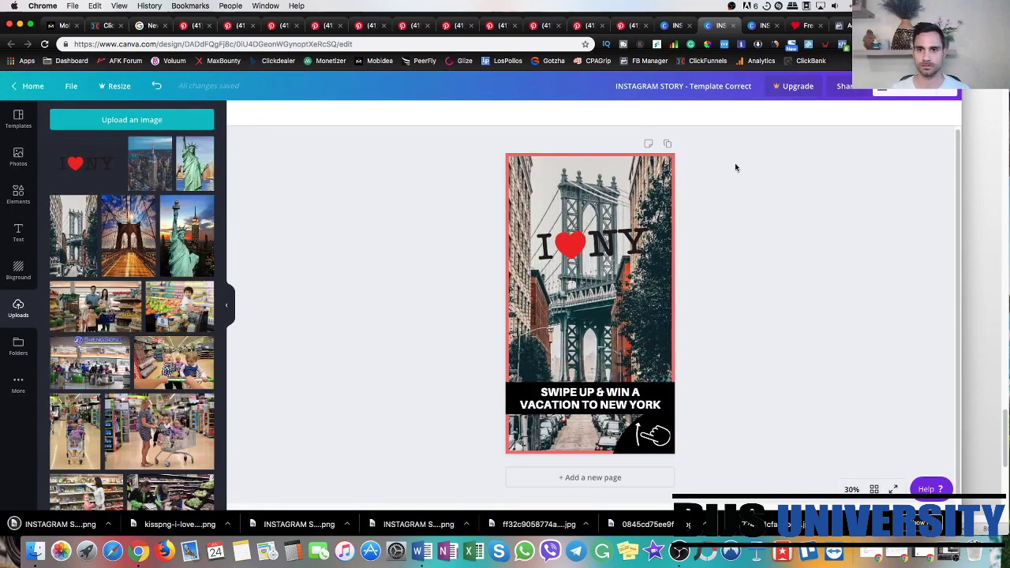
- Delete the "I love NY" logo and the bridge photo from the story, moving the red frame aside to reach the photo
left_click(594, 245)
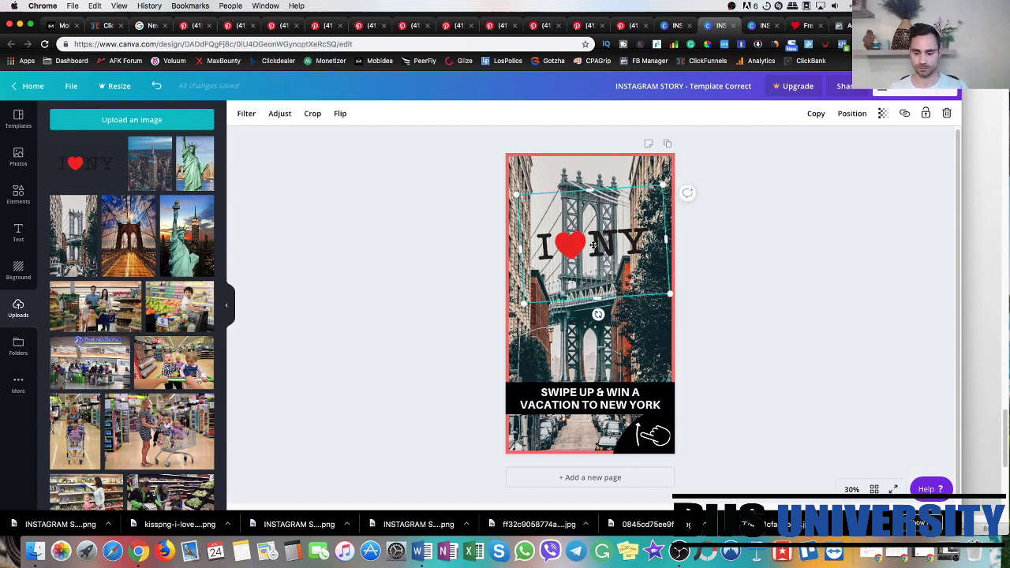
key("Delete")
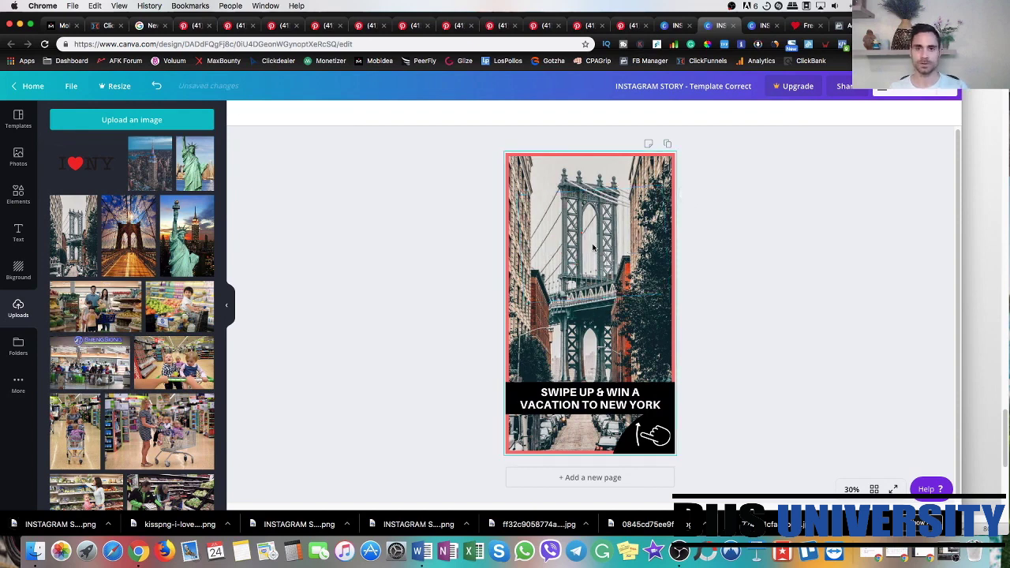
left_click_drag(553, 273, 599, 273)
left_click(527, 271)
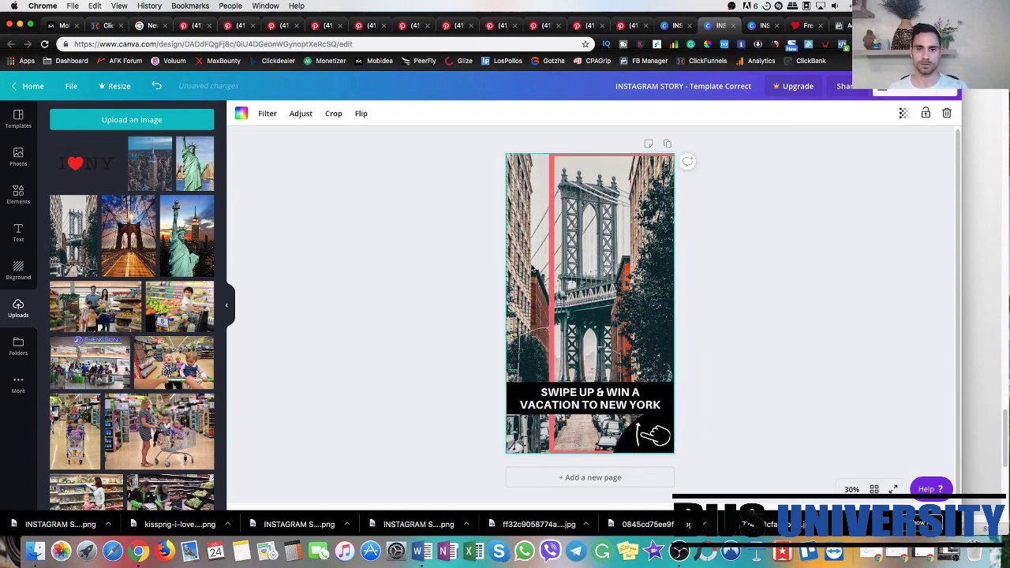
key("Delete")
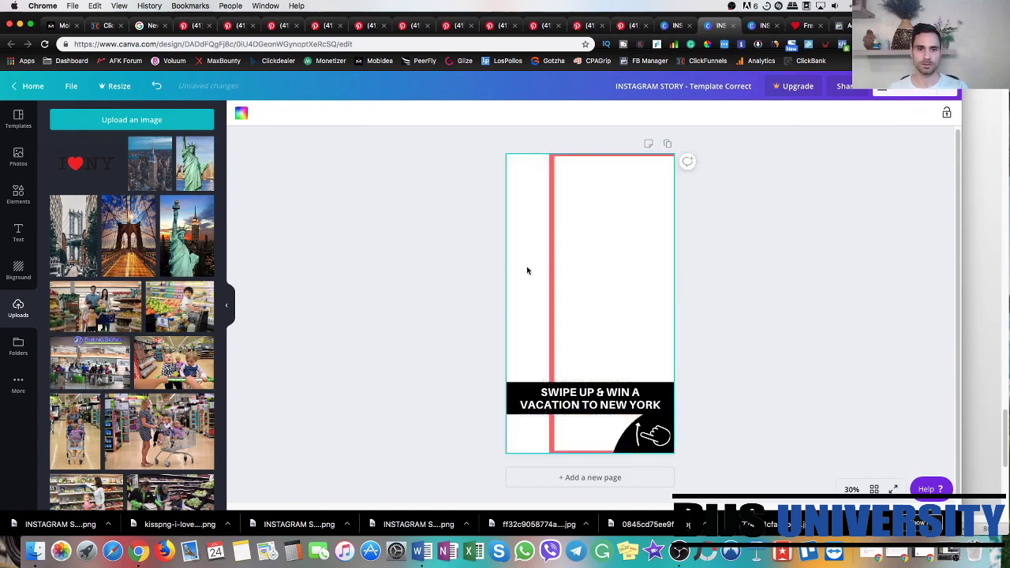
- Insert the uploaded Empire State Building skyline photo, enlarge it to cover the whole story and send it behind the frame and text
left_click(153, 170)
left_click_drag(619, 305, 601, 240)
left_click_drag(640, 320, 777, 459)
mouse_move(625, 369)
left_mouse_down()
mouse_move(601, 369)
mouse_move(610, 369)
left_mouse_up()
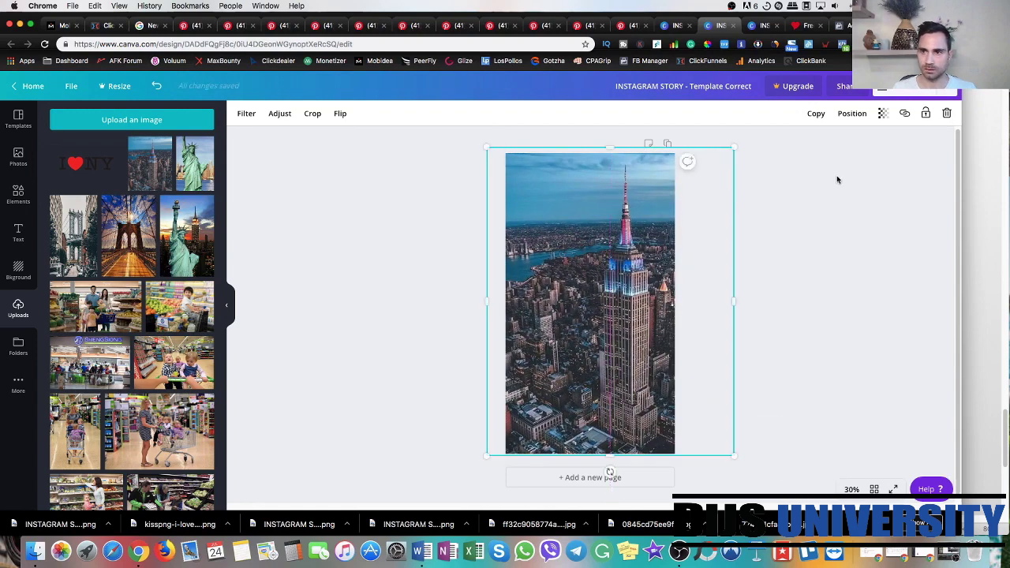
left_click(852, 113)
left_click(819, 146)
left_click(819, 145)
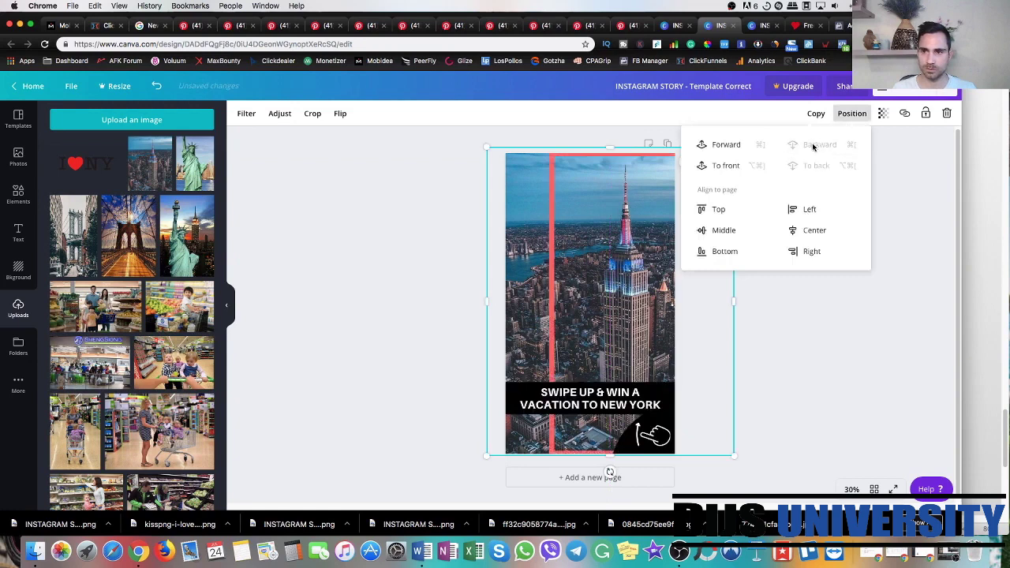
- Move the red frame back into line with the story's edges
left_click(602, 287)
left_click(568, 292)
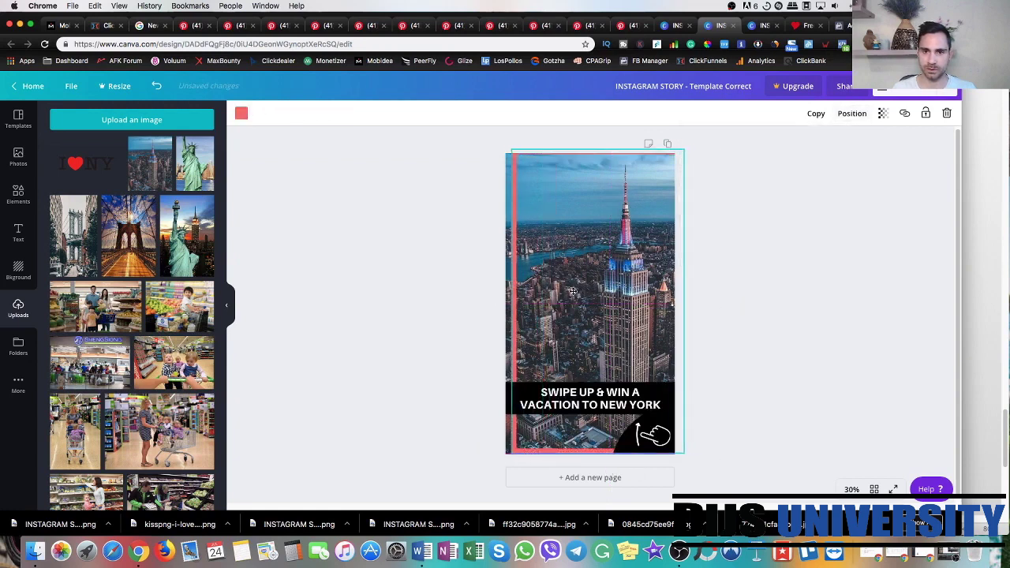
left_click_drag(568, 292, 567, 294)
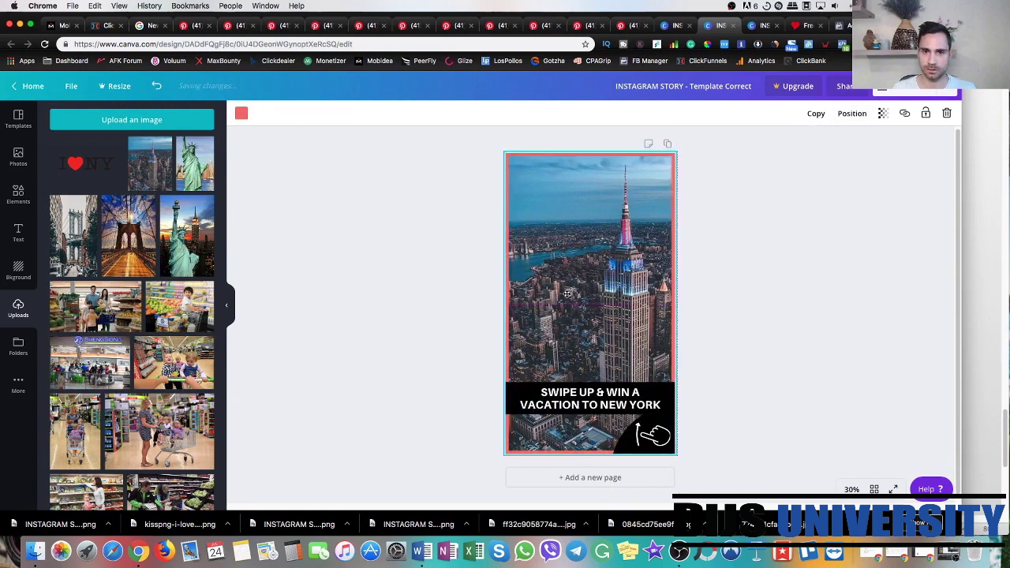
left_click(368, 257)
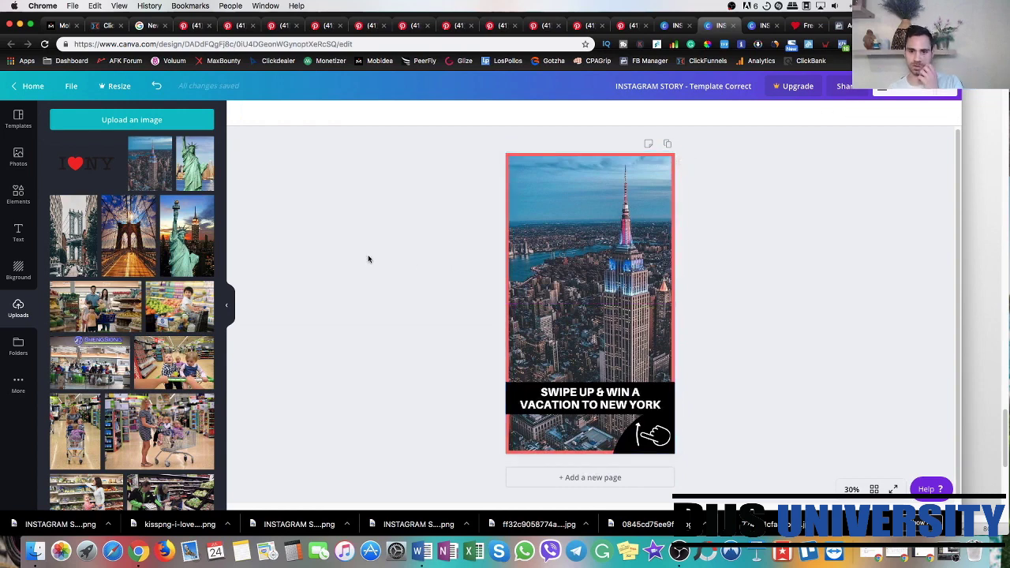
- Shift the skyline photo within the background so the Empire State Building is centred, and realign the red frame around it
left_click_drag(608, 282, 639, 281)
left_click(513, 288)
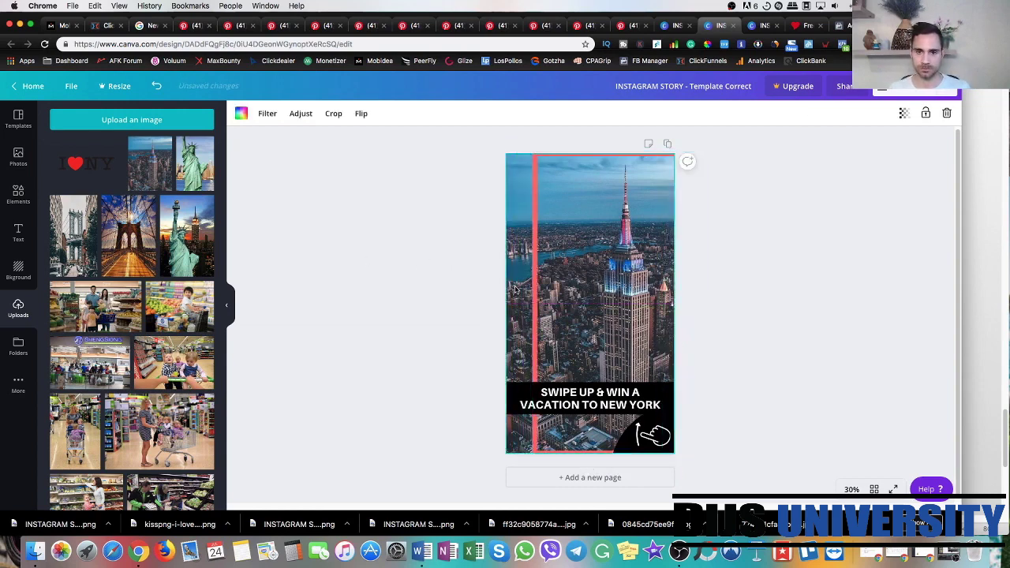
double_click(515, 290)
left_click_drag(515, 289, 486, 283)
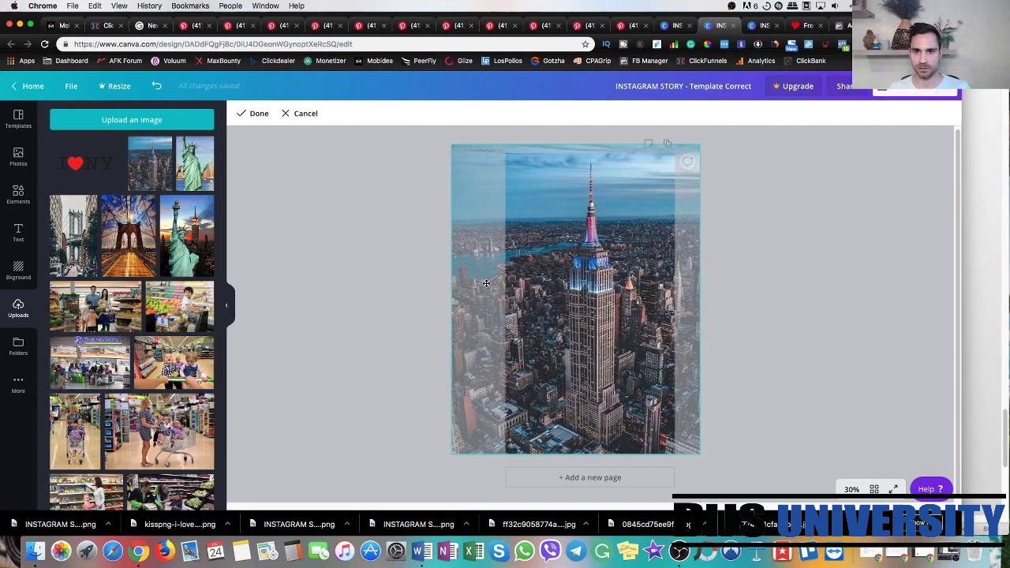
left_click(397, 250)
left_click(571, 268)
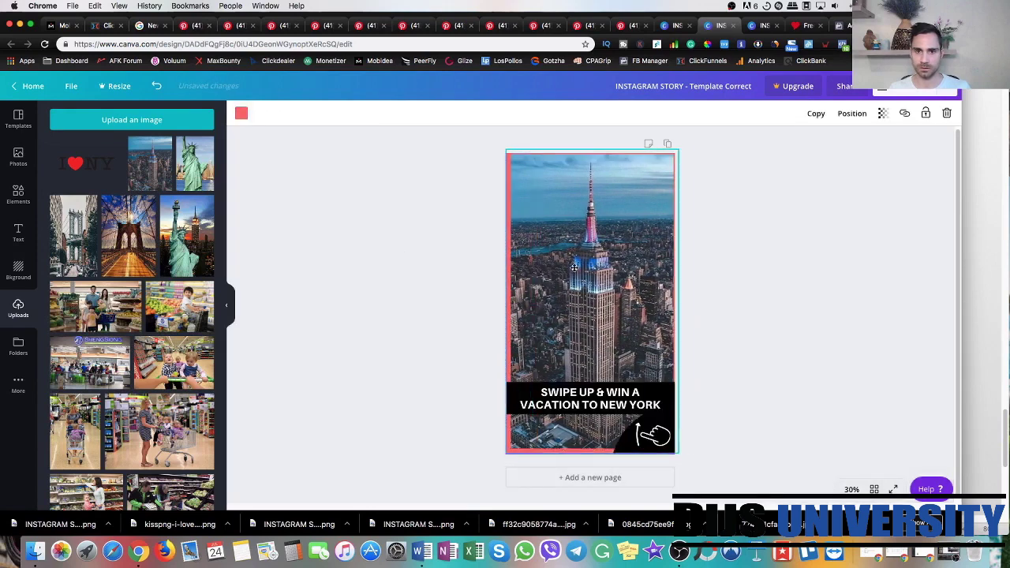
left_click_drag(571, 268, 571, 269)
left_click(400, 207)
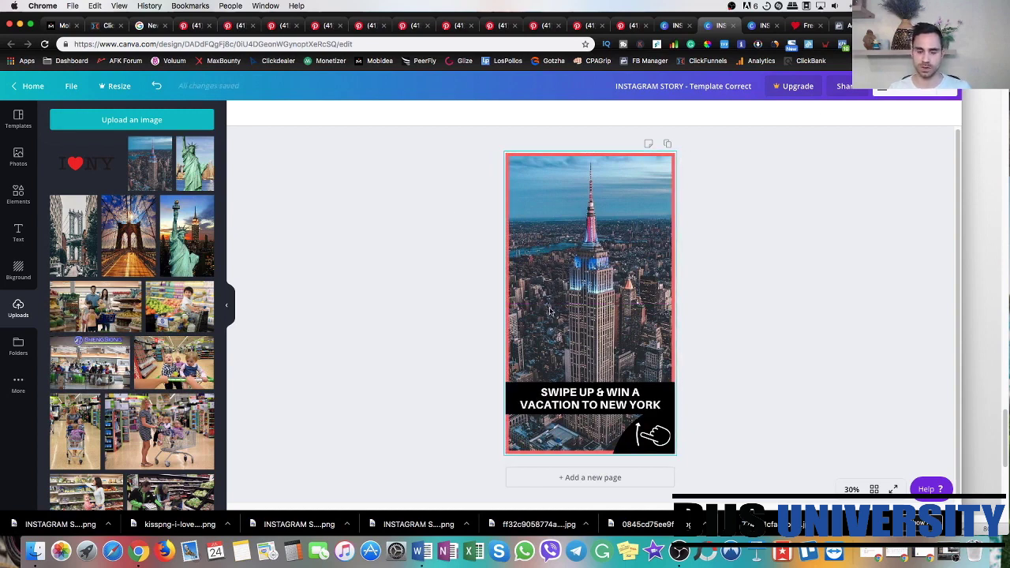
- Remove the red frame from the skyline story
left_click_drag(543, 326, 572, 381)
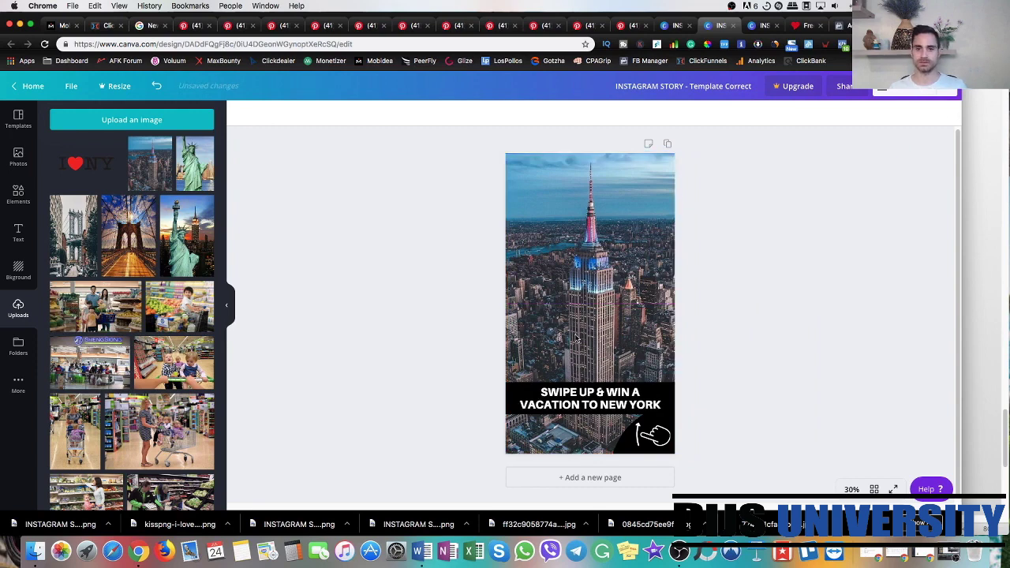
left_click(572, 381)
left_click(429, 277)
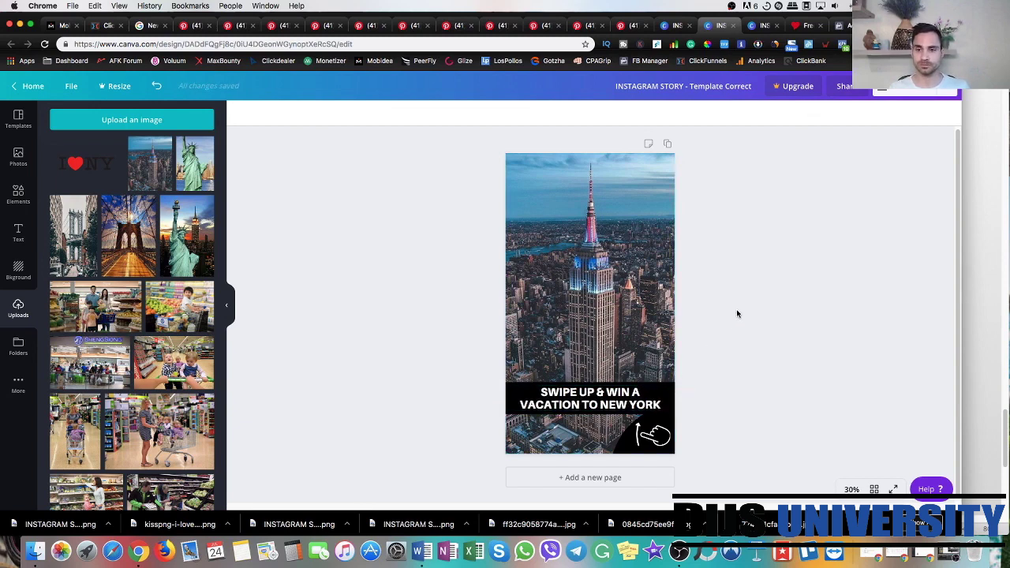
- Download the Empire State Building story as a PNG and dismiss the download dialog
left_click(891, 95)
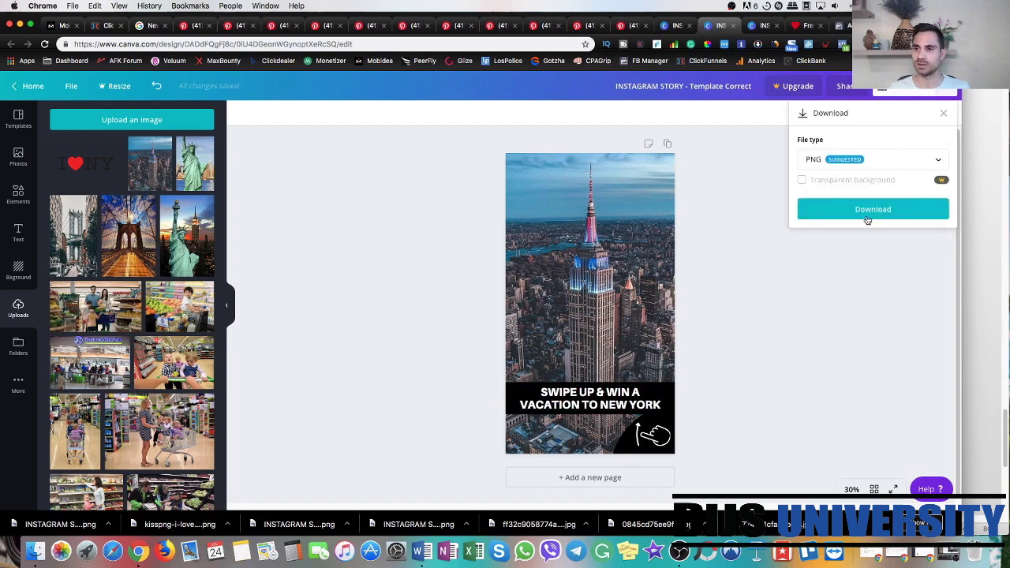
left_click(868, 220)
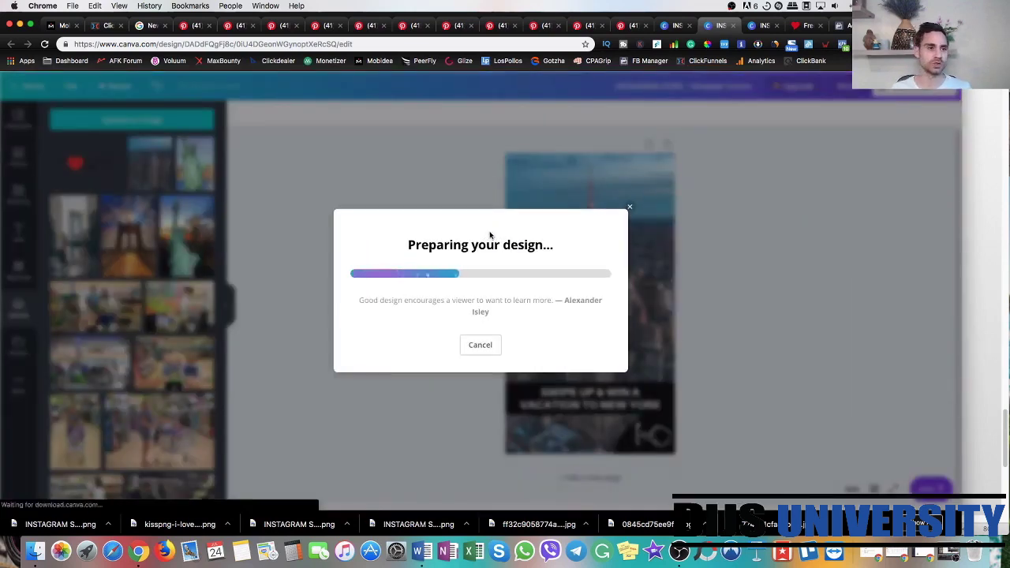
left_click(629, 118)
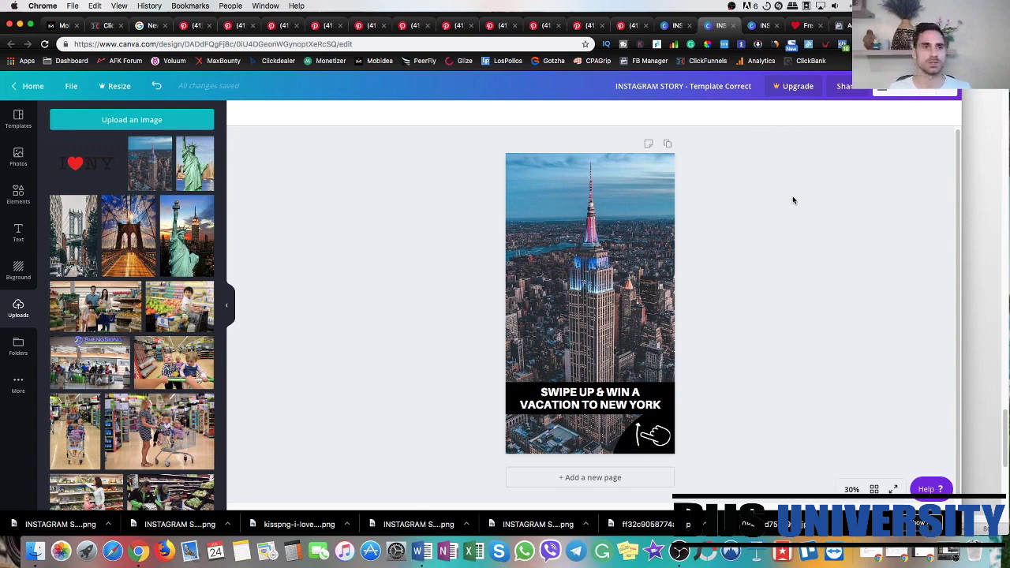
- Switch to Facebook Ads Manager, name the Traffic campaign "ES - New York - IG" and continue to the ad set
left_click(840, 27)
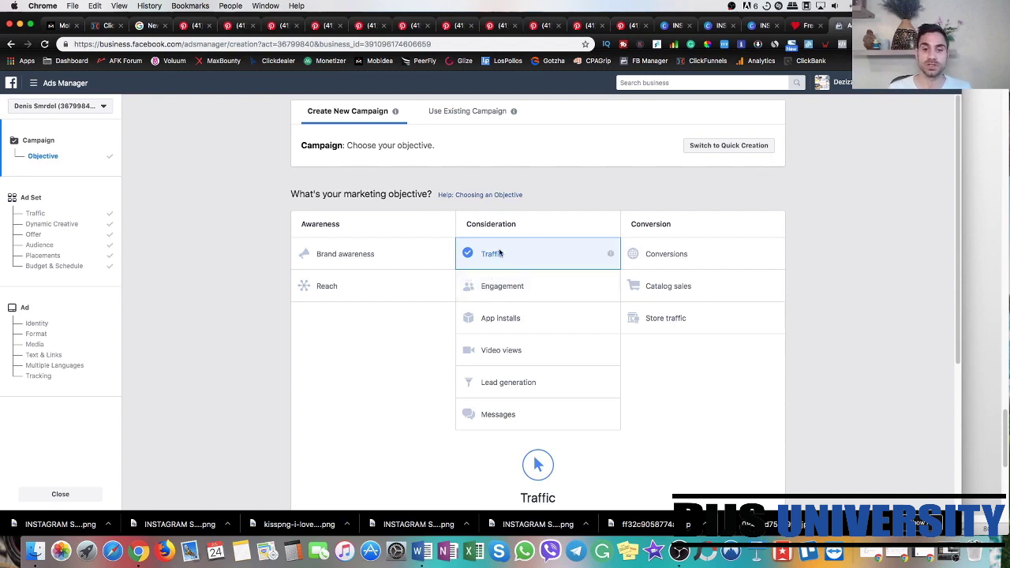
scroll(866, 292, "down", 3)
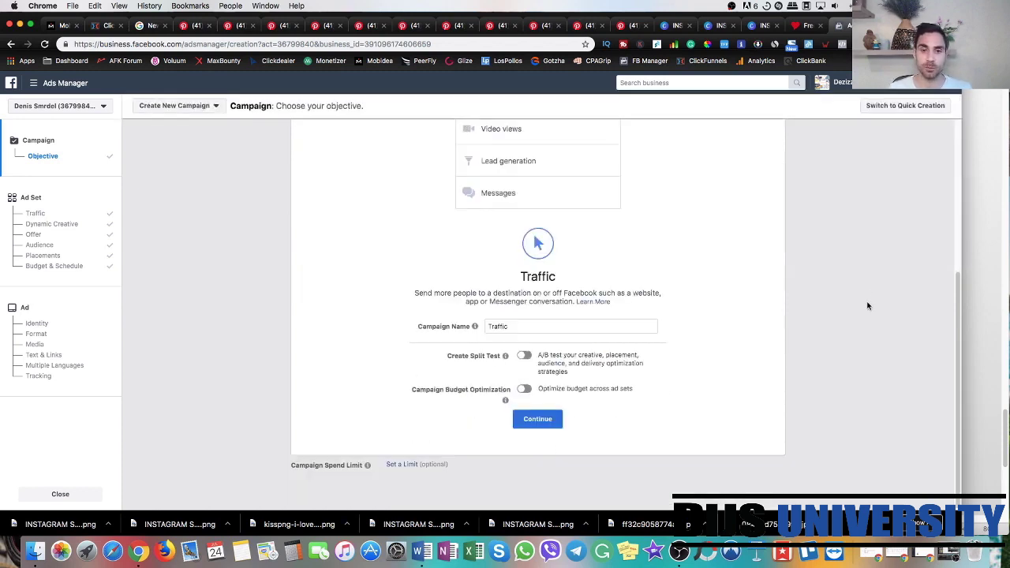
double_click(491, 326)
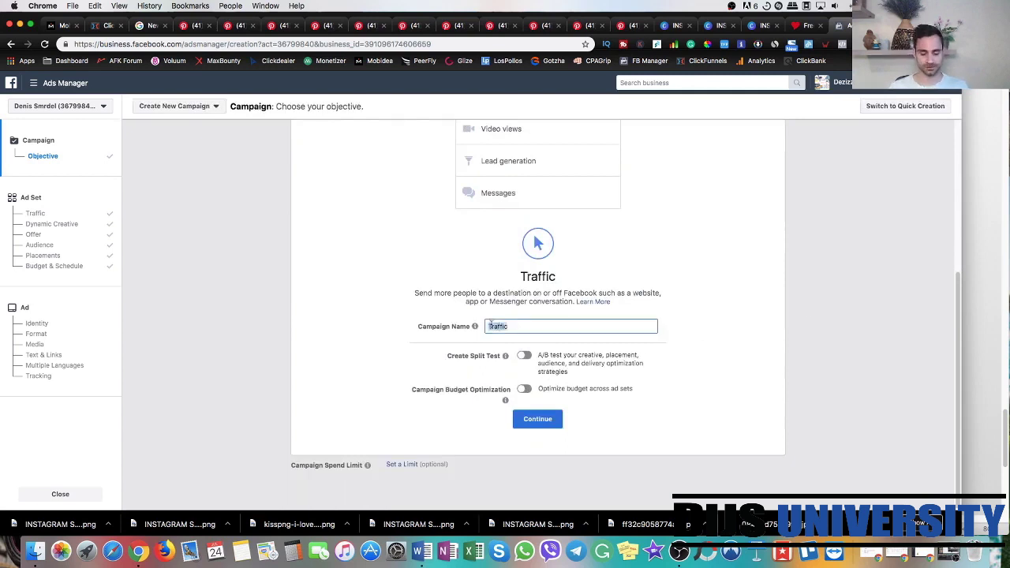
type("ES")
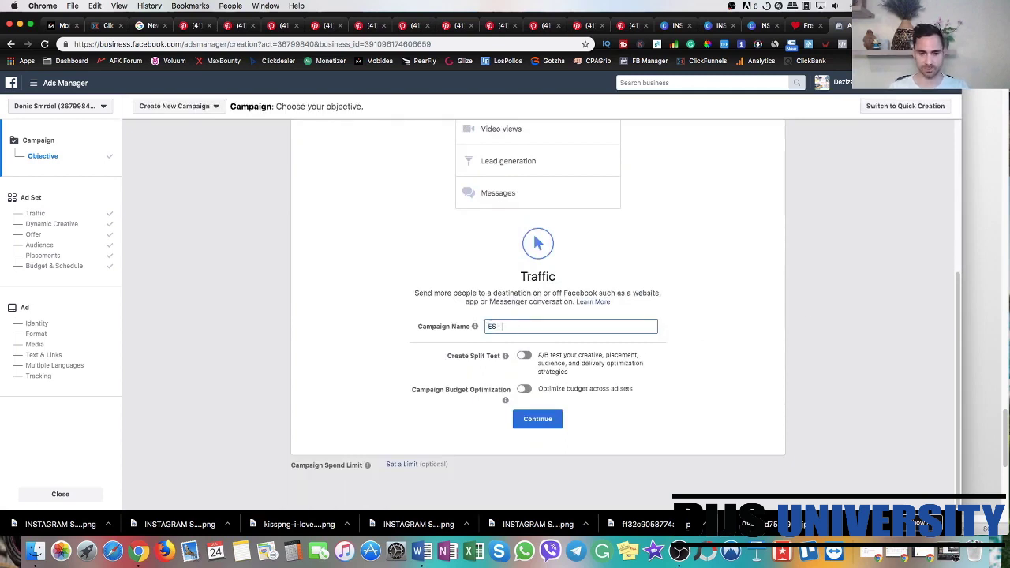
type(" - New ")
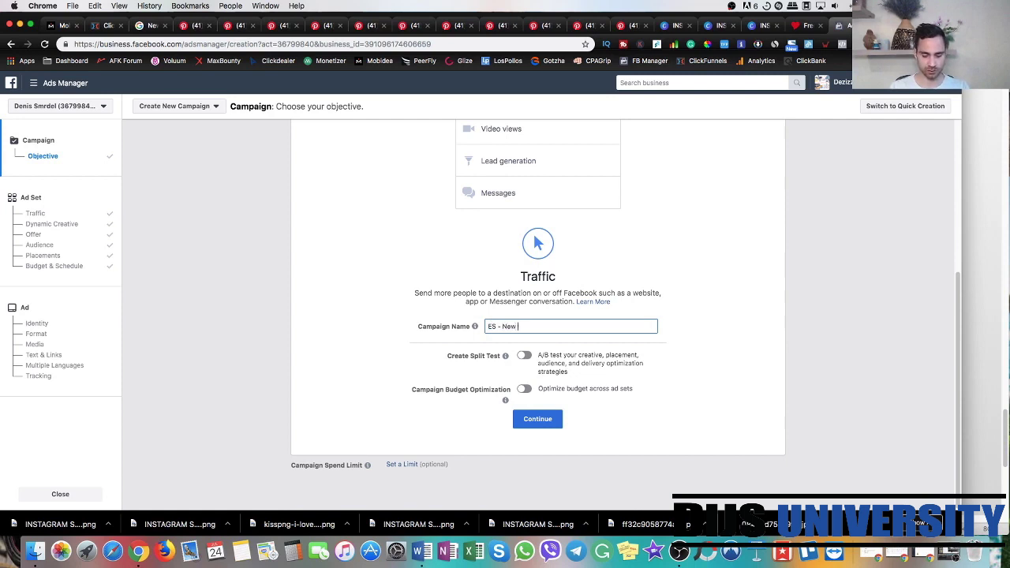
type("York - IG")
left_click(750, 299)
left_click(551, 425)
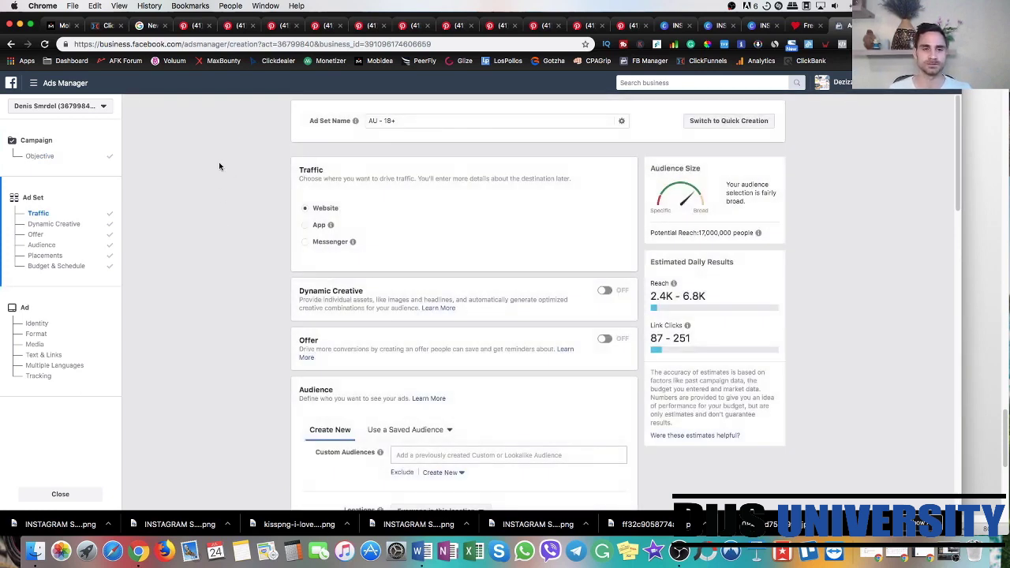
- Rename the ad set as "ES - New York - F - 18/65+"
triple_click(376, 120)
type("ES - New York - F -")
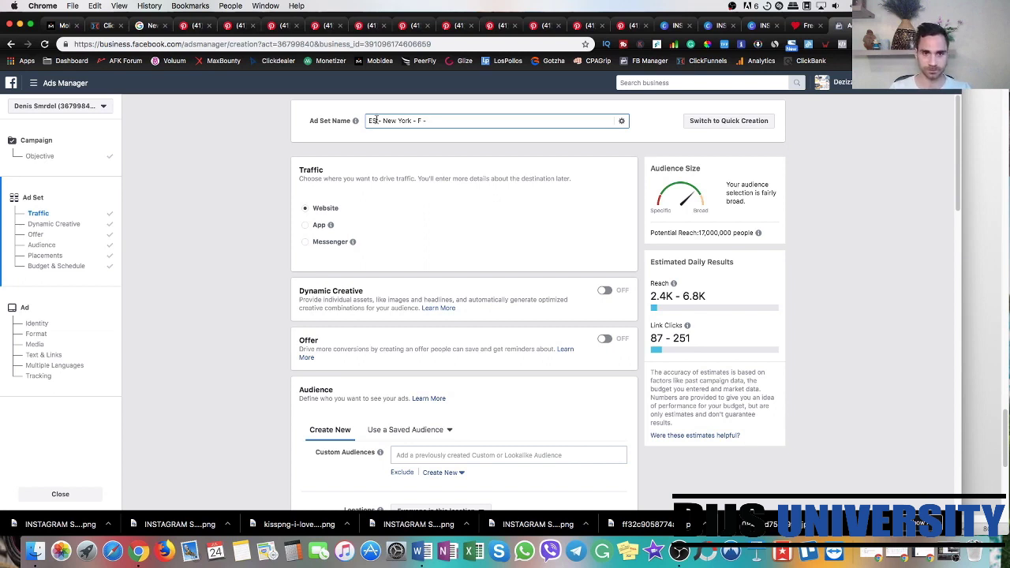
type("18/65+")
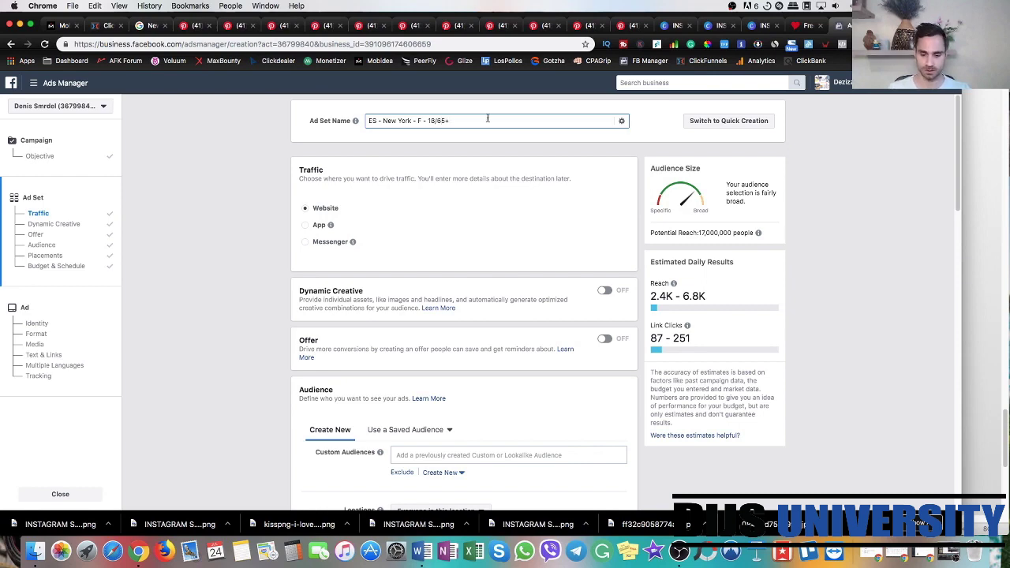
left_click(248, 160)
- Replace Australia with the country Spain as the ad set's audience location
scroll(240, 319, "down", 3)
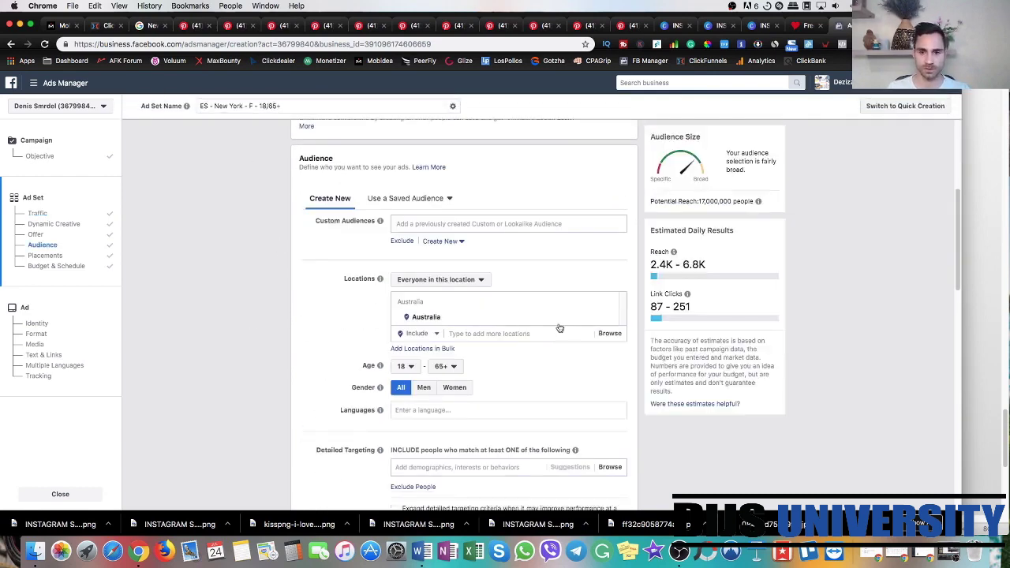
left_click(609, 321)
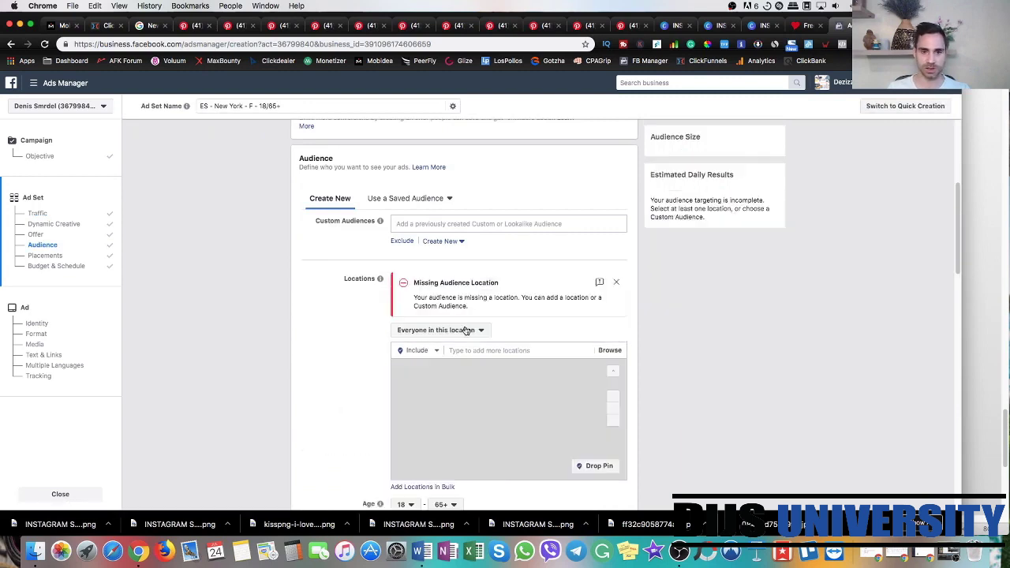
left_click(472, 350)
type("spa")
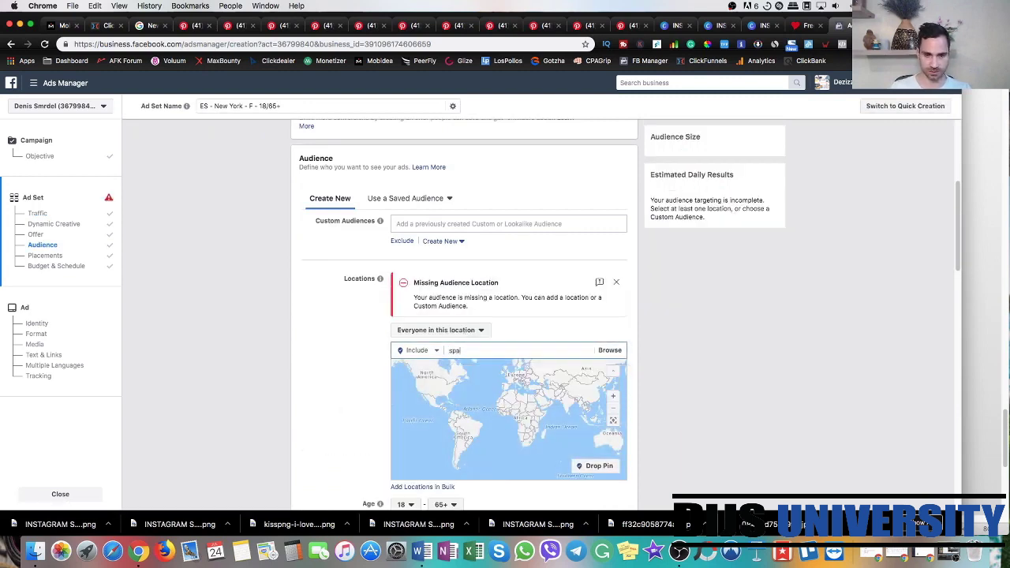
type("in")
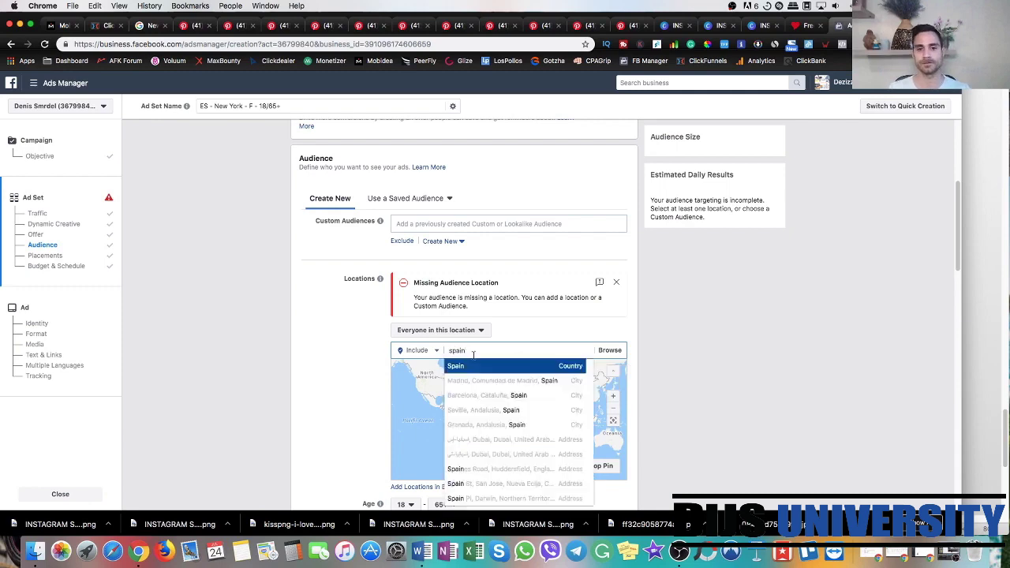
key("Return")
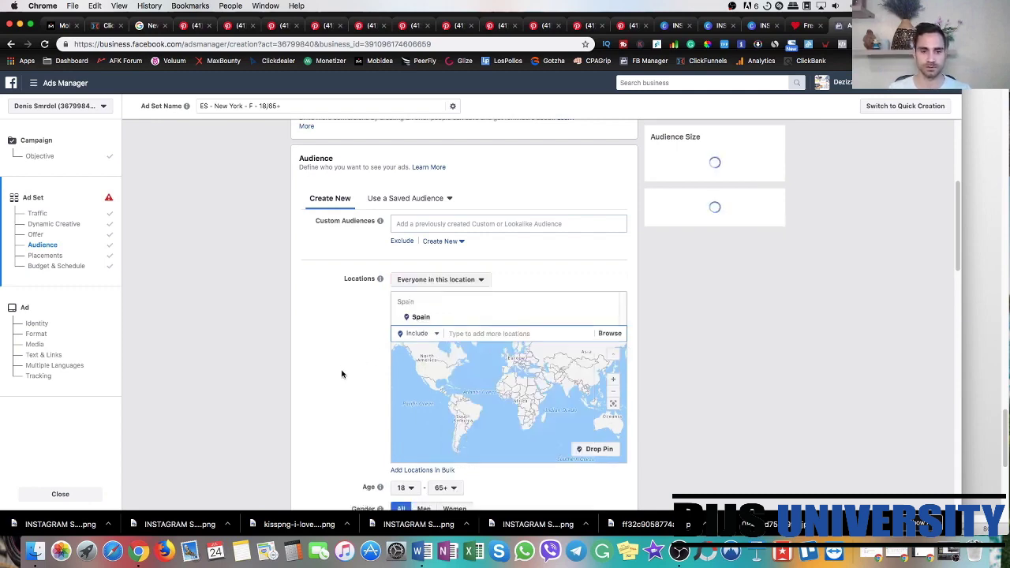
- Switch the ad set to manually edited placements and restrict its devices to Mobile only
scroll(342, 372, "down", 5)
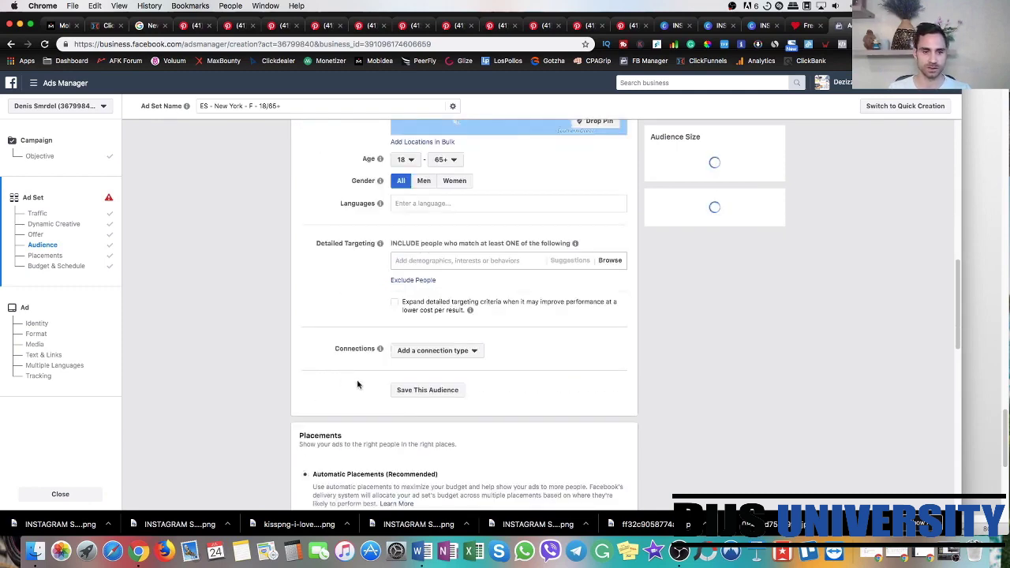
scroll(343, 383, "down", 5)
scroll(339, 386, "up", 4)
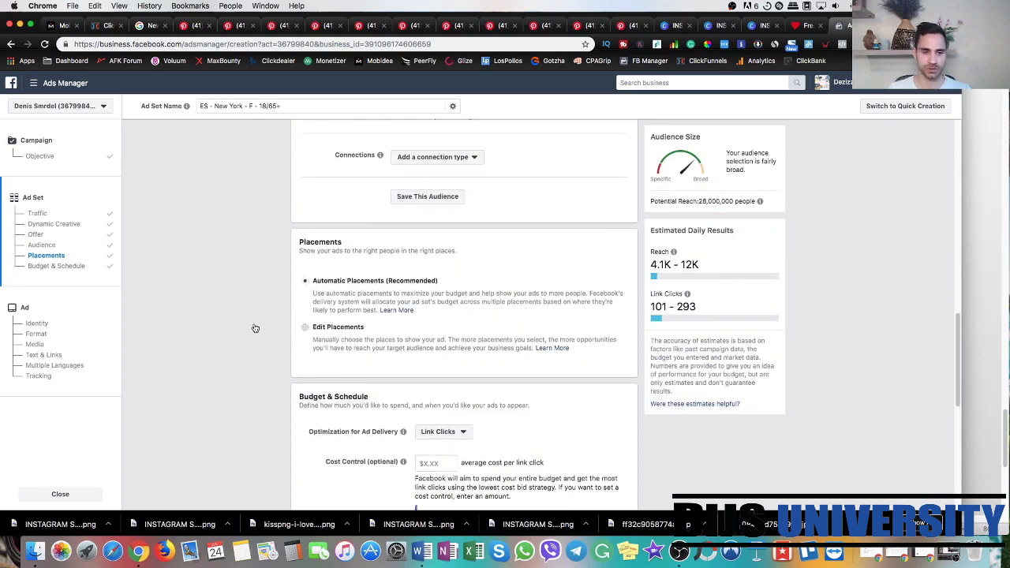
left_click(305, 327)
left_click(384, 383)
left_click(343, 413)
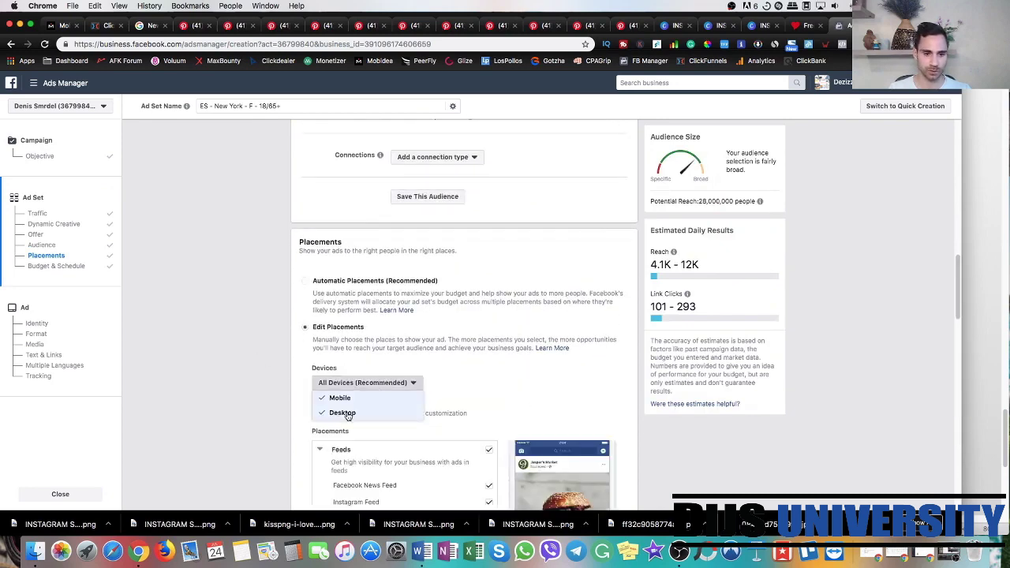
left_click(503, 364)
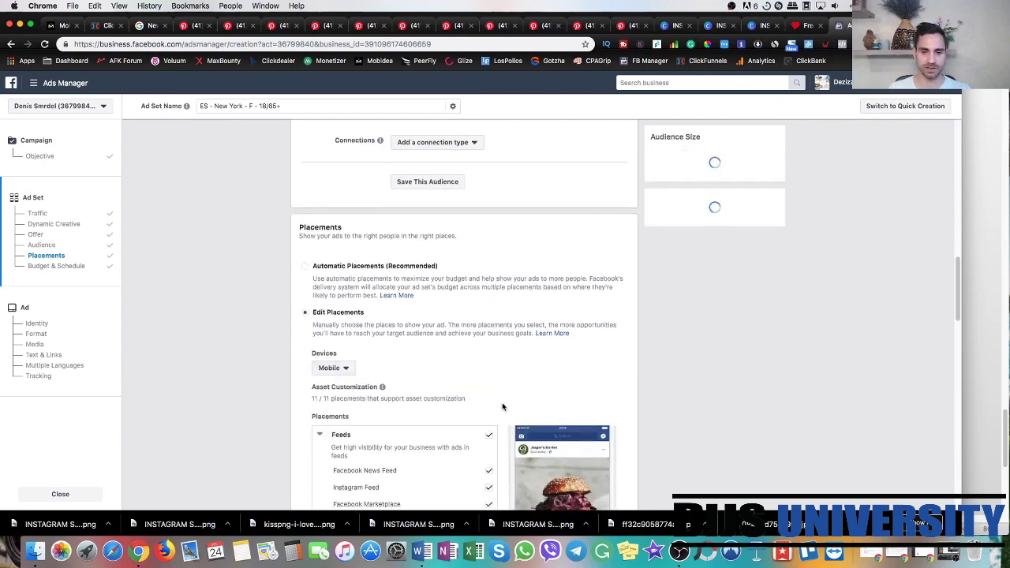
- Deselect the Apps and Sites, Contextual Spaces, Feeds, Facebook Stories and Messenger Stories placements, leaving only Instagram Stories selected
scroll(502, 371, "down", 8)
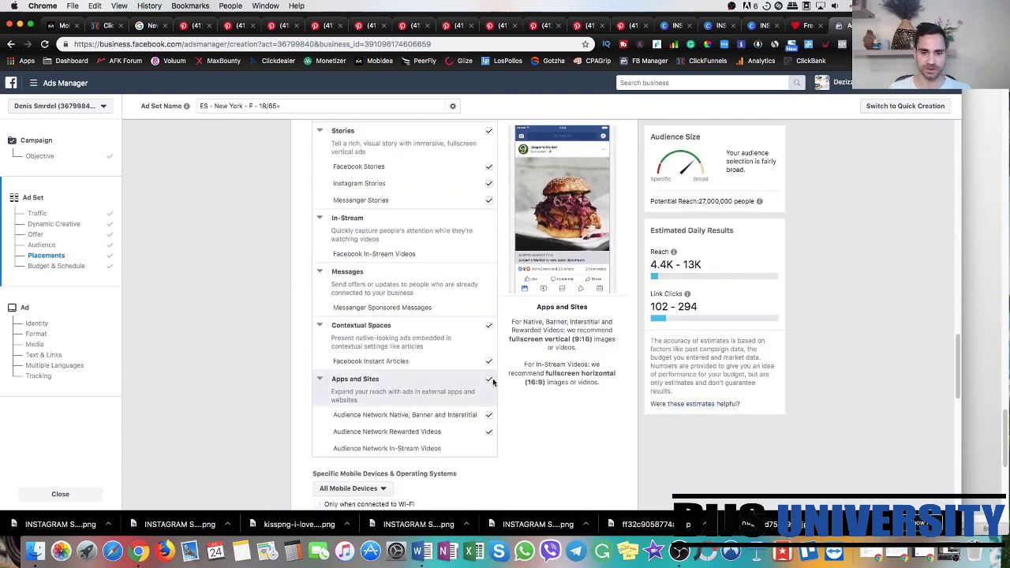
left_click(490, 379)
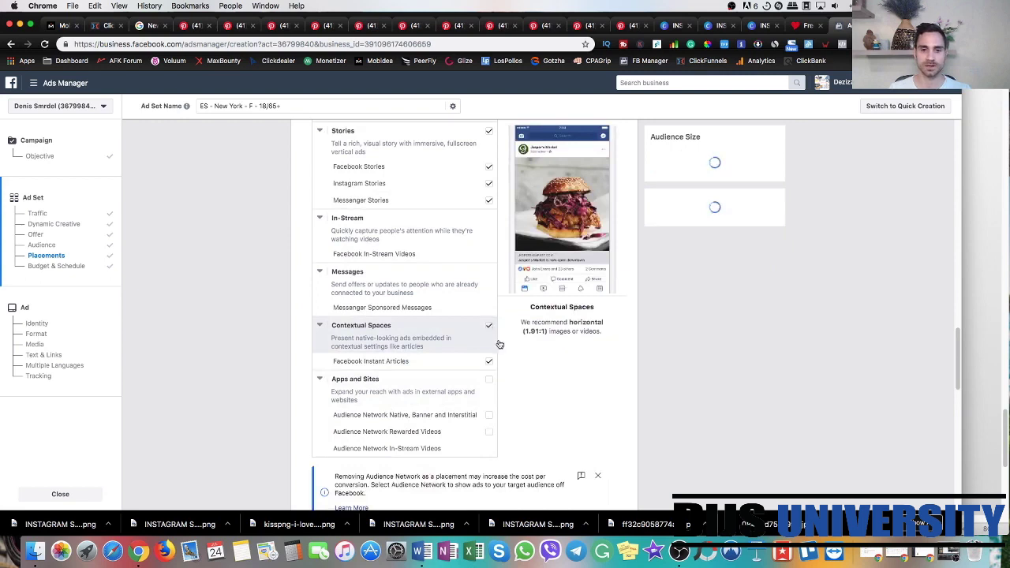
scroll(505, 377, "up", 3)
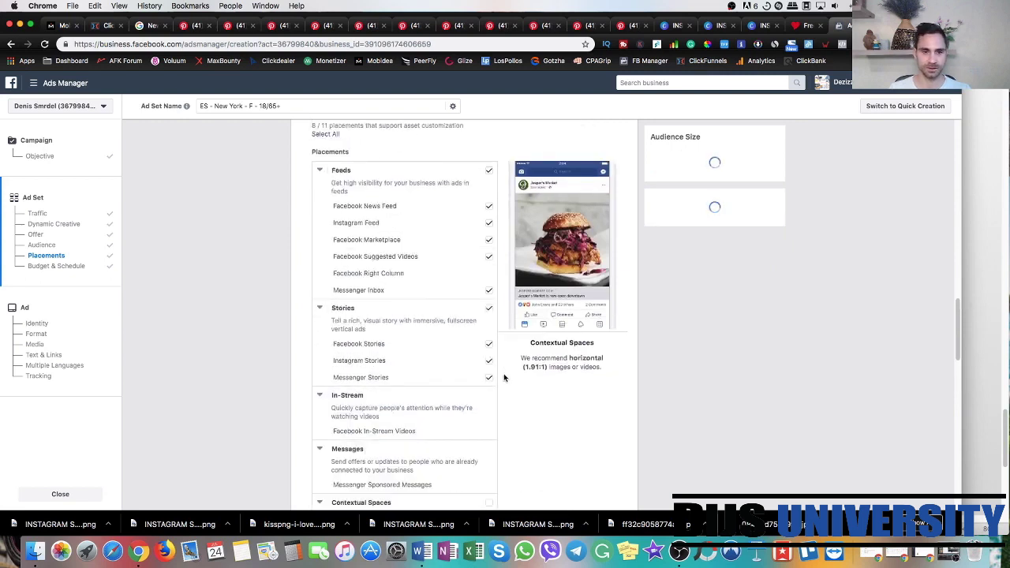
left_click(489, 172)
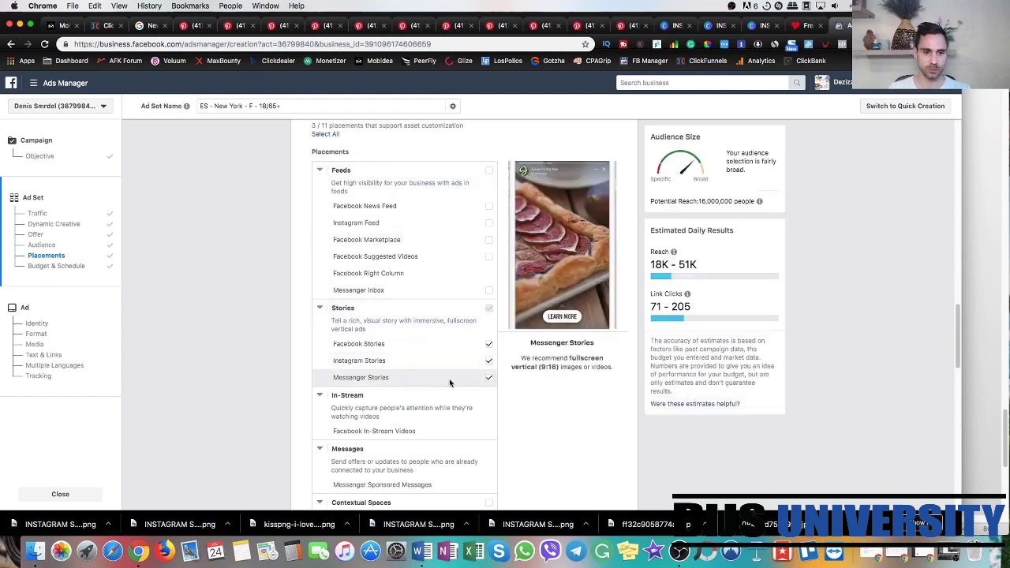
left_click(489, 345)
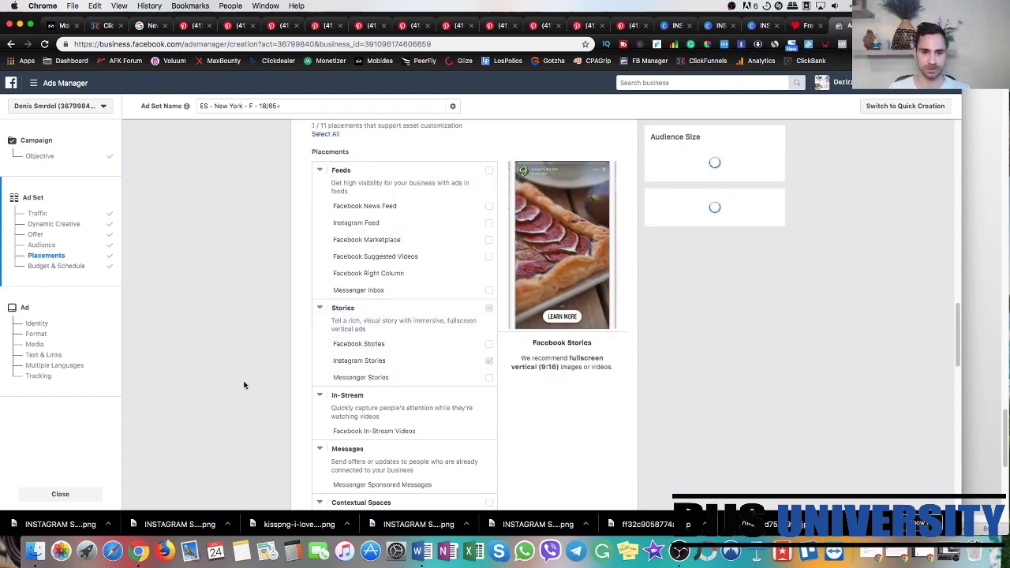
scroll(298, 437, "down", 5)
scroll(296, 436, "down", 1)
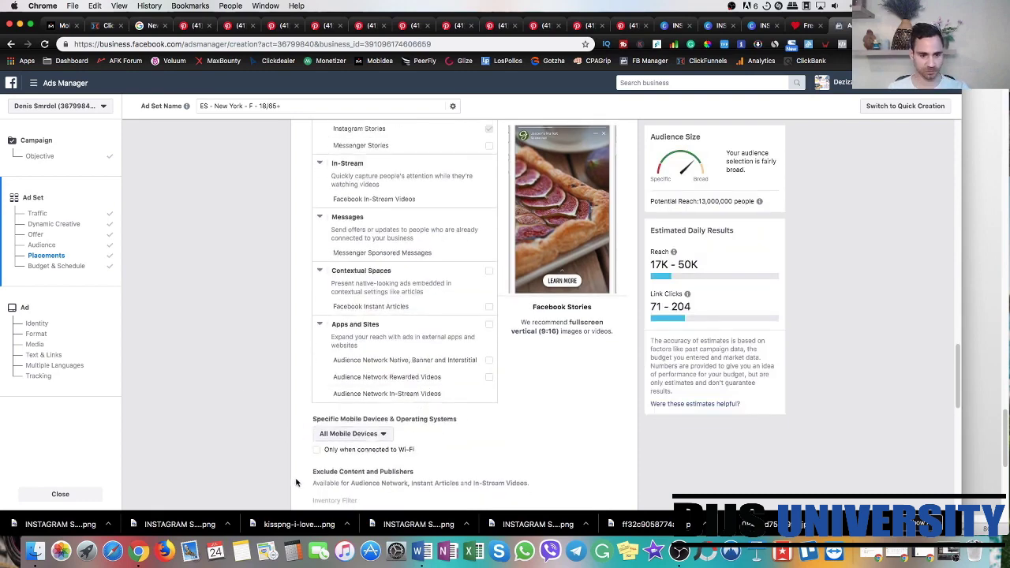
- Switch to Calculator, multiply 0.39 by 3 to work out the daily budget, and close it
key("super+space")
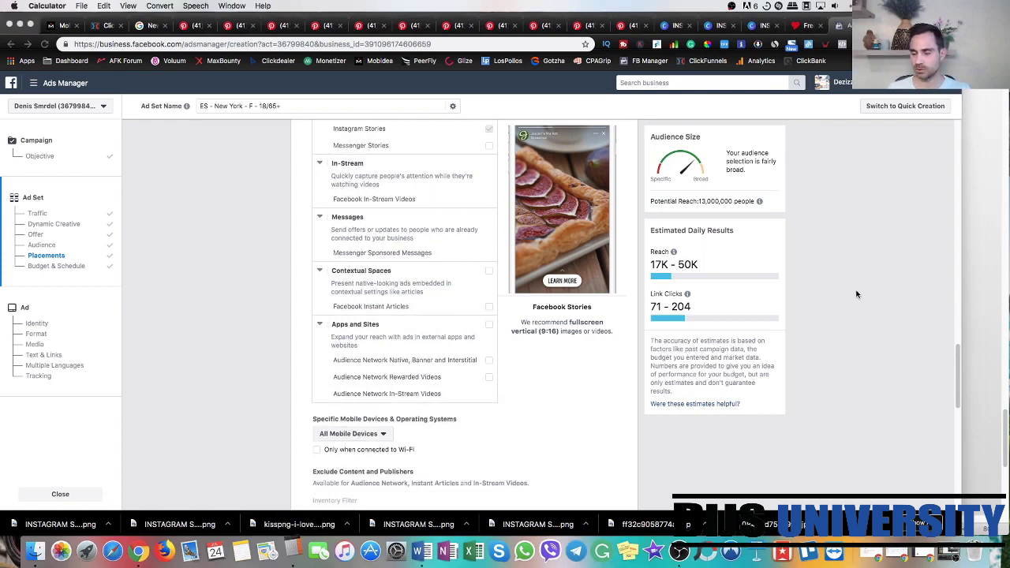
left_click(907, 367)
left_click(962, 443)
left_click(962, 392)
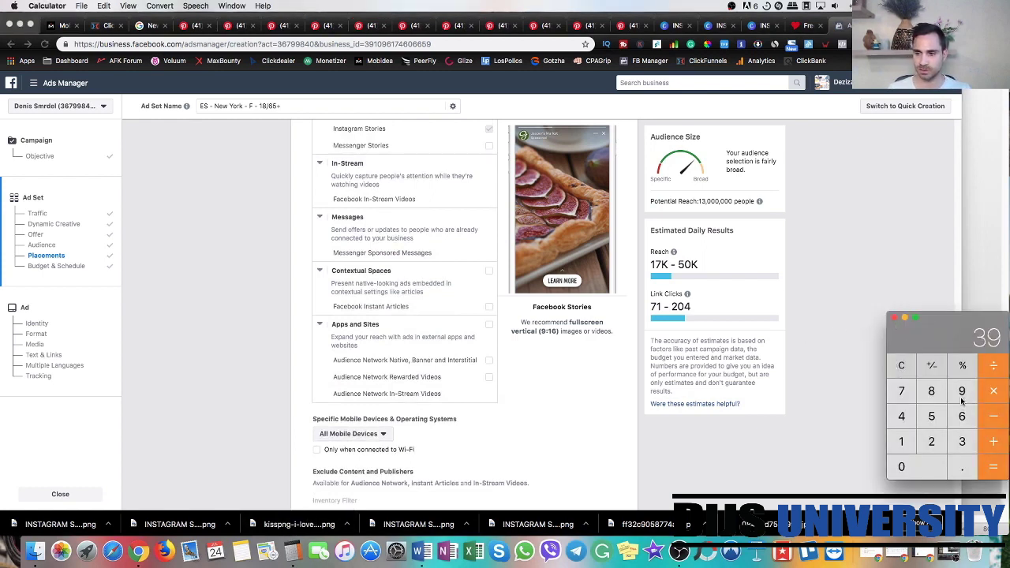
left_click(901, 365)
left_click(962, 467)
left_click(961, 441)
left_click(962, 392)
left_click(962, 441)
left_click(988, 464)
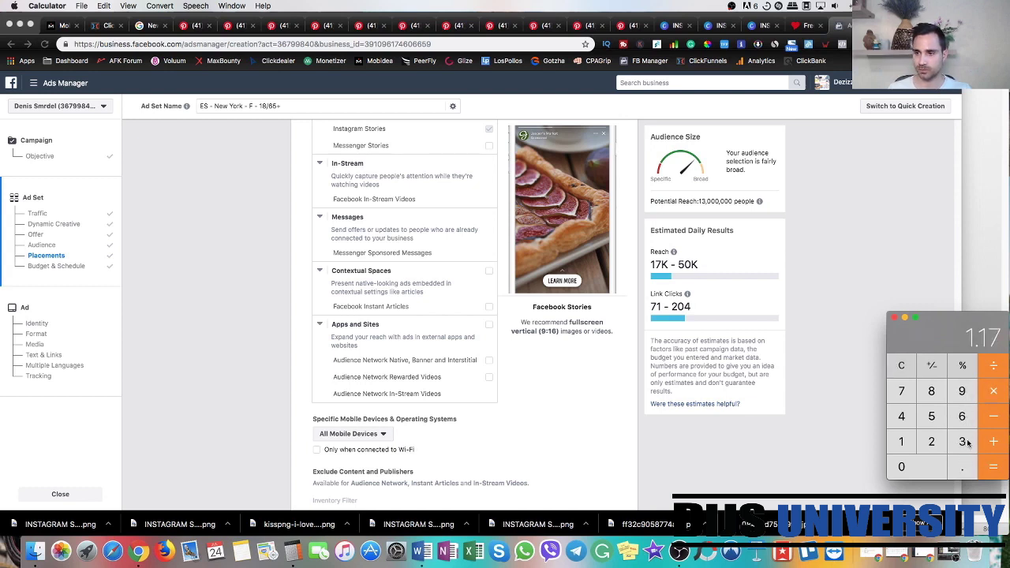
left_click(895, 321)
- Set the ad set's optimization for ad delivery to Landing Page Views
scroll(263, 370, "down", 3)
scroll(263, 371, "down", 3)
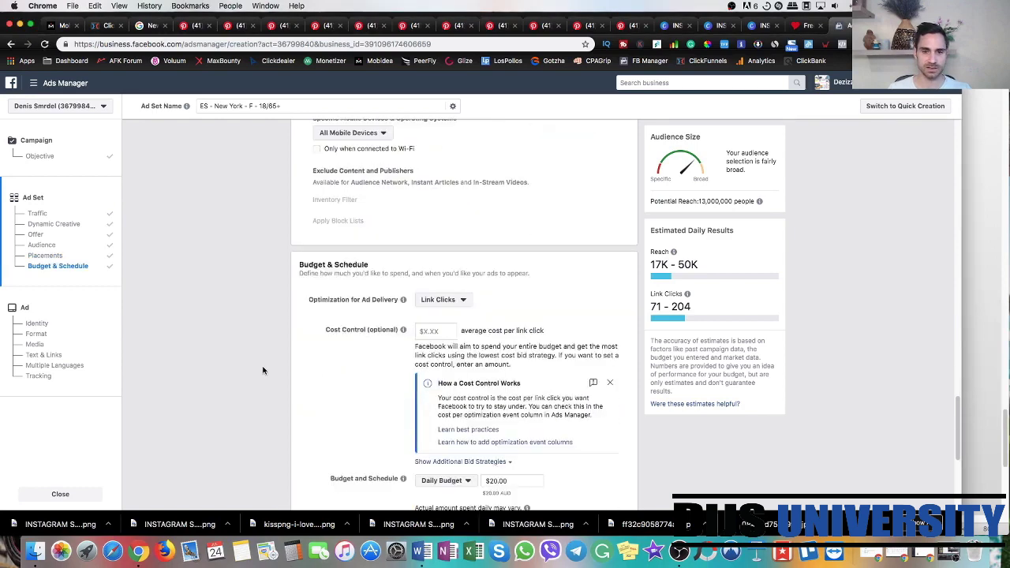
scroll(462, 382, "down", 2)
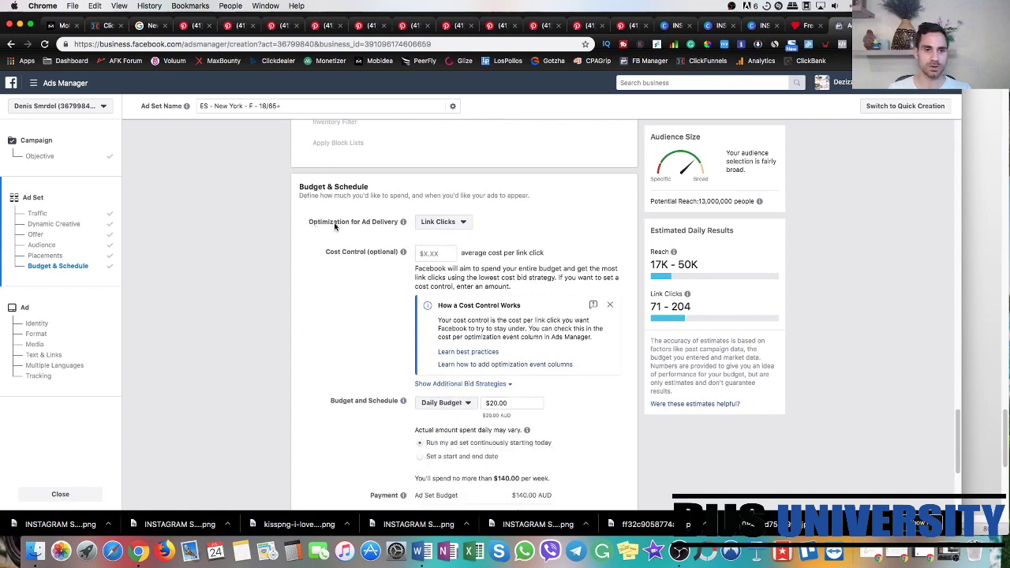
left_click(451, 223)
left_click(454, 248)
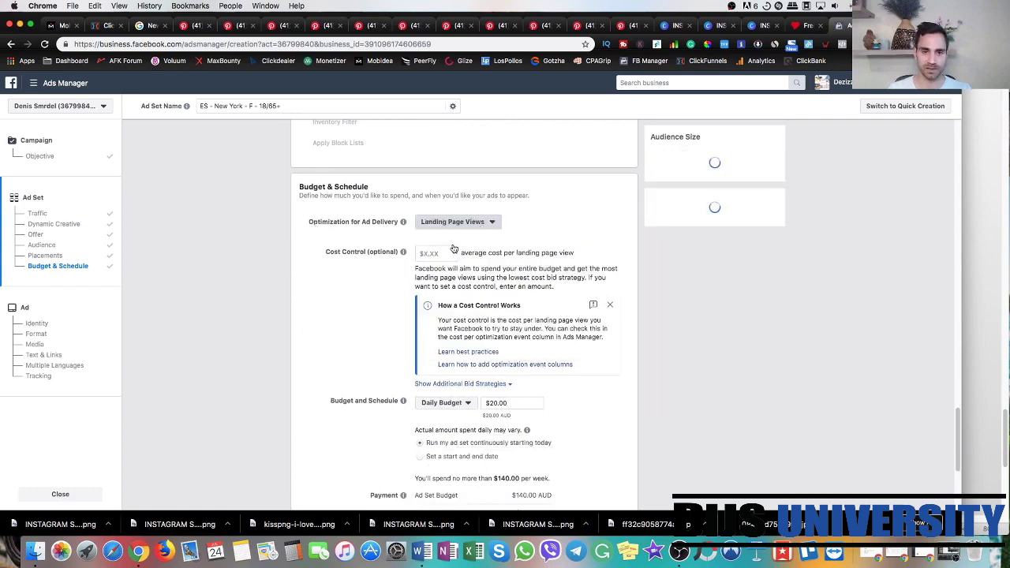
- Set the ad set's daily budget to $1.17
scroll(331, 332, "down", 2)
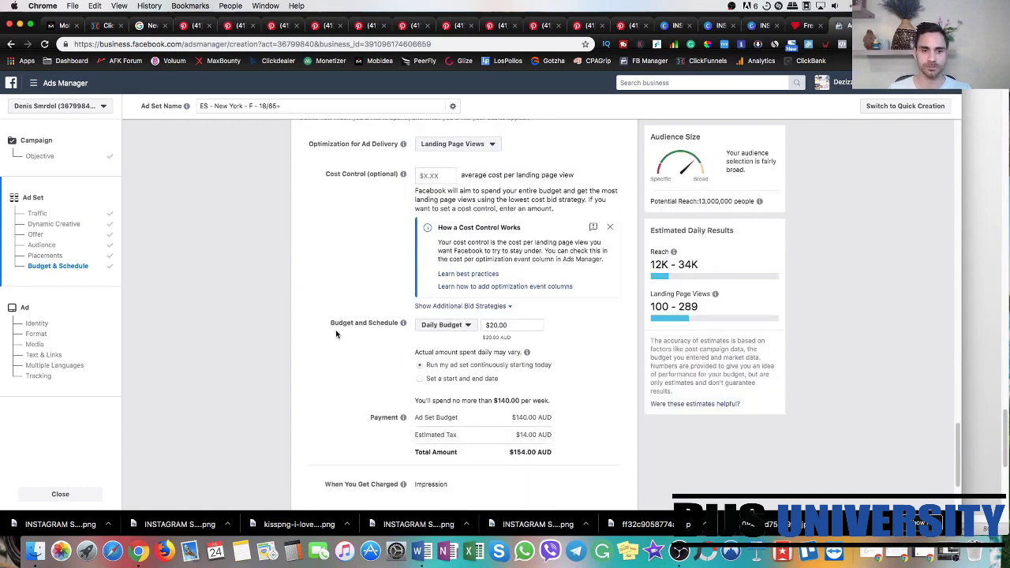
left_click(495, 326)
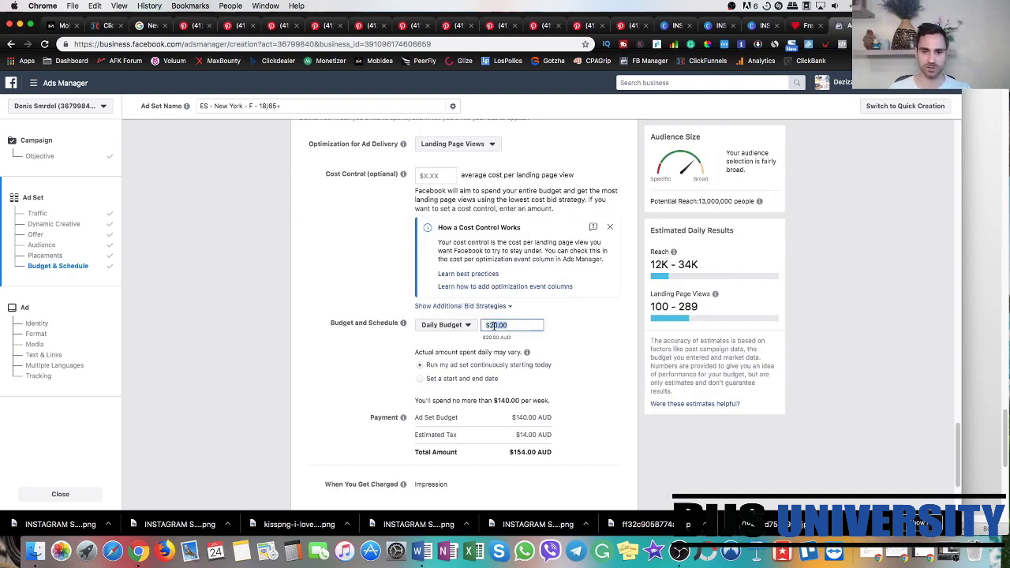
type("1.17")
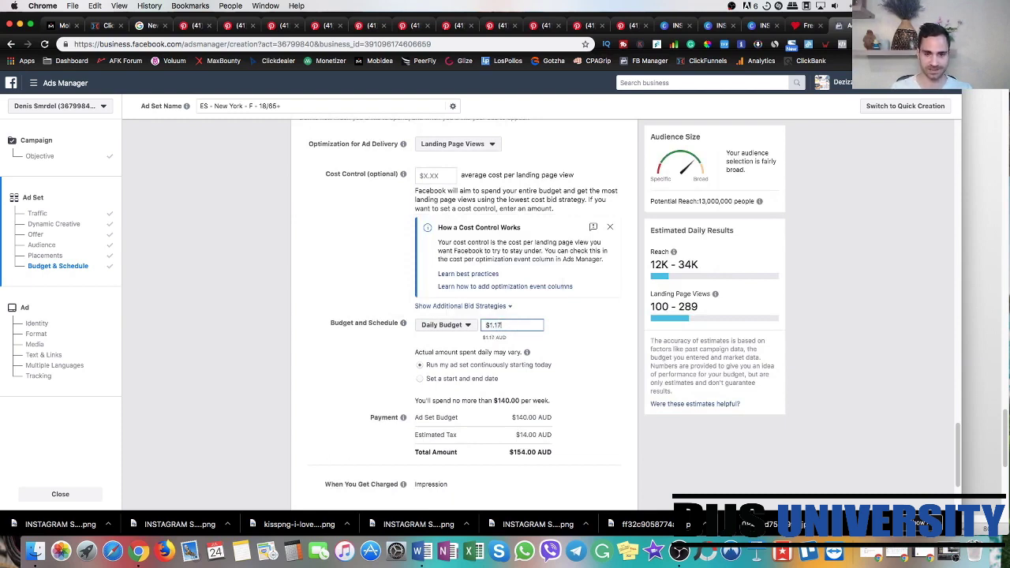
left_click(647, 325)
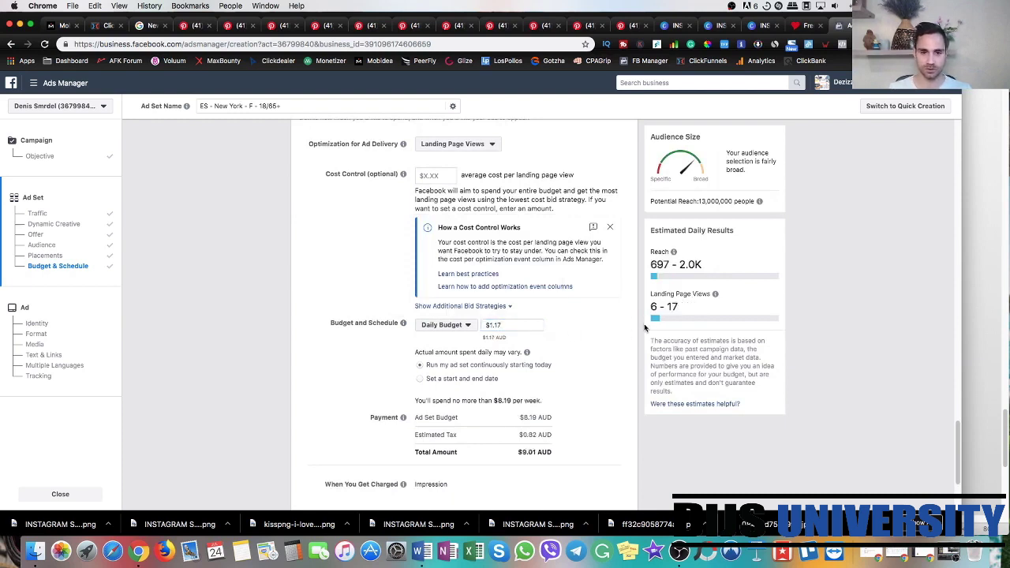
- Schedule the ad set with a start and end date, starting on Jul 26, 2019 at 12:01 AM
left_click(421, 379)
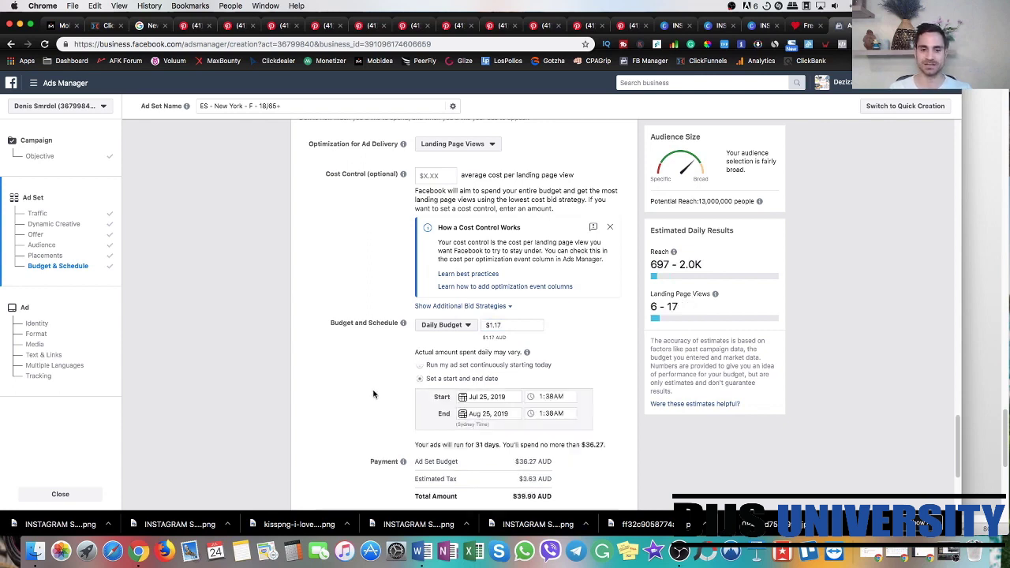
scroll(361, 390, "down", 1)
scroll(360, 393, "down", 1)
left_click(481, 323)
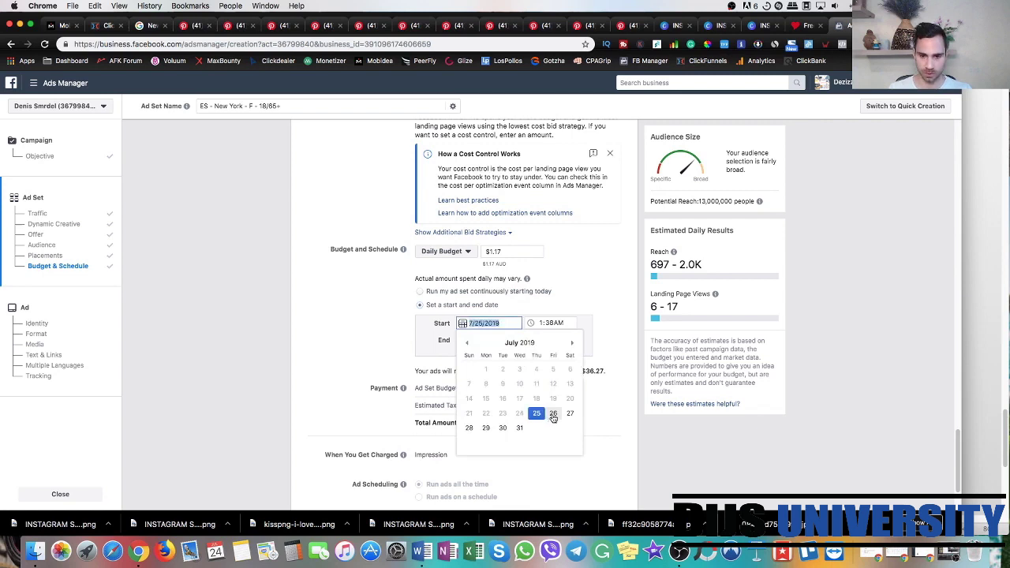
left_click(553, 414)
left_click(542, 323)
type("2")
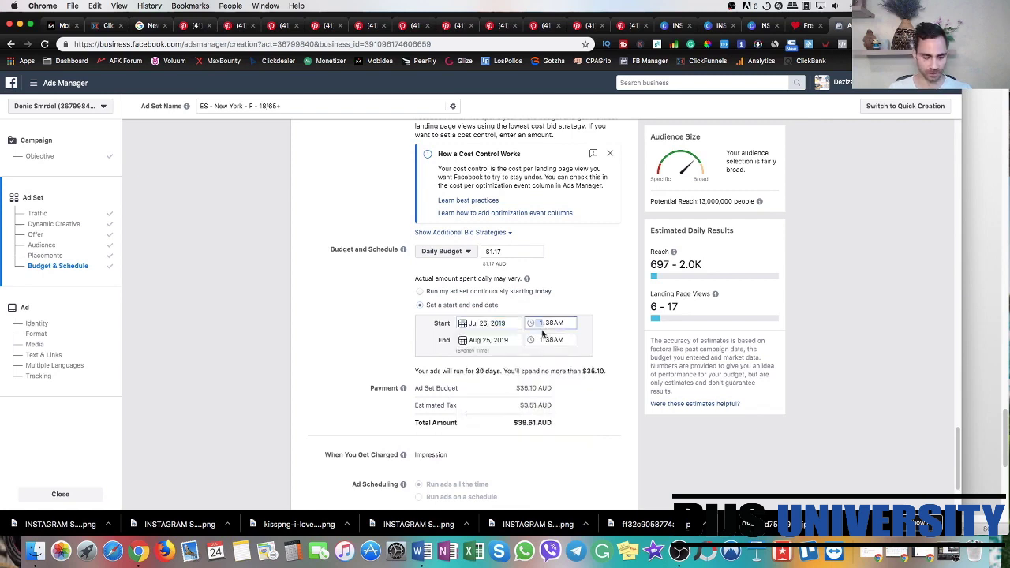
type("3")
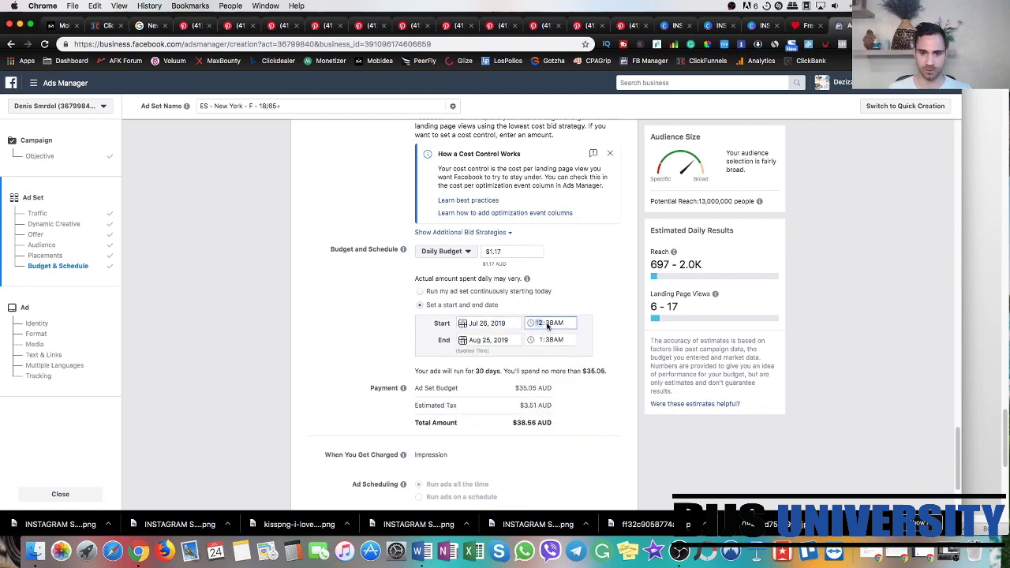
type("1201")
left_click(530, 380)
- Set the ad set's end date to Oct 29, 2019
left_click(483, 340)
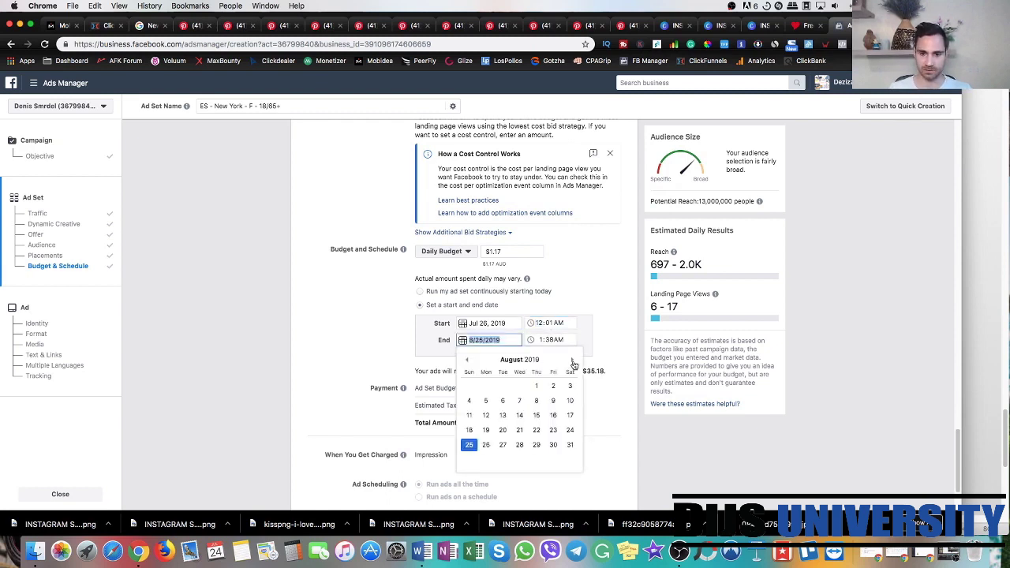
left_click(572, 362)
left_click(572, 361)
left_click(503, 445)
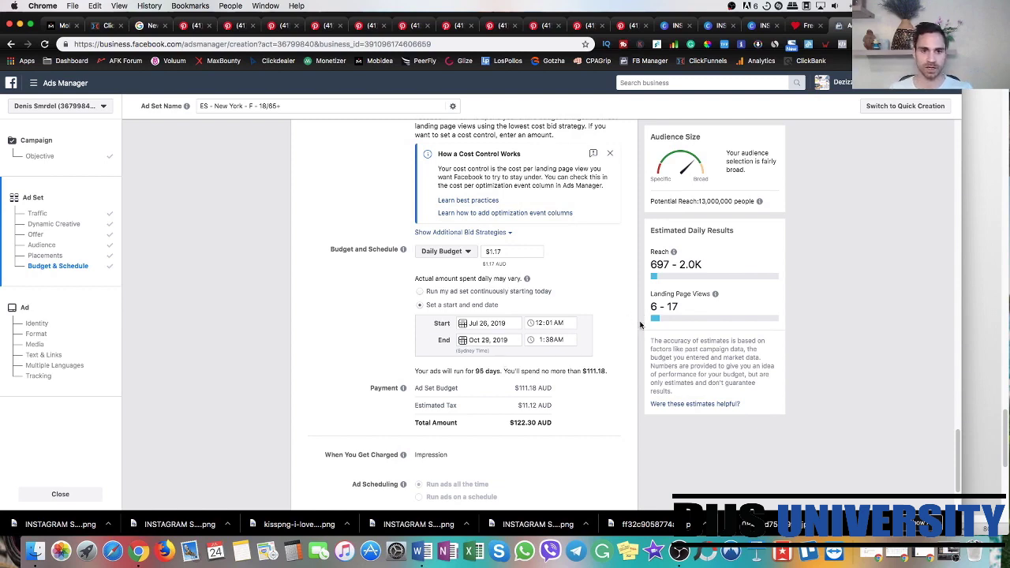
- Restrict the ad set's audience gender to Women
scroll(640, 325, "up", 3)
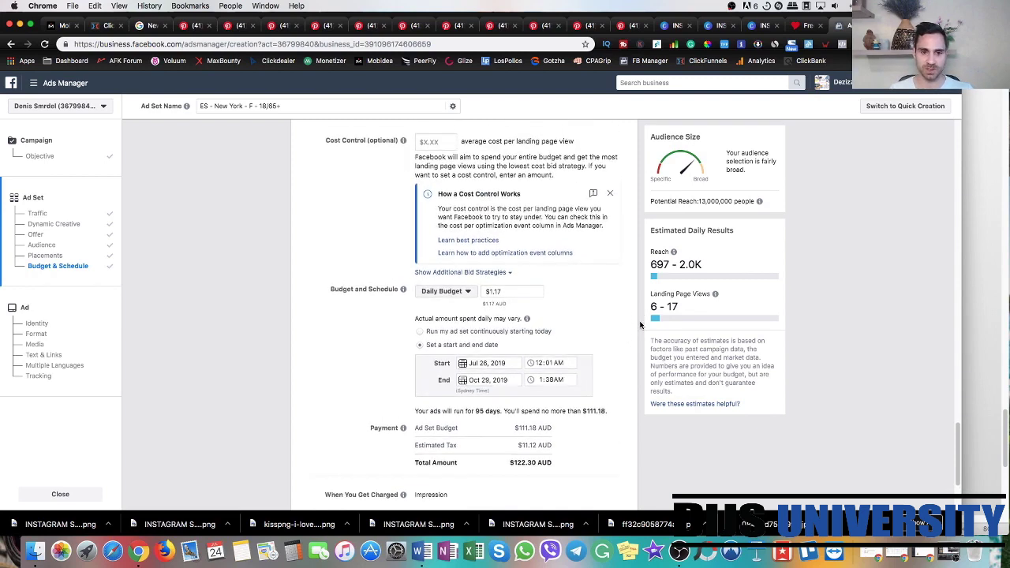
scroll(640, 324, "up", 2)
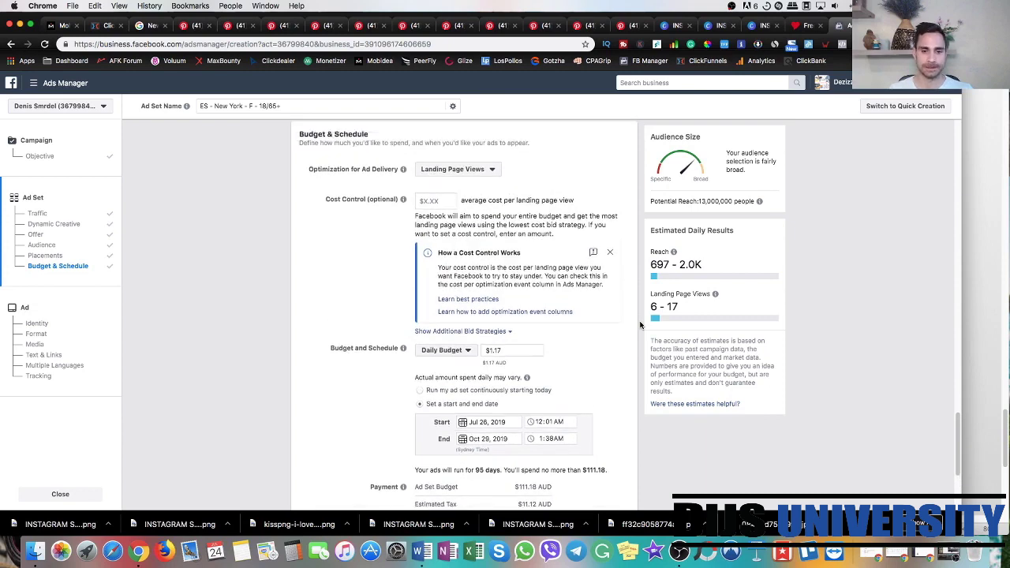
scroll(640, 324, "up", 2)
scroll(640, 324, "up", 10)
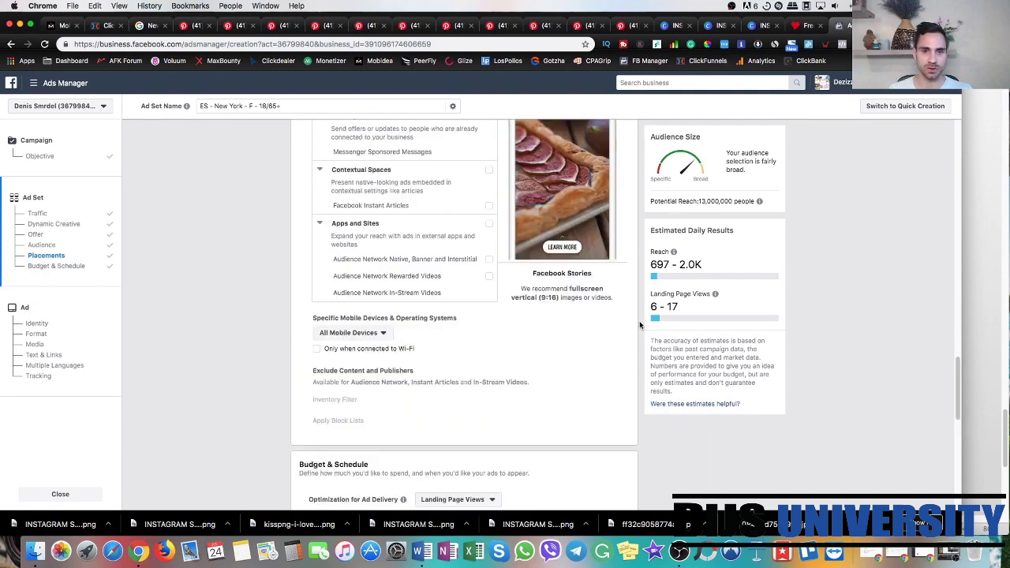
scroll(640, 324, "up", 20)
scroll(640, 325, "up", 5)
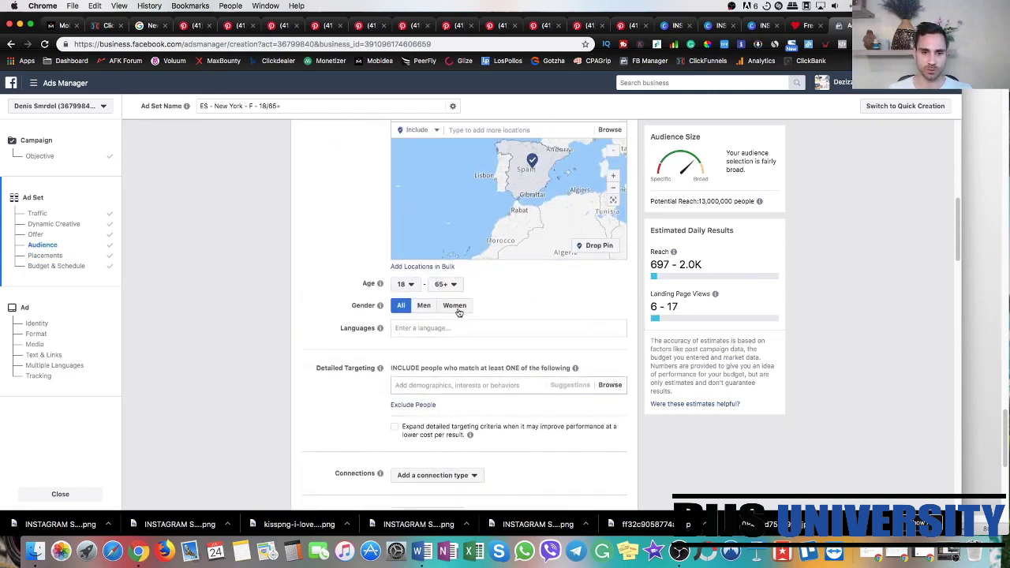
left_click(457, 307)
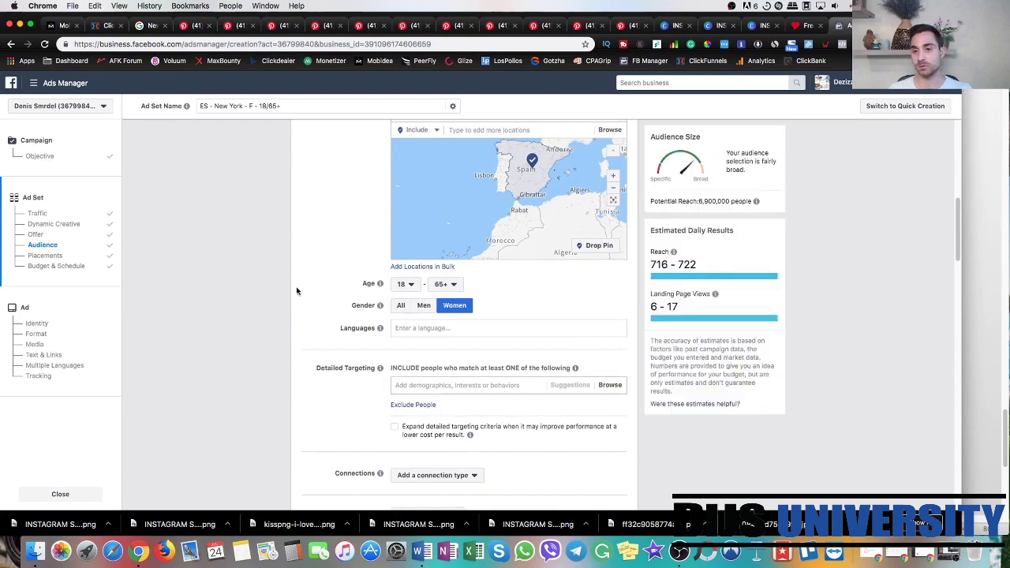
- Set the audience's age range to 25–34
left_click(406, 285)
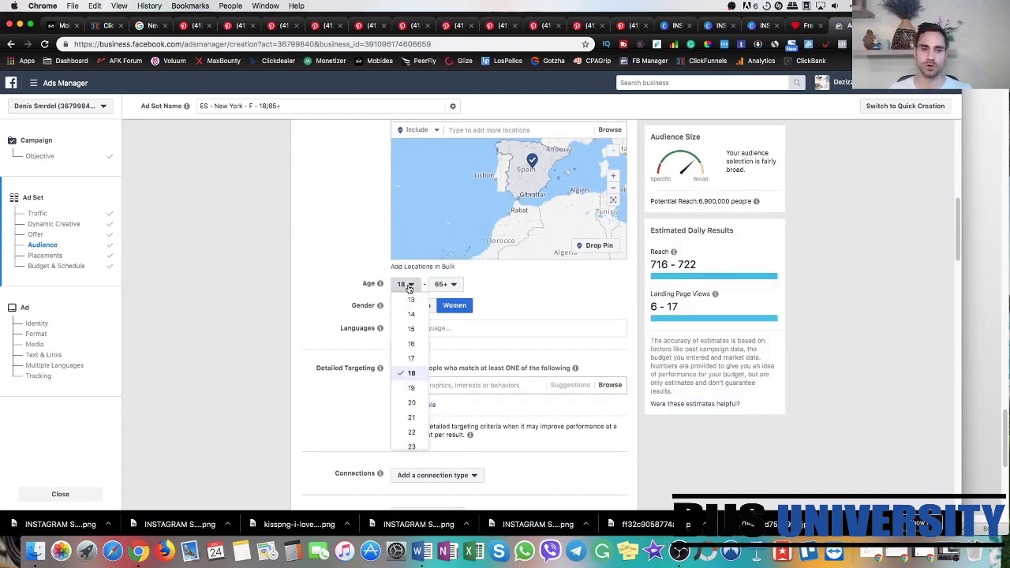
scroll(412, 363, "down", 3)
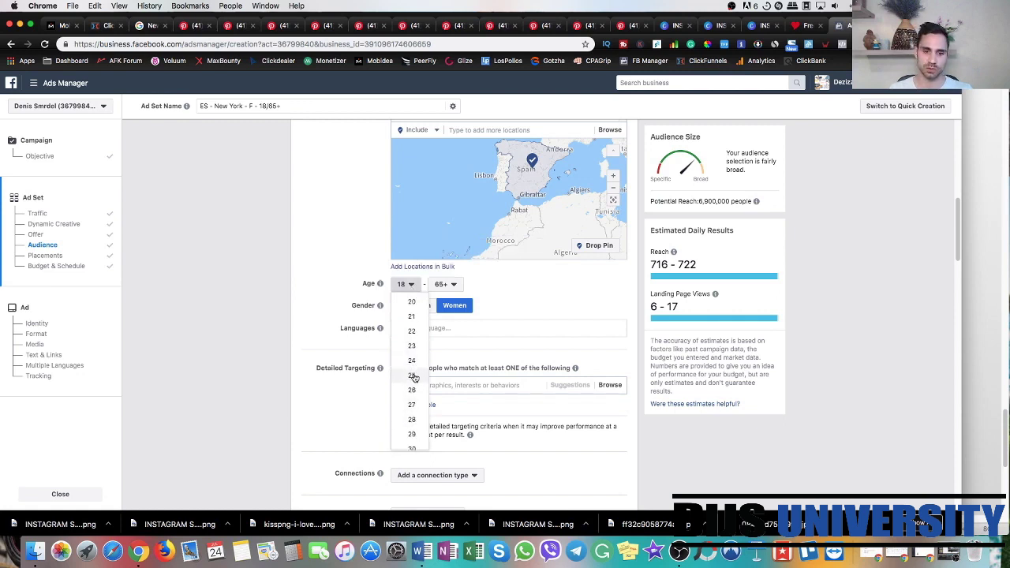
left_click(446, 286)
left_click(447, 285)
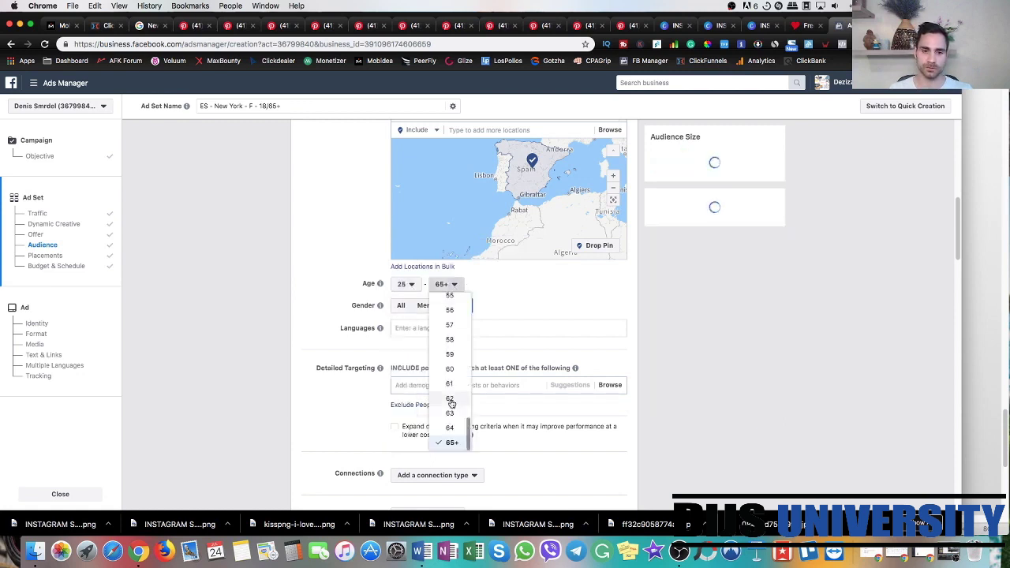
scroll(451, 404, "up", 3)
scroll(451, 399, "up", 5)
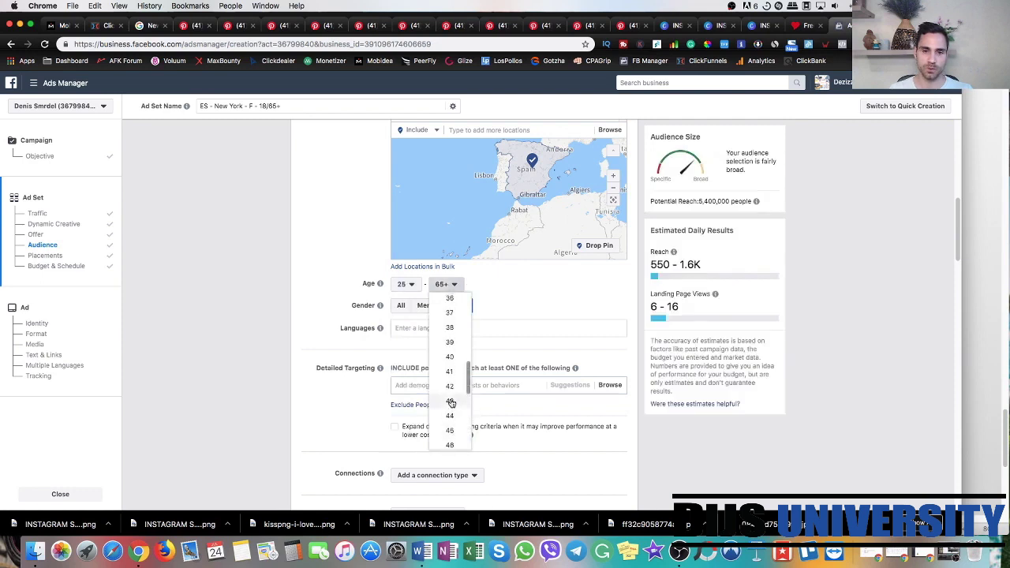
scroll(451, 371, "up", 1)
left_click(450, 322)
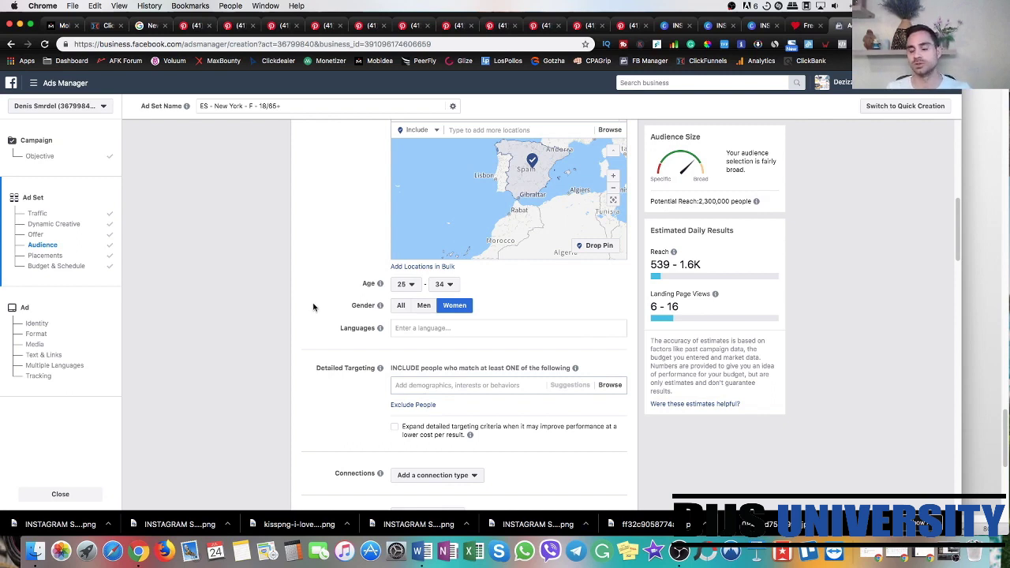
- Add the interest "New York" to the audience's detailed targeting
left_click(435, 386)
type("new york")
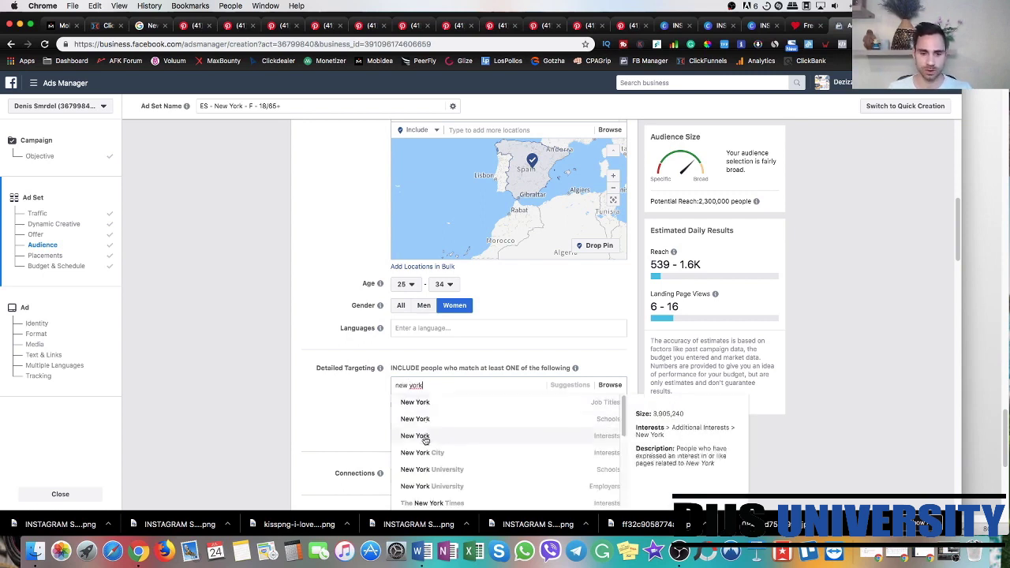
left_click(424, 440)
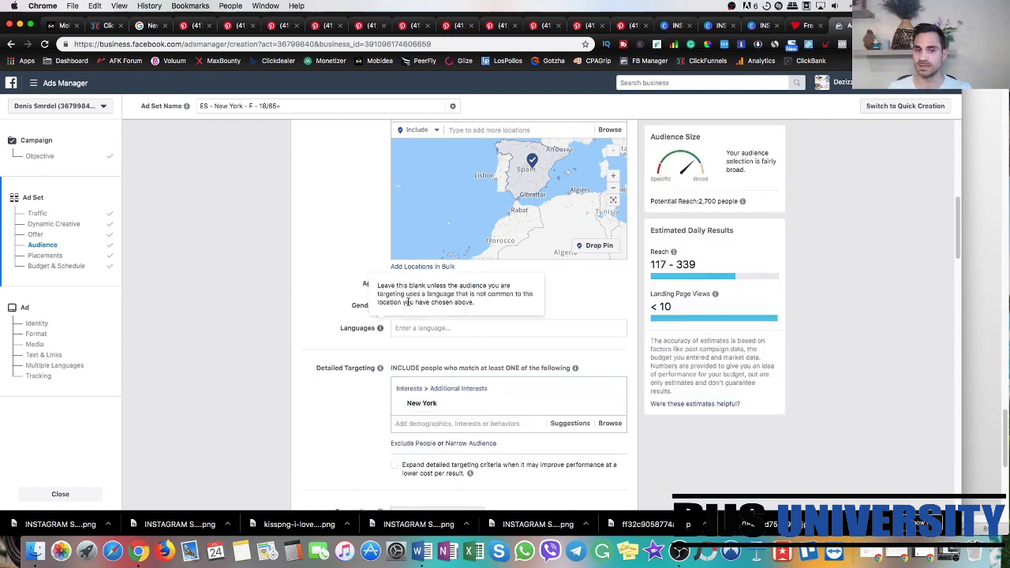
- Set the audience's minimum age to 18
left_click(406, 283)
scroll(411, 371, "up", 2)
left_click(411, 332)
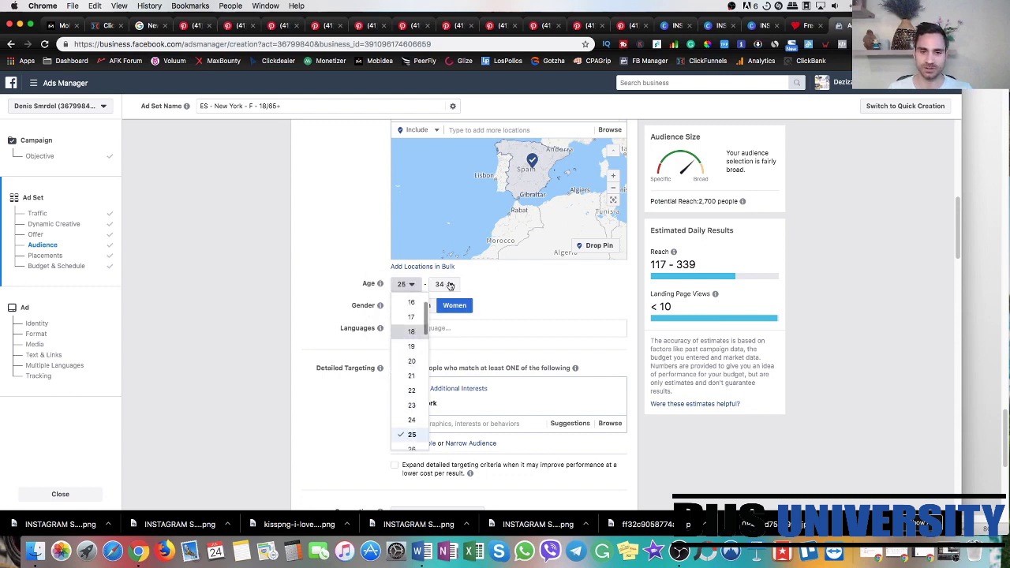
- Set the audience's maximum age to 65+
left_click(444, 284)
scroll(450, 379, "down", 5)
left_click(449, 442)
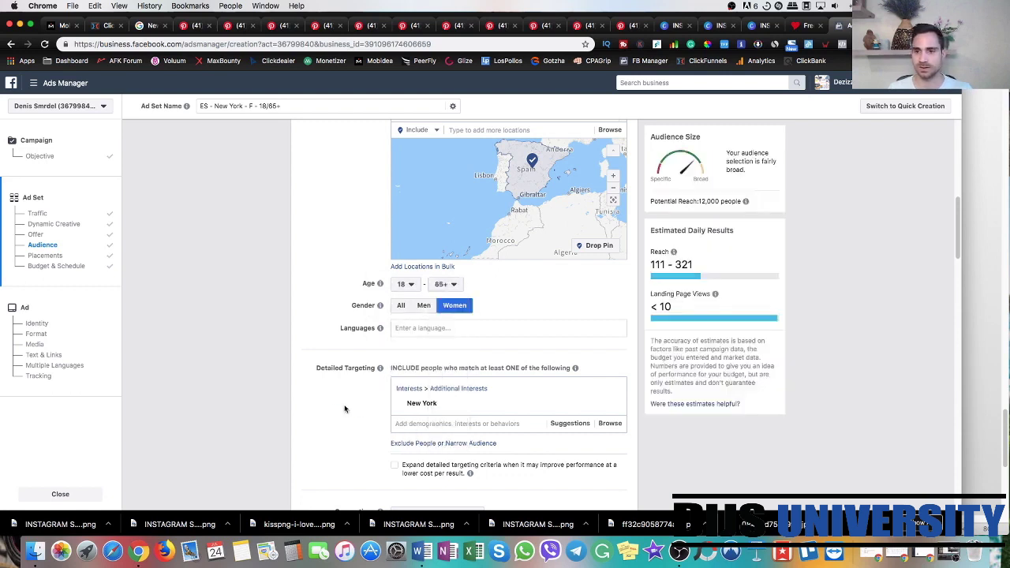
- Replace the New York interest with the suggested interest "Empire State Building" in the detailed targeting
scroll(344, 408, "down", 2)
left_click(568, 341)
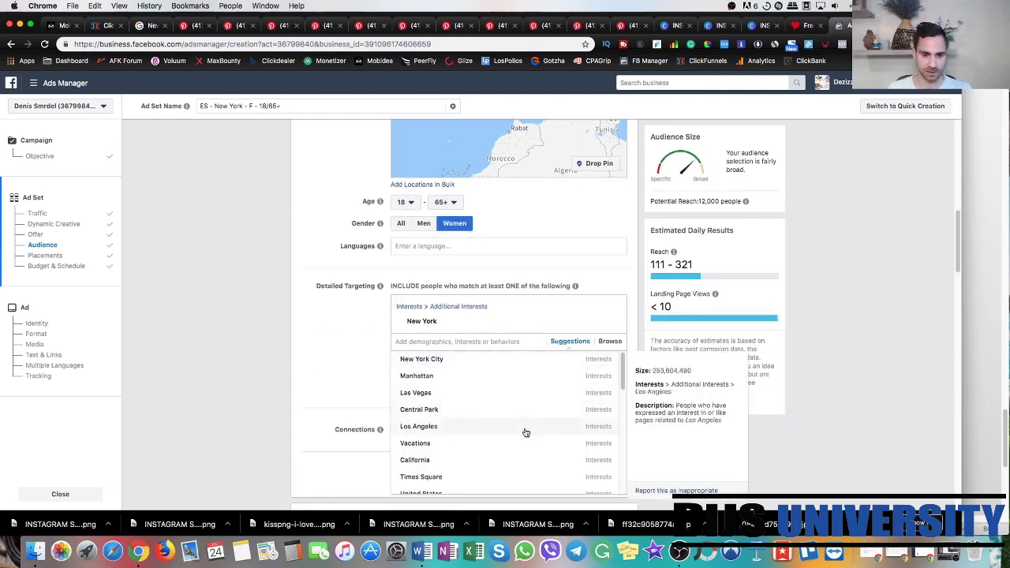
scroll(525, 432, "down", 3)
scroll(524, 434, "down", 1)
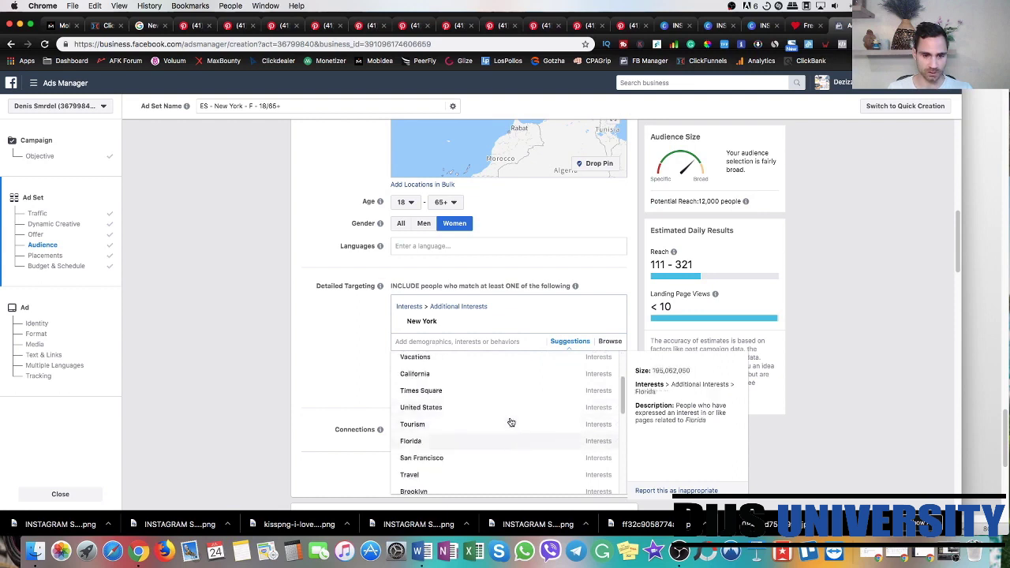
scroll(501, 442, "down", 3)
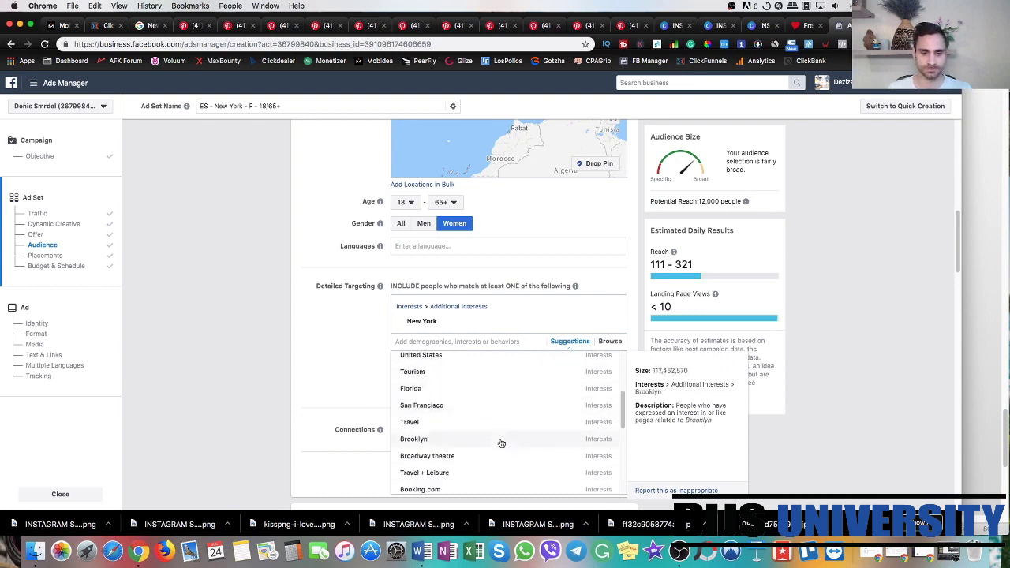
scroll(500, 441, "down", 2)
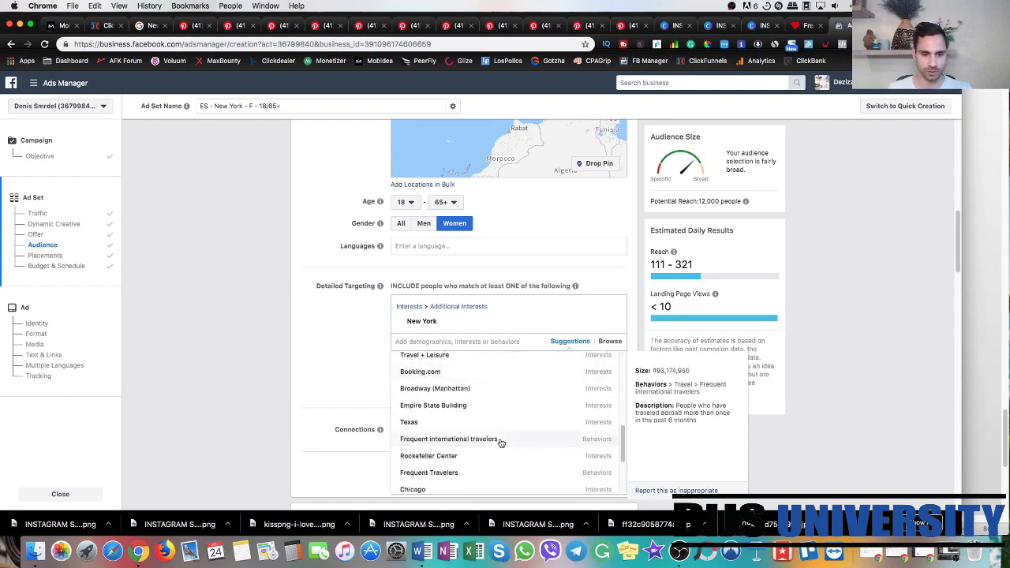
left_click(433, 405)
left_click(612, 338)
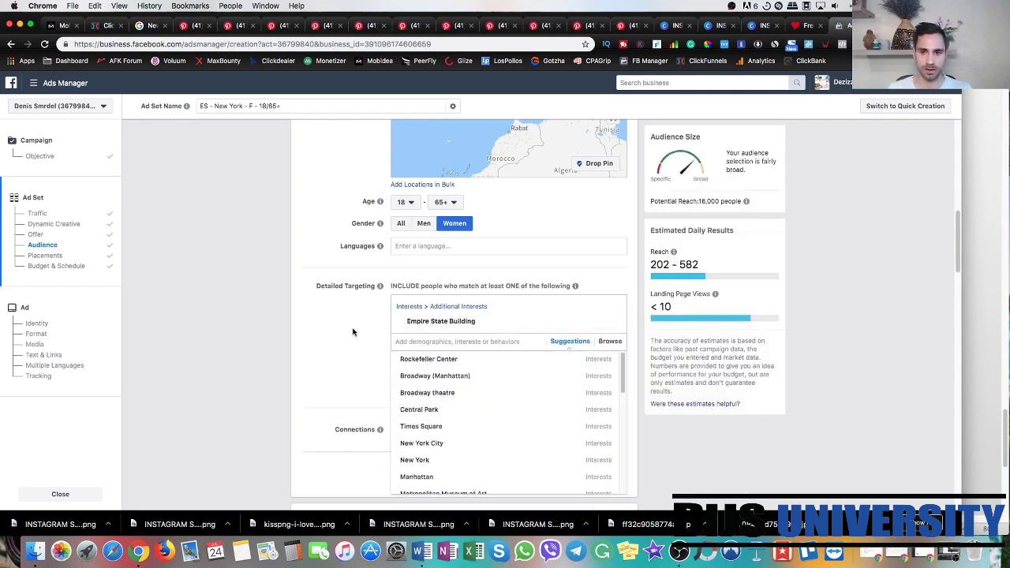
left_click(352, 332)
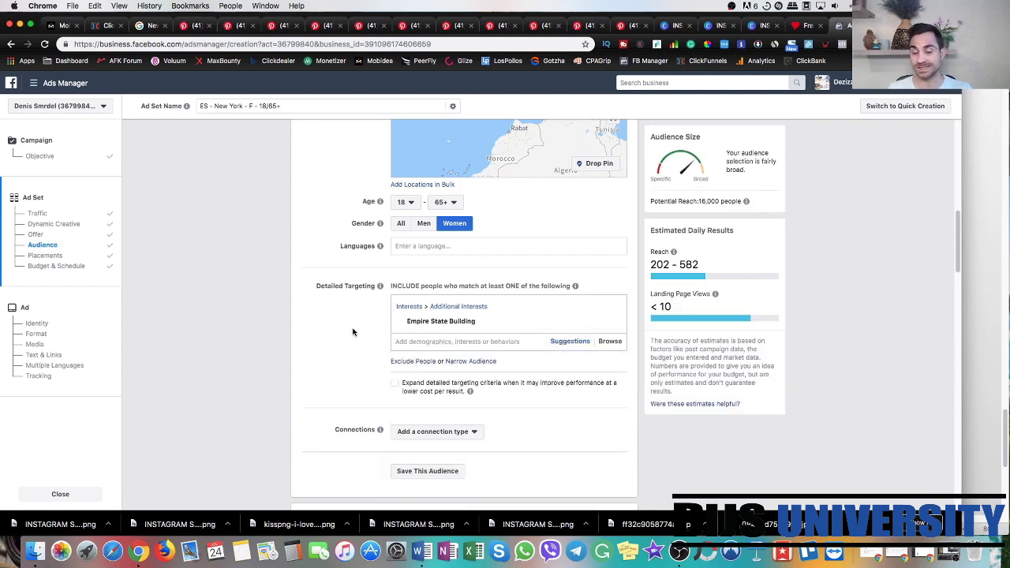
- Replace the Empire State Building interest with the interest "Travel" in the detailed targeting
left_click(566, 341)
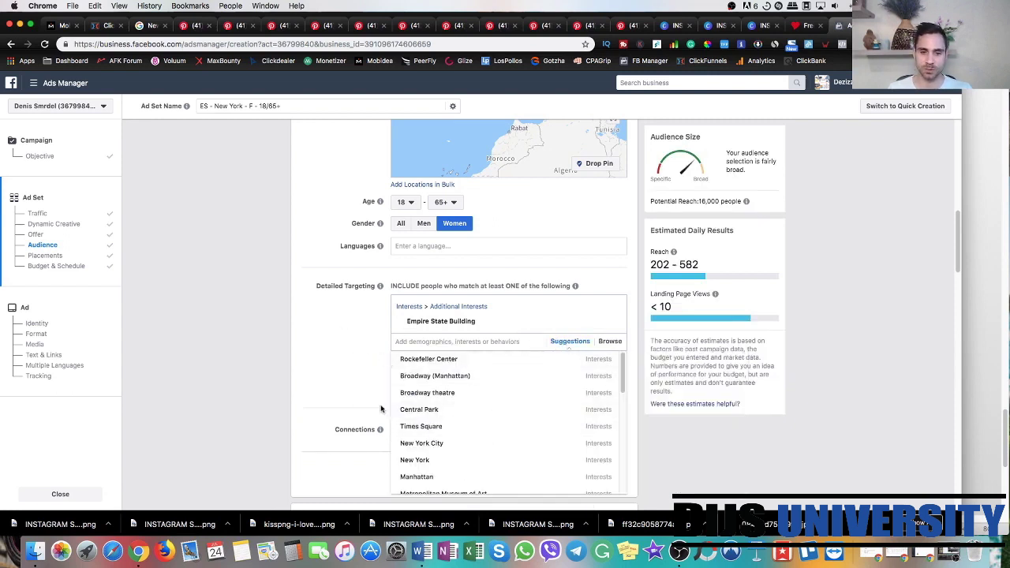
left_click(345, 359)
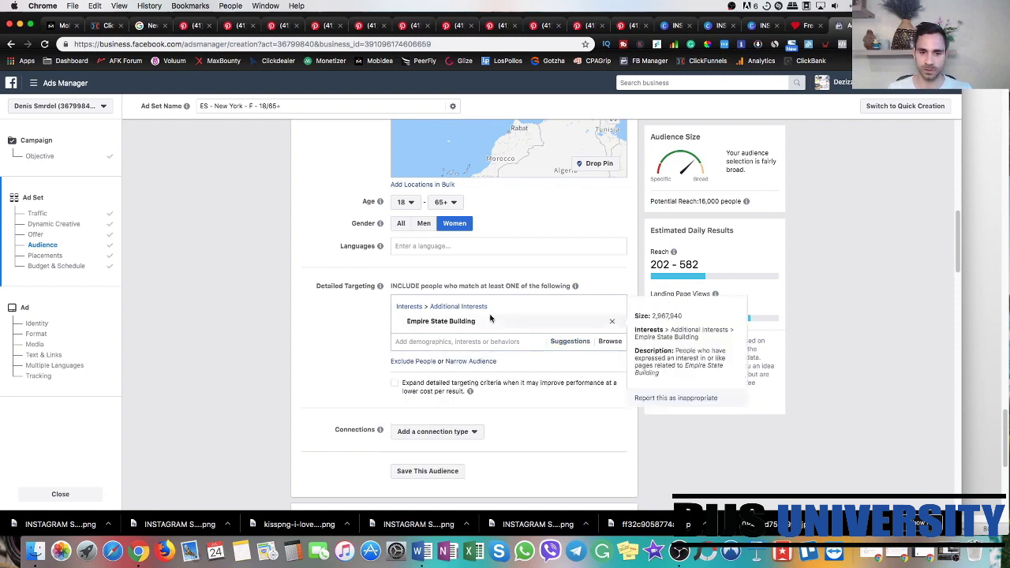
left_click(613, 325)
left_click(396, 303)
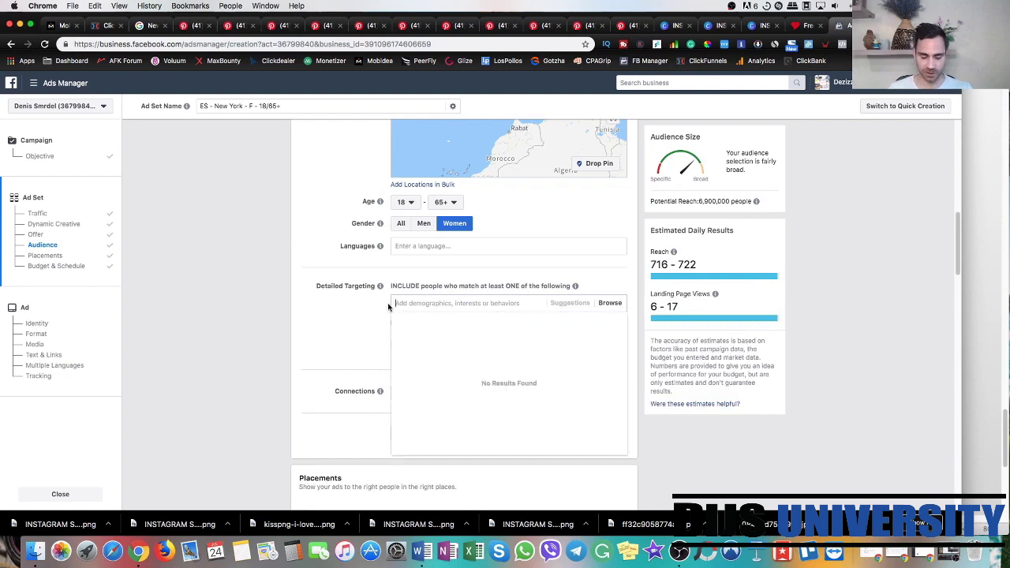
type("travel")
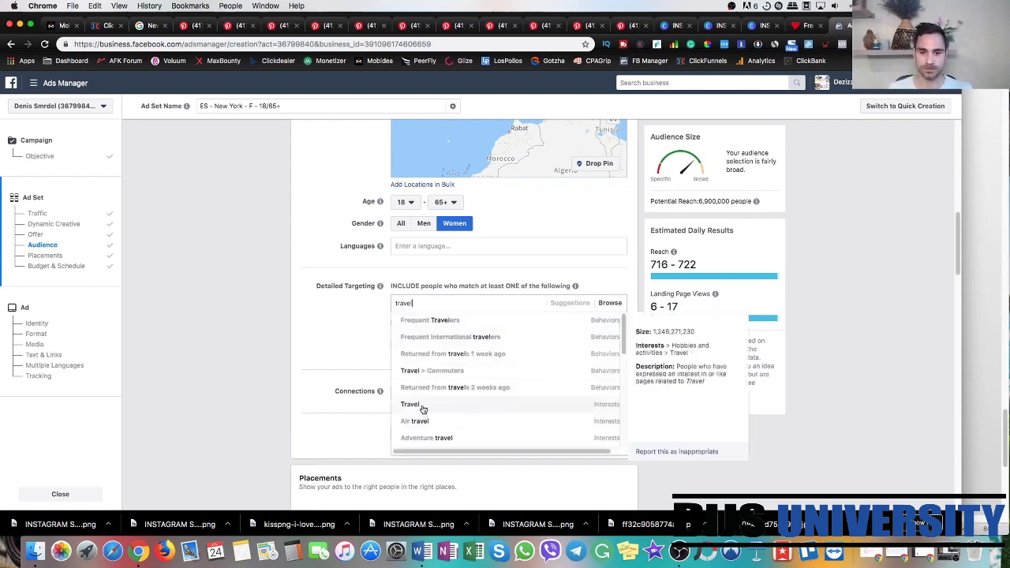
left_click(422, 407)
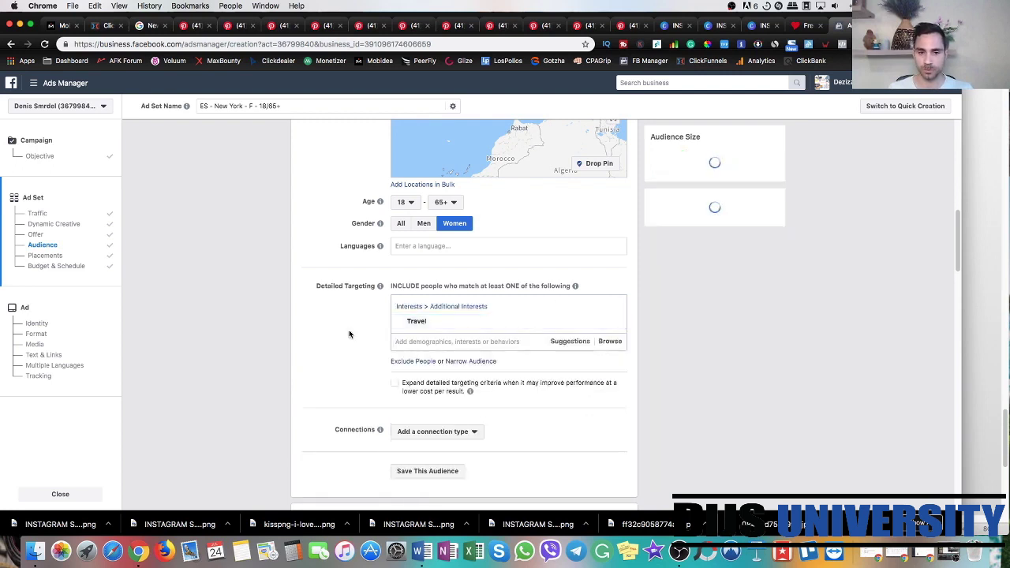
- Replace the Travel interest with the suggested interest "Travel agency" in the detailed targeting
left_click(552, 343)
scroll(350, 350, "down", 1)
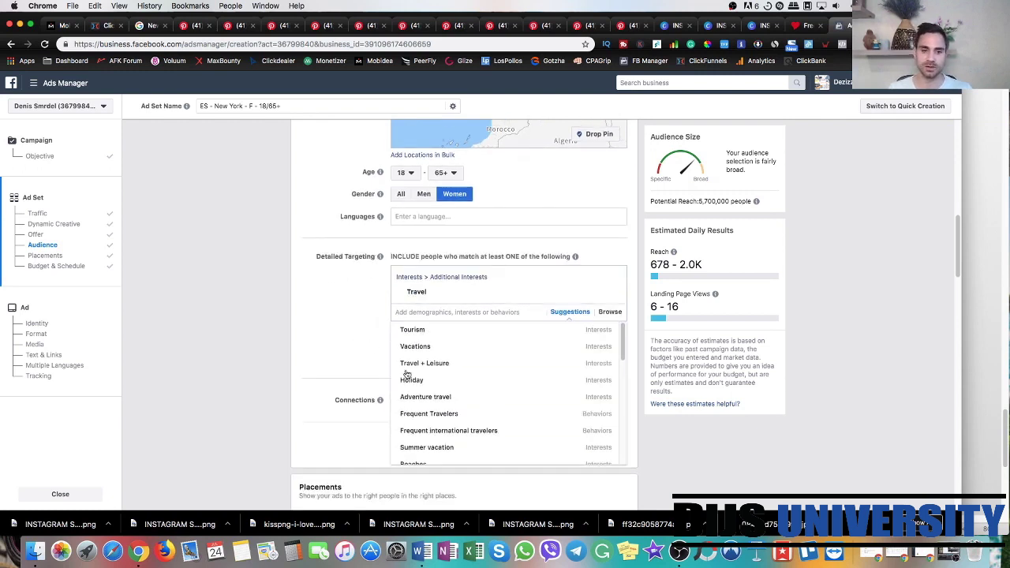
mouse_move(444, 397)
mouse_move(412, 347)
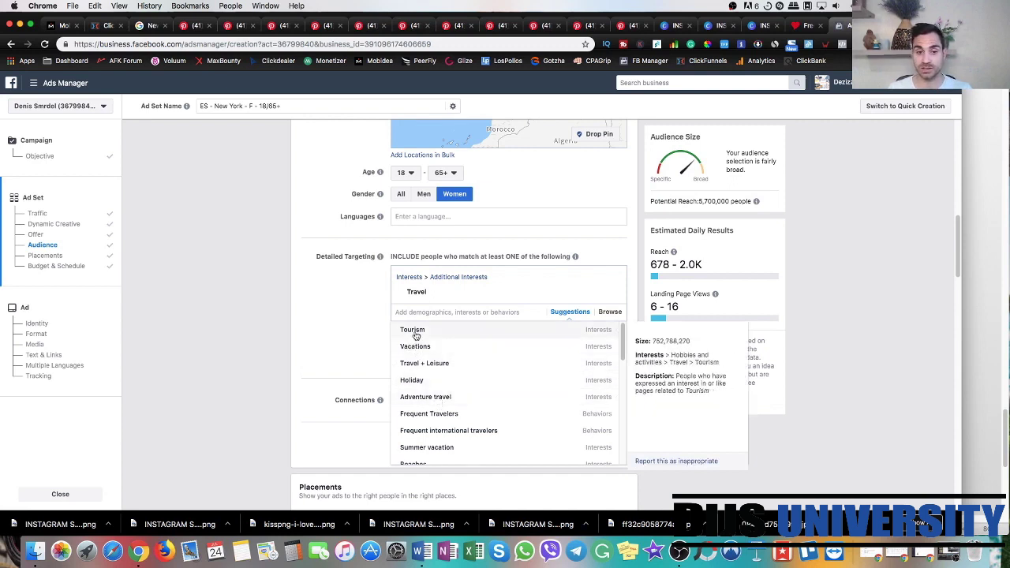
scroll(533, 397, "down", 1)
scroll(534, 397, "down", 1)
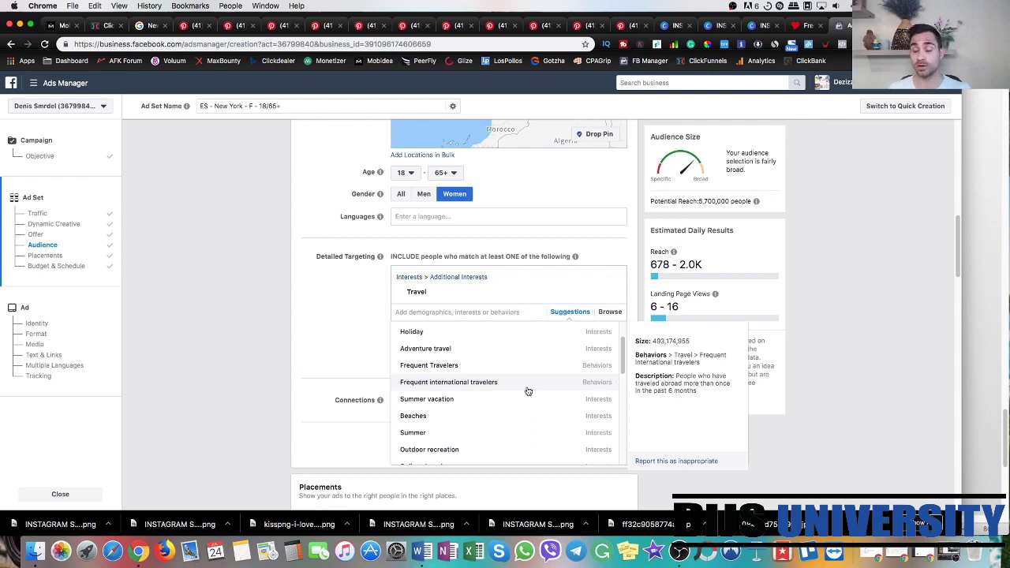
scroll(525, 398, "down", 5)
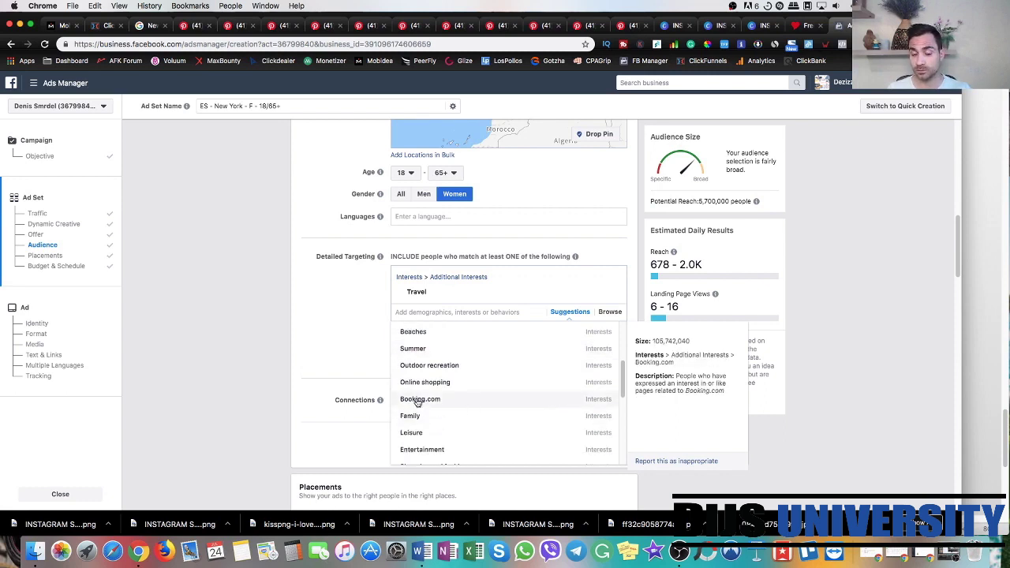
scroll(539, 418, "down", 3)
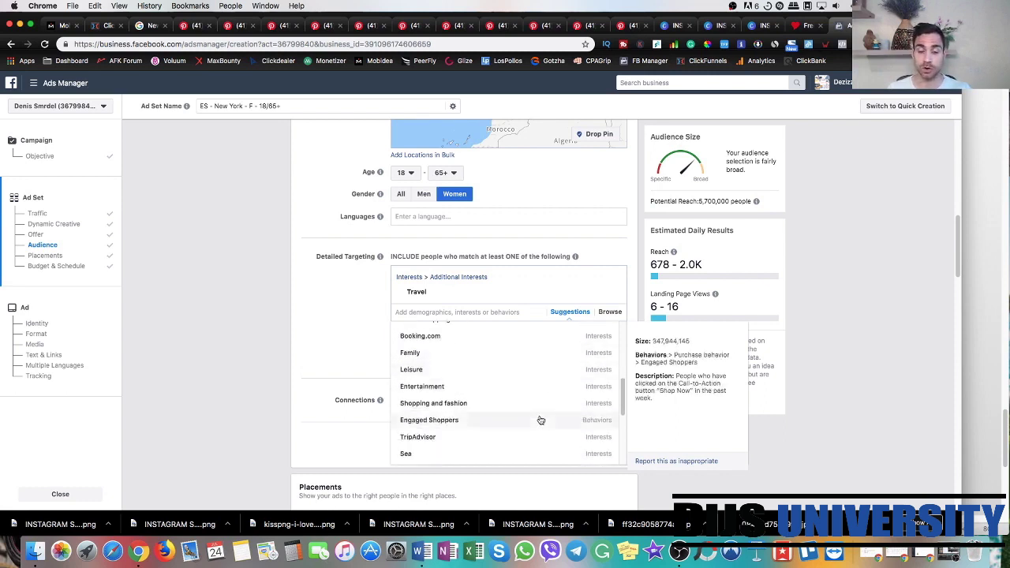
scroll(539, 424, "down", 2)
scroll(537, 431, "down", 1)
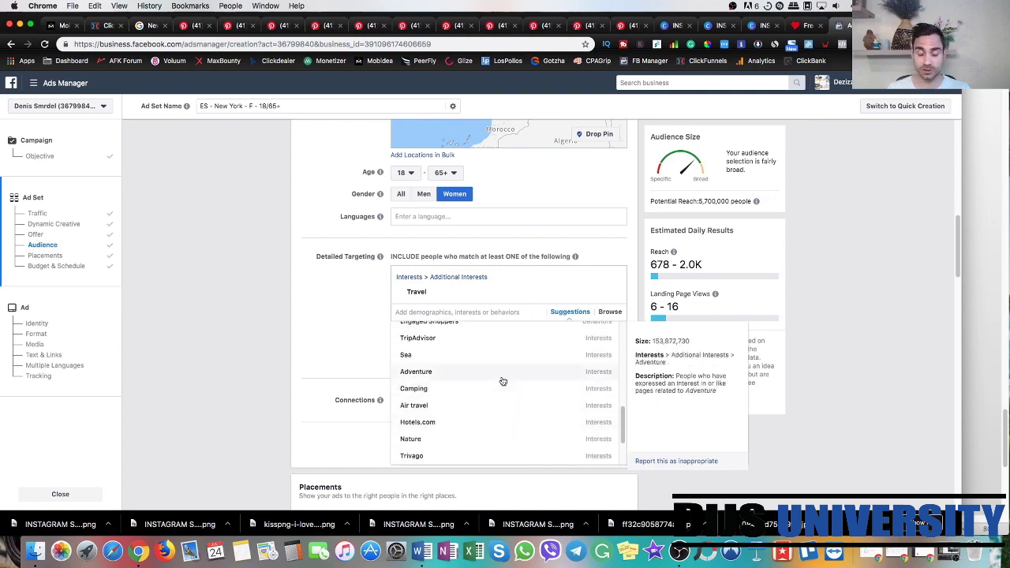
scroll(517, 431, "down", 1)
scroll(489, 424, "down", 2)
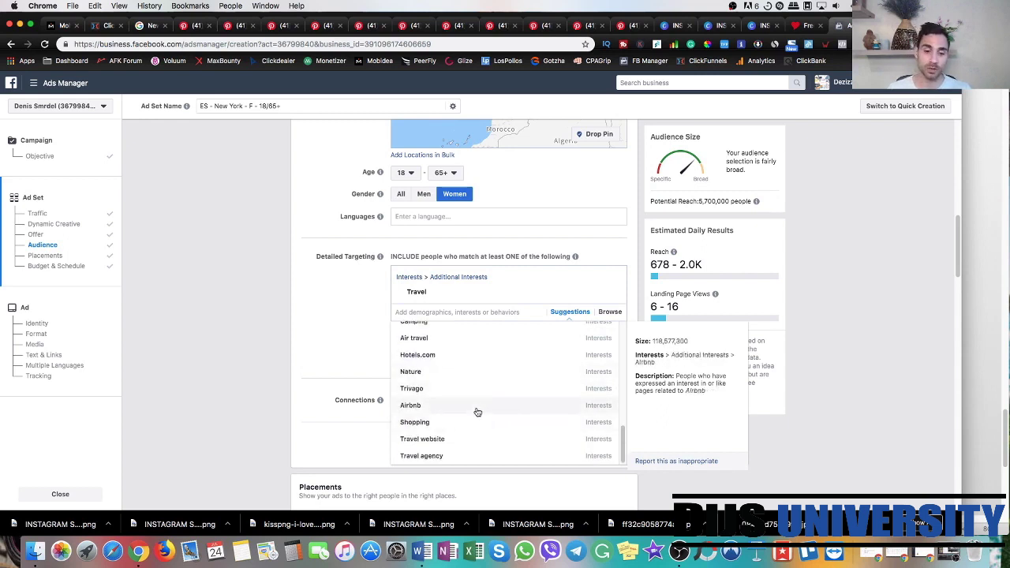
scroll(478, 412, "down", 2)
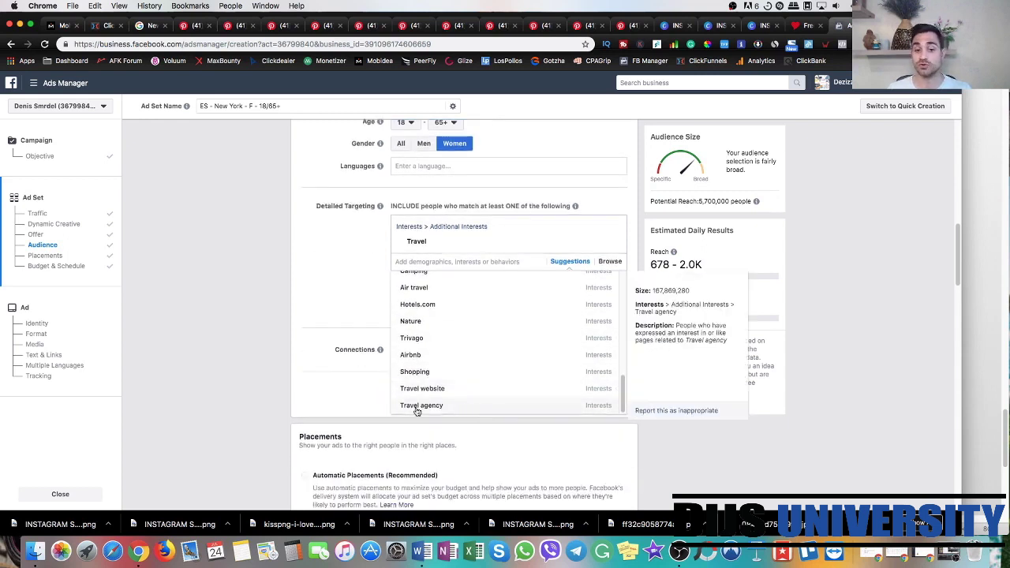
left_click(423, 407)
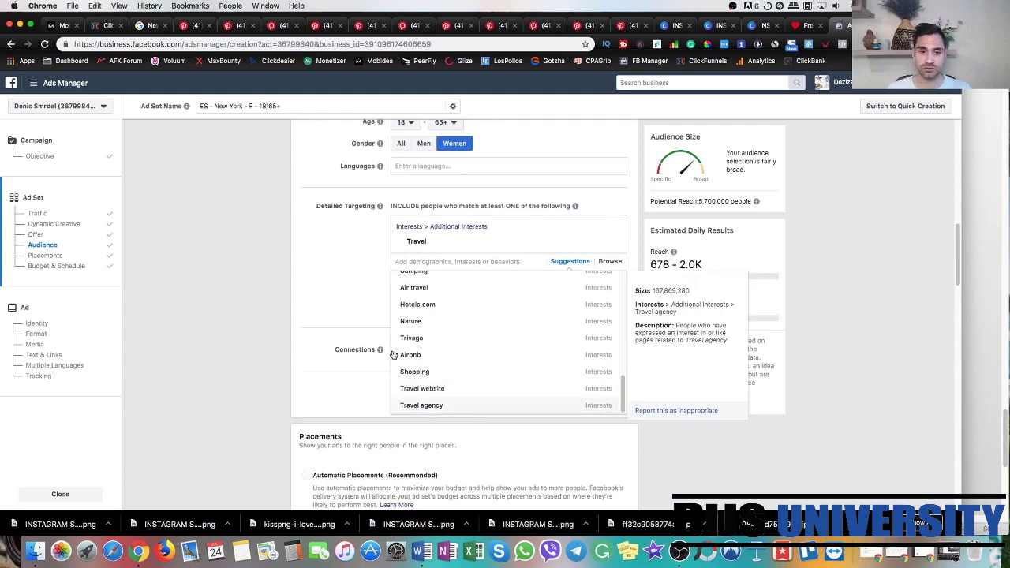
left_click(356, 278)
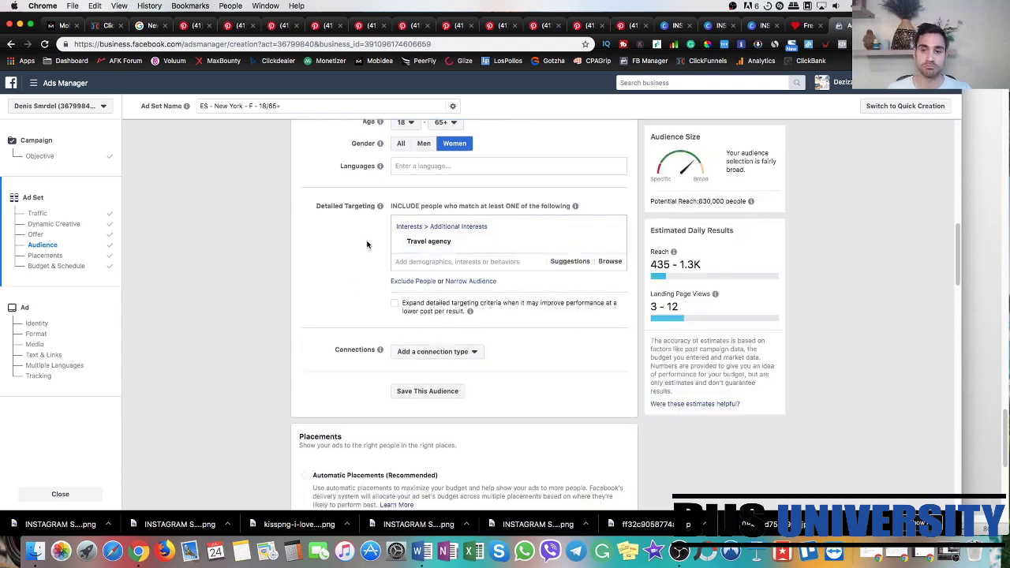
- Replace the Travel agency interest with the suggested interest "Booking.com" in the detailed targeting
left_click(557, 261)
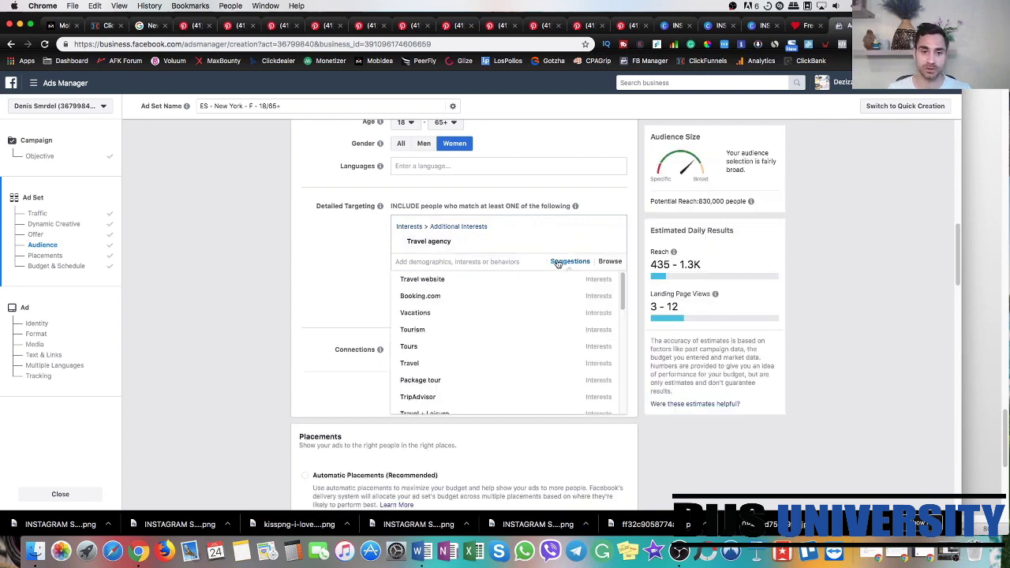
left_click(527, 297)
left_click(613, 254)
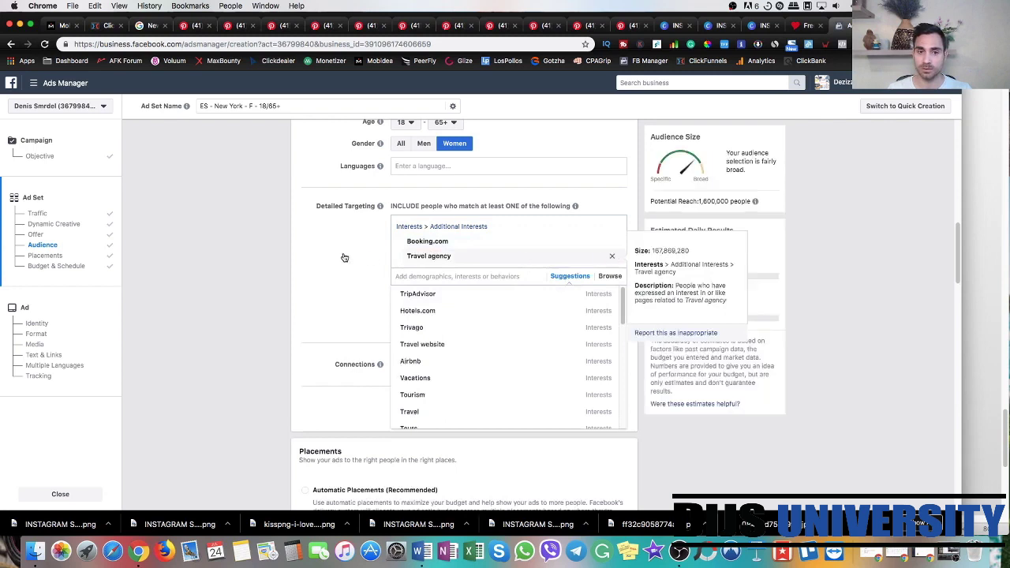
left_click(352, 258)
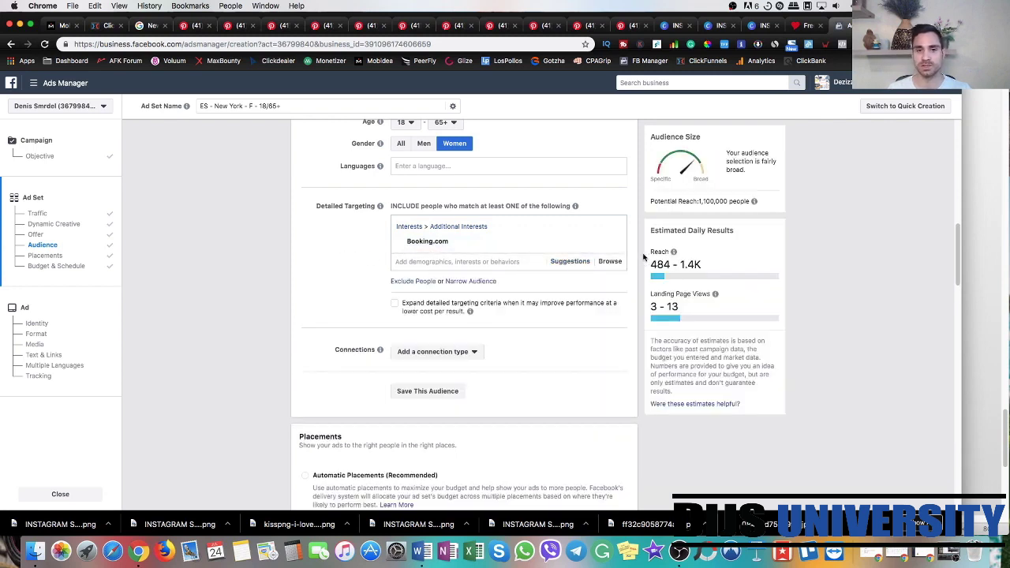
- Review the ad set's audience, placements, and budget and schedule settings
scroll(641, 384, "up", 1)
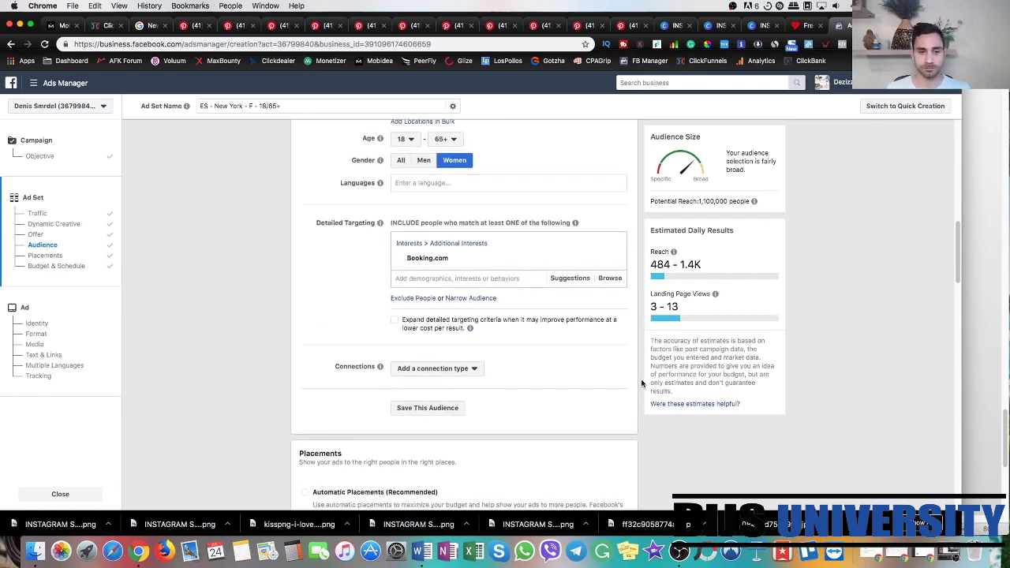
scroll(641, 384, "up", 3)
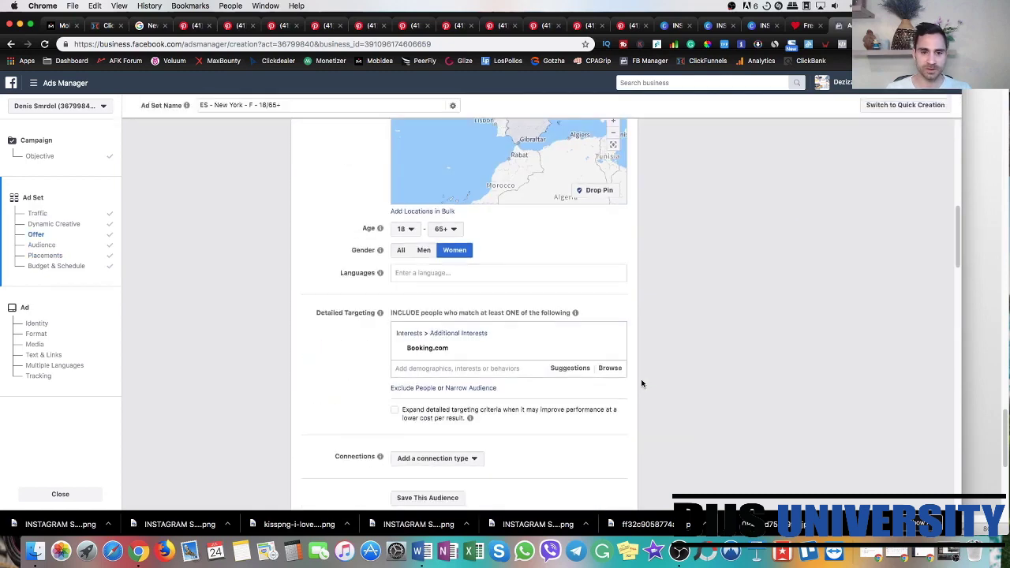
scroll(642, 383, "down", 3)
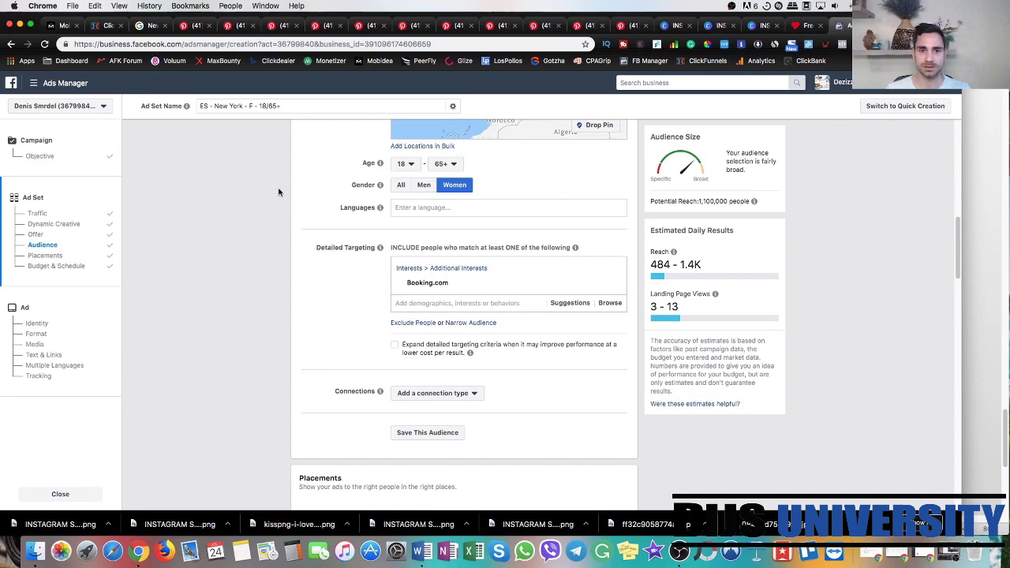
scroll(298, 284, "down", 10)
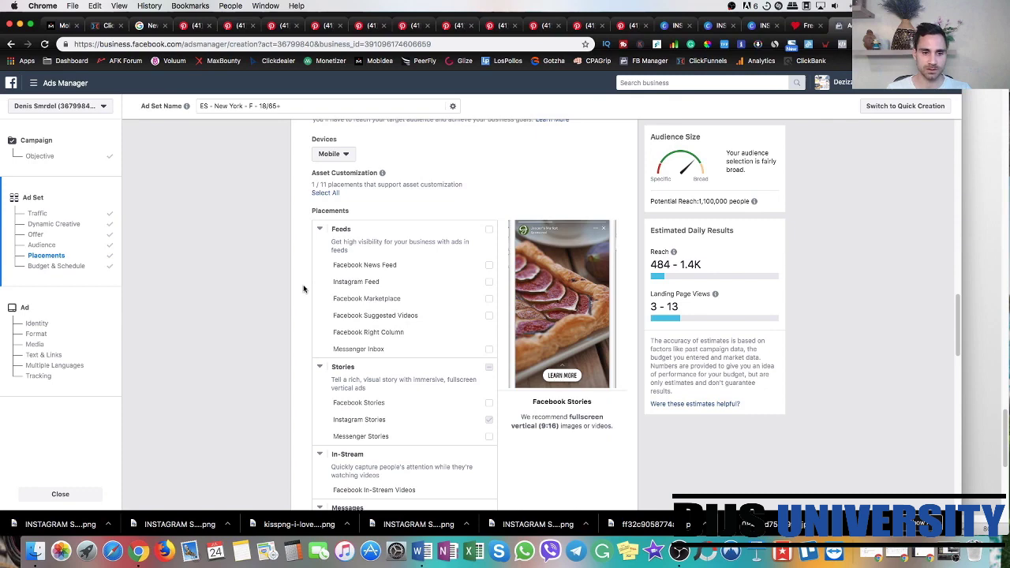
scroll(303, 288, "down", 6)
scroll(303, 288, "down", 10)
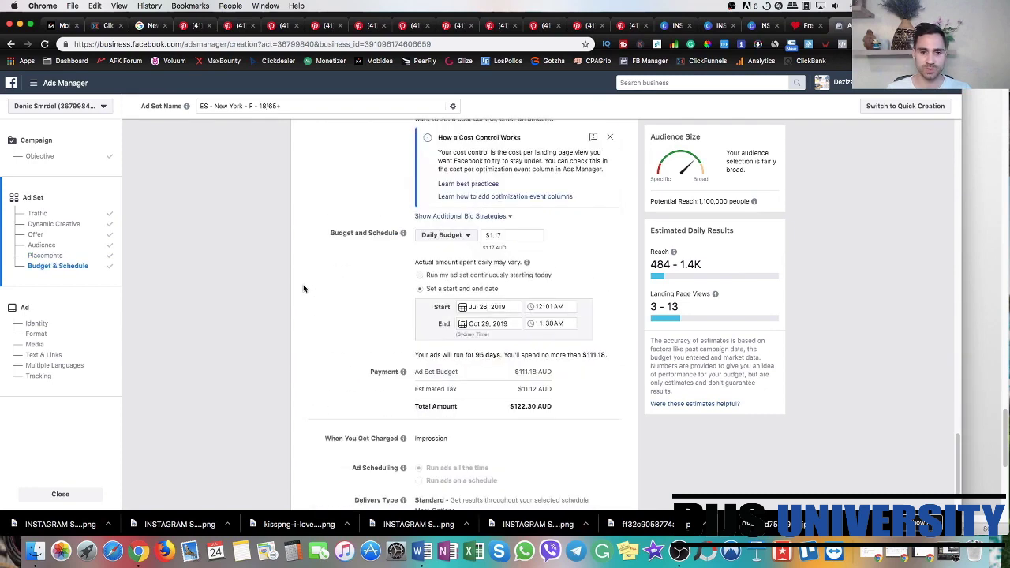
- Check the payout of the New York sweepstakes offer in Mobidea and return to the ad set's budget and schedule in Ads Manager
left_click(58, 29)
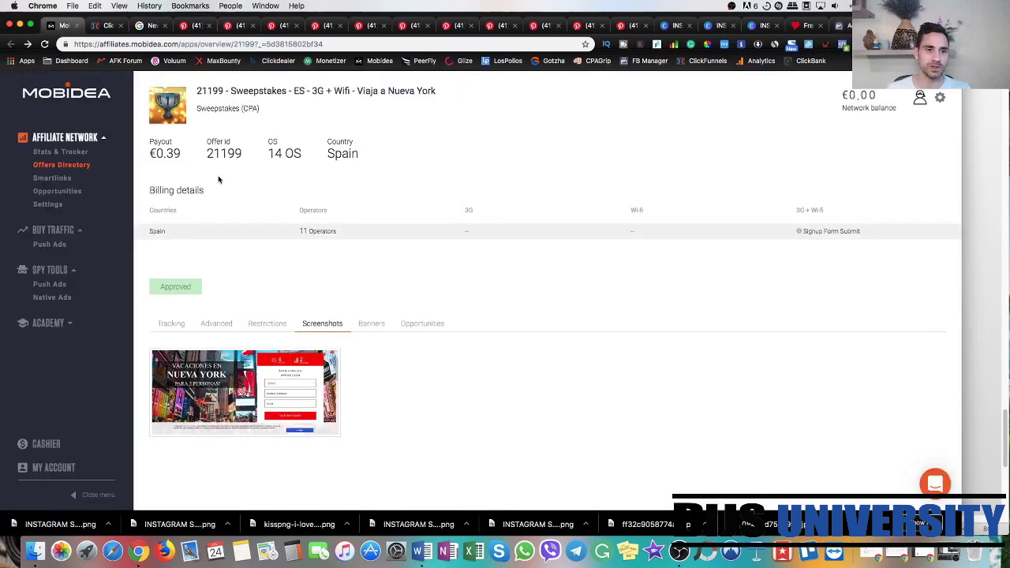
double_click(169, 153)
left_click(169, 153)
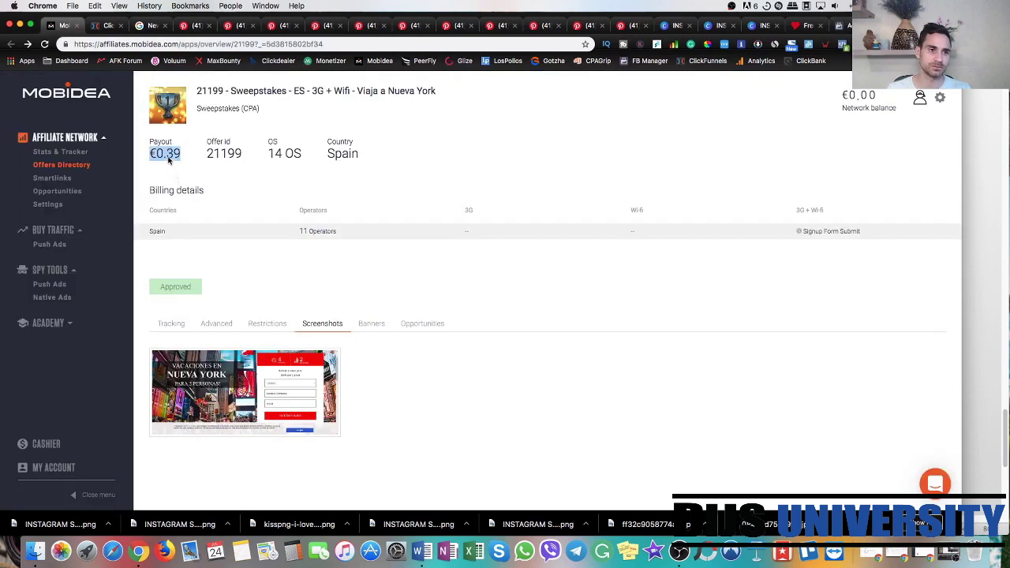
left_click(164, 154)
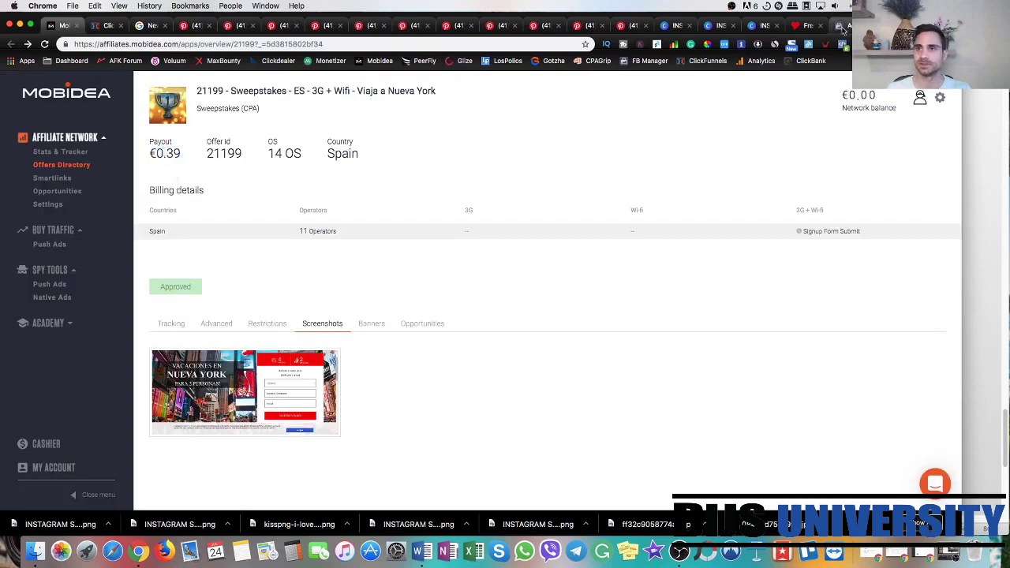
left_click(843, 29)
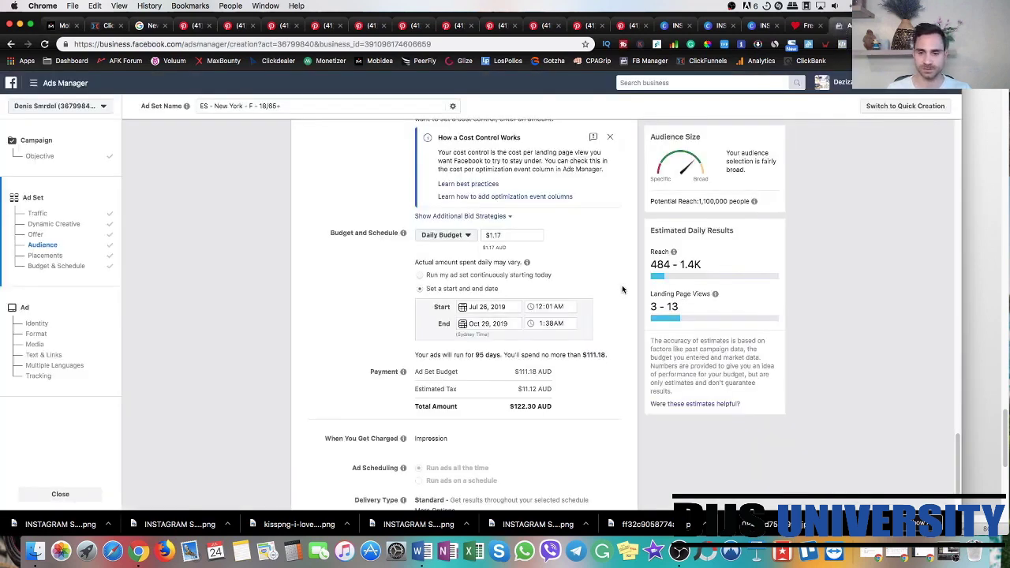
scroll(640, 419, "down", 2)
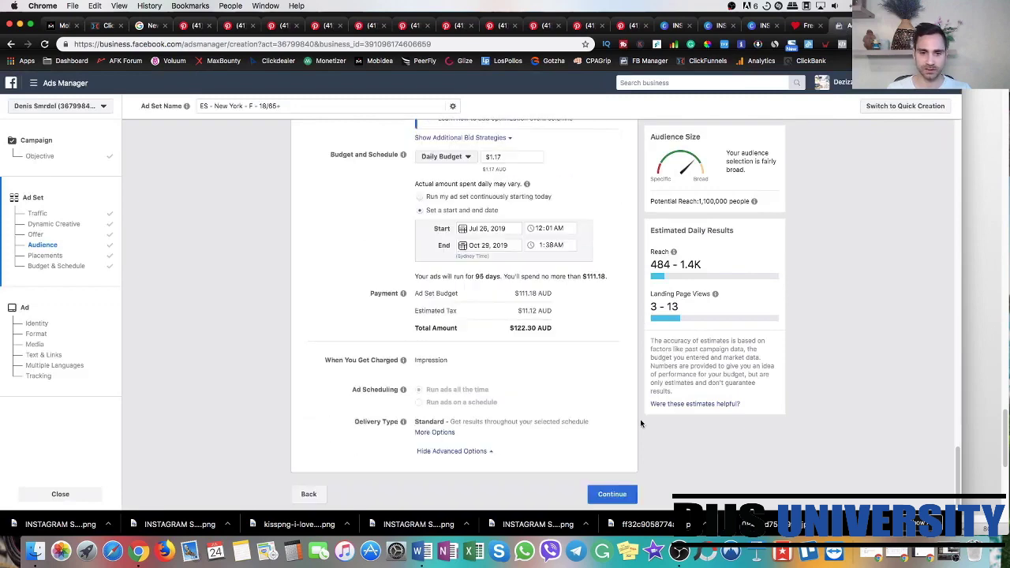
- Continue from the ad set to the ad setup and name the ad "es-new york - ad1"
left_click(622, 495)
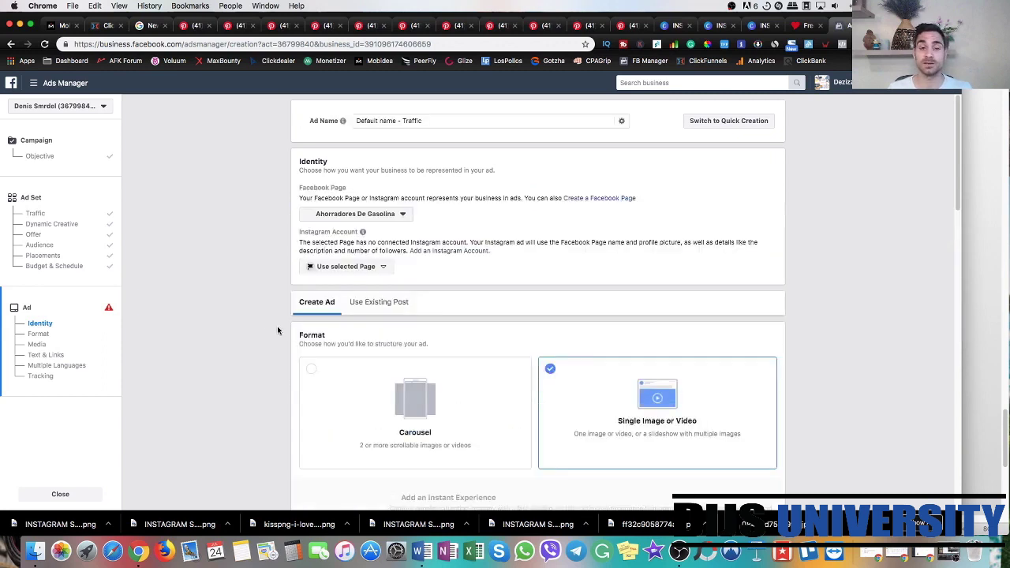
triple_click(377, 121)
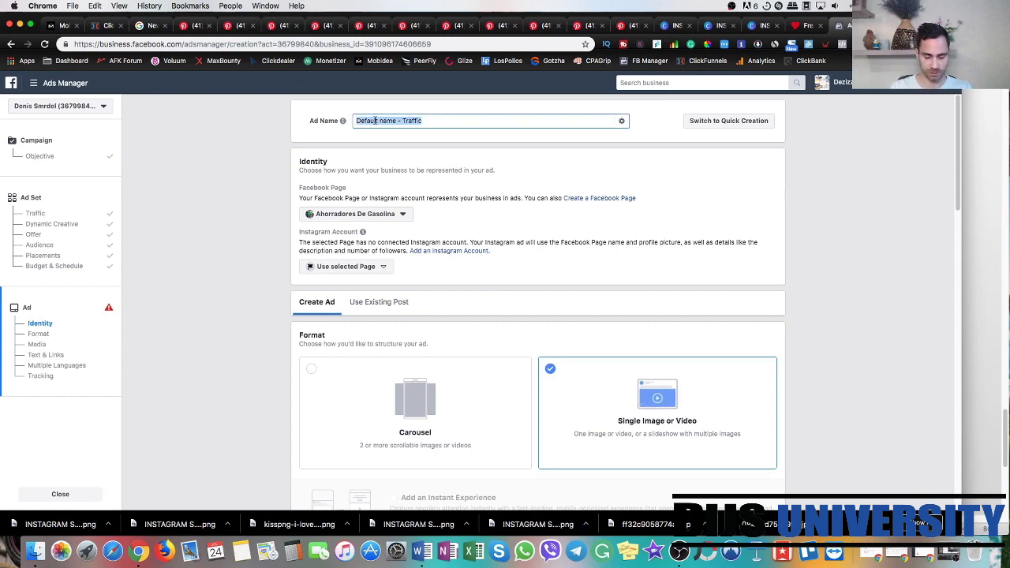
type("es-new york - ad1")
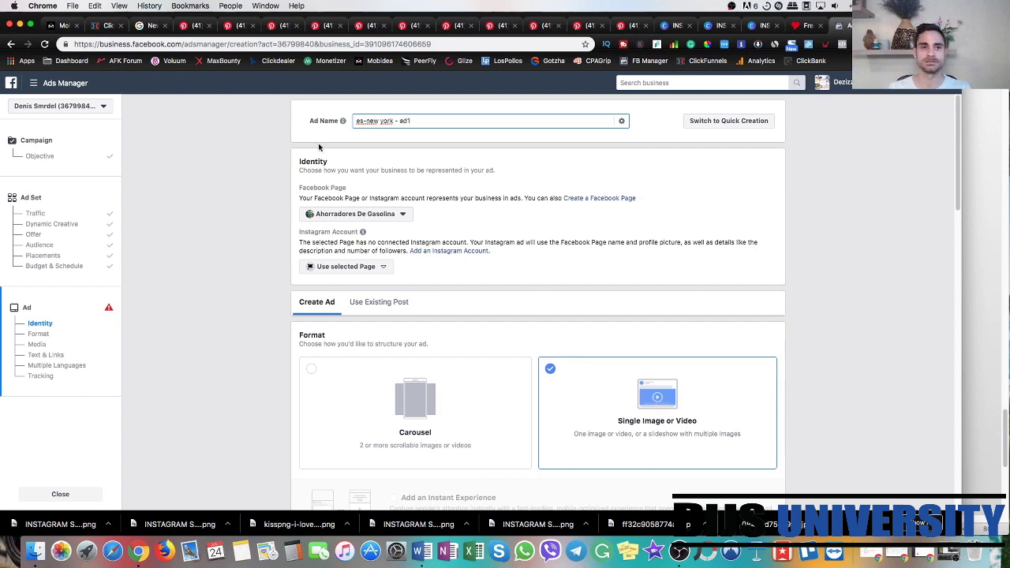
left_click(250, 157)
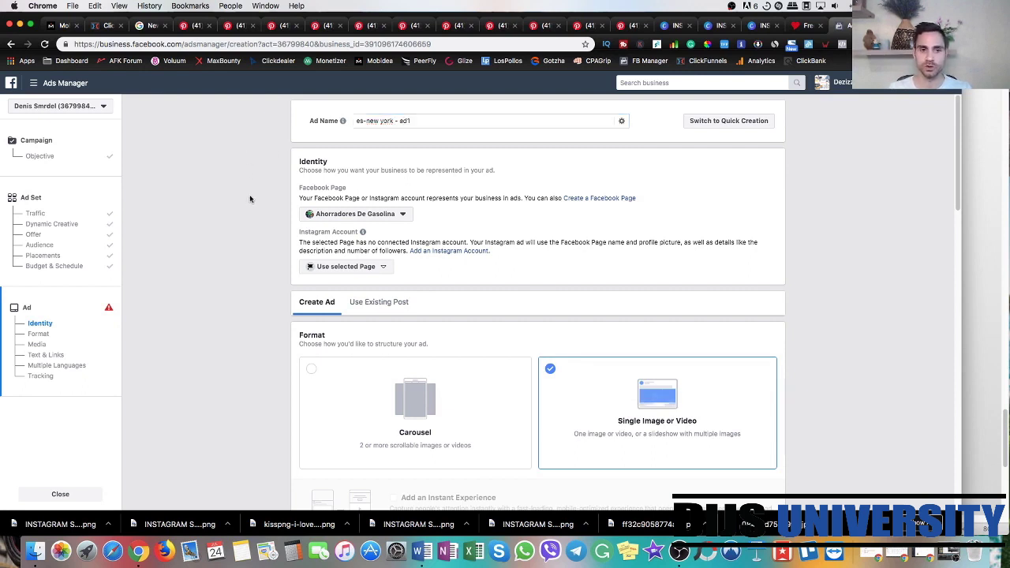
- Copy the landing page URL of the "ES - New York - IG" funnel step from ClickFunnels for the ad's destination
scroll(255, 259, "down", 1)
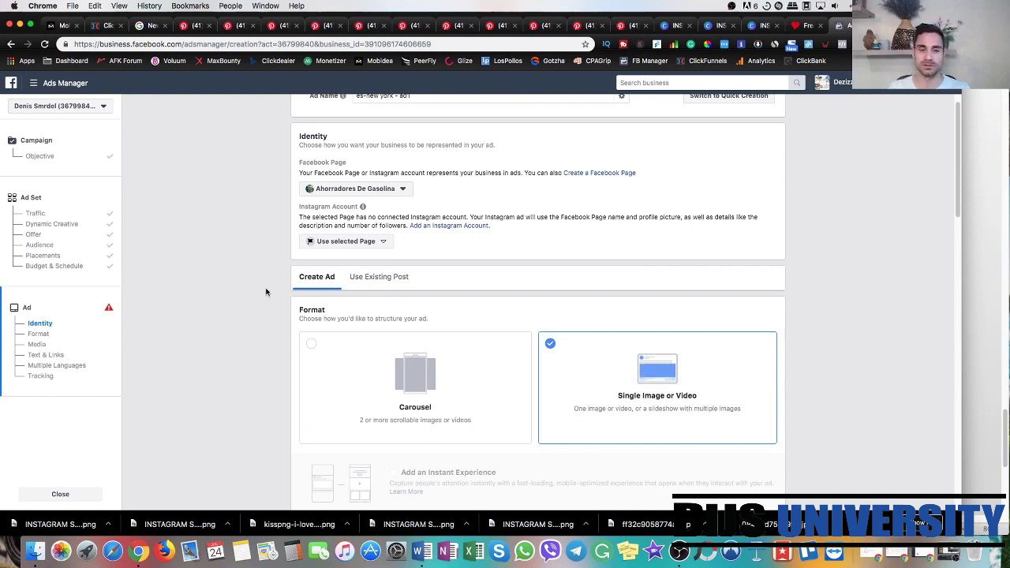
scroll(260, 294, "down", 3)
scroll(260, 315, "down", 6)
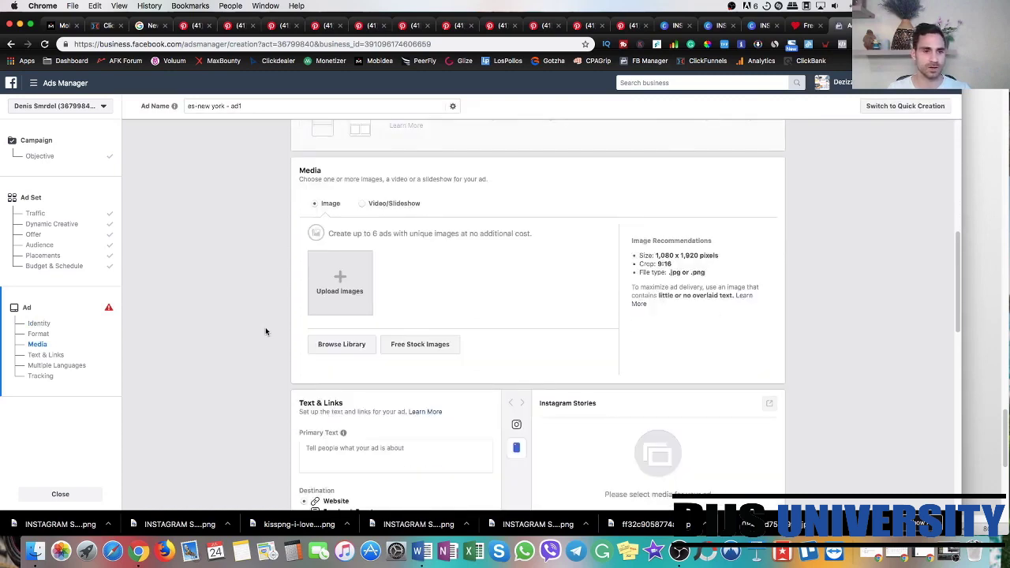
scroll(265, 332, "down", 5)
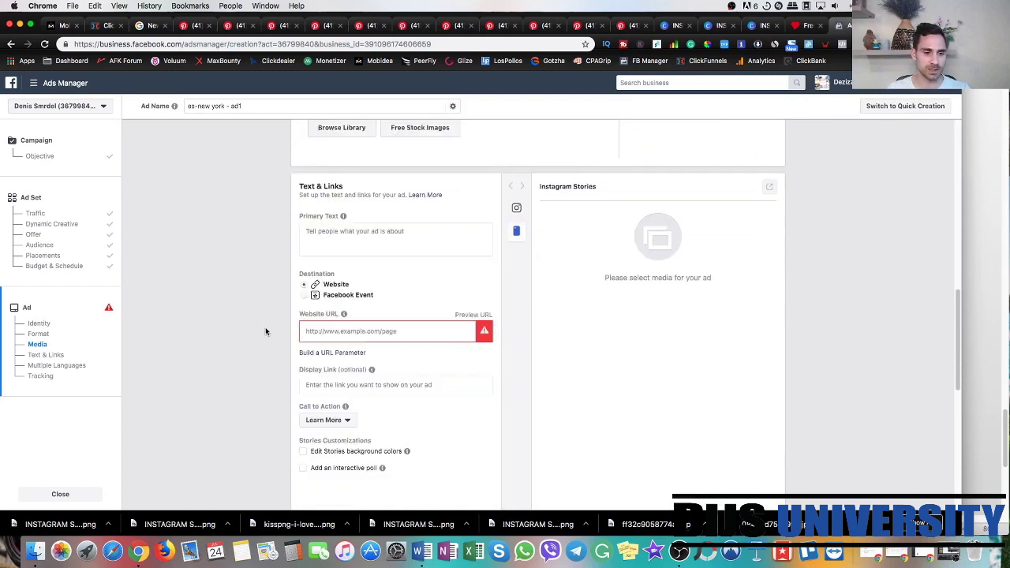
scroll(266, 331, "down", 2)
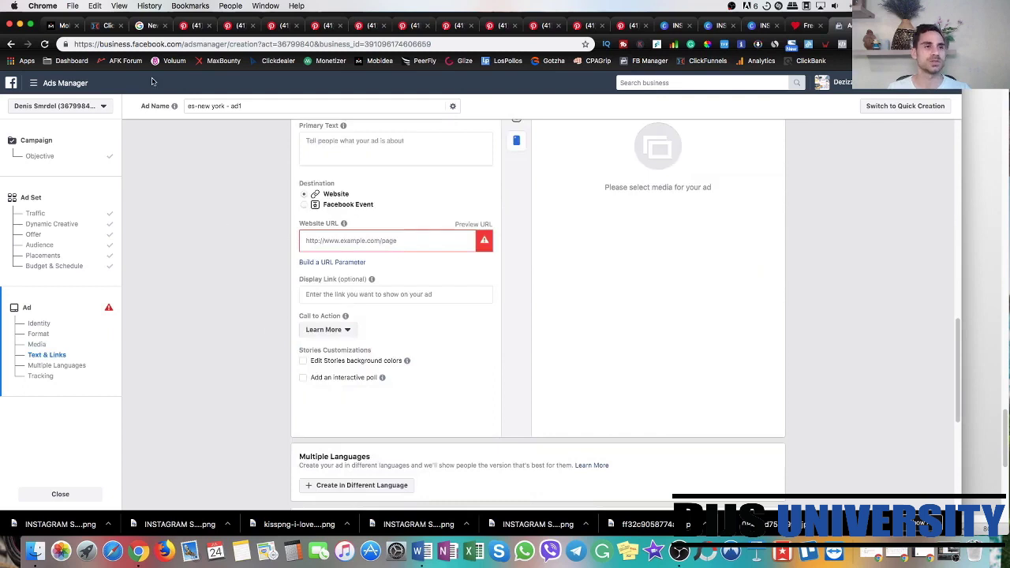
left_click(107, 25)
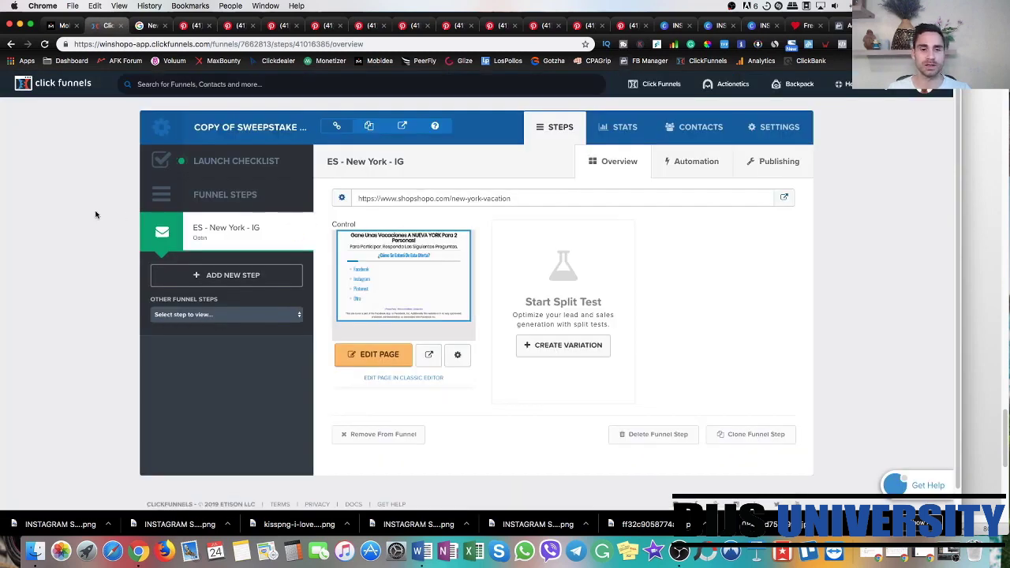
left_click(399, 200)
key("super+c")
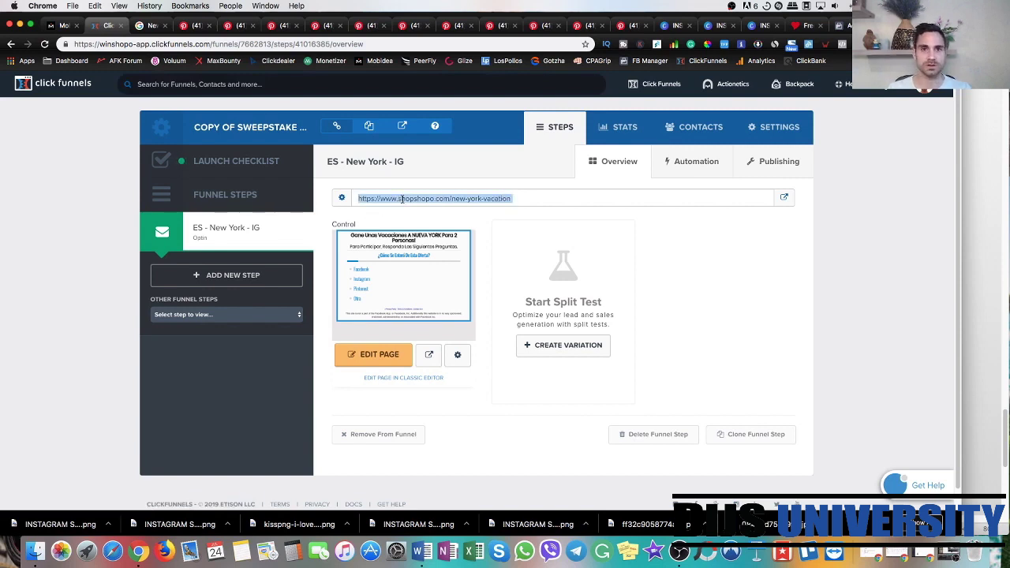
key("ctrl+Tab")
left_click(339, 243)
key("super+v")
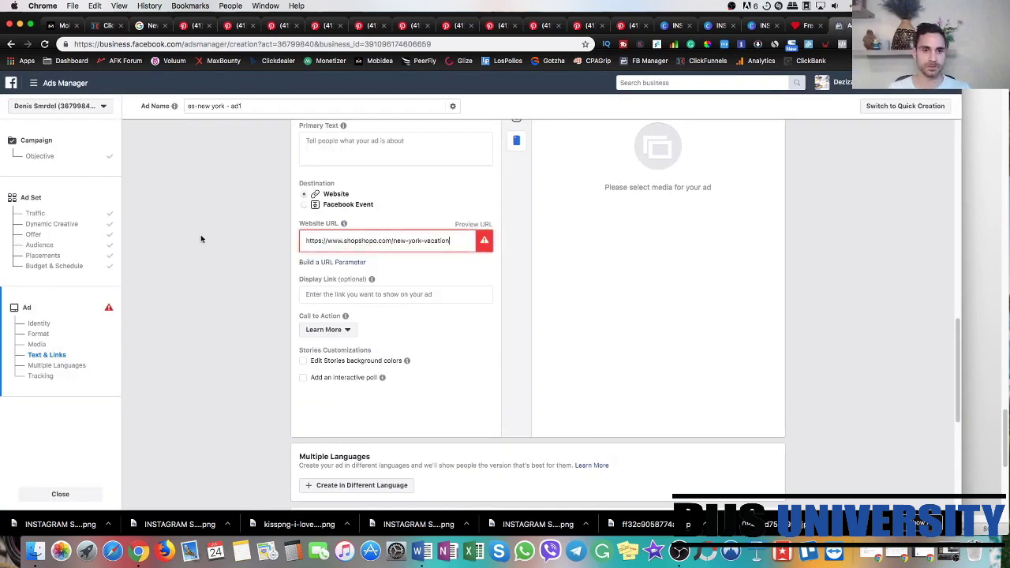
left_click(230, 237)
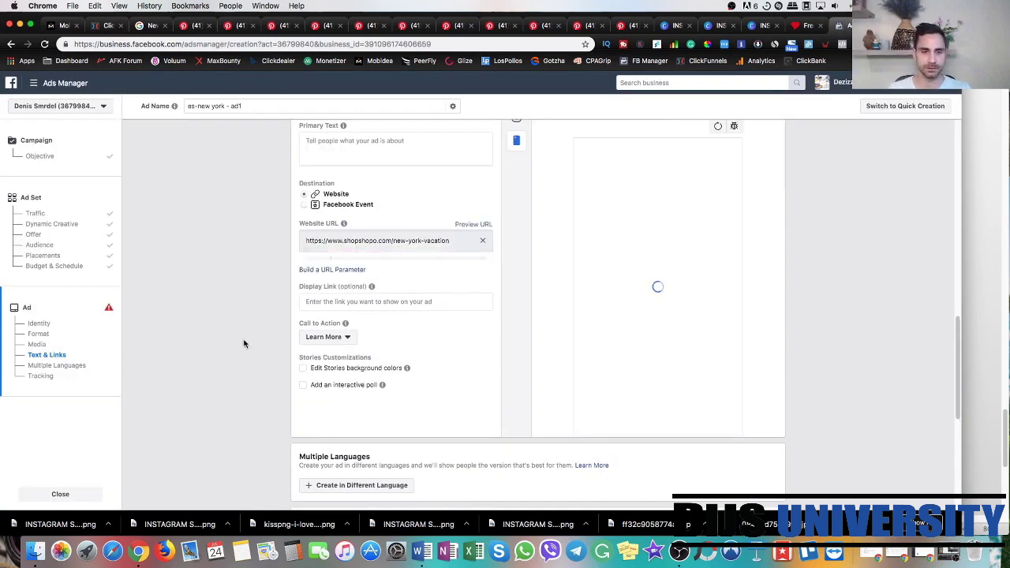
- Try to upload the four INSTAGRAM STORY template PNG files from Downloads as the ad's images
scroll(244, 343, "up", 5)
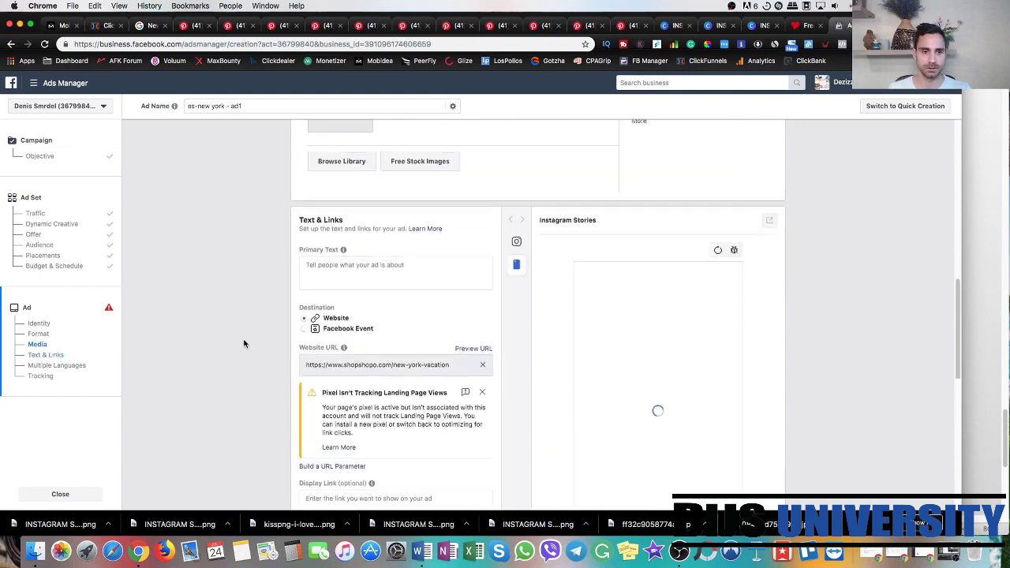
left_click(339, 225)
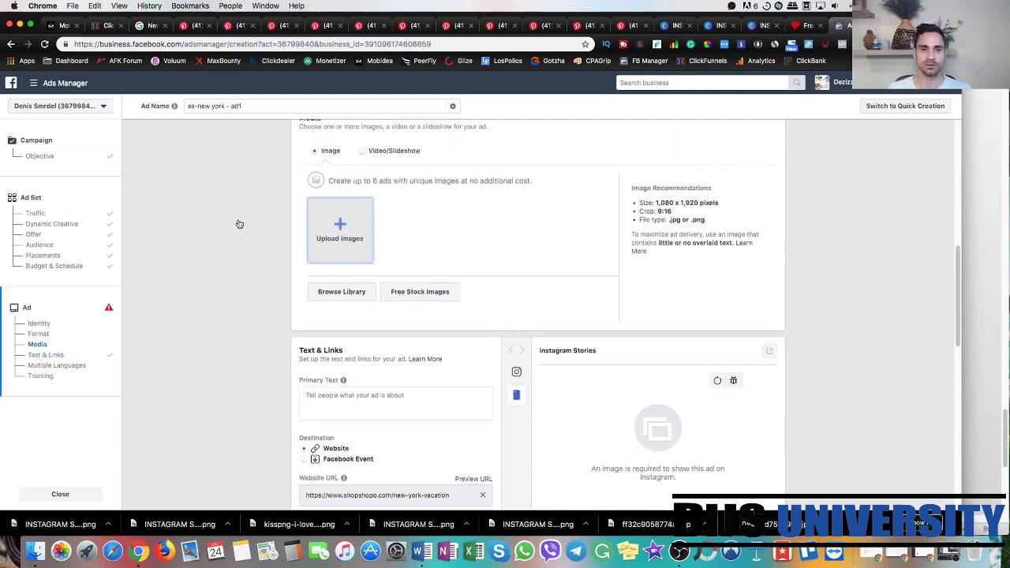
left_click(336, 146)
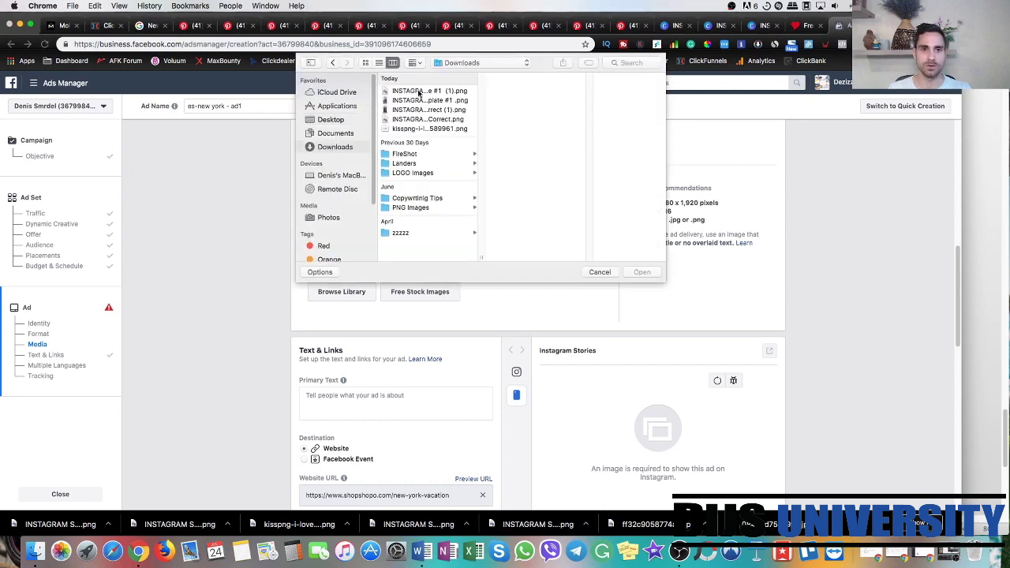
left_click(419, 92)
left_click(421, 101)
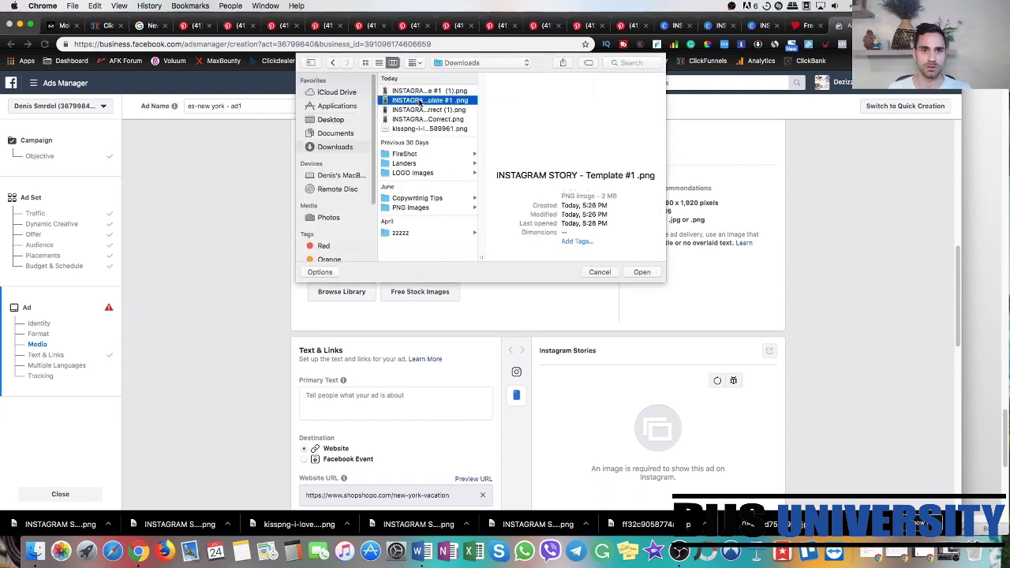
left_click(423, 110)
left_click(424, 119)
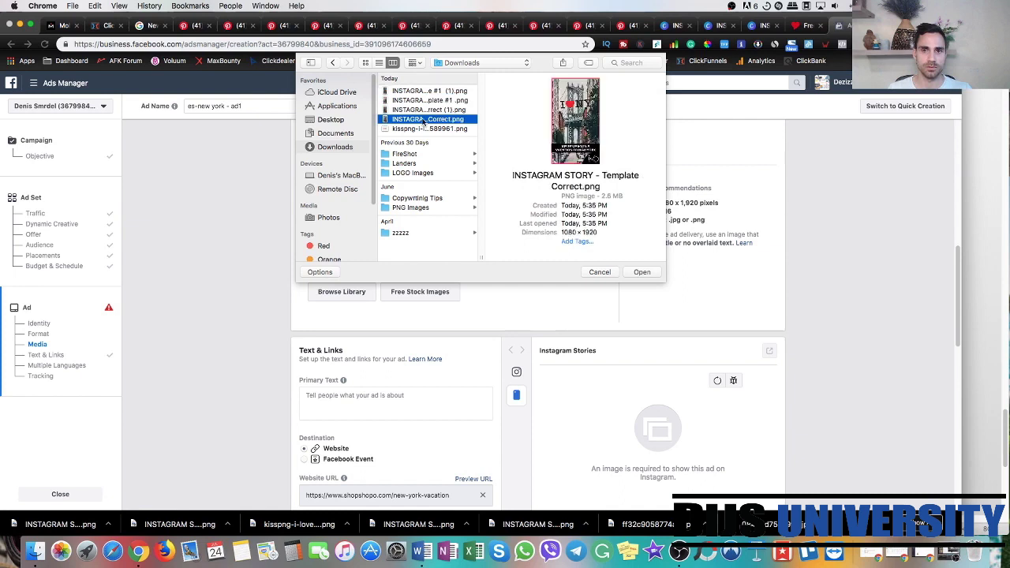
left_click(419, 91, "shift")
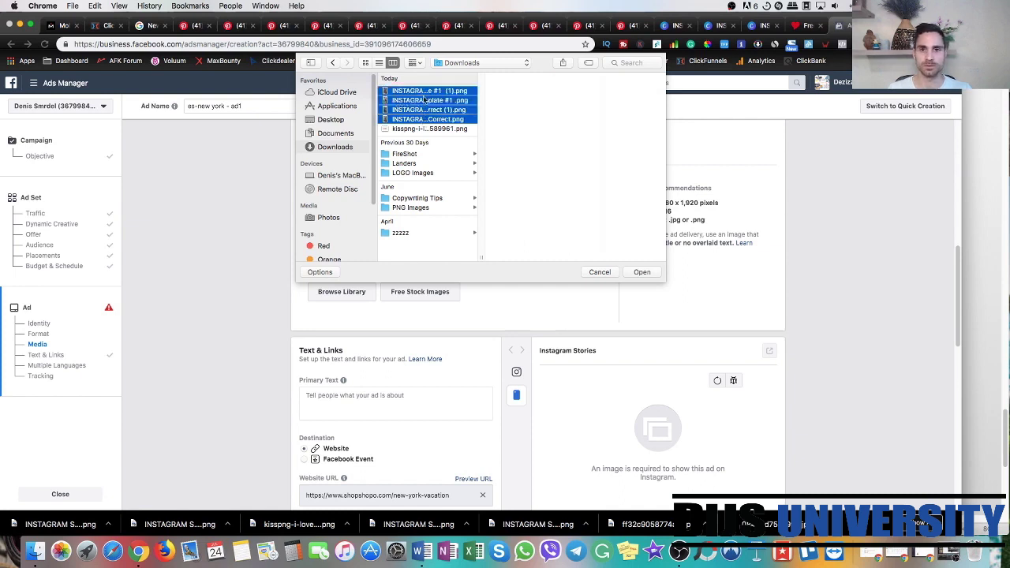
left_click(638, 273)
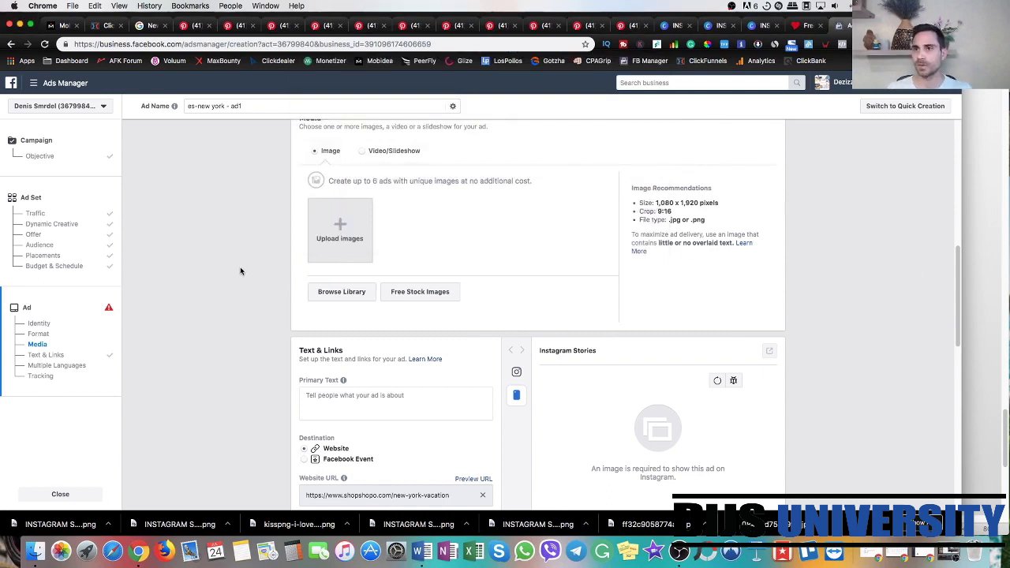
- Examine the ad's media, text and links, languages and tracking sections for the uploaded images and any errors
scroll(257, 320, "down", 5)
scroll(257, 325, "down", 3)
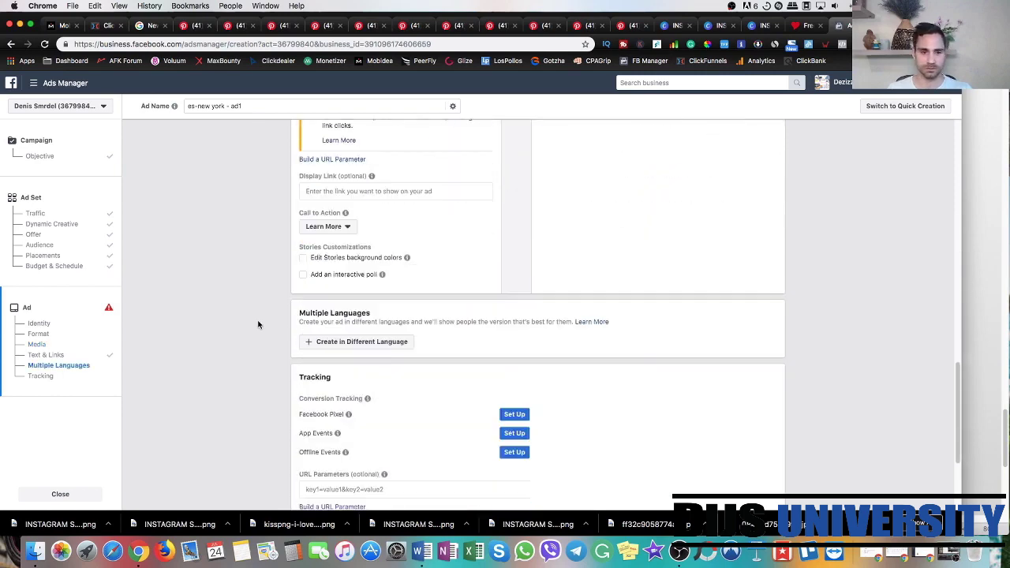
scroll(258, 324, "down", 2)
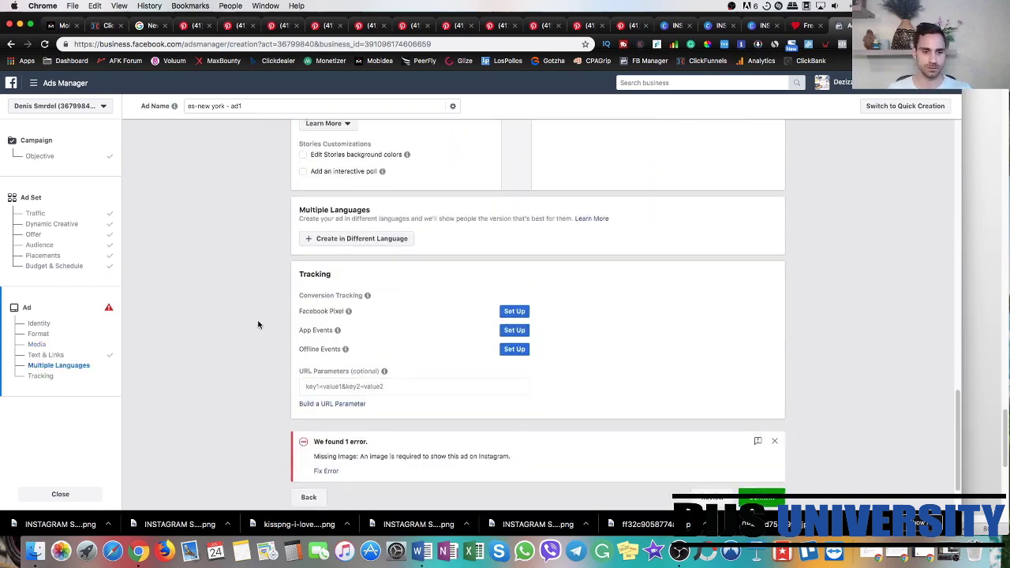
scroll(257, 324, "up", 3)
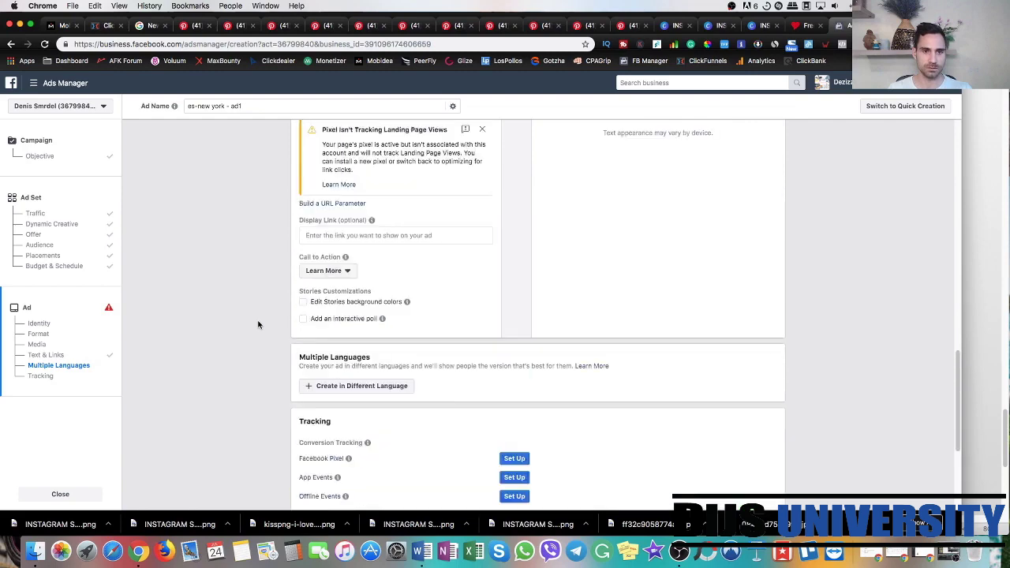
scroll(257, 324, "up", 6)
scroll(257, 325, "up", 2)
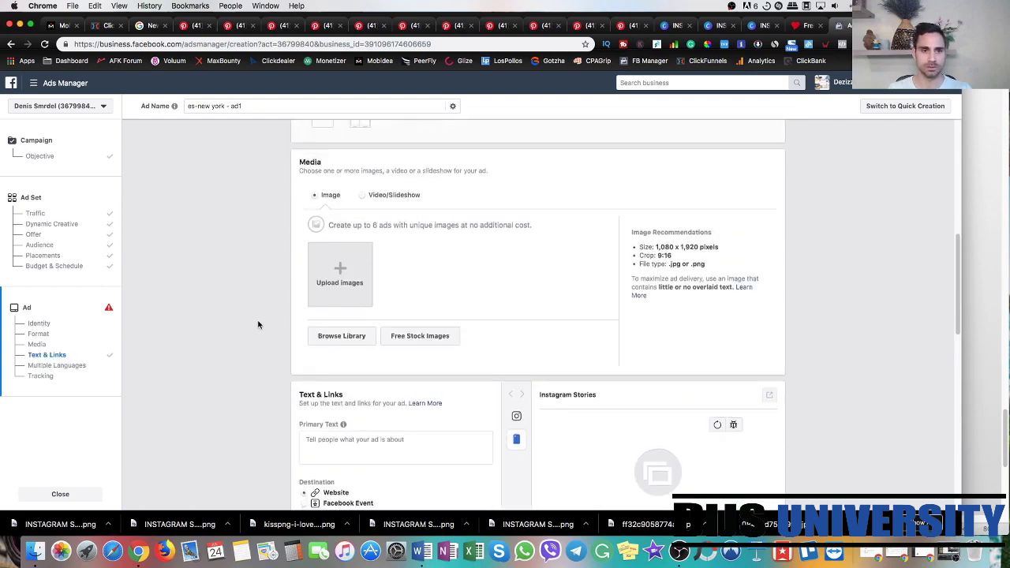
scroll(255, 316, "down", 5)
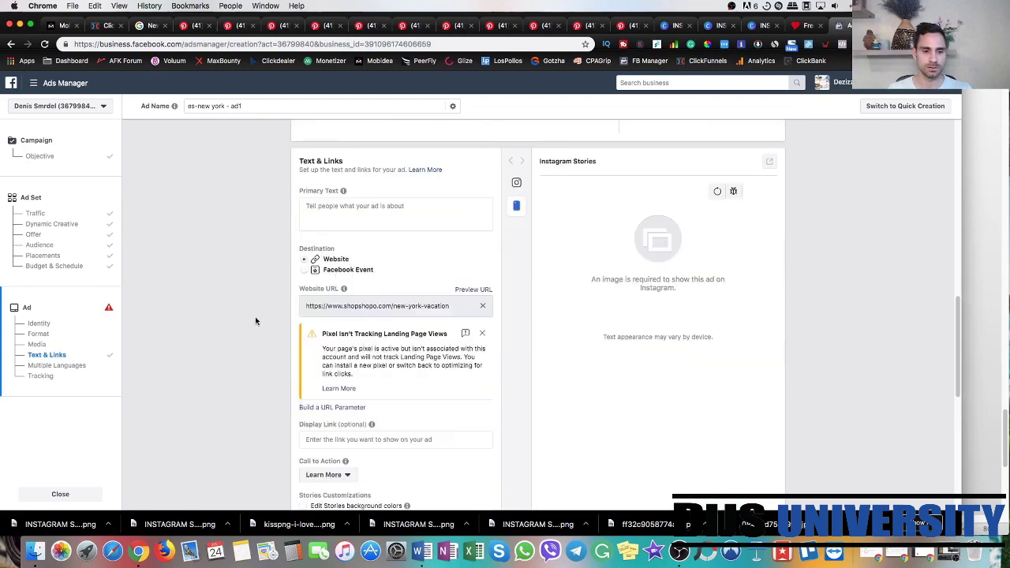
scroll(255, 316, "down", 1)
scroll(255, 317, "up", 5)
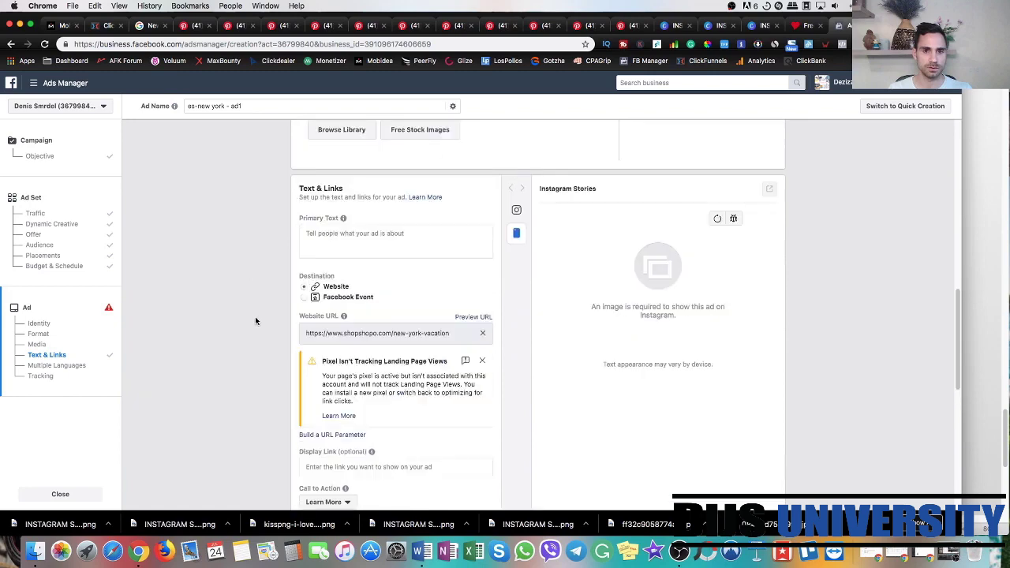
scroll(255, 317, "up", 2)
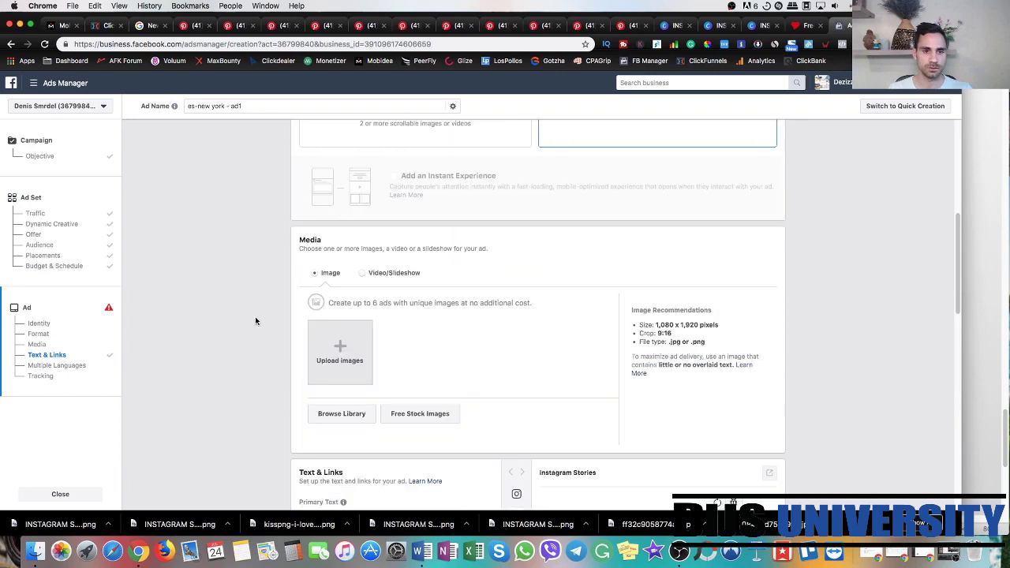
scroll(255, 316, "down", 4)
scroll(255, 321, "down", 4)
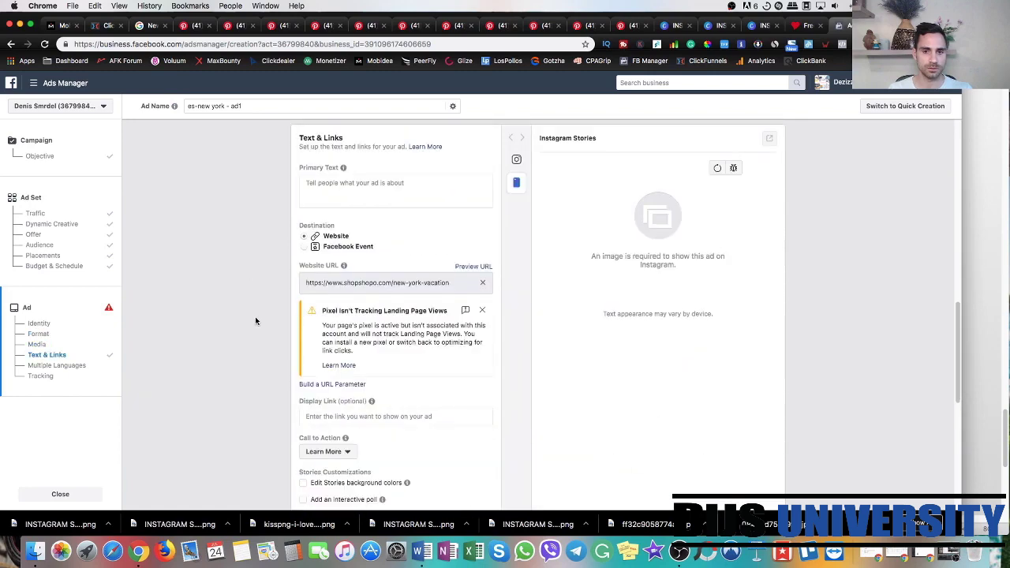
- Upload the four INSTAGRAM STORY PNG files, Template #1 and Template Correct with their (1) versions, from Downloads as ad images
scroll(255, 320, "up", 4)
left_click(338, 192)
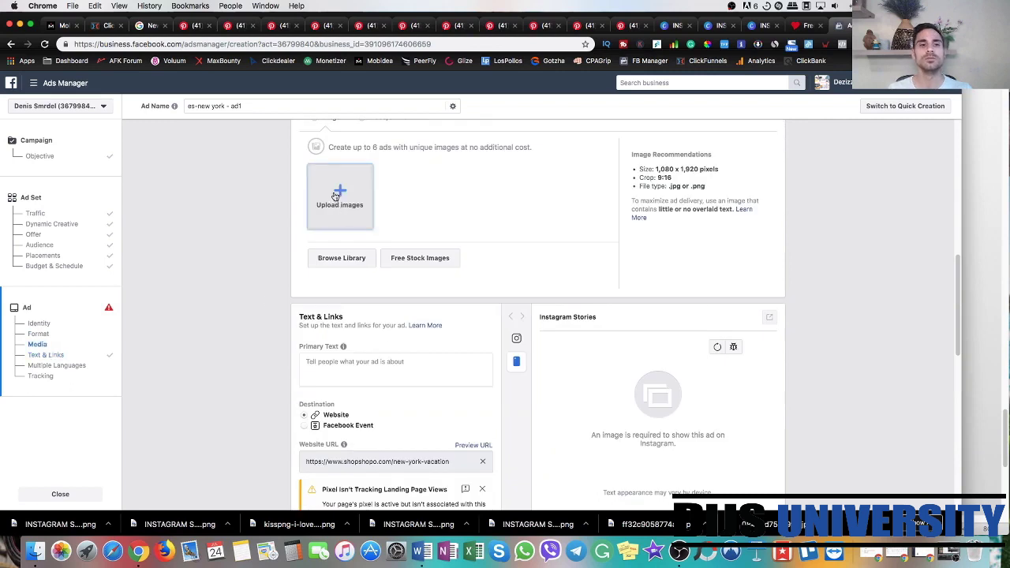
left_click(399, 92)
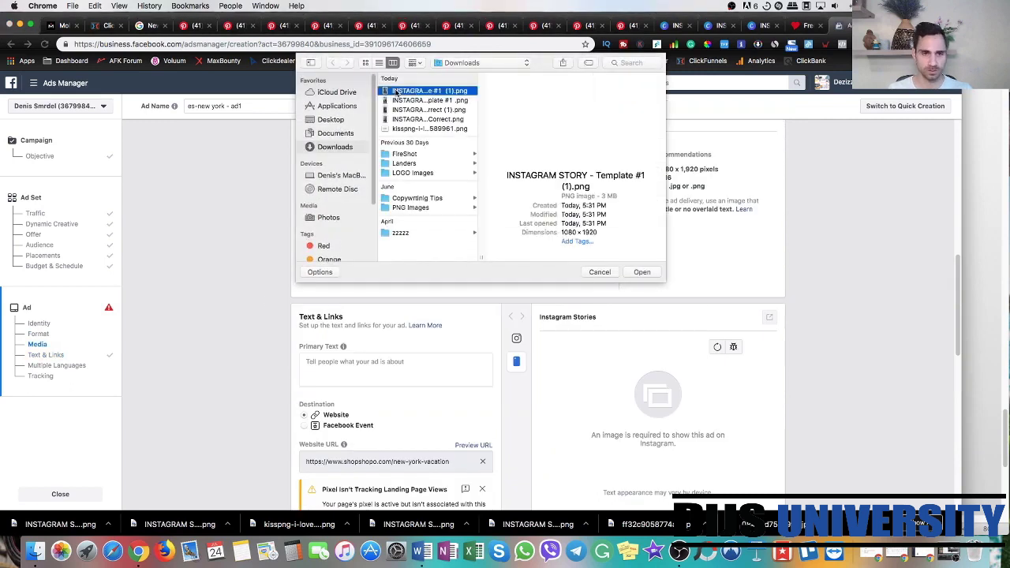
left_click(415, 119, "shift")
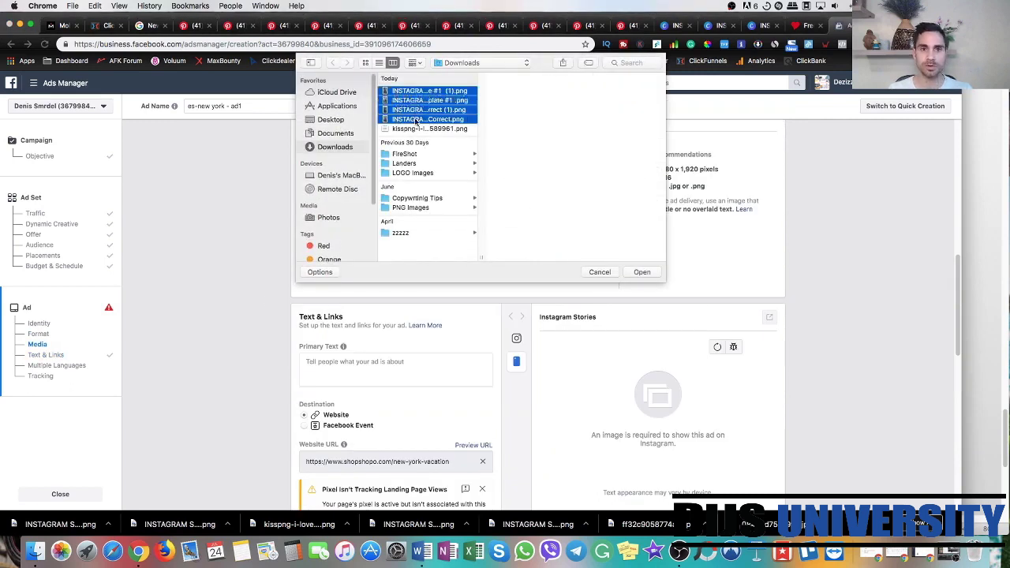
left_click(641, 272)
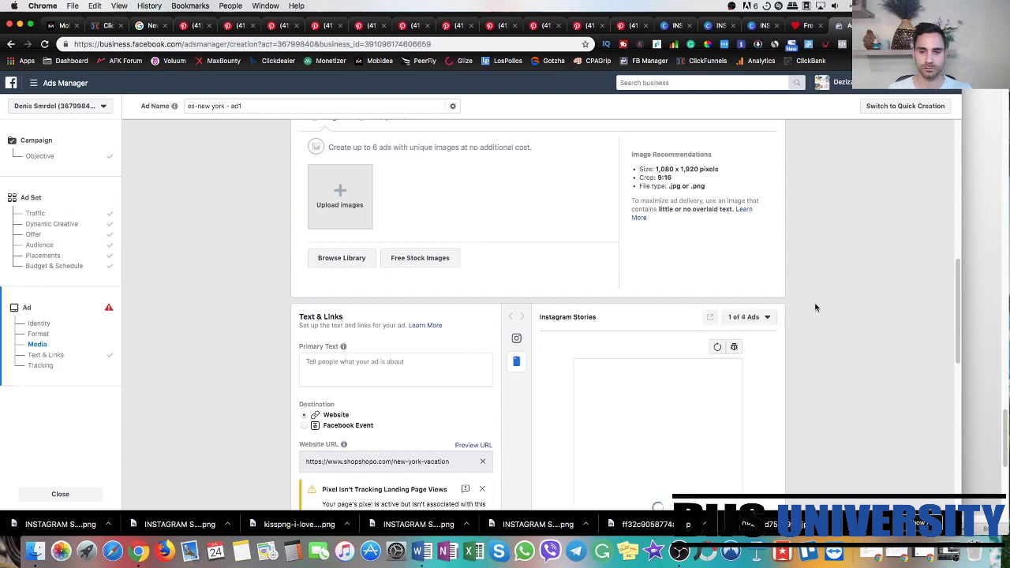
- Check the Instagram Stories previews of all four image ads, ending on ad 2 of 4
scroll(816, 306, "down", 1)
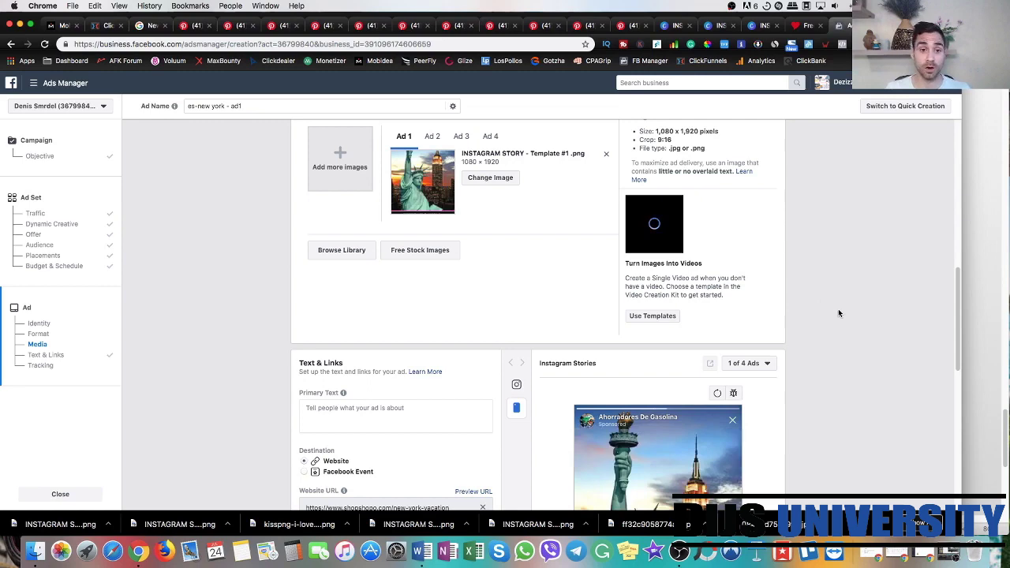
scroll(838, 314, "down", 2)
scroll(835, 320, "down", 3)
scroll(833, 324, "down", 5)
scroll(832, 325, "up", 5)
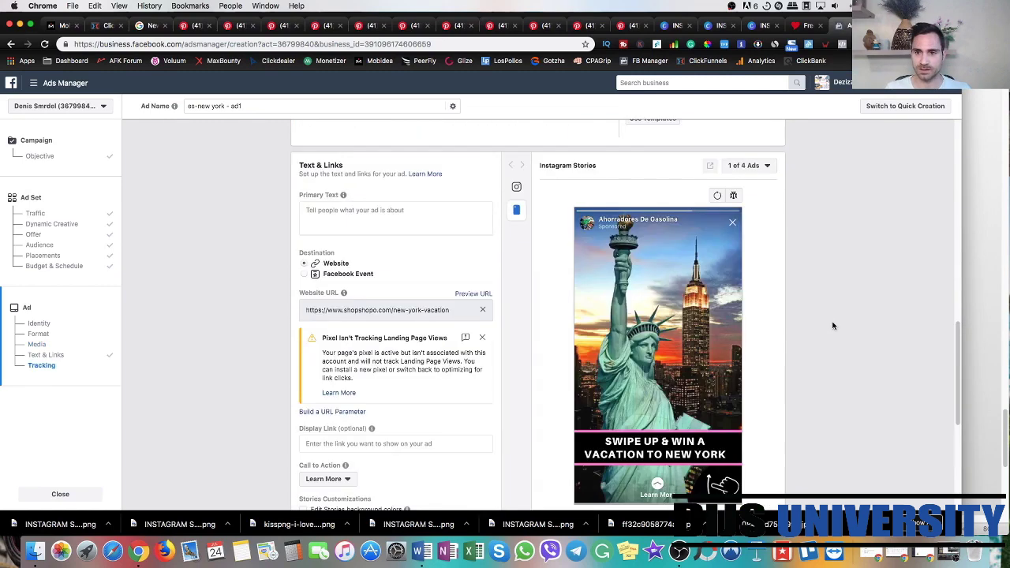
left_click(762, 164)
left_click(749, 200)
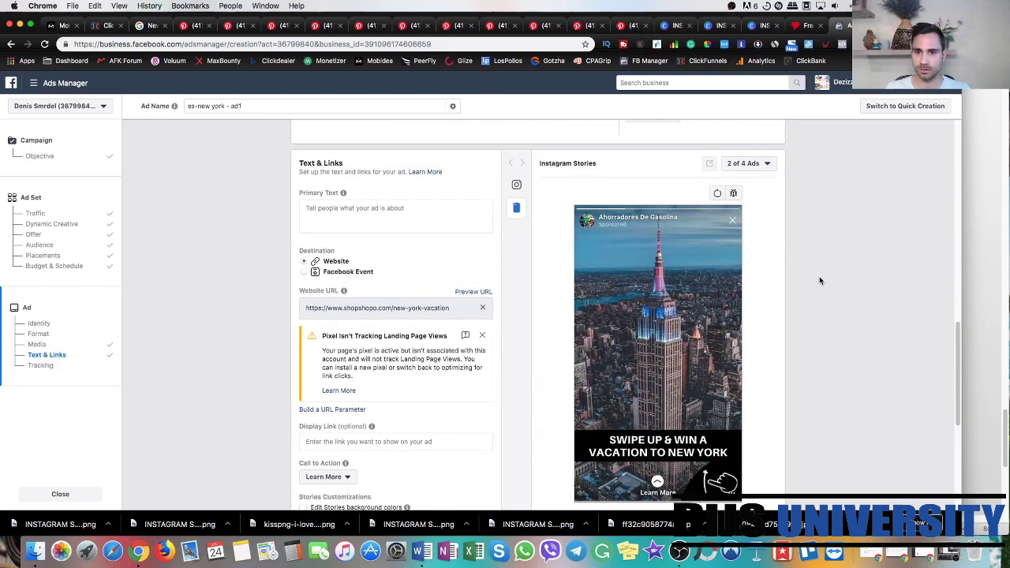
left_click(765, 164)
left_click(756, 214)
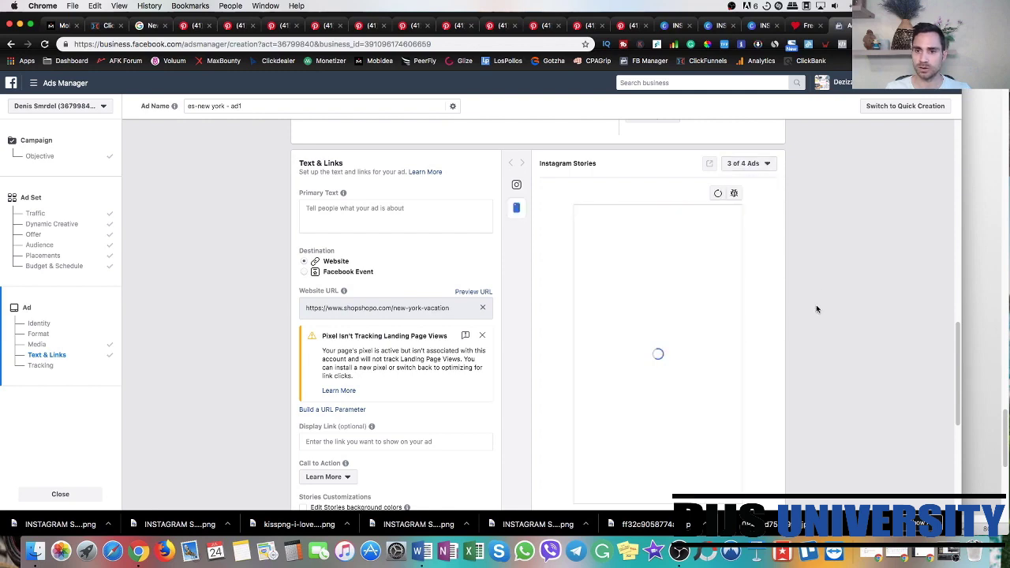
left_click(764, 156)
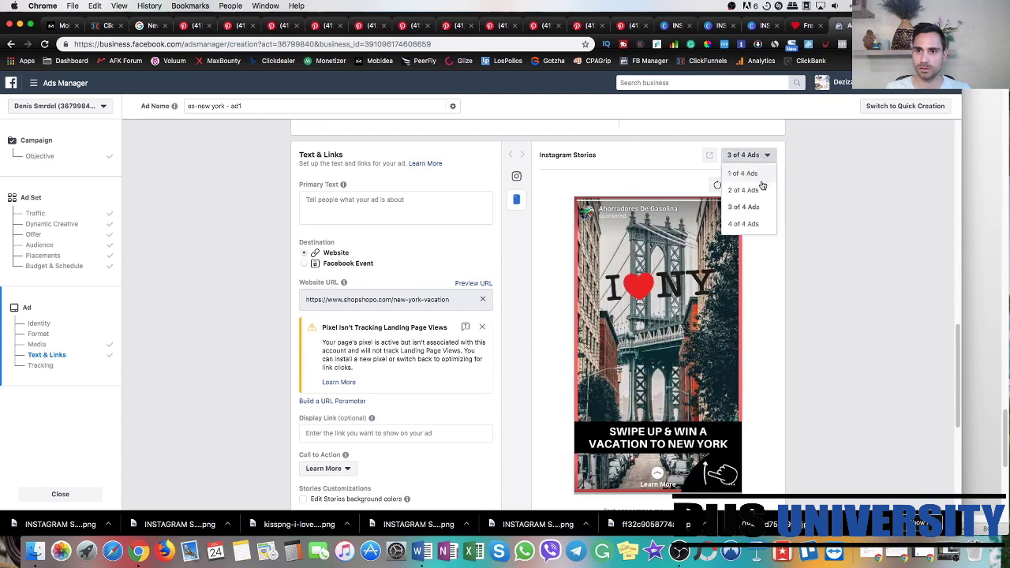
left_click(756, 225)
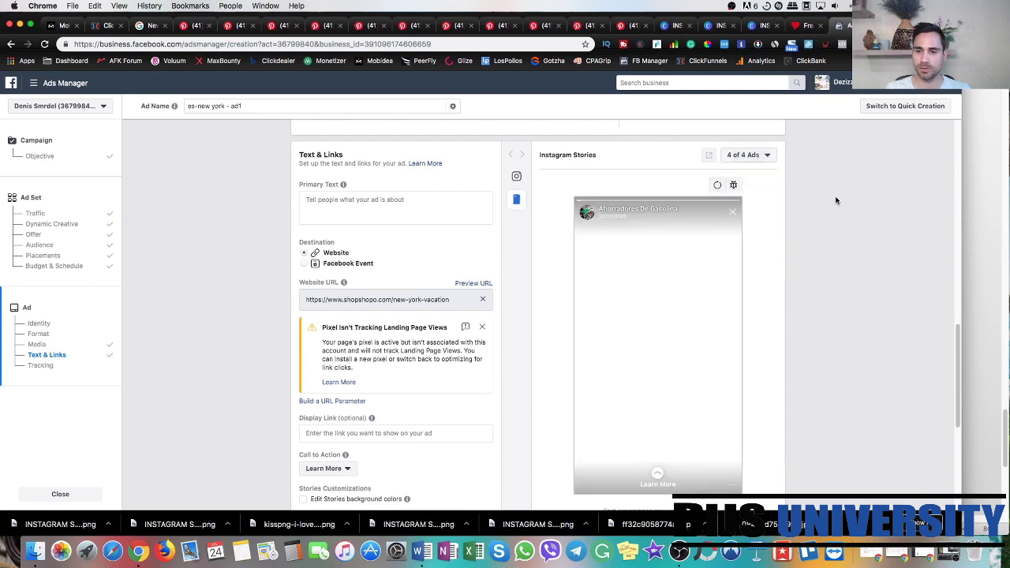
left_click(764, 158)
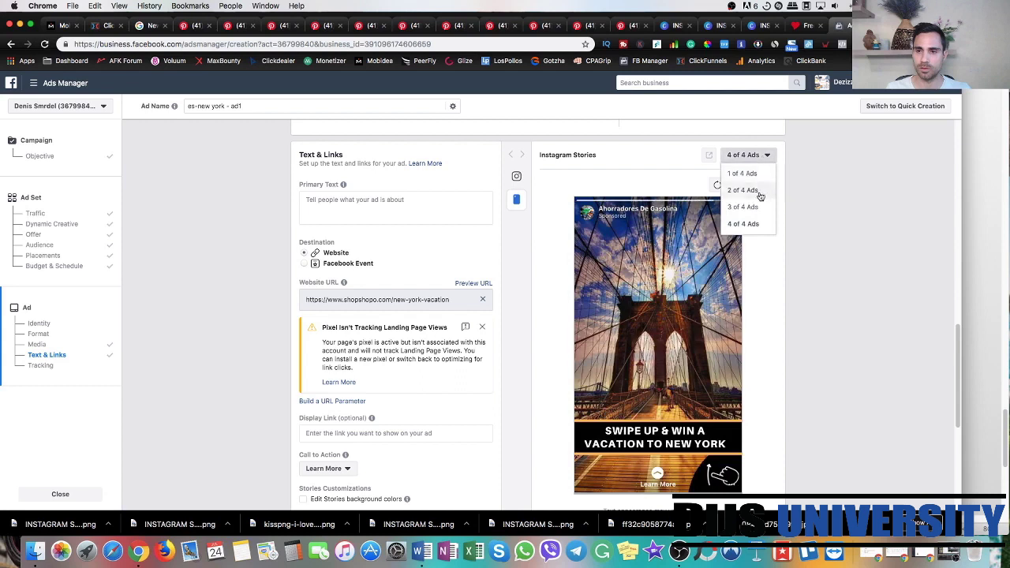
left_click(757, 191)
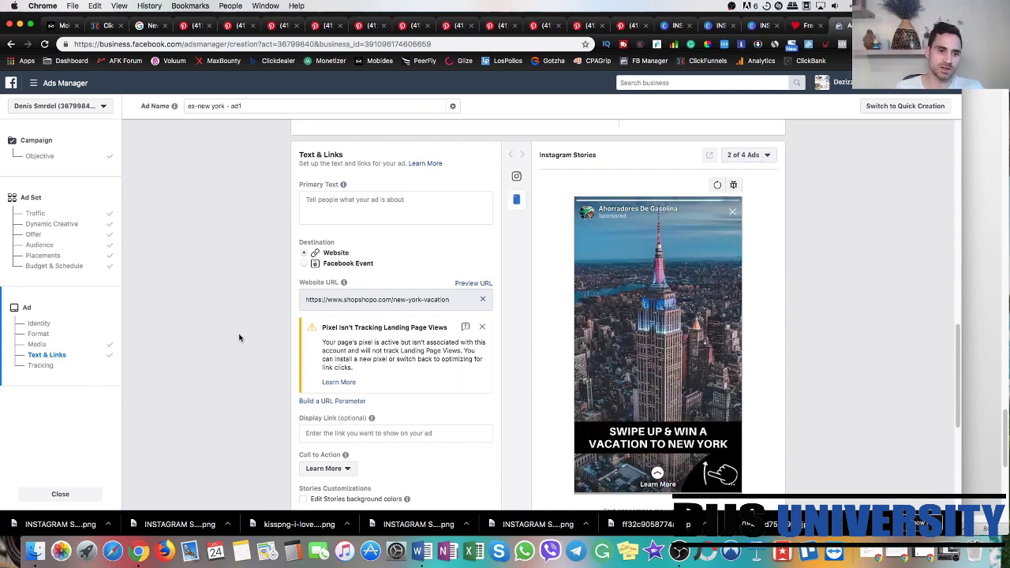
- Switch to ClickFunnels to check the ES - New York - IG funnel step's page URL, and return to Ads Manager
left_click(102, 25)
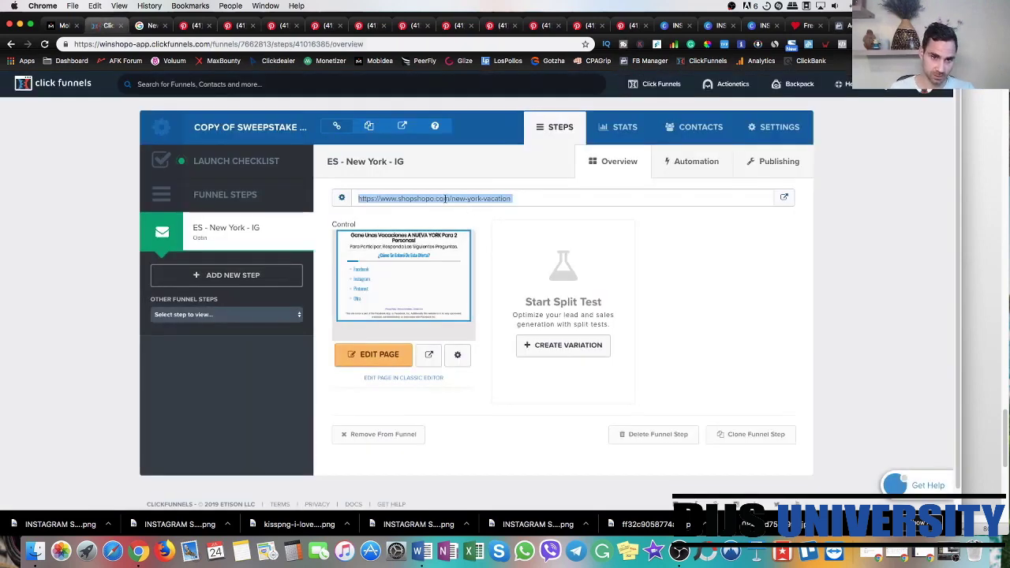
left_click(819, 209)
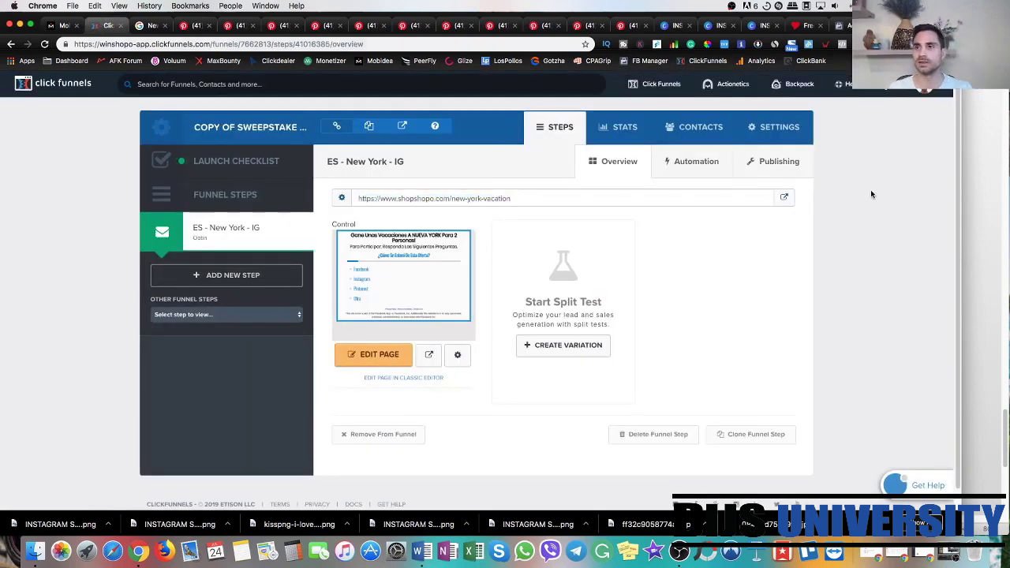
left_click(843, 27)
- Review the ad's identity, format, media, and text and links settings together with its Stories preview
scroll(237, 244, "up", 3)
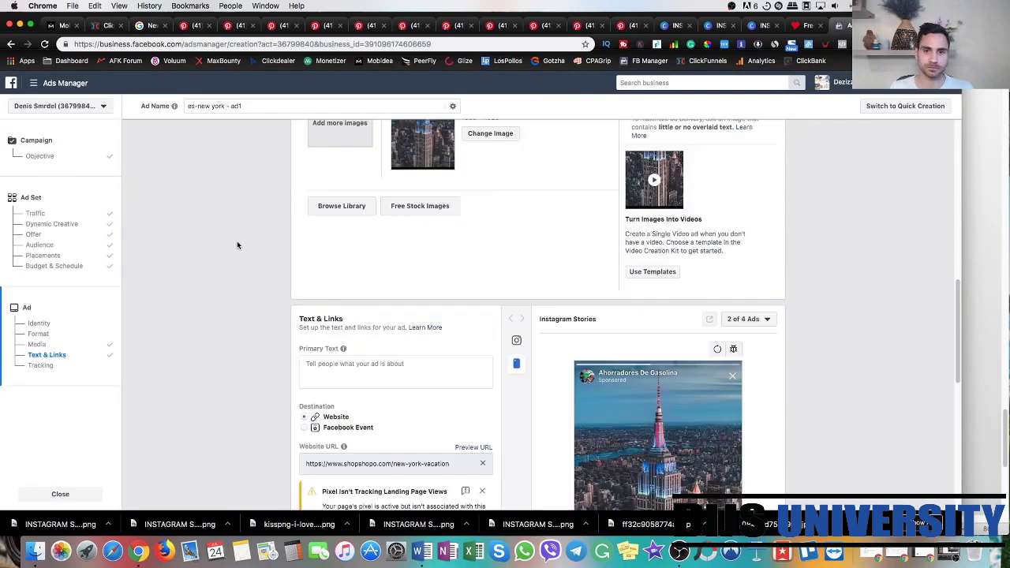
scroll(236, 244, "up", 5)
scroll(236, 248, "up", 4)
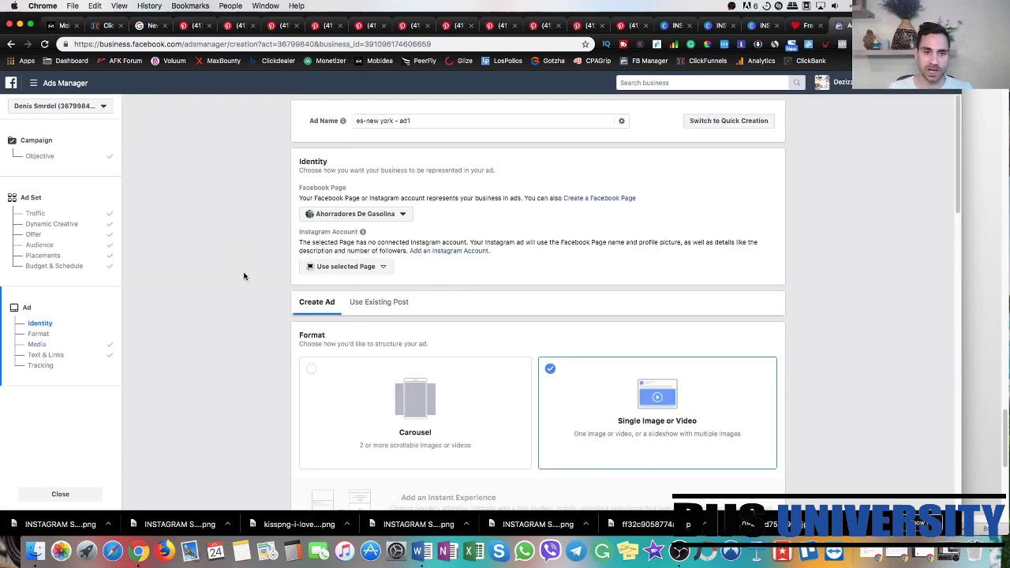
scroll(243, 273, "down", 4)
scroll(245, 280, "down", 10)
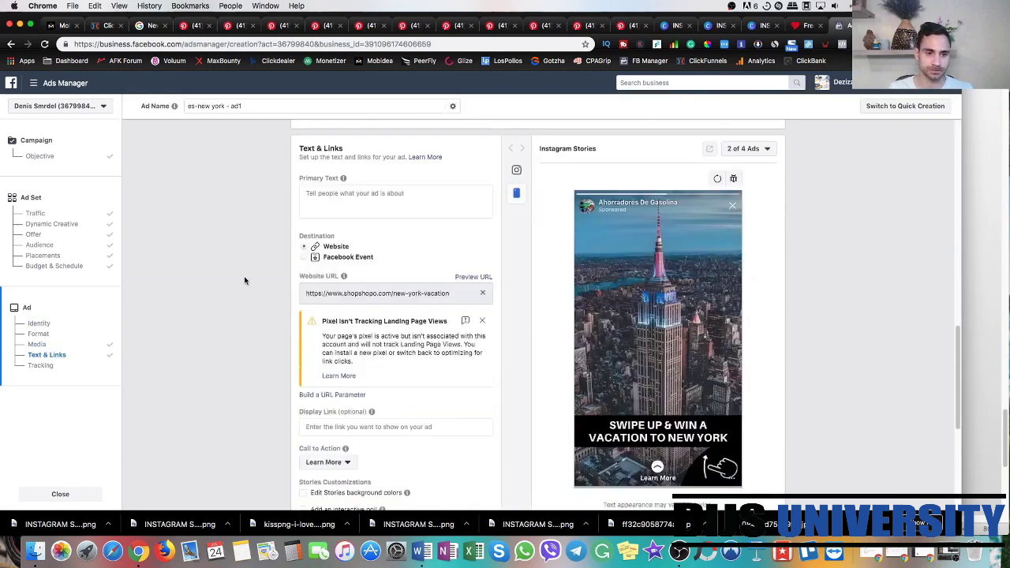
scroll(242, 391, "down", 4)
scroll(242, 391, "up", 7)
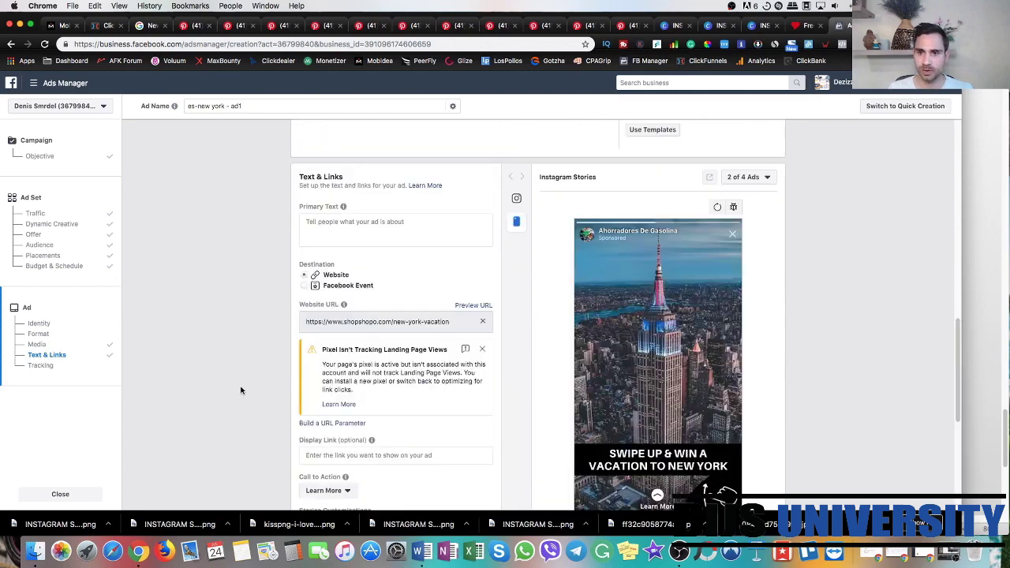
scroll(241, 390, "down", 2)
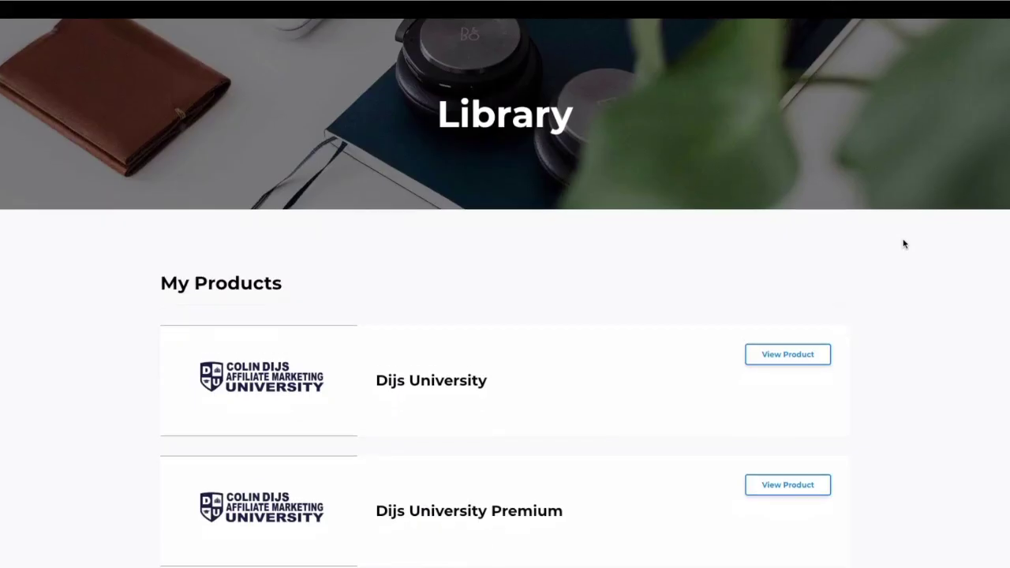
- Open Dijs University Premium from the course library and look through the Intro to CPA Marketing Course's welcome page
scroll(903, 244, "down", 2)
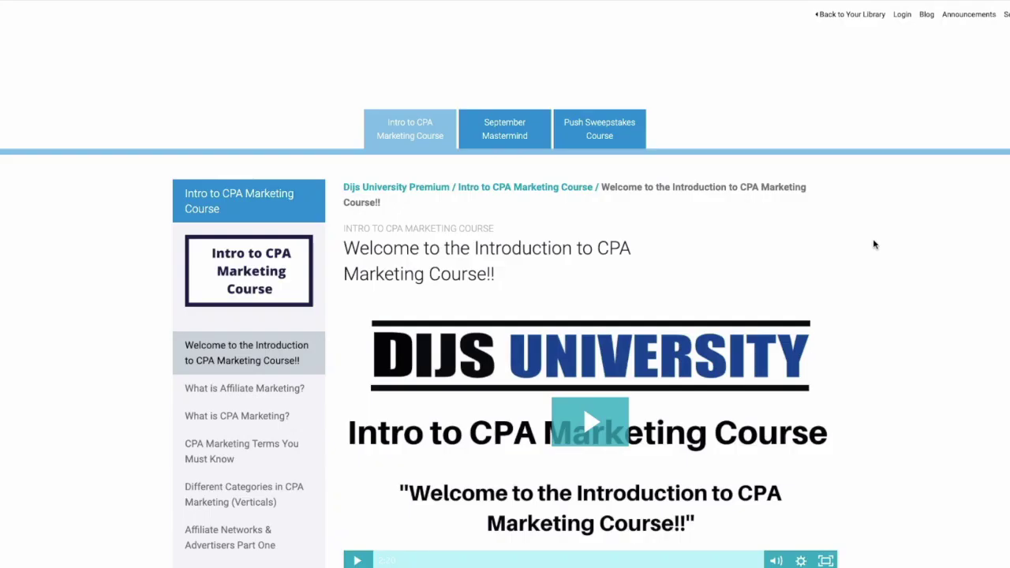
left_click(787, 408)
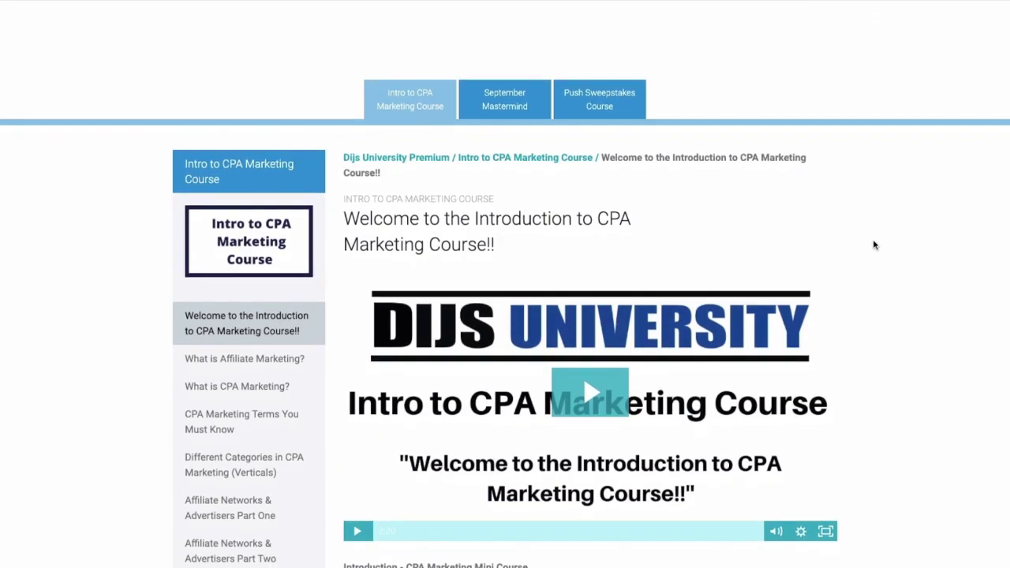
scroll(873, 246, "down", 3)
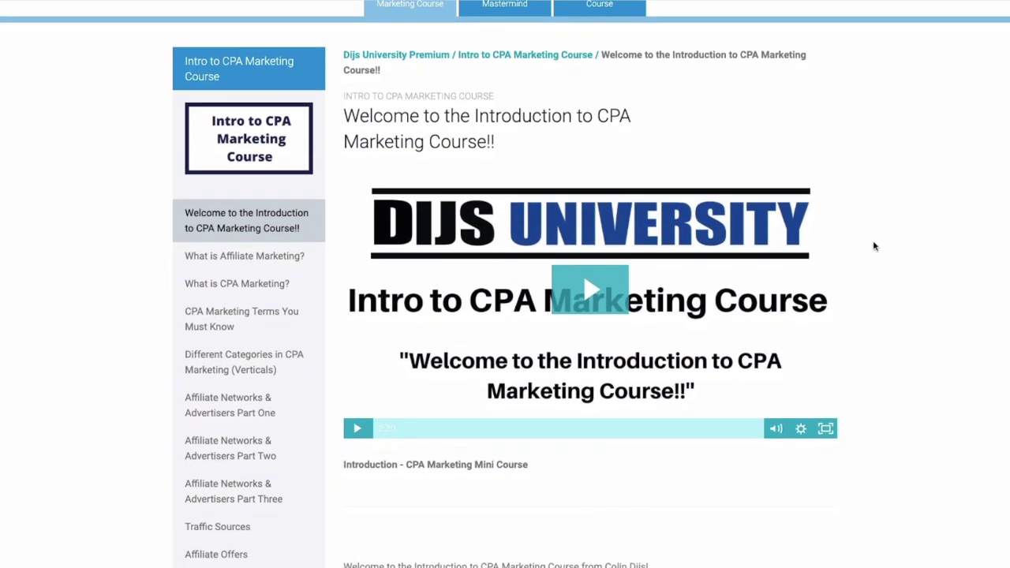
scroll(874, 246, "down", 3)
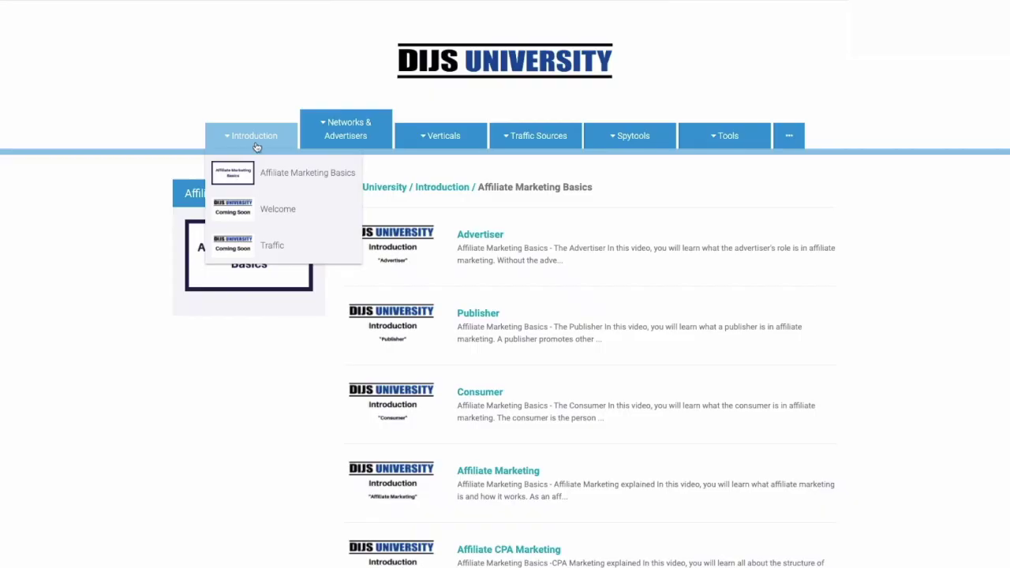
- Browse the Dijs University course categories and look through the Facebook and Zeropark lessons under Traffic Sources
mouse_move(339, 146)
mouse_move(434, 145)
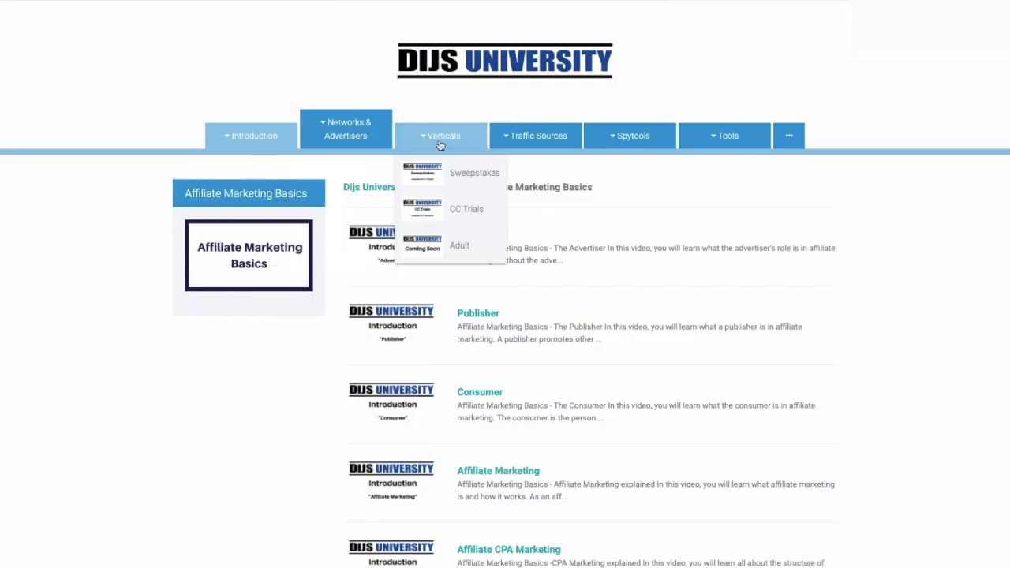
mouse_move(495, 144)
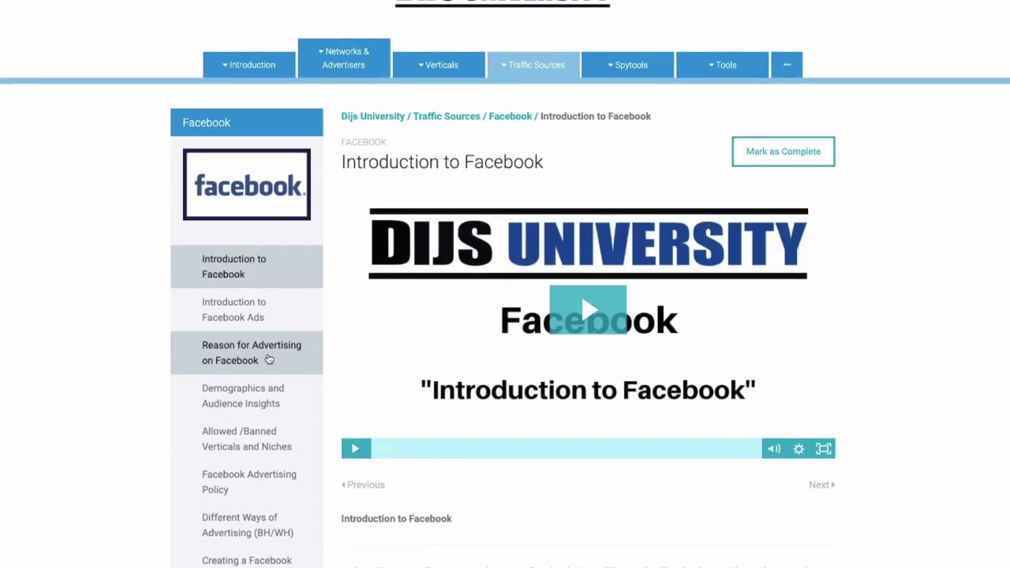
scroll(266, 356, "down", 5)
scroll(269, 360, "down", 3)
scroll(268, 360, "down", 4)
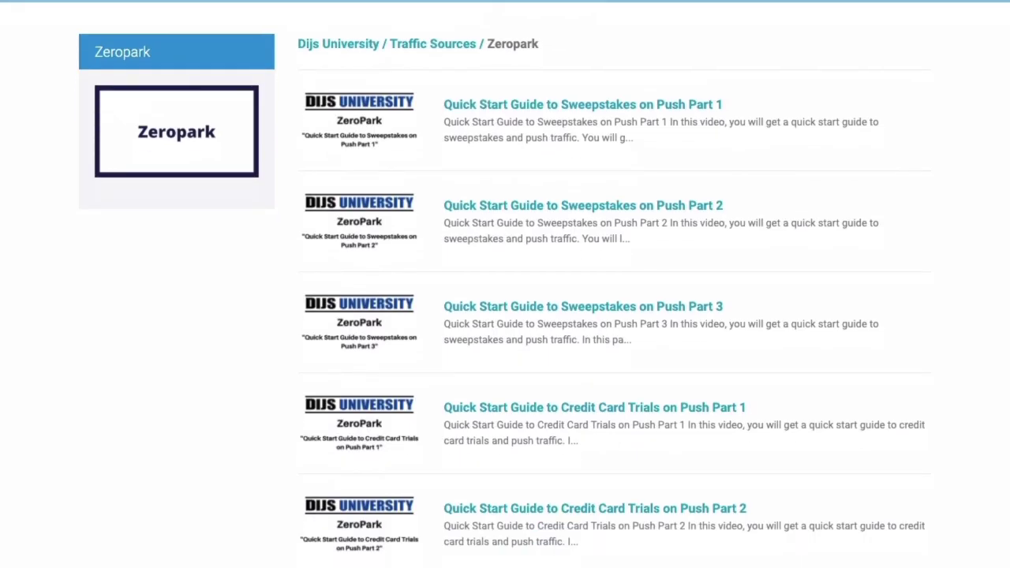
scroll(505, 284, "down", 2)
scroll(505, 284, "up", 3)
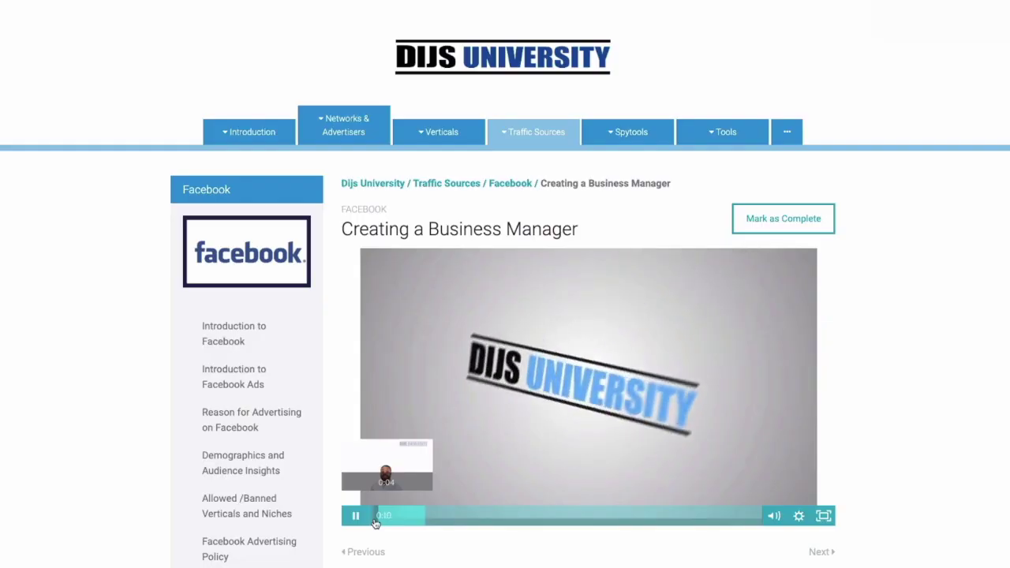